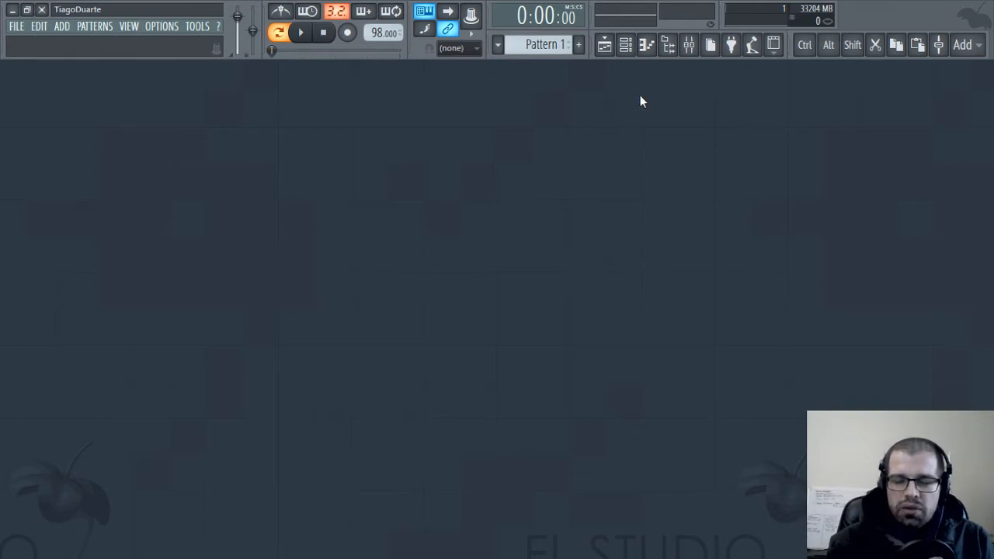
Show the sample browser and start a new empty project
{"action": "left_click", "coordinate": [667, 44]}
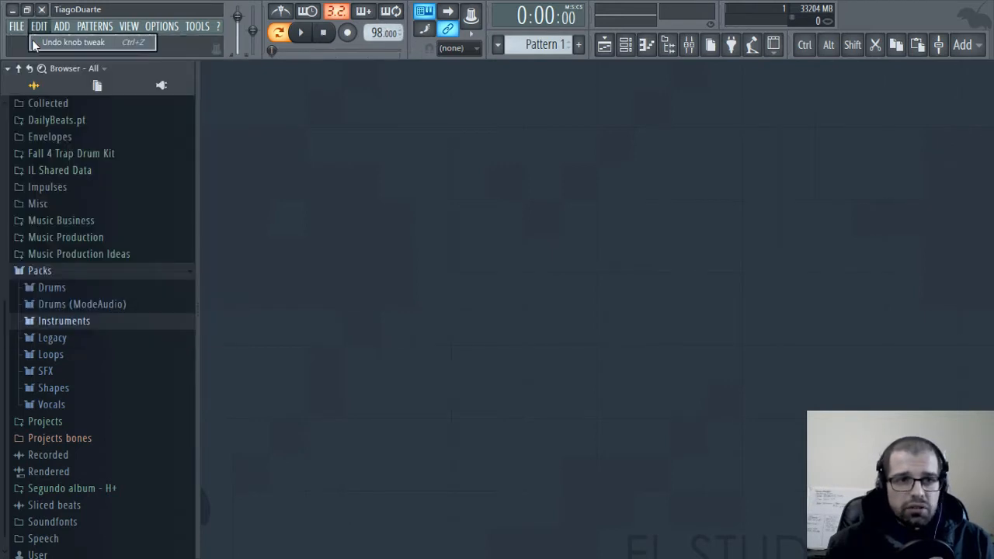
{"action": "left_click", "coordinate": [16, 26]}
{"action": "left_click", "coordinate": [22, 41]}
{"action": "left_click", "coordinate": [525, 330]}
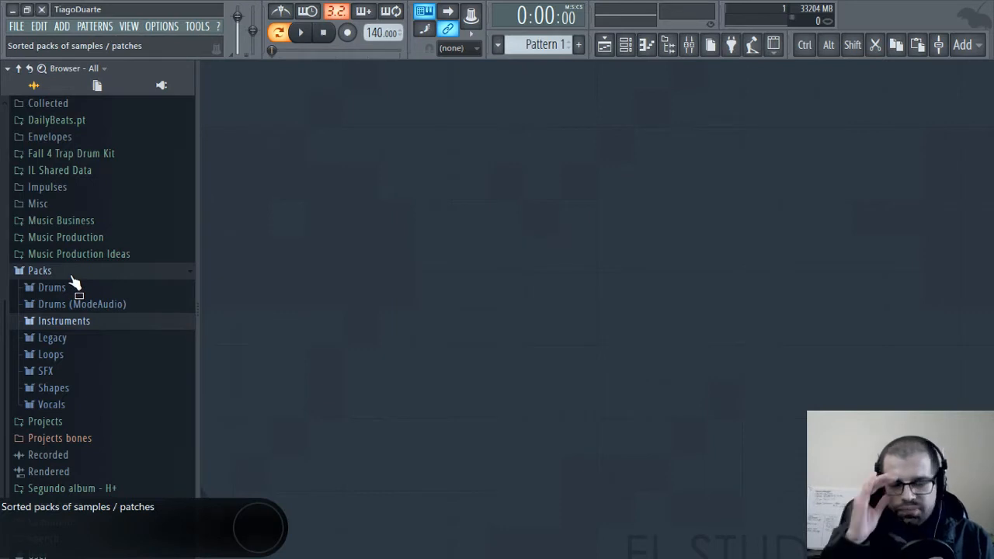
Open the Kicks folder in the sample browser under DailyBeats.pt, 30 - Drum Kit 2, Drum kit
{"action": "left_click", "coordinate": [45, 269]}
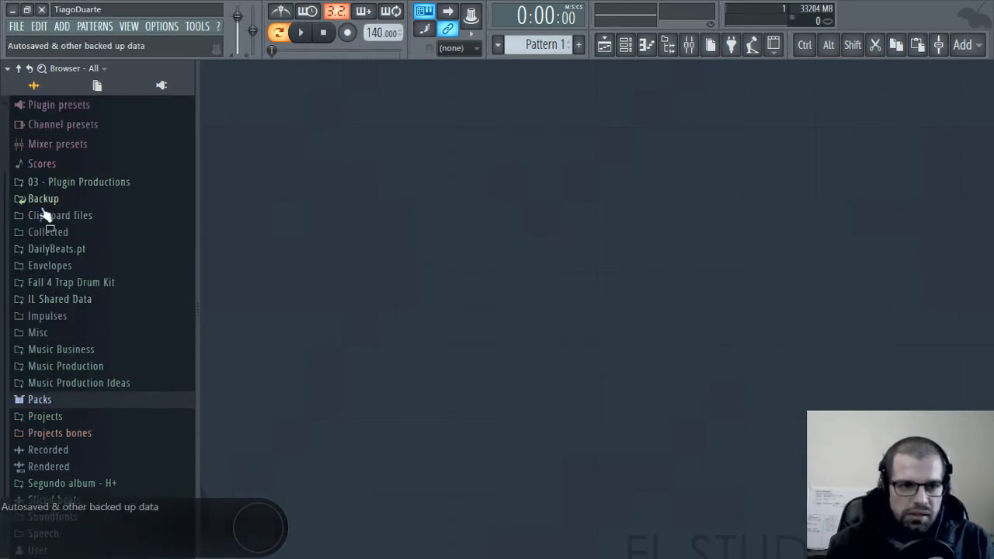
{"action": "left_click", "coordinate": [58, 250]}
{"action": "scroll", "coordinate": [105, 439], "scroll_direction": "down", "scroll_amount": 6}
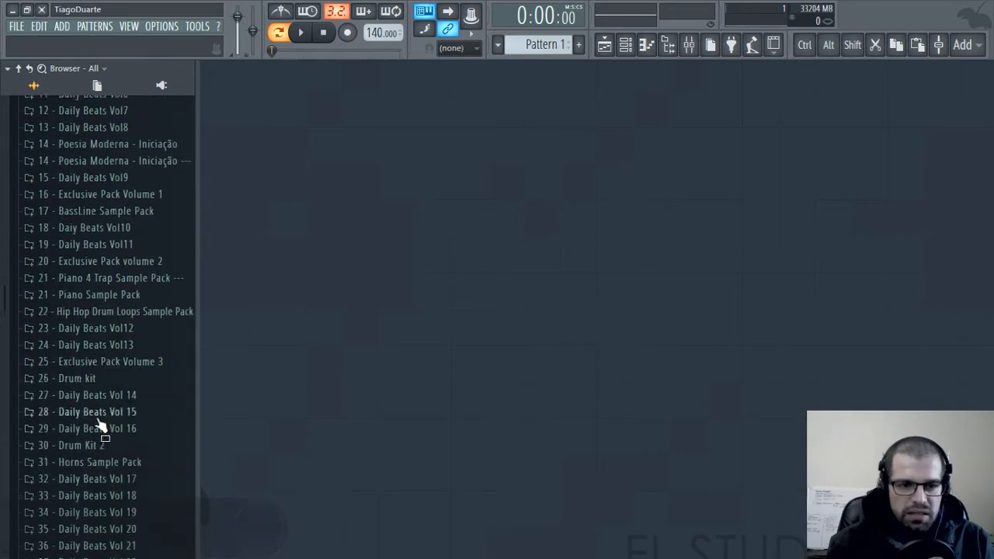
{"action": "left_click", "coordinate": [97, 423]}
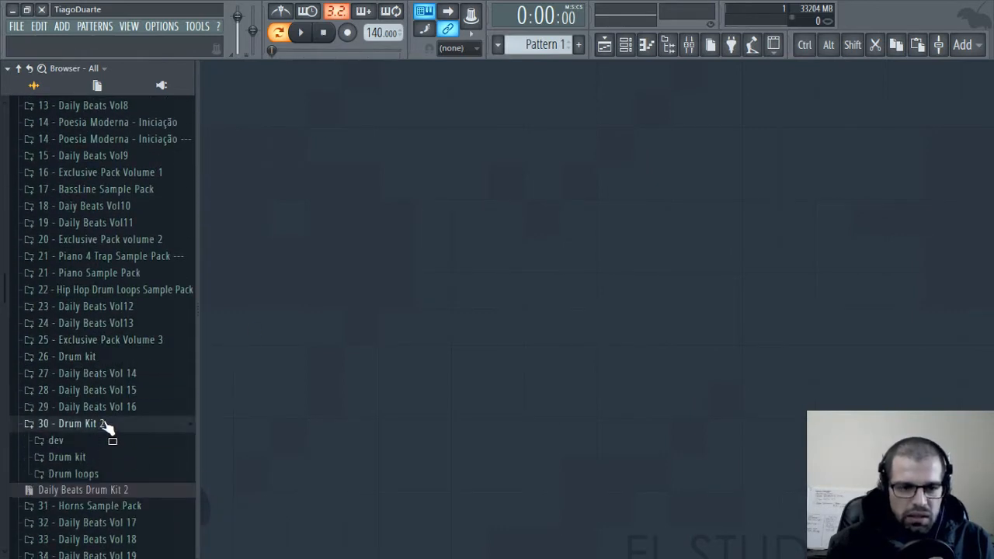
{"action": "scroll", "coordinate": [108, 431], "scroll_direction": "down", "scroll_amount": 4}
{"action": "left_click", "coordinate": [78, 274]}
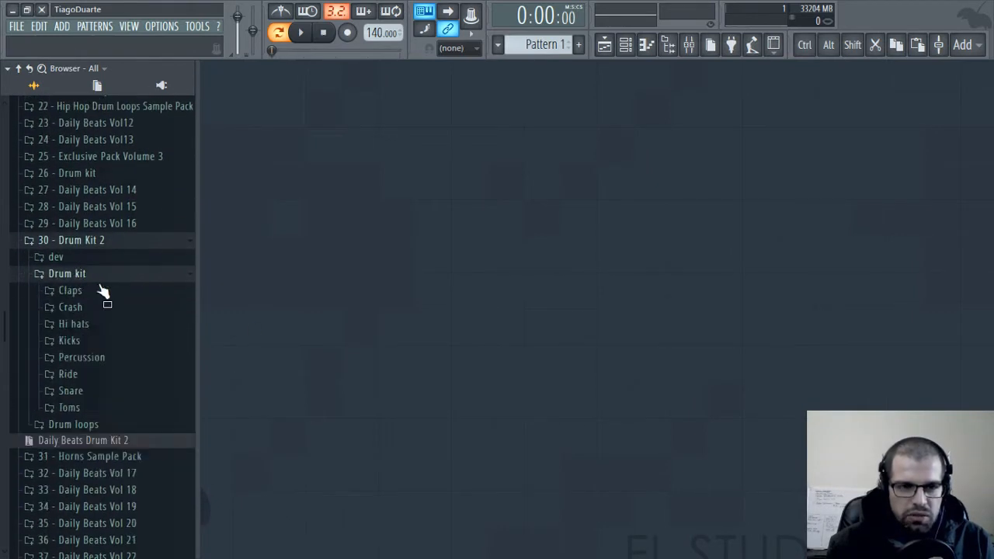
{"action": "left_click", "coordinate": [87, 342]}
Audition the kick samples between 06 - Kick and 30 - Kick, replaying 24 - Kick and 25 - Kick to compare them
{"action": "left_click", "coordinate": [94, 433]}
{"action": "left_click", "coordinate": [92, 478]}
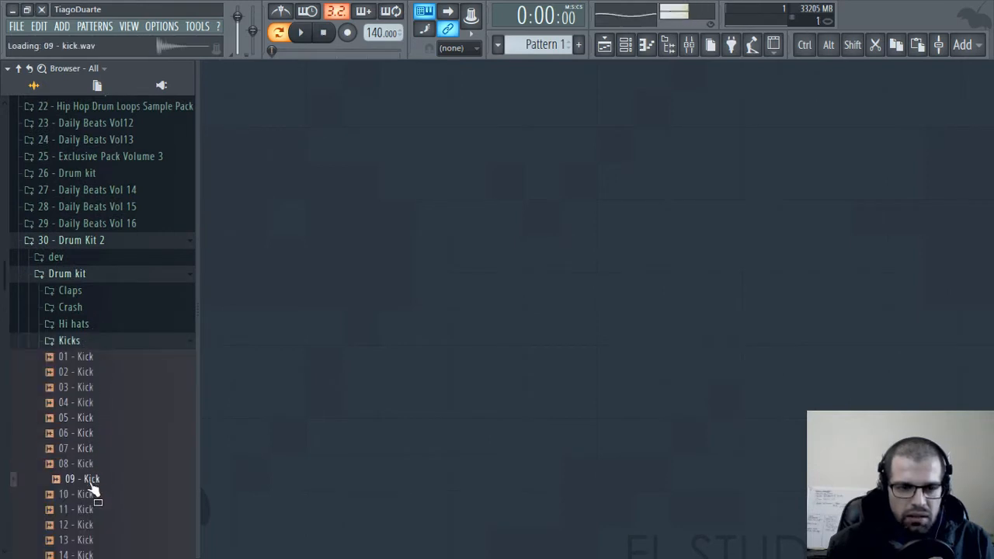
{"action": "left_click", "coordinate": [91, 494]}
{"action": "left_click", "coordinate": [93, 509]}
{"action": "left_click", "coordinate": [95, 525]}
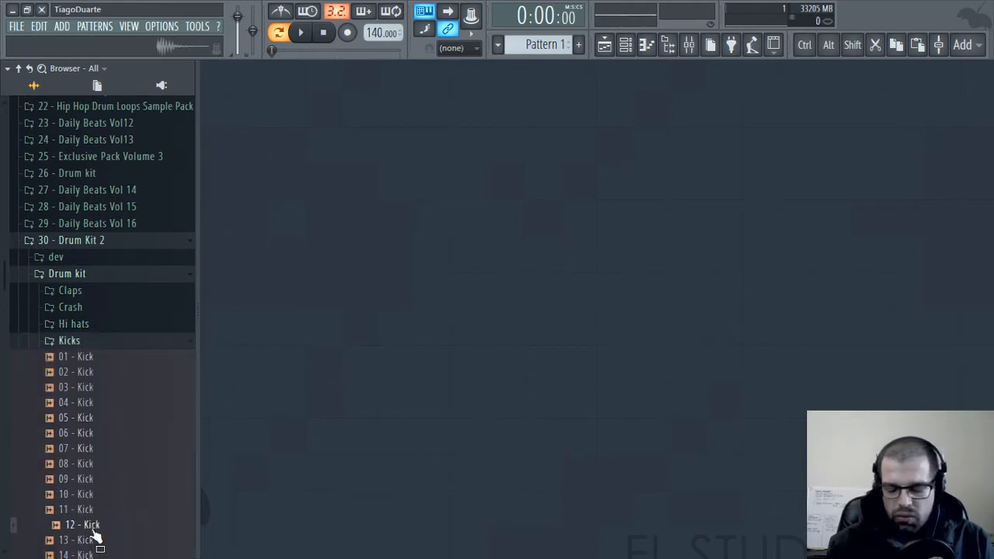
{"action": "left_click", "coordinate": [95, 537]}
{"action": "key", "text": "Down"}
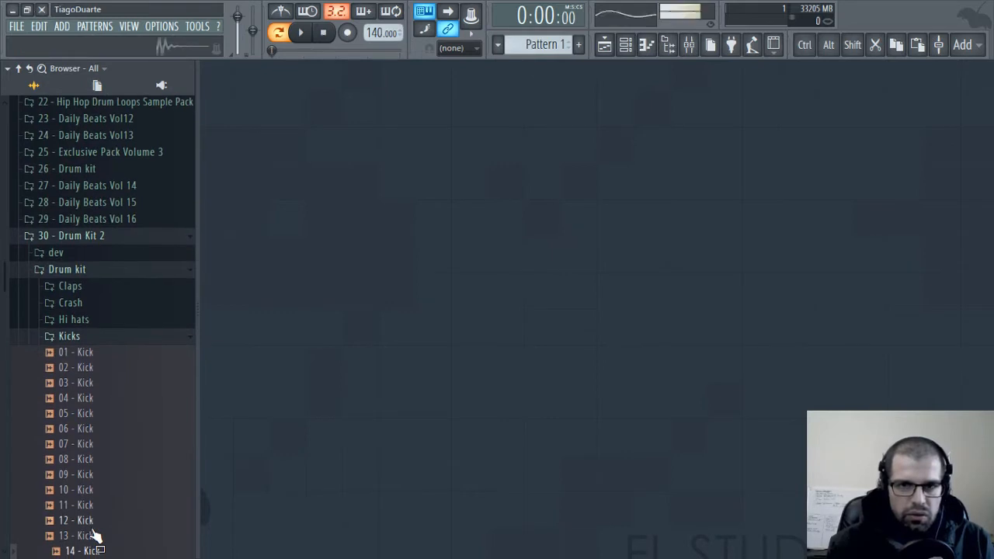
{"action": "key", "text": "Down"}
{"action": "key", "text": "Down"}
{"action": "key", "text": "Down"}
{"action": "key", "text": "Down"}
{"action": "key", "text": "Down"}
{"action": "key", "text": "Down"}
{"action": "key", "text": "Down"}
{"action": "key", "text": "Down"}
{"action": "key", "text": "Down"}
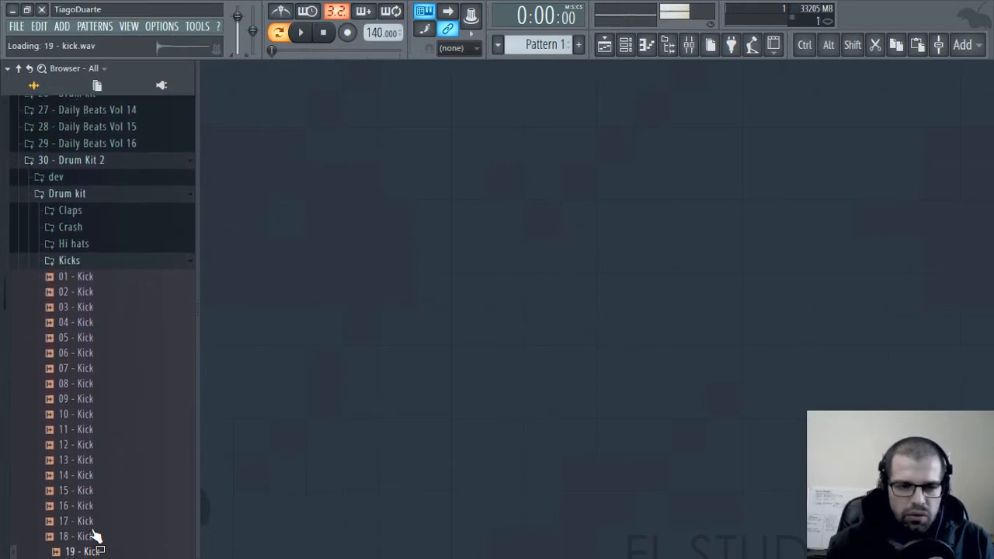
{"action": "key", "text": "Down"}
{"action": "key", "text": "Down"}
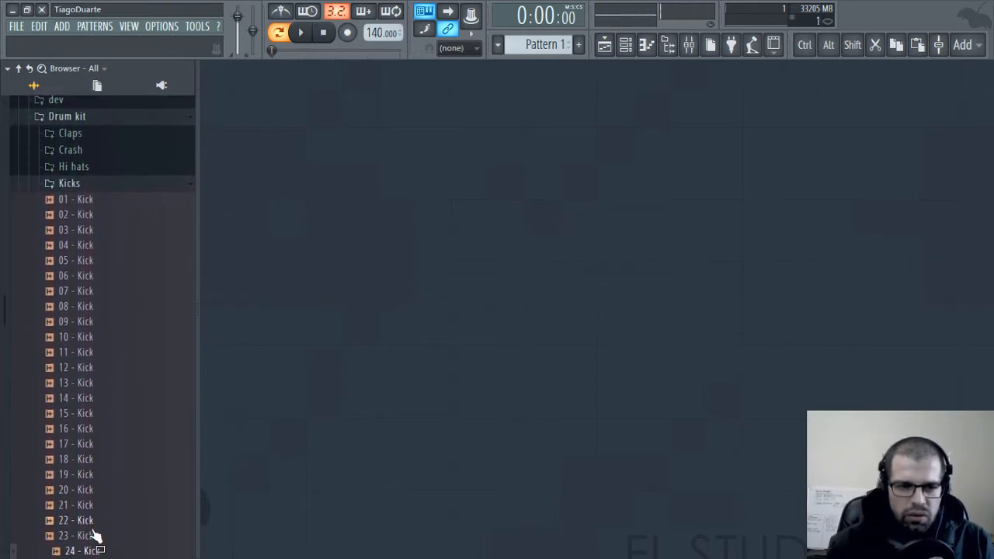
{"action": "key", "text": "Up"}
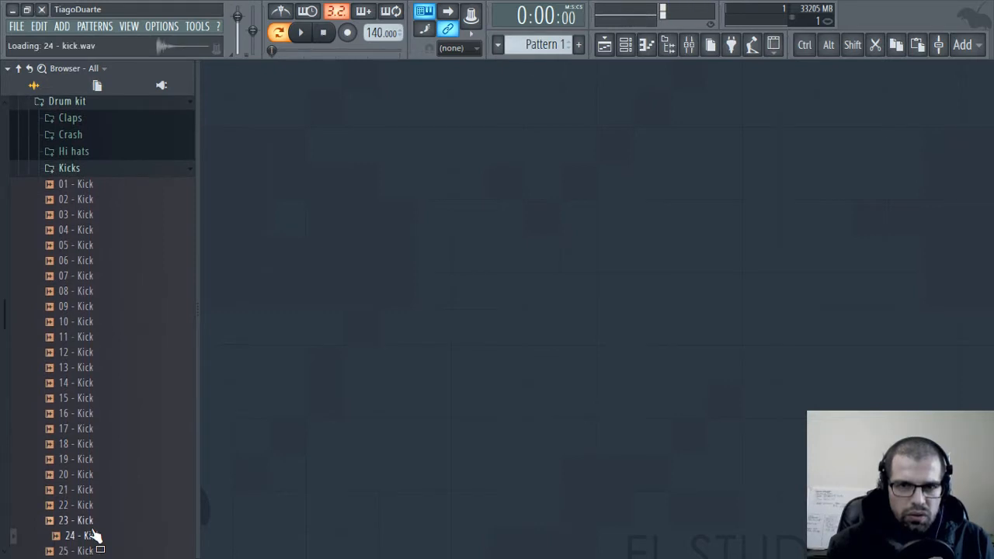
{"action": "scroll", "coordinate": [18, 381], "scroll_direction": "down", "scroll_amount": 7}
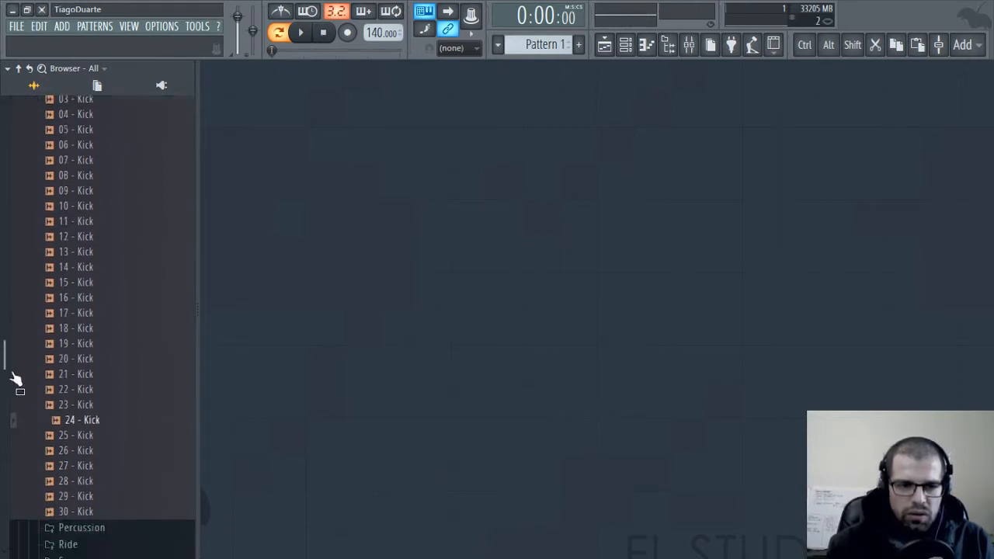
{"action": "left_click", "coordinate": [93, 230]}
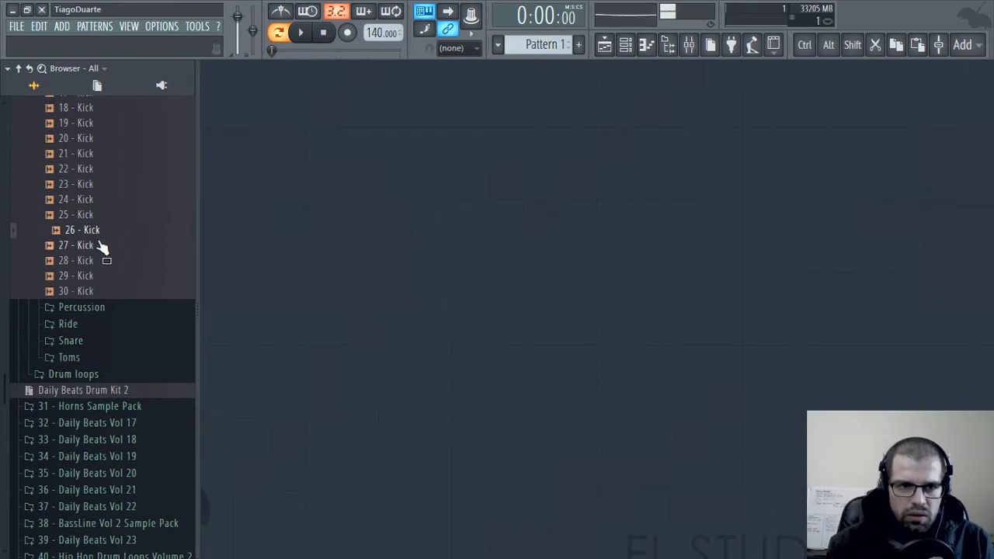
{"action": "left_click", "coordinate": [99, 246]}
{"action": "left_click", "coordinate": [97, 261]}
{"action": "left_click", "coordinate": [98, 276]}
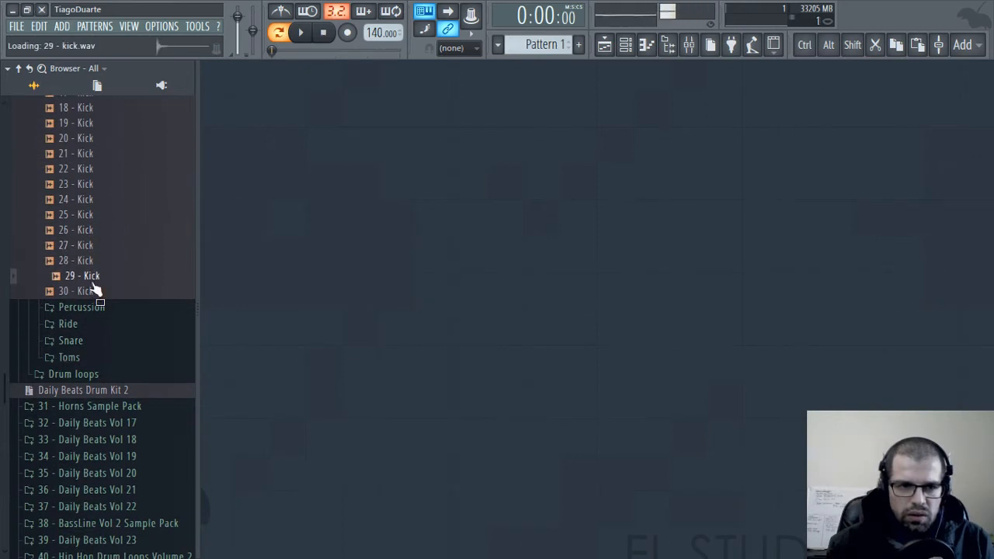
{"action": "left_click", "coordinate": [98, 292]}
{"action": "left_click", "coordinate": [91, 184]}
{"action": "left_click", "coordinate": [93, 199]}
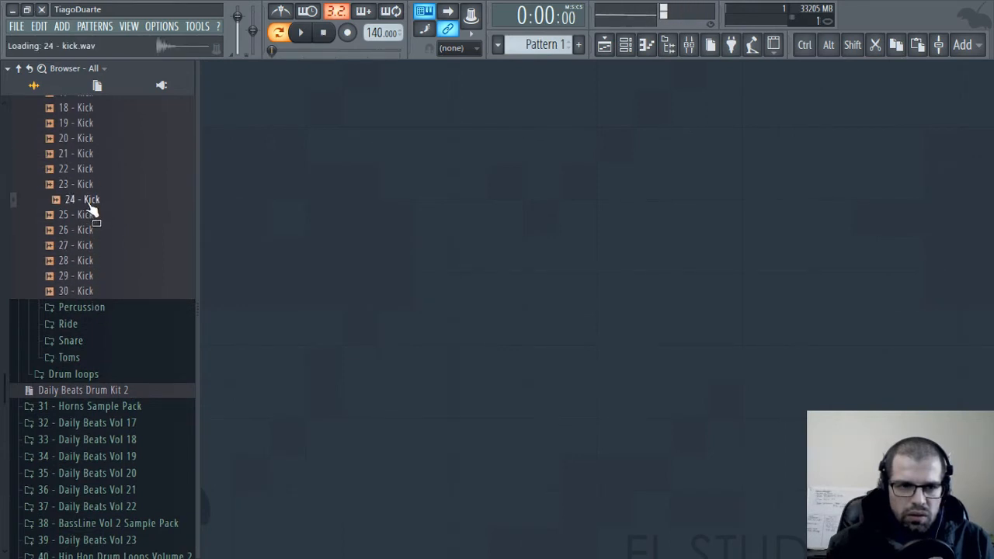
{"action": "left_click", "coordinate": [92, 216]}
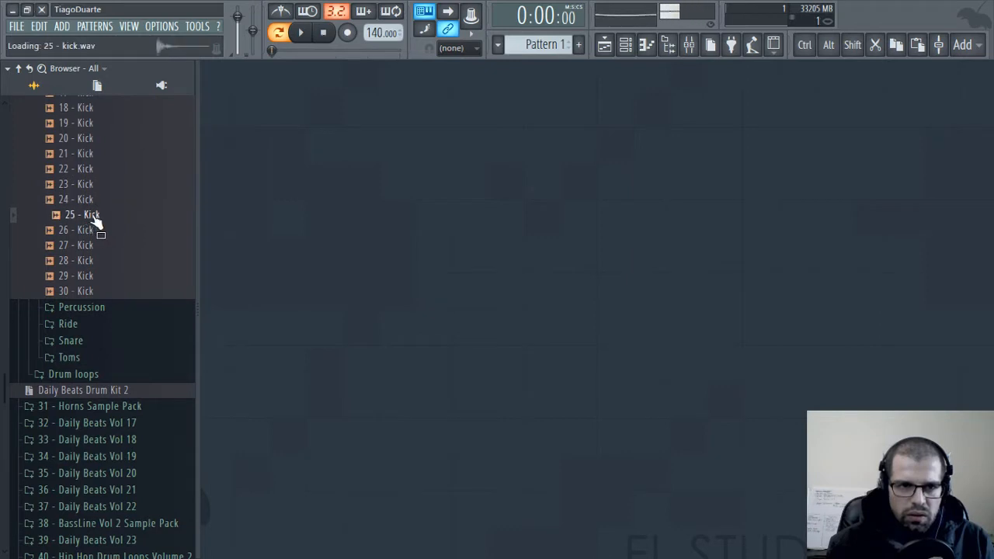
Load the 25 - Kick sample into a new channel and close its settings window
{"action": "right_click", "coordinate": [93, 218]}
{"action": "left_click", "coordinate": [124, 231]}
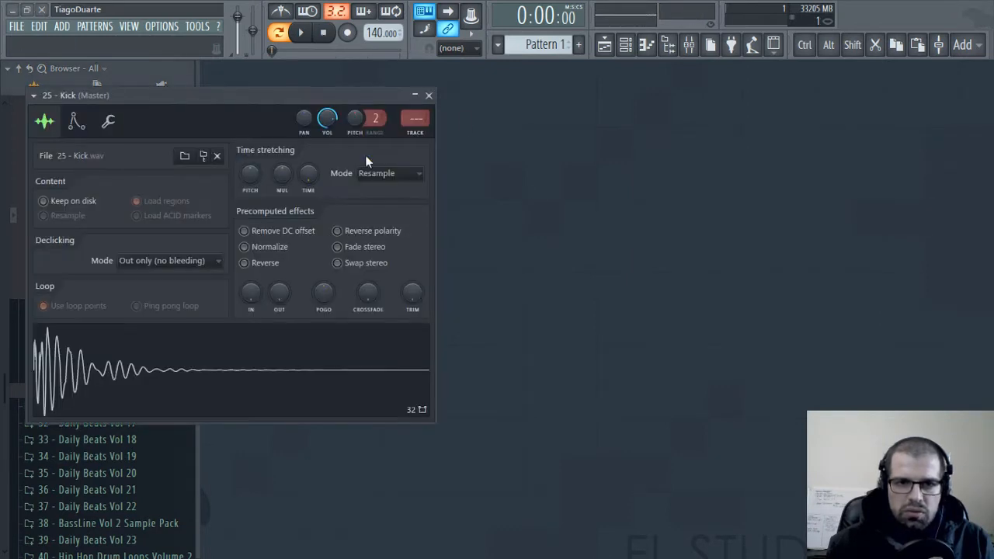
{"action": "left_click", "coordinate": [429, 96]}
Show the channel rack, program 25 - Kick on every fourth step across 32 steps, and preview the pattern
{"action": "left_click", "coordinate": [632, 45]}
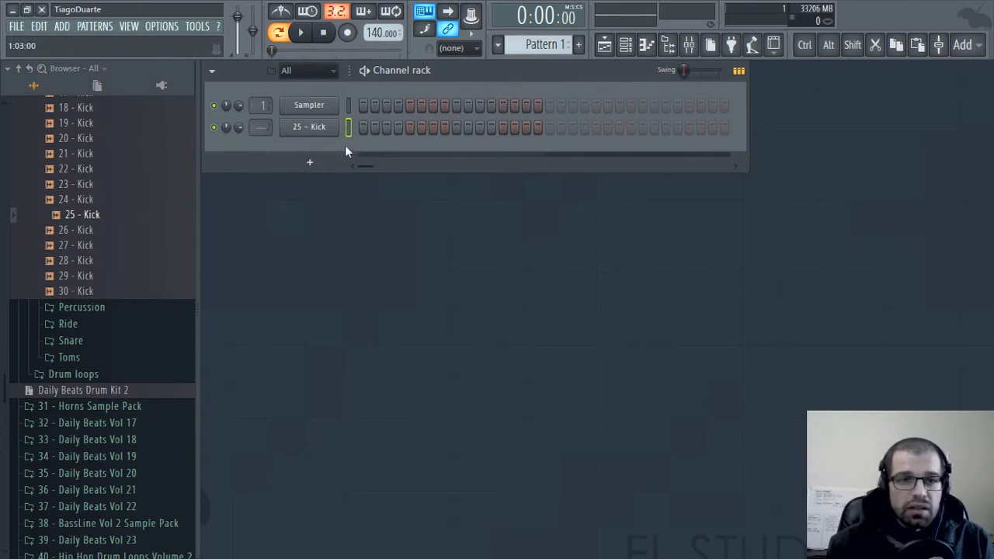
{"action": "left_click", "coordinate": [362, 128]}
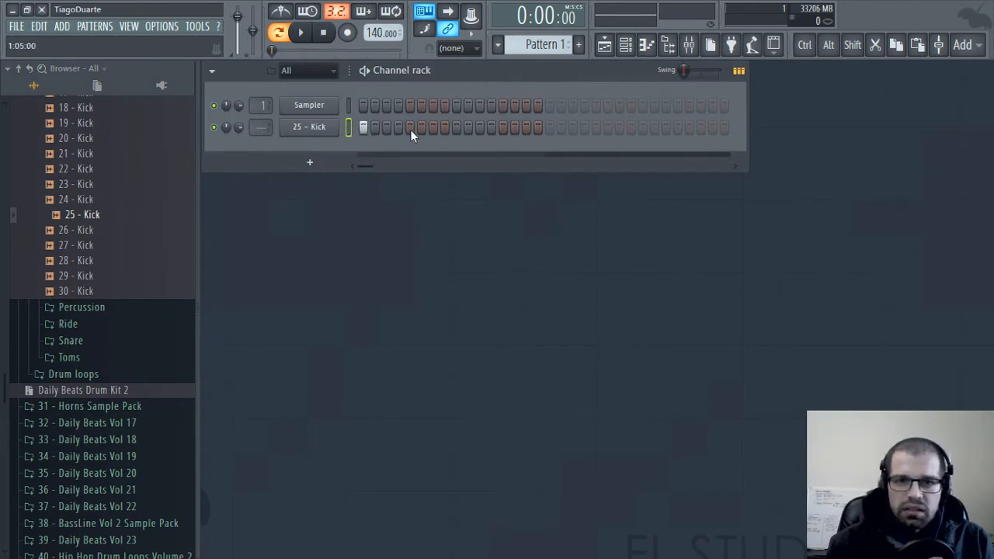
{"action": "left_click", "coordinate": [502, 129]}
{"action": "left_click", "coordinate": [550, 128]}
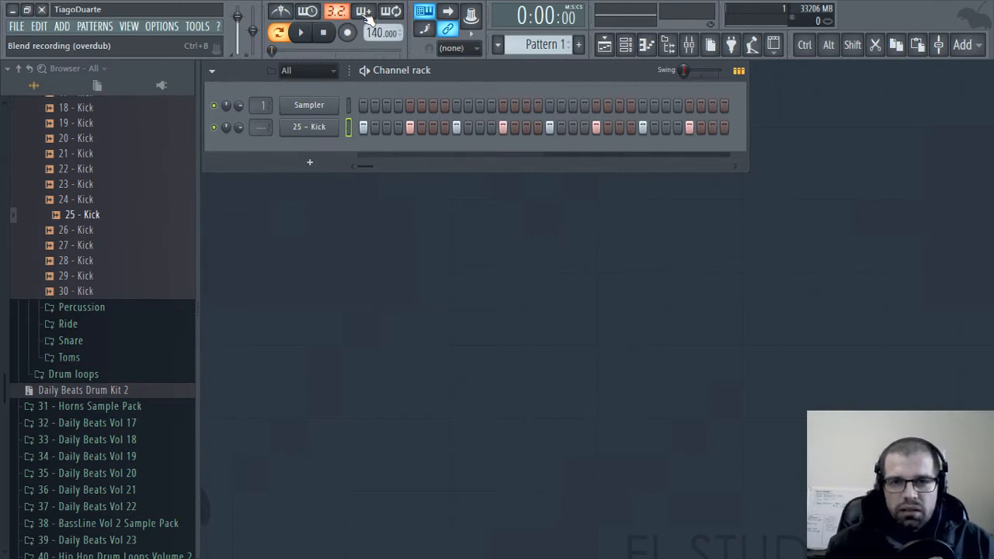
{"action": "key", "text": "space"}
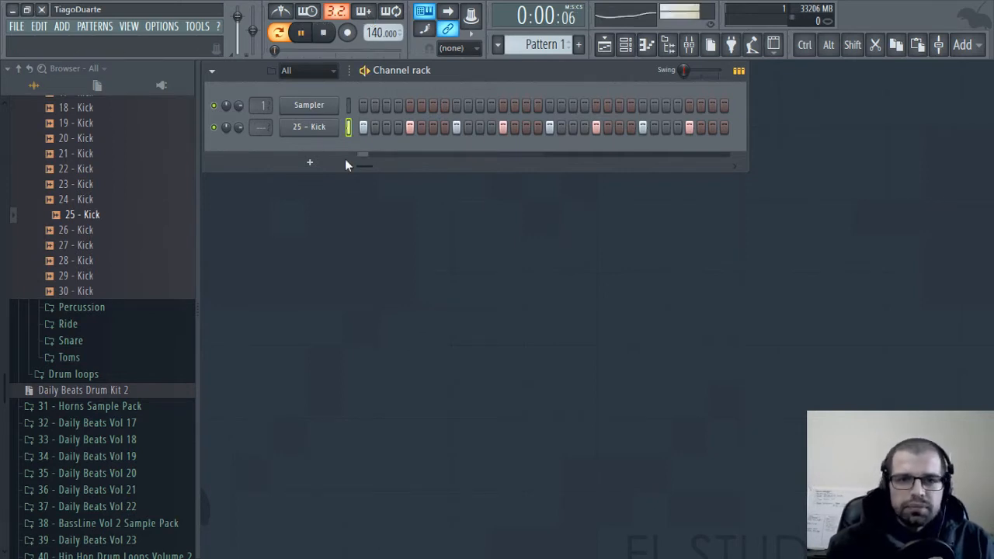
{"action": "key", "text": "space"}
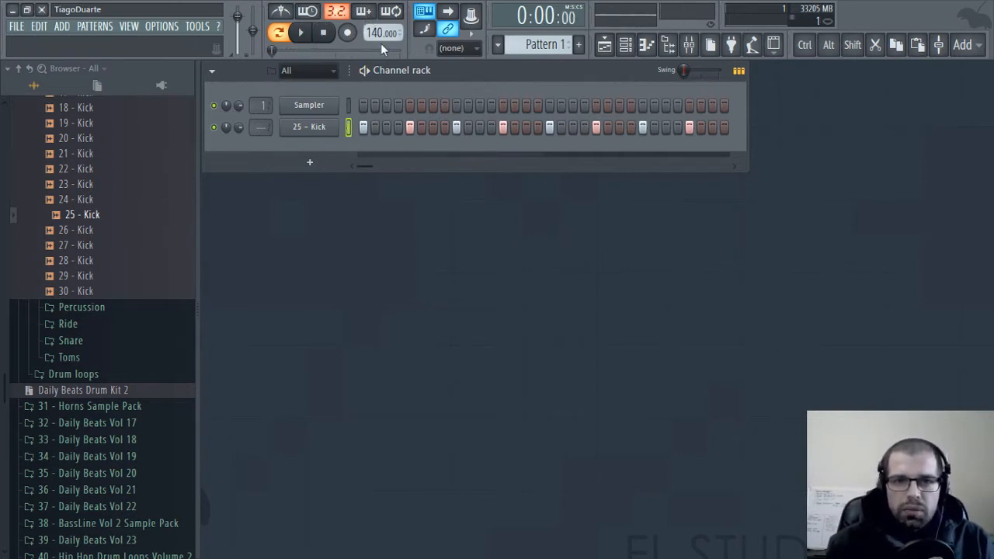
Set the project tempo to 130 BPM
{"action": "left_click_drag", "start_coordinate": [375, 33], "coordinate": [375, 45]}
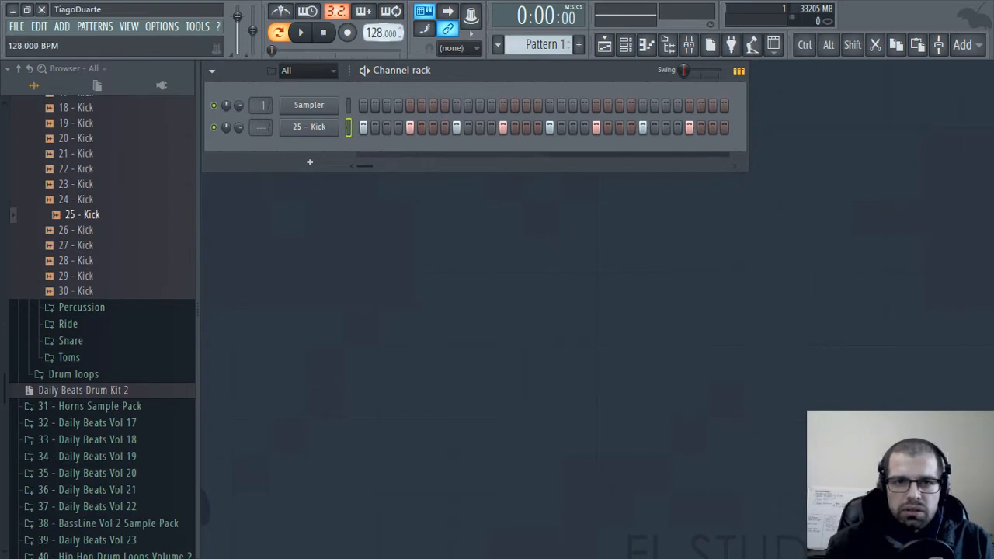
{"action": "scroll", "coordinate": [97, 199], "scroll_direction": "up", "scroll_amount": 3}
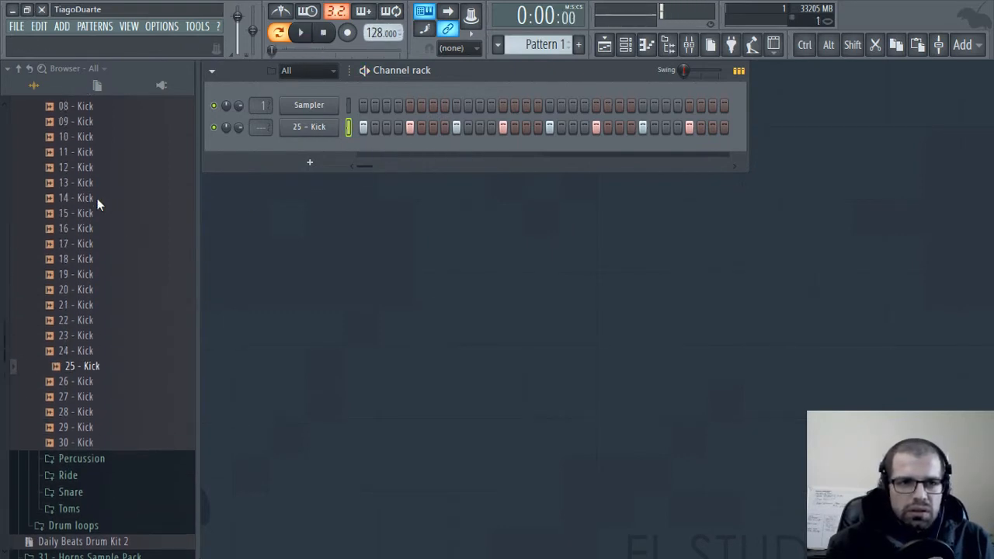
{"action": "scroll", "coordinate": [97, 199], "scroll_direction": "up", "scroll_amount": 5}
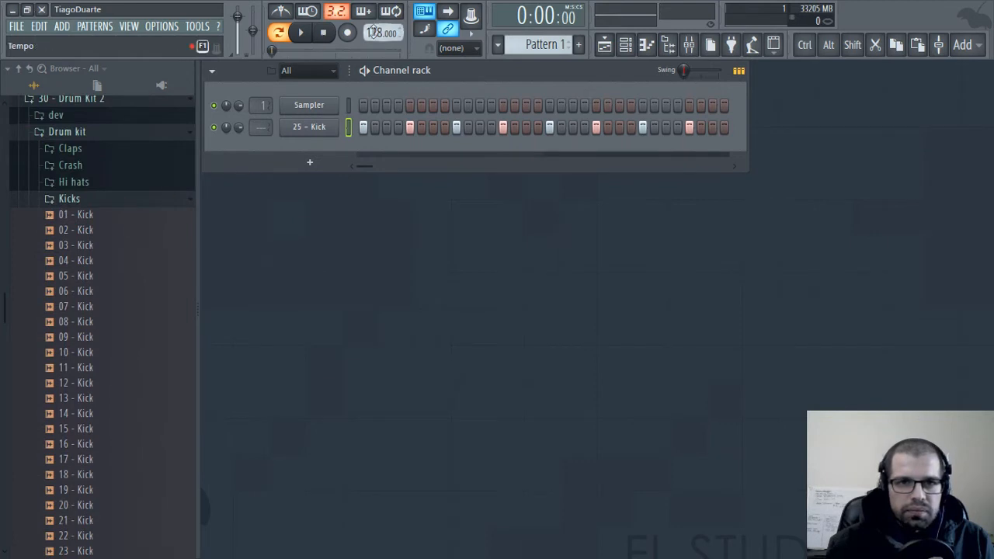
{"action": "left_click_drag", "start_coordinate": [374, 33], "coordinate": [374, 29]}
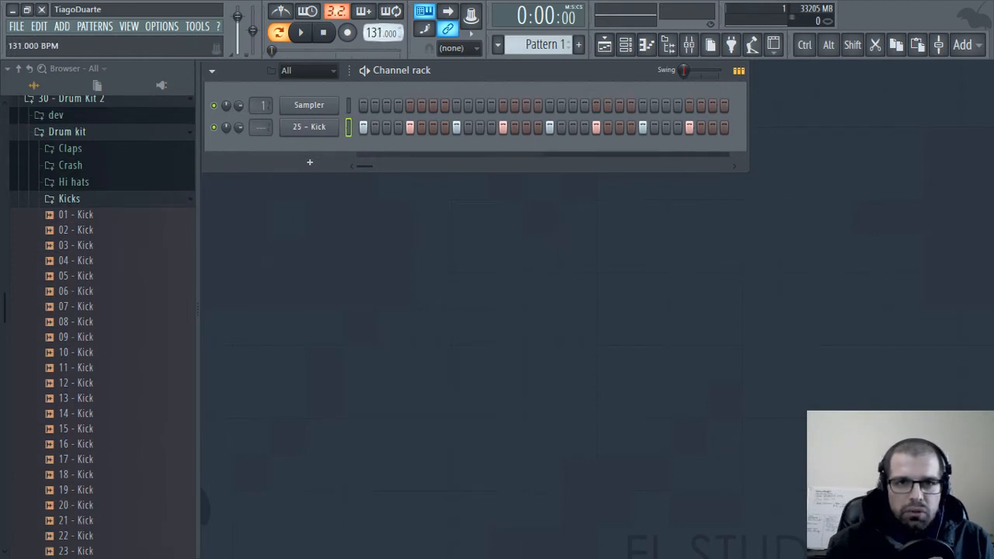
Collapse the Kicks folder, open the Snare folder and audition the samples from 01 - Snare to 18 - Snare
{"action": "left_click", "coordinate": [70, 199]}
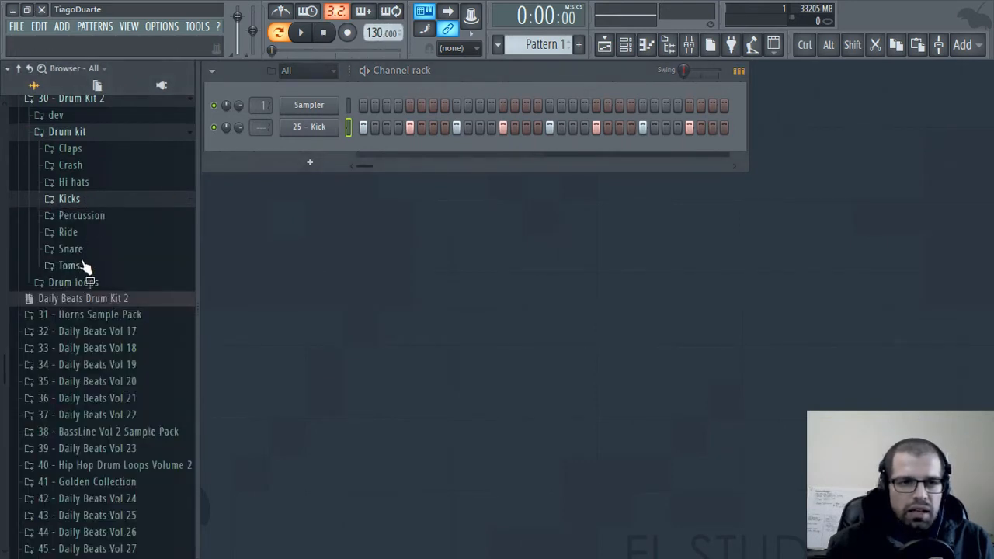
{"action": "left_click", "coordinate": [87, 254]}
{"action": "left_click", "coordinate": [92, 268]}
{"action": "left_click", "coordinate": [92, 283]}
{"action": "left_click", "coordinate": [95, 300]}
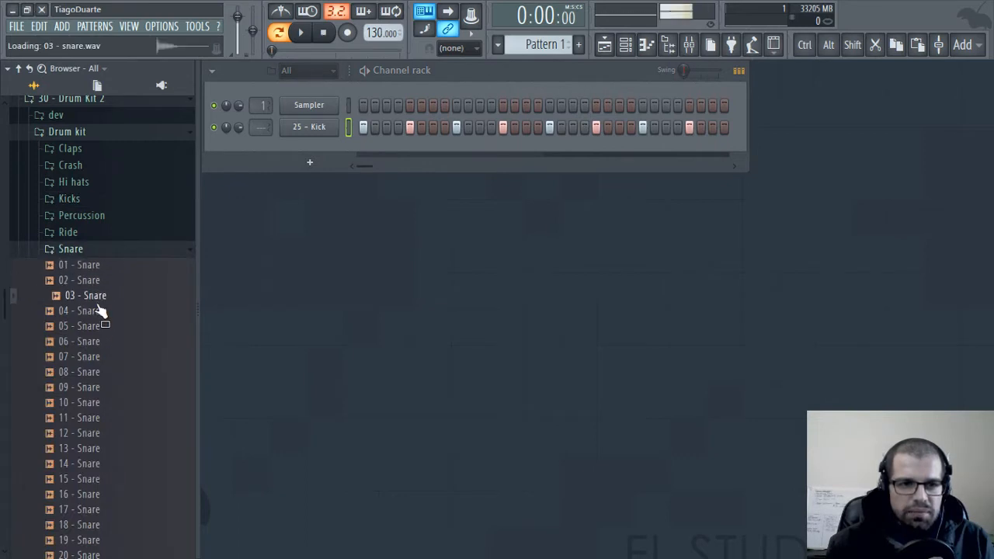
{"action": "left_click", "coordinate": [100, 325]}
{"action": "left_click", "coordinate": [101, 342]}
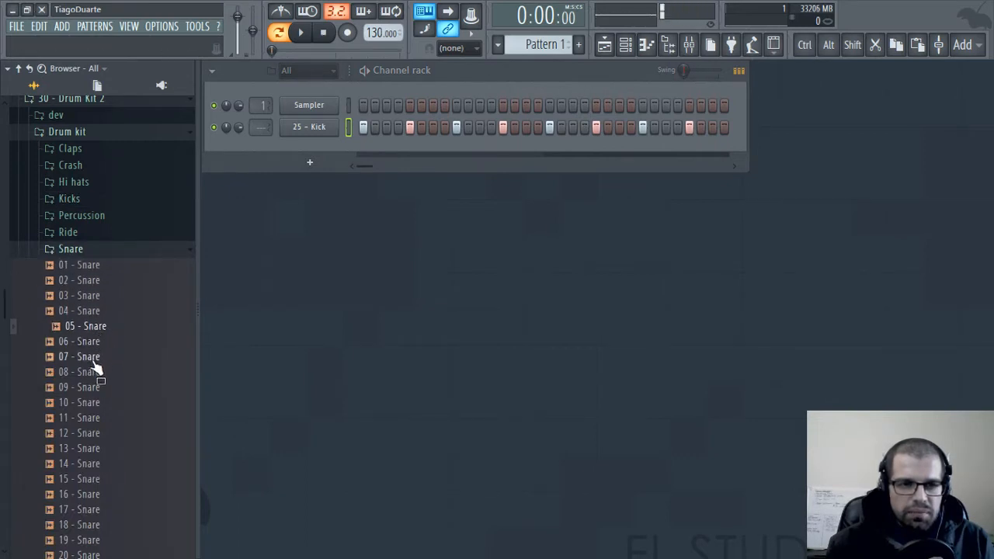
{"action": "left_click", "coordinate": [100, 357]}
{"action": "left_click", "coordinate": [102, 372]}
{"action": "left_click", "coordinate": [104, 387]}
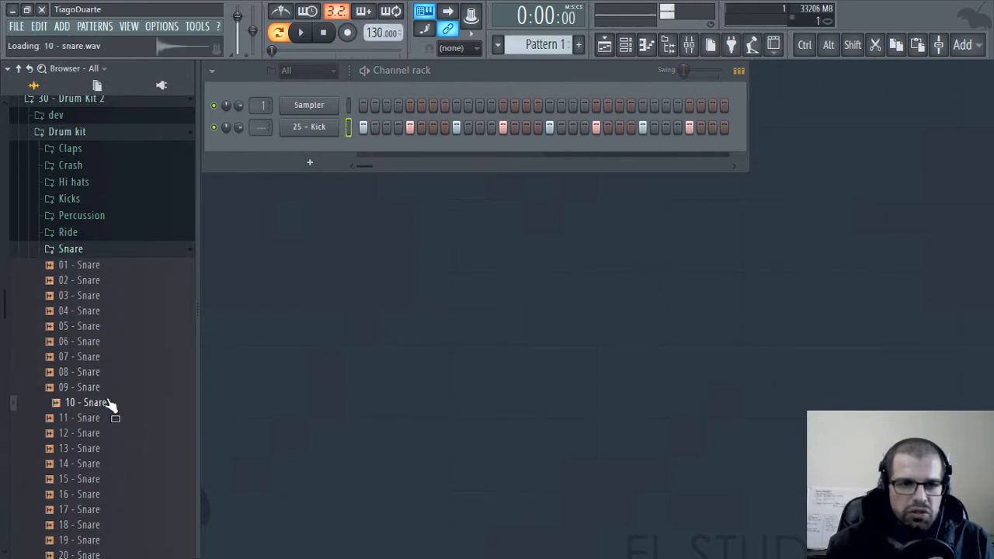
{"action": "left_click", "coordinate": [106, 403]}
{"action": "left_click", "coordinate": [102, 418]}
{"action": "left_click", "coordinate": [101, 434]}
{"action": "left_click", "coordinate": [102, 449]}
{"action": "left_click", "coordinate": [101, 464]}
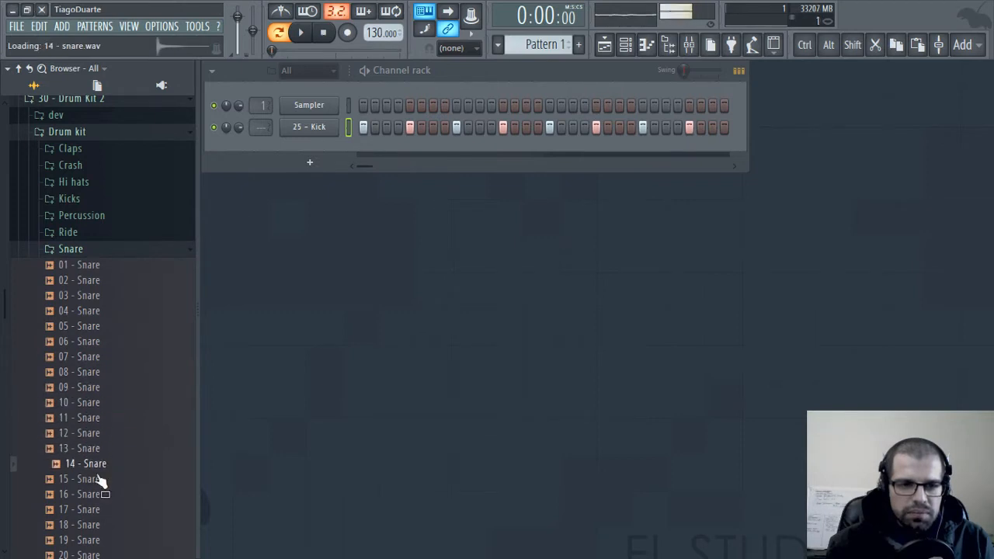
{"action": "left_click", "coordinate": [107, 480]}
{"action": "left_click", "coordinate": [106, 495]}
{"action": "left_click", "coordinate": [106, 509]}
{"action": "left_click", "coordinate": [106, 525]}
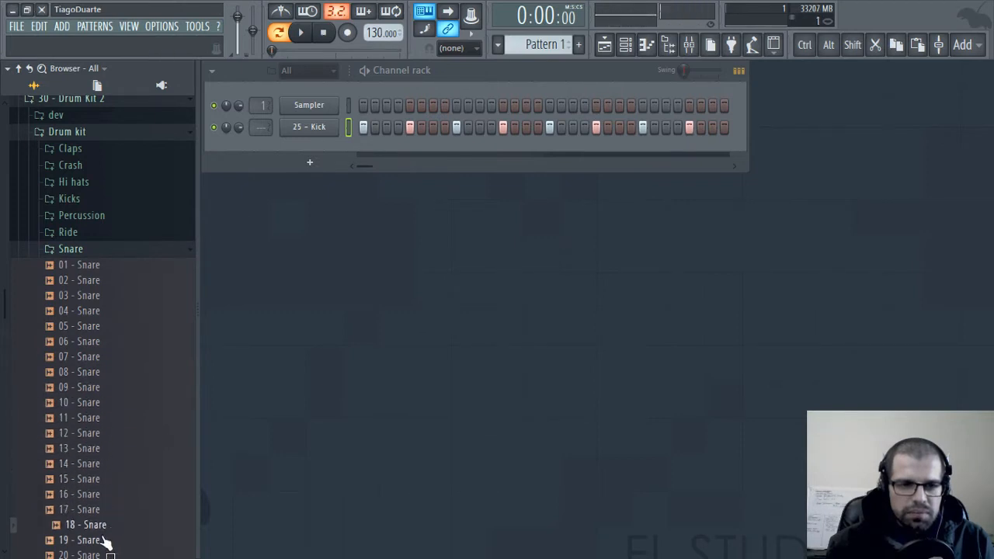
Load 18 - Snare into a new channel and program it on steps 3, 8, 11, 16, 19, 24, 27, 30 and 32
{"action": "left_click_drag", "start_coordinate": [93, 533], "coordinate": [324, 153]}
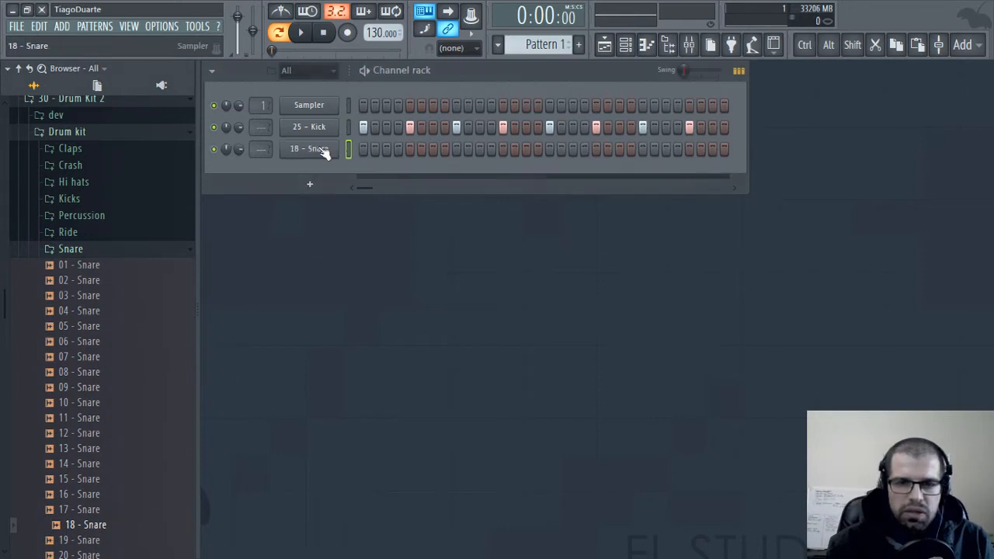
{"action": "left_click", "coordinate": [441, 152]}
{"action": "left_click", "coordinate": [436, 154]}
{"action": "key", "text": "space"}
{"action": "left_click", "coordinate": [437, 153]}
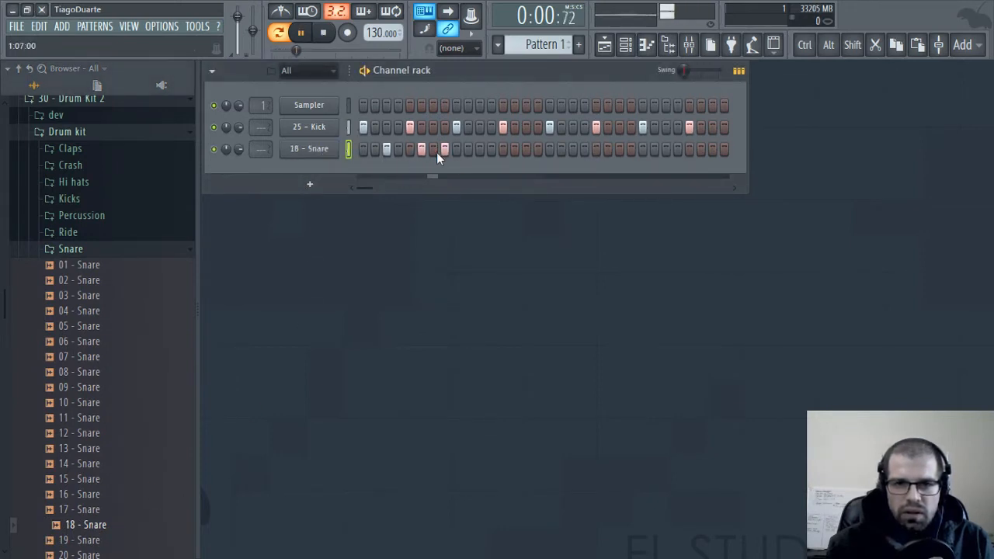
{"action": "left_click", "coordinate": [421, 147]}
{"action": "key", "text": "space"}
{"action": "key", "text": "space"}
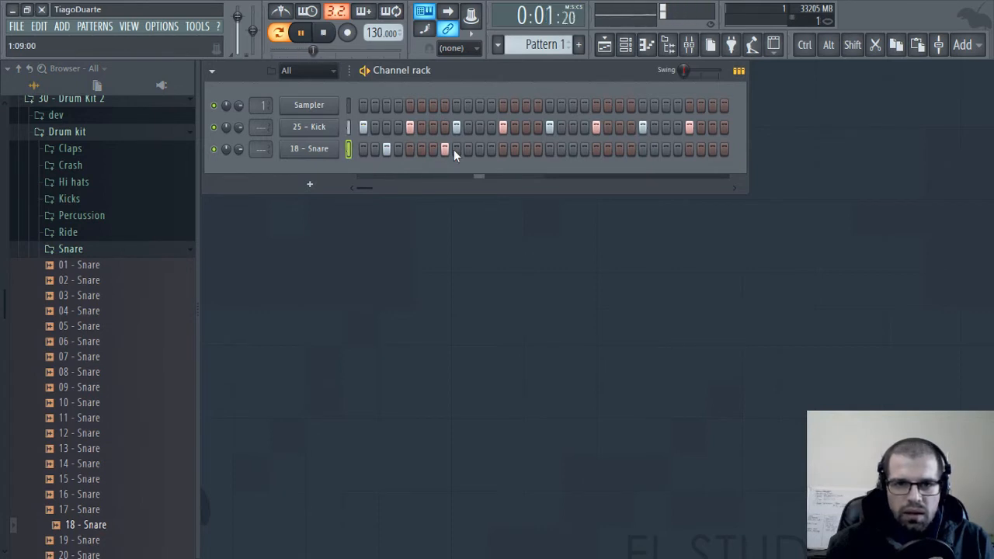
{"action": "key", "text": "space"}
{"action": "left_click", "coordinate": [490, 153]}
{"action": "left_click", "coordinate": [481, 153]}
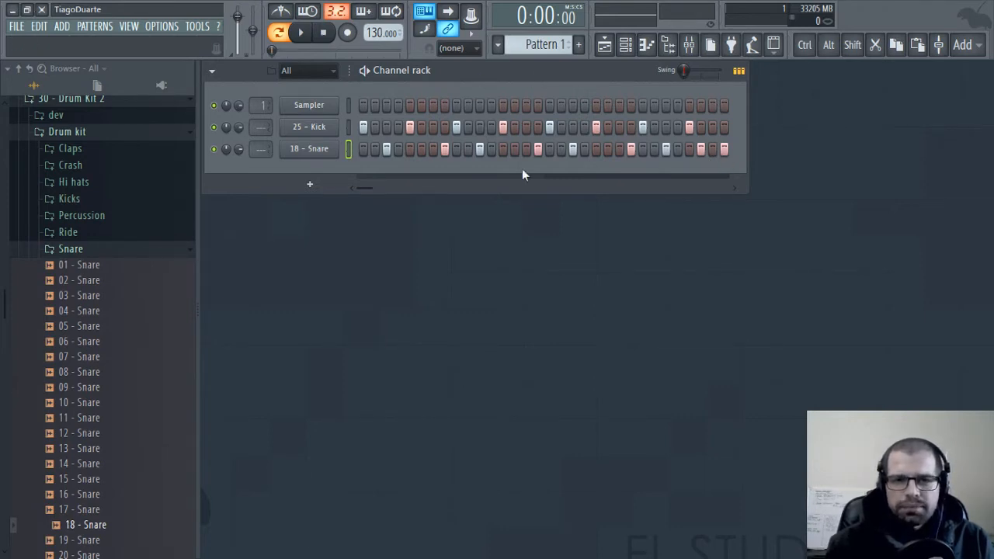
Route 25 - Kick to mixer track 2 and 18 - Snare to mixer track 3, and play the pattern
{"action": "scroll", "coordinate": [254, 128], "scroll_direction": "up", "scroll_amount": 3}
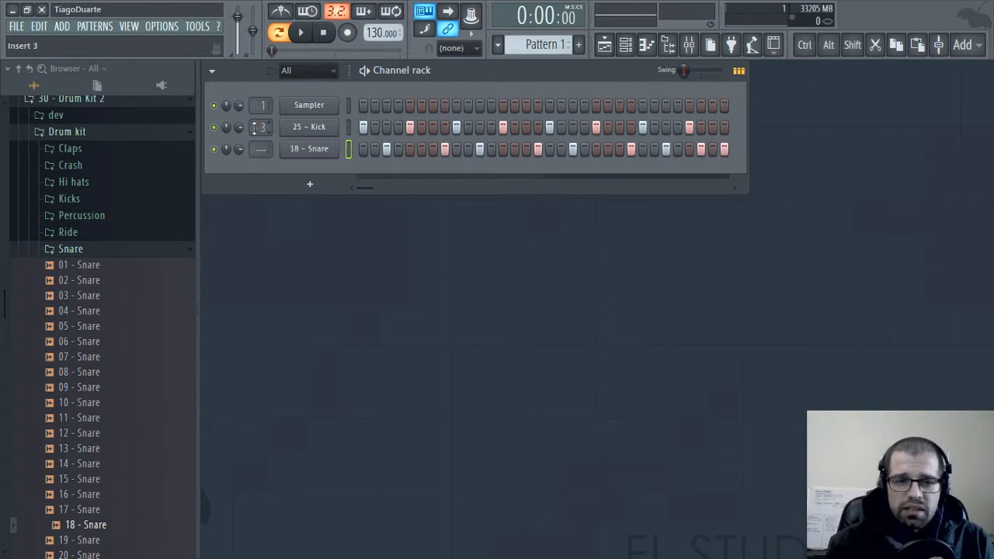
{"action": "scroll", "coordinate": [254, 148], "scroll_direction": "up", "scroll_amount": 1}
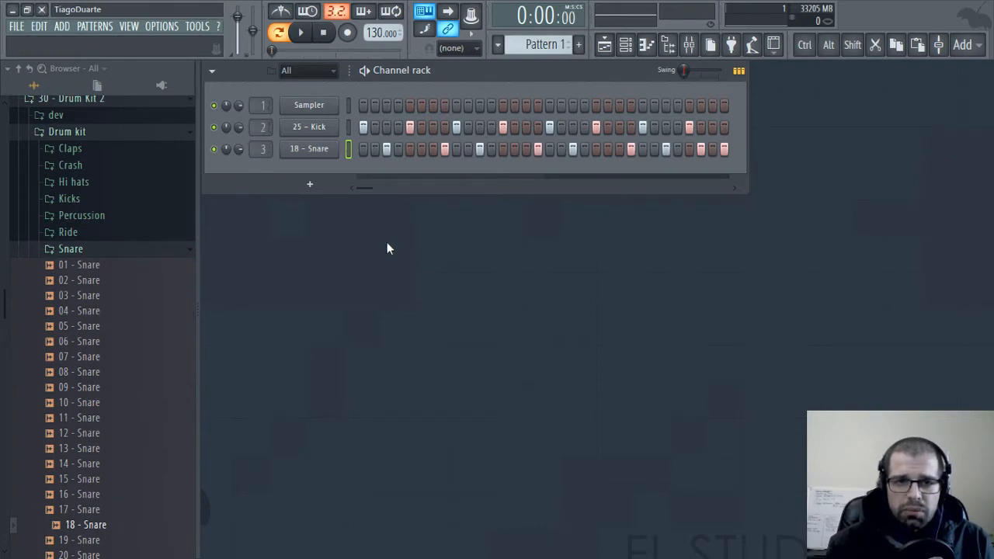
{"action": "key", "text": "space"}
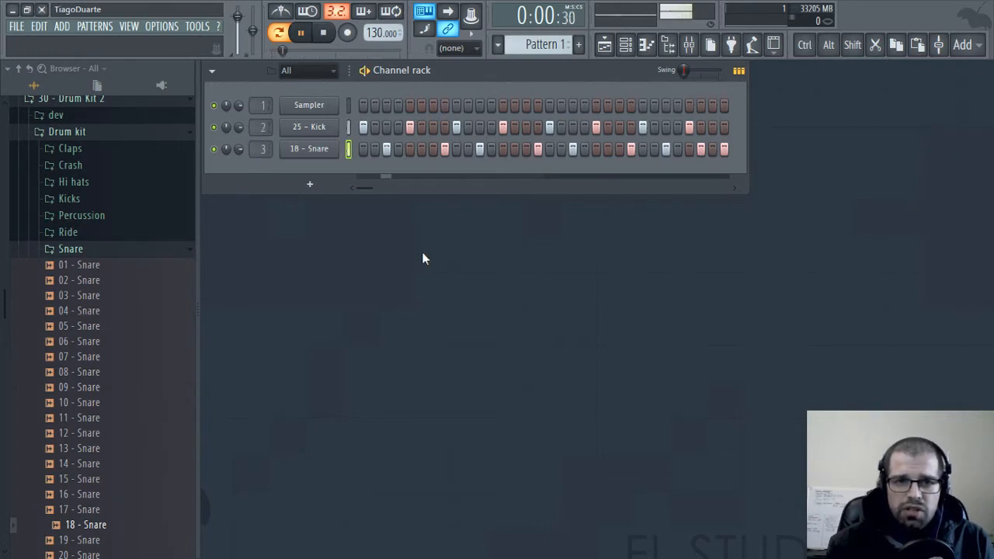
Open the mixer, lower the snare's volume on Insert 3 and the kick's on Insert 2 to about -3.8 dB, and stop playback
{"action": "left_click", "coordinate": [690, 54]}
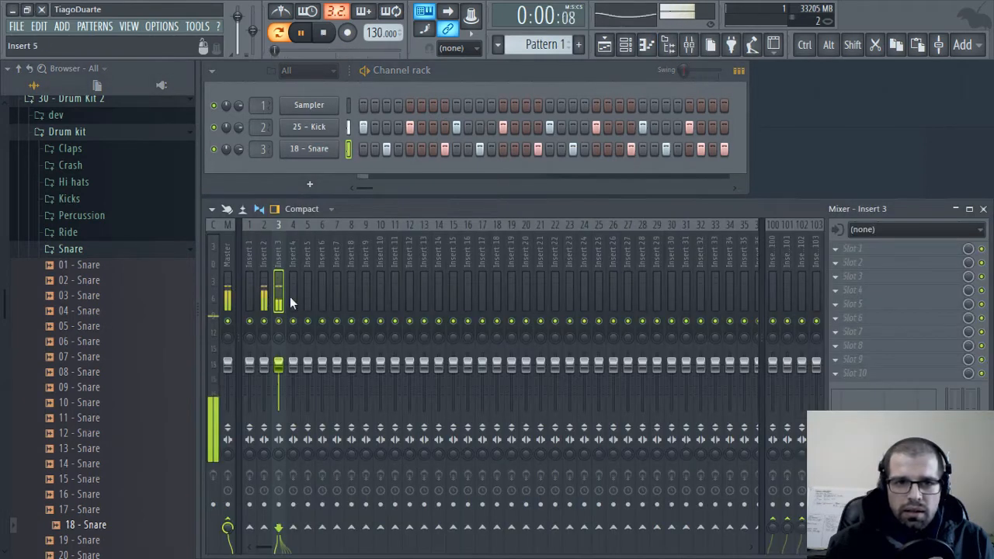
{"action": "mouse_move", "coordinate": [279, 364]}
{"action": "left_mouse_down"}
{"action": "mouse_move", "coordinate": [278, 379]}
{"action": "mouse_move", "coordinate": [264, 371]}
{"action": "left_mouse_up"}
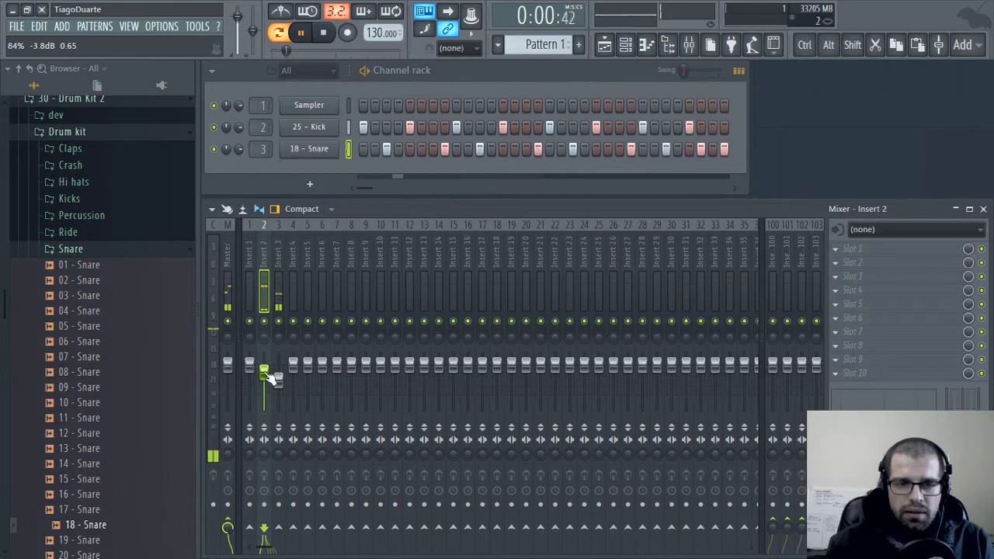
{"action": "key", "text": "space"}
Set the project tempo to 128 BPM and play the kick and snare pattern
{"action": "scroll", "coordinate": [380, 31], "scroll_direction": "down", "scroll_amount": 2}
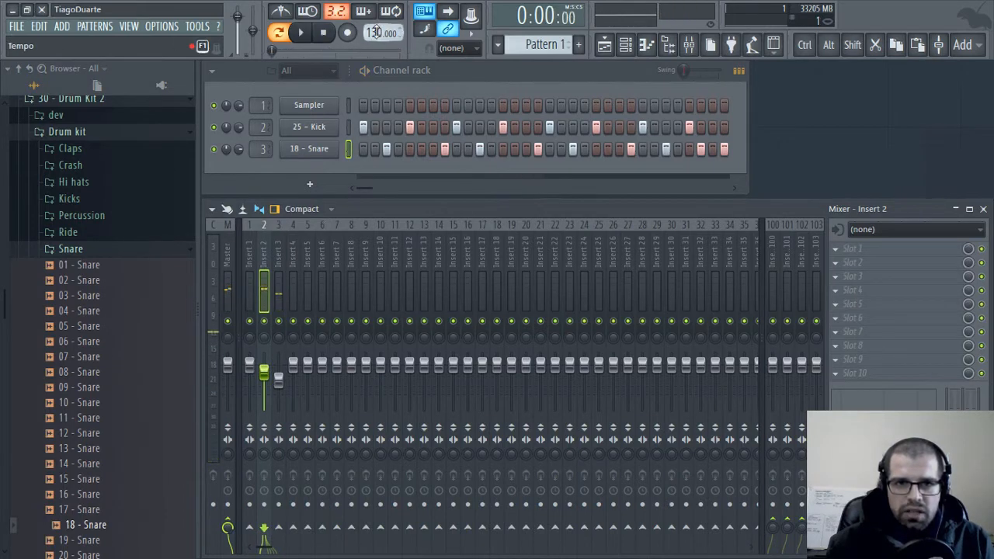
{"action": "key", "text": "space"}
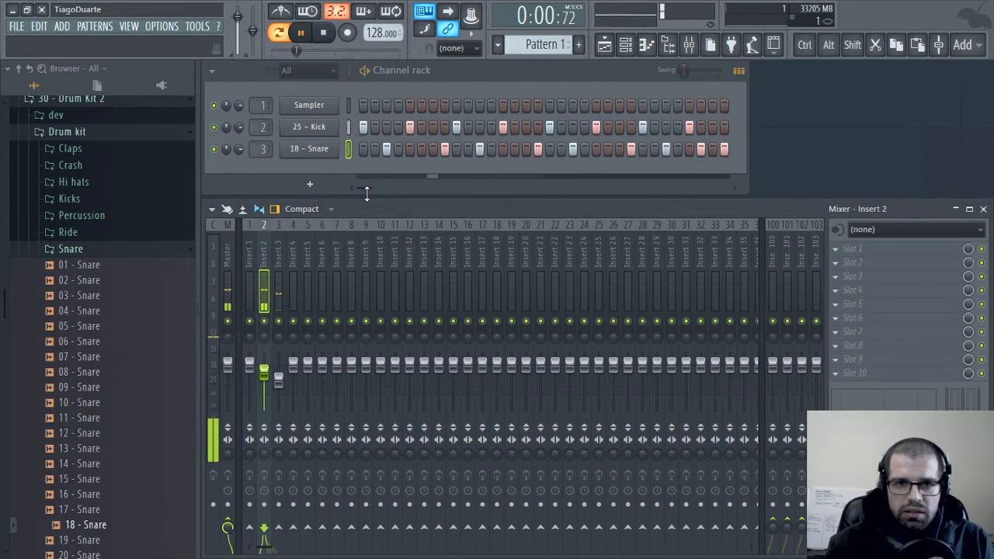
{"action": "left_click", "coordinate": [411, 127]}
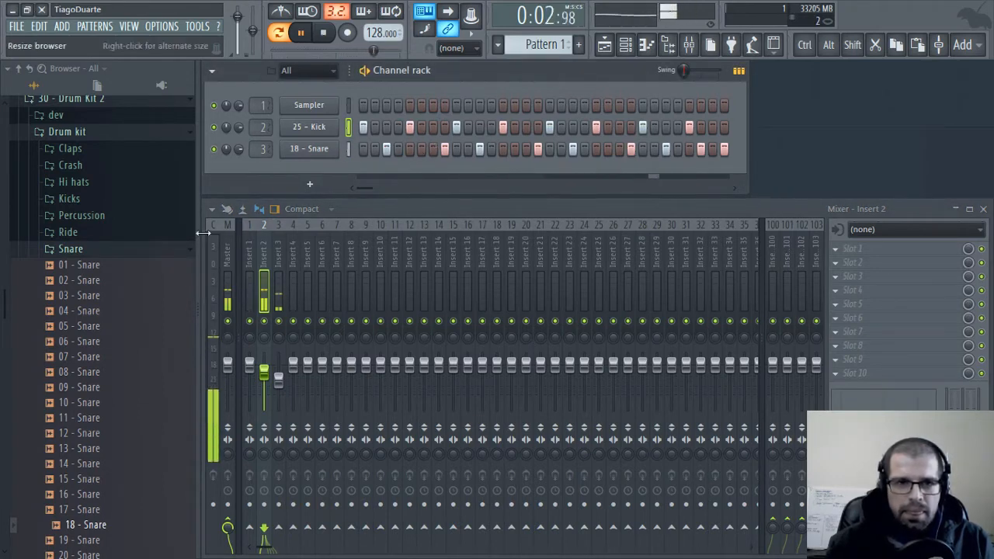
Load 13 - Hi hat from the Hi hats folder into a new channel and route it to mixer track 4
{"action": "left_click", "coordinate": [71, 249]}
{"action": "left_click", "coordinate": [75, 182]}
{"action": "left_click_drag", "start_coordinate": [91, 200], "coordinate": [334, 180]}
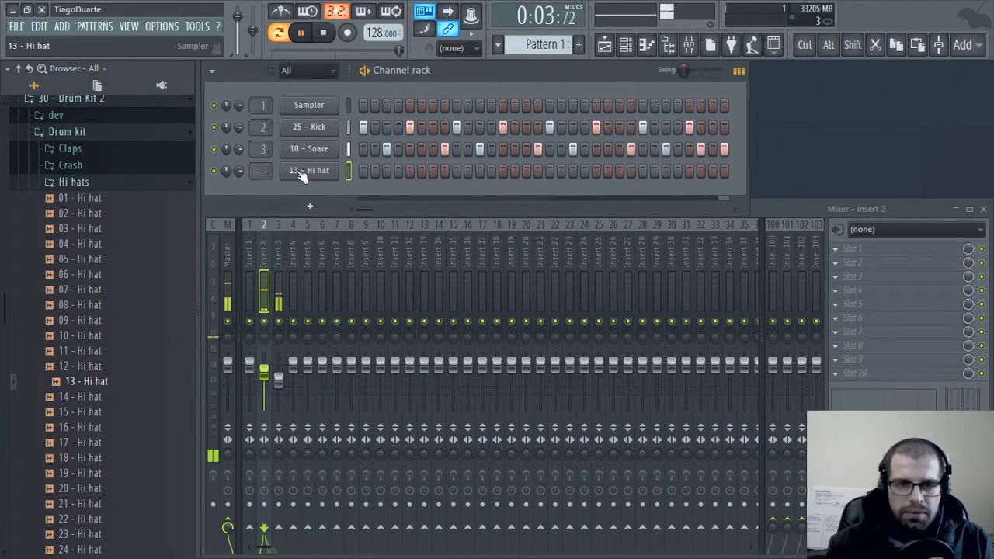
{"action": "left_click_drag", "start_coordinate": [259, 170], "coordinate": [259, 159]}
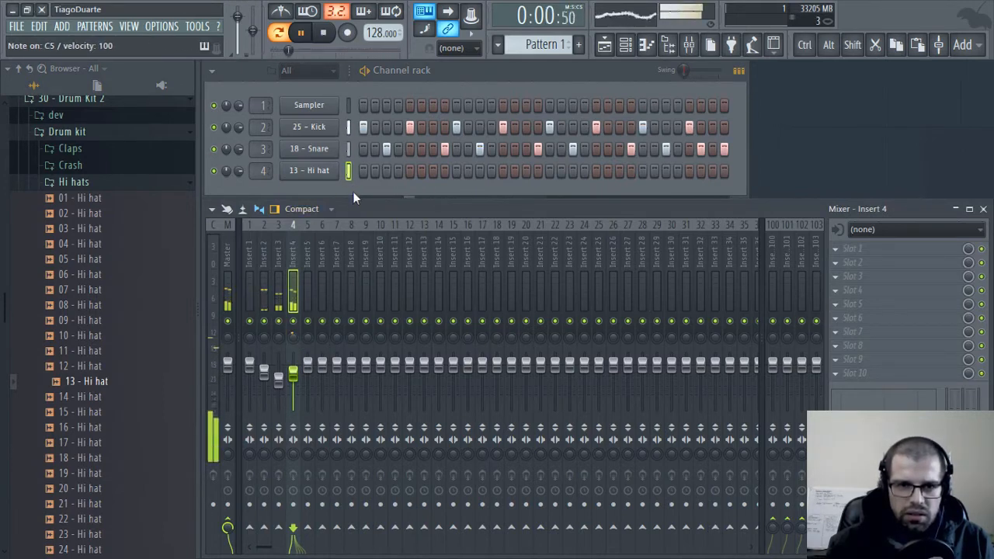
Program 13 - Hi hat on steps 1, 5, 8, 11, 14, 17, 21, 24, 27 and 30 to 32, checking it with playback
{"action": "left_click", "coordinate": [387, 170]}
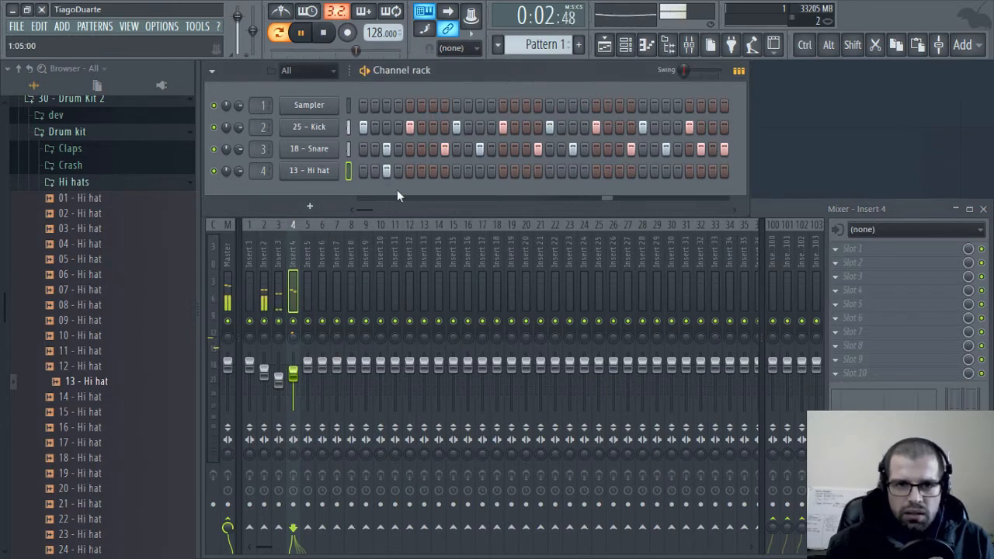
{"action": "key", "text": "space"}
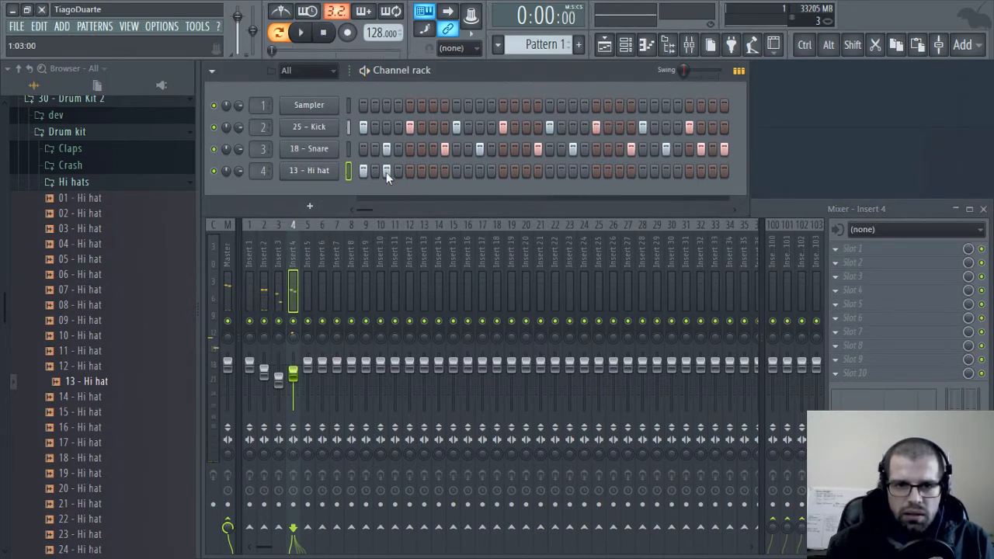
{"action": "left_click", "coordinate": [412, 171]}
{"action": "left_click", "coordinate": [444, 172]}
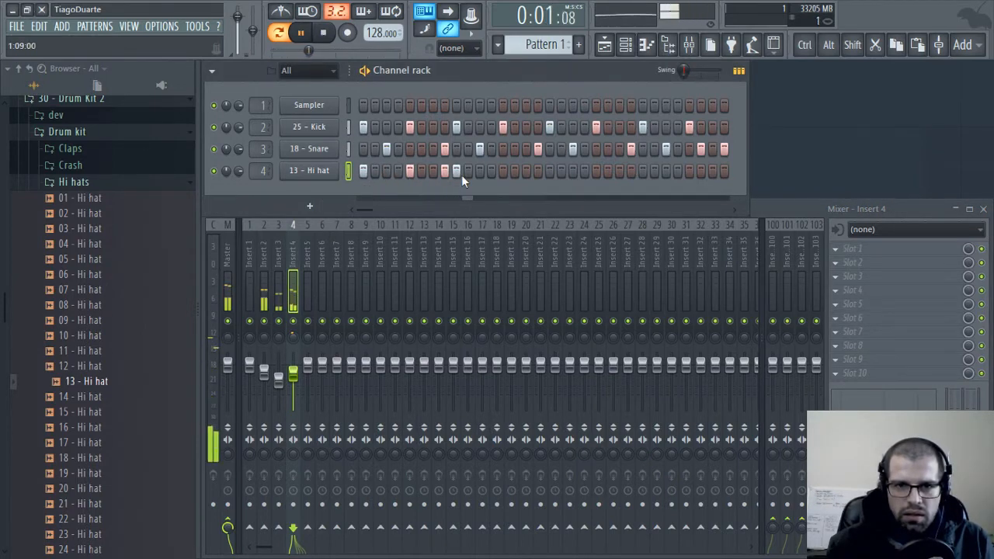
{"action": "left_click", "coordinate": [480, 172]}
{"action": "key", "text": "space"}
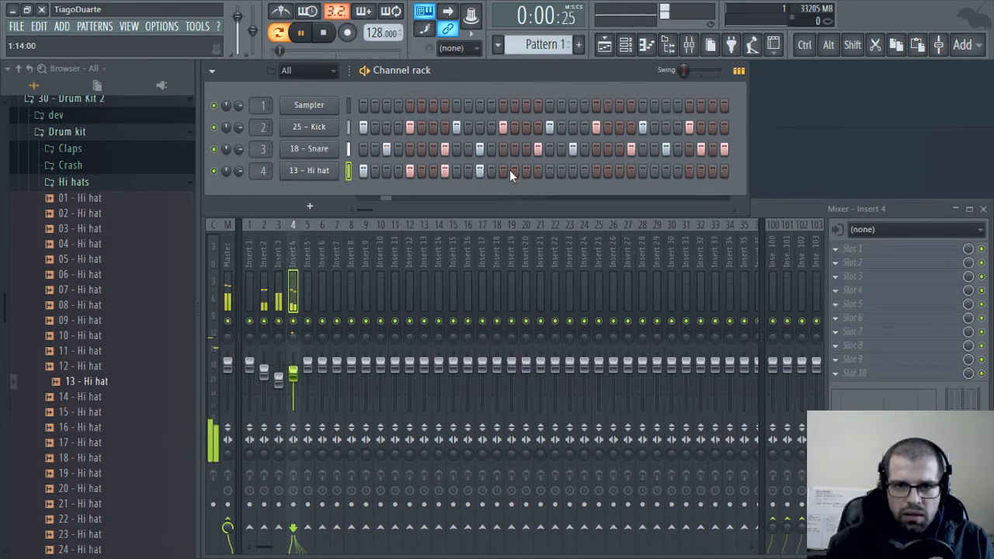
{"action": "key", "text": "space"}
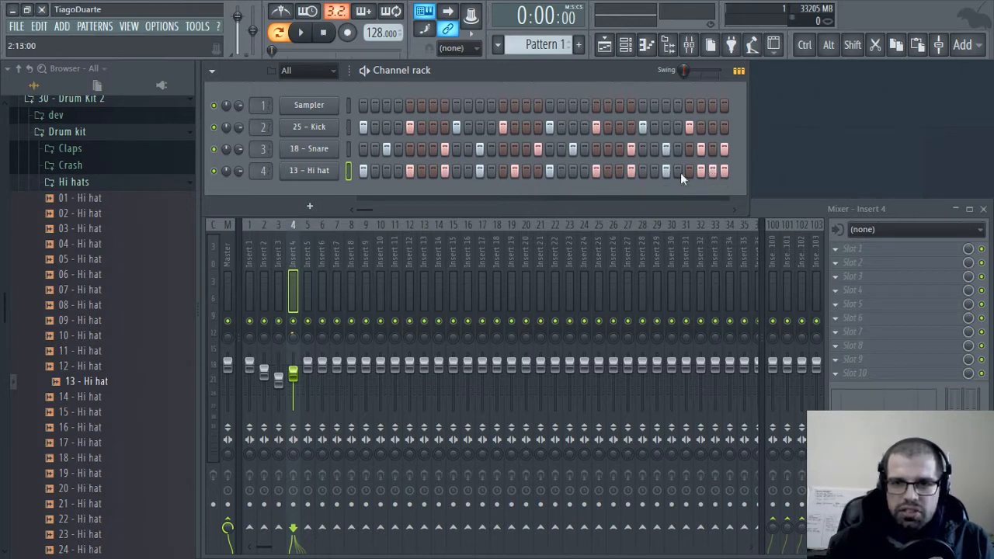
In the piano roll of 13 - Hi hat, add C5 notes half a step after each of the last two hits of bar 2
{"action": "key", "text": "space"}
{"action": "right_click", "coordinate": [332, 167]}
{"action": "left_click", "coordinate": [363, 166]}
{"action": "scroll", "coordinate": [810, 308], "scroll_direction": "down", "scroll_amount": 5}
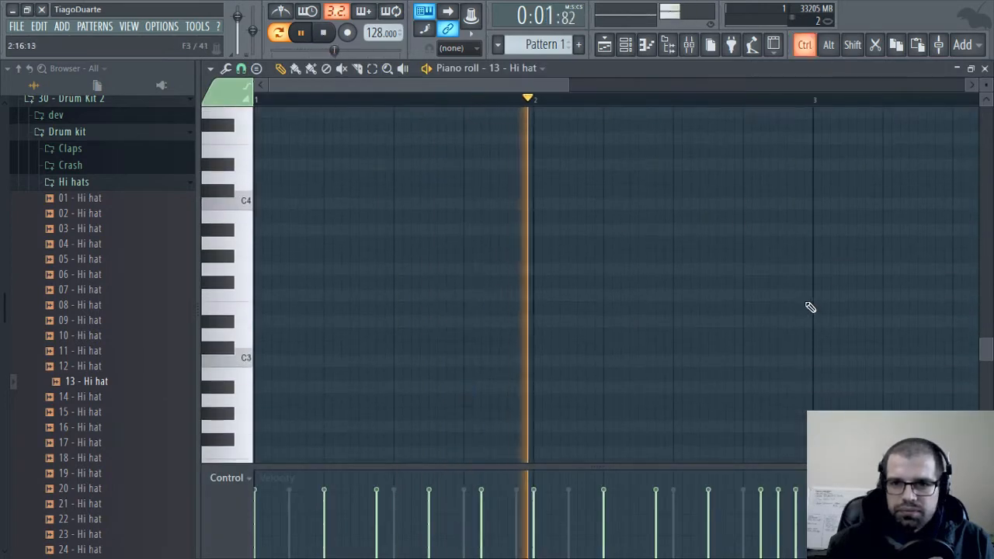
{"action": "scroll", "coordinate": [810, 308], "scroll_direction": "up", "scroll_amount": 5}
{"action": "scroll", "coordinate": [793, 311], "scroll_direction": "up", "scroll_amount": 3, "text": "ctrl"}
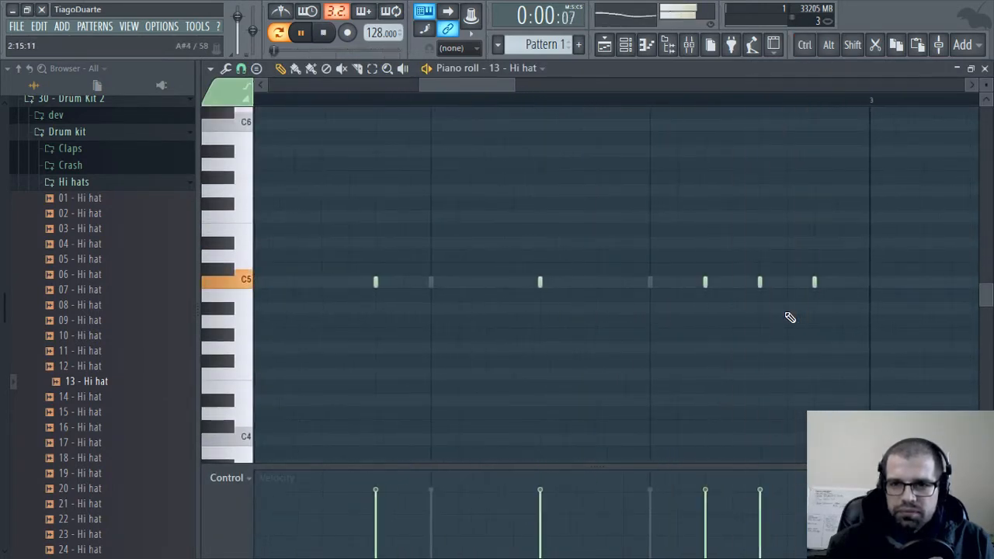
{"action": "left_click_drag", "start_coordinate": [794, 334], "coordinate": [435, 253]}
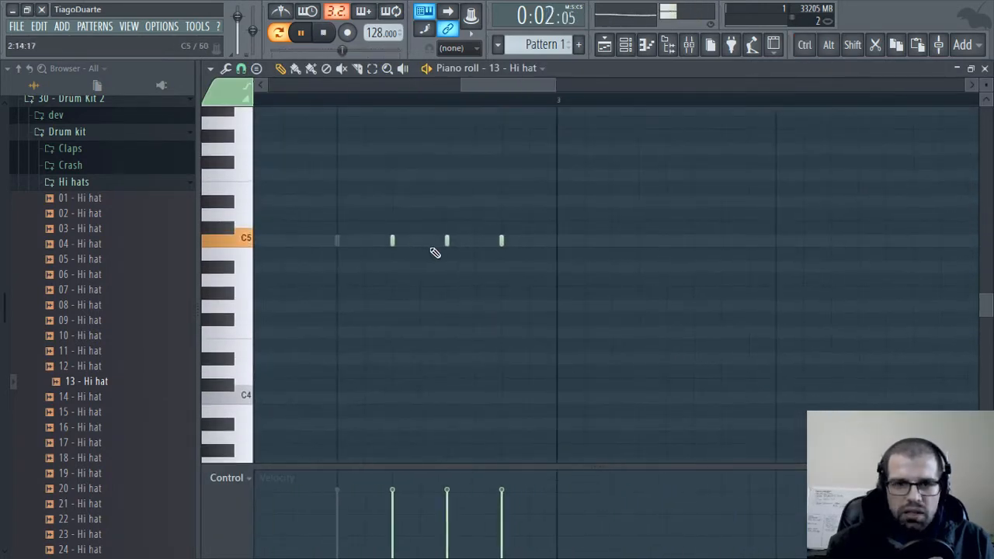
{"action": "left_click", "coordinate": [448, 242]}
{"action": "right_click", "coordinate": [474, 245]}
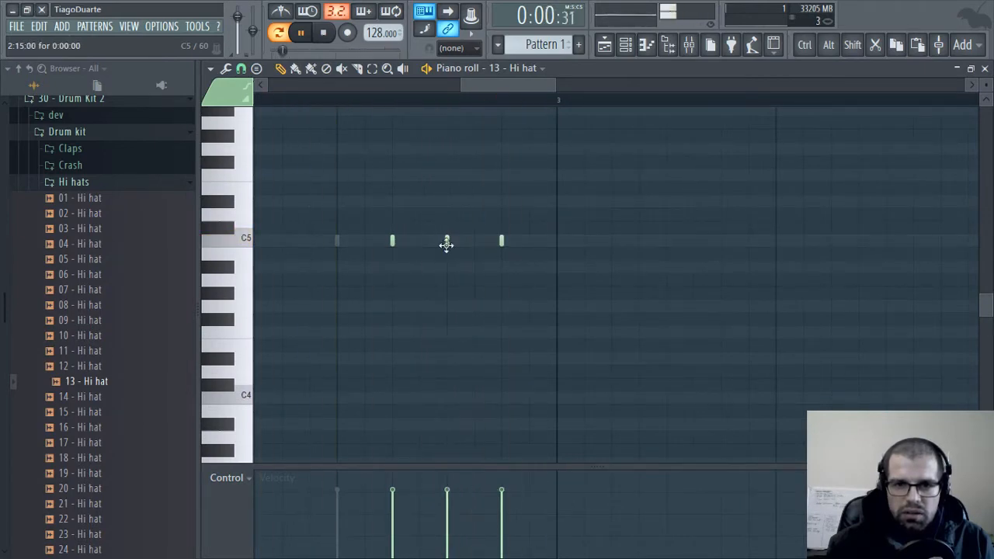
{"action": "left_click", "coordinate": [475, 241]}
{"action": "left_click", "coordinate": [529, 240]}
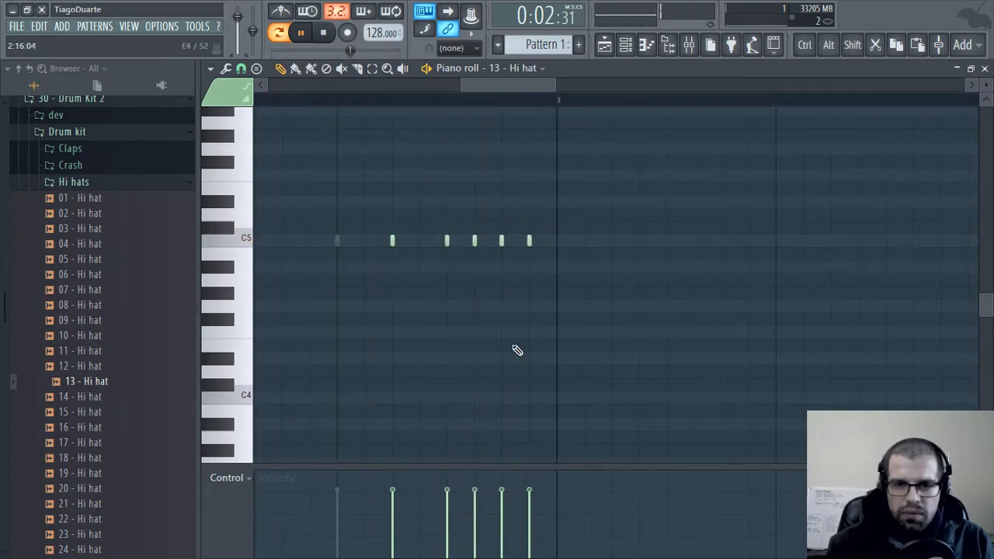
Reduce the velocities of the three middle notes in the closing hi-hat roll, and lower Insert 4 to about -16.7 dB in the mixer
{"action": "mouse_move", "coordinate": [451, 539]}
{"action": "left_mouse_down"}
{"action": "mouse_move", "coordinate": [504, 510]}
{"action": "mouse_move", "coordinate": [473, 533]}
{"action": "mouse_move", "coordinate": [504, 524]}
{"action": "mouse_move", "coordinate": [488, 542]}
{"action": "left_mouse_up"}
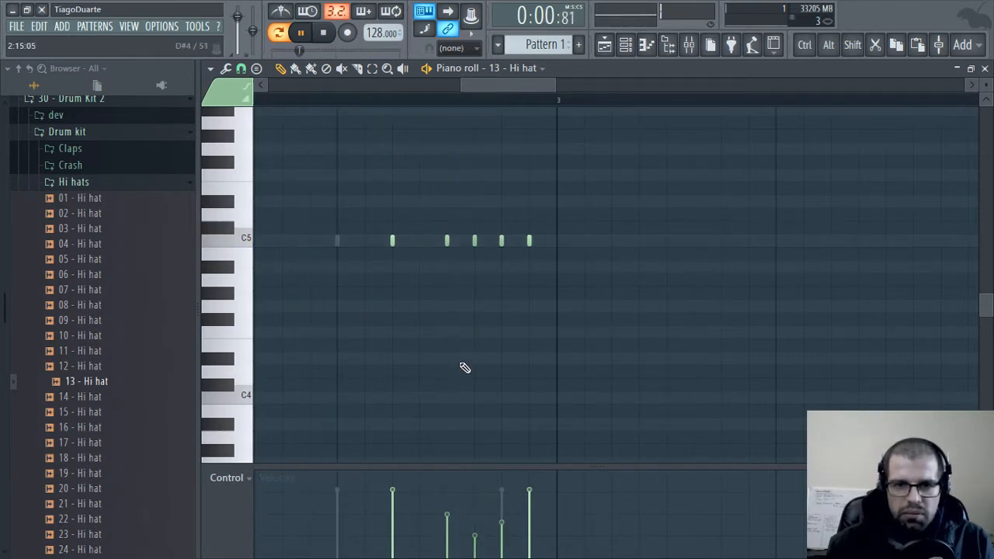
{"action": "scroll", "coordinate": [505, 366], "scroll_direction": "down", "scroll_amount": 3}
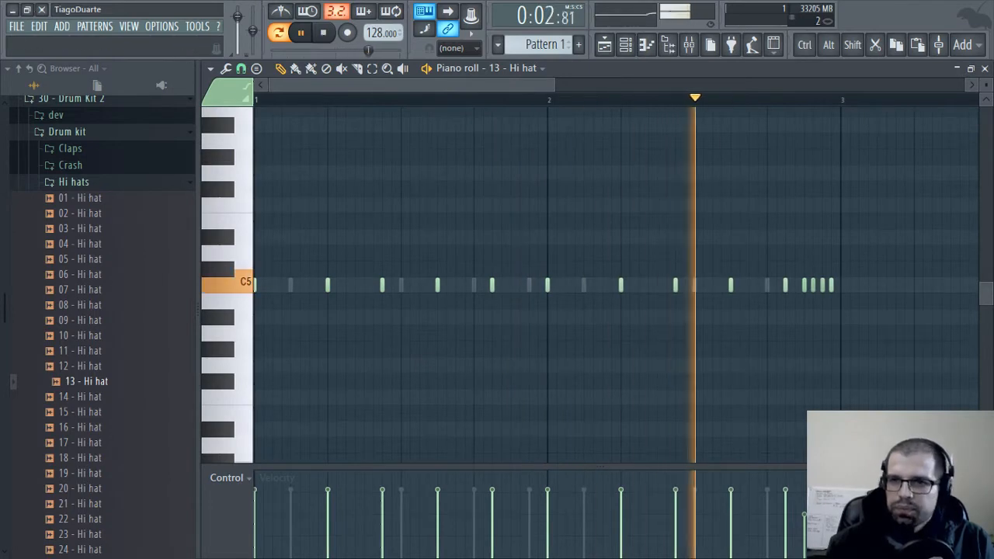
{"action": "left_click", "coordinate": [984, 68]}
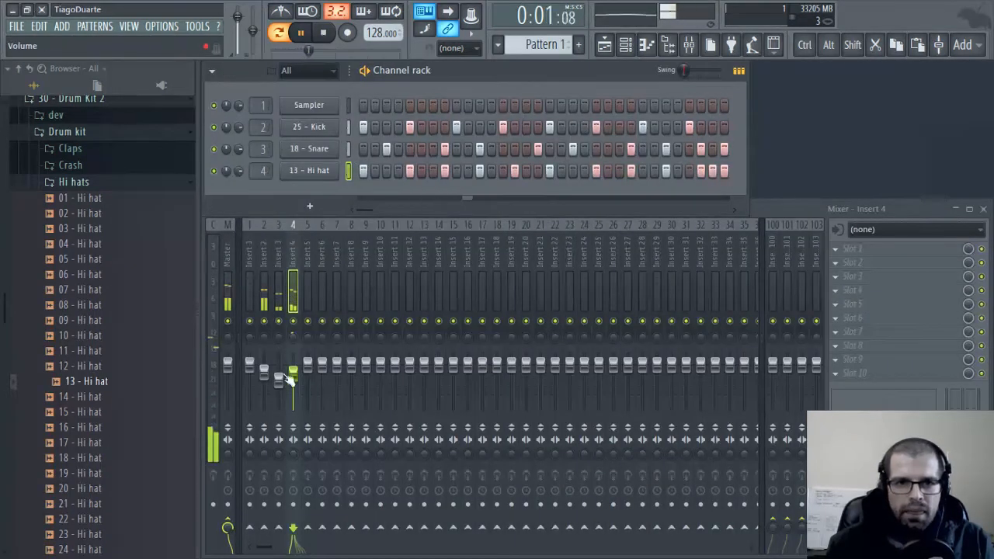
{"action": "left_click_drag", "start_coordinate": [296, 382], "coordinate": [297, 399]}
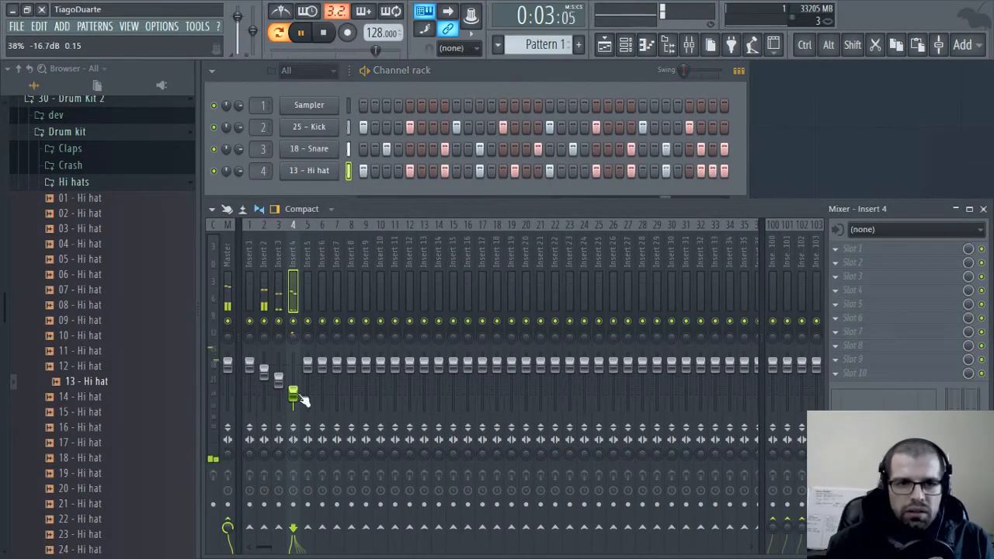
Audition the hi-hat samples from 11 - Hi hat back to 01 - Hi hat while the pattern plays
{"action": "left_click", "coordinate": [99, 350]}
{"action": "left_click", "coordinate": [99, 335]}
{"action": "left_click", "coordinate": [99, 320]}
{"action": "left_click", "coordinate": [100, 305]}
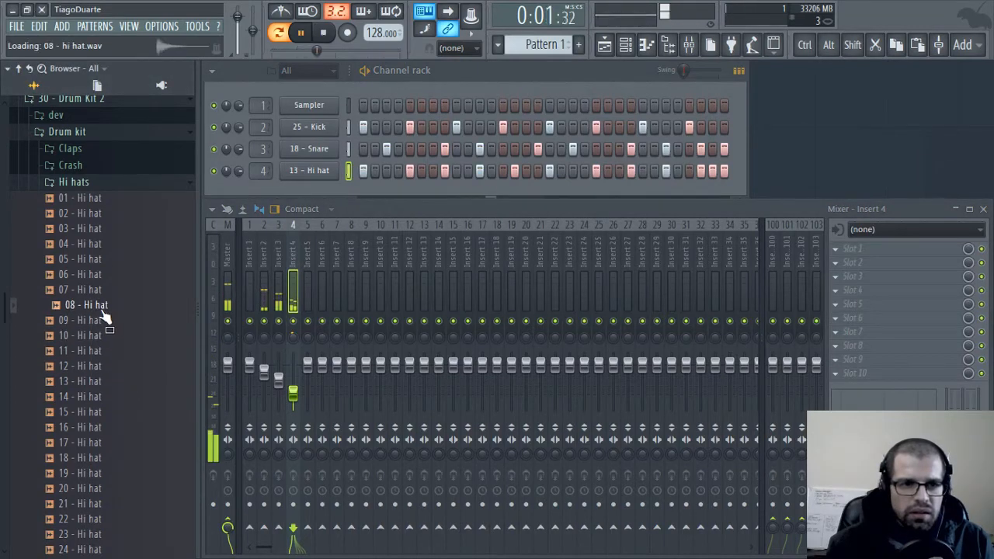
{"action": "left_click", "coordinate": [99, 289]}
{"action": "left_click", "coordinate": [99, 274]}
{"action": "left_click", "coordinate": [99, 259]}
{"action": "left_click", "coordinate": [99, 244]}
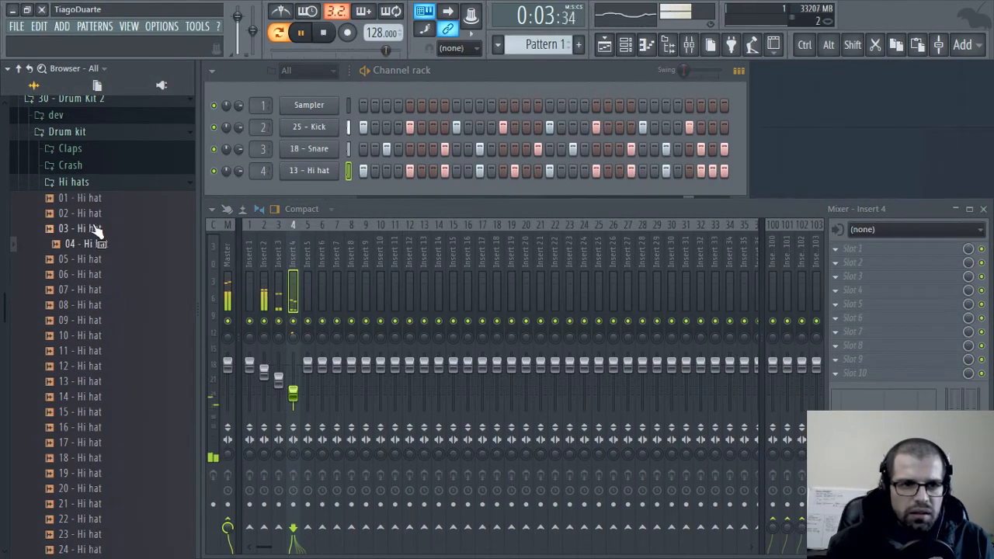
{"action": "left_click", "coordinate": [97, 228]}
{"action": "left_click", "coordinate": [98, 213]}
{"action": "left_click", "coordinate": [99, 198]}
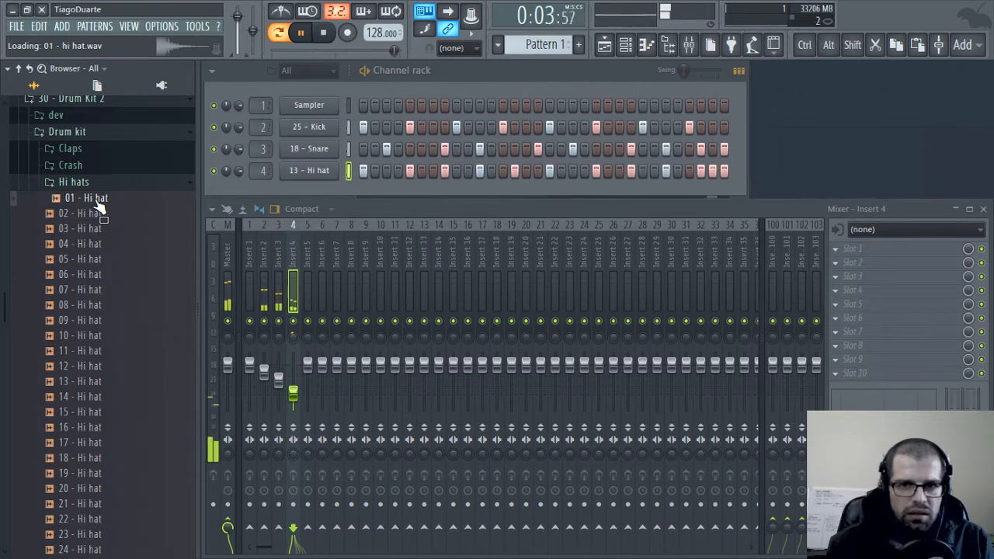
Load 01 - Hi hat into a new channel and copy the step pattern of 25 - Kick to it
{"action": "left_click_drag", "start_coordinate": [97, 200], "coordinate": [327, 192]}
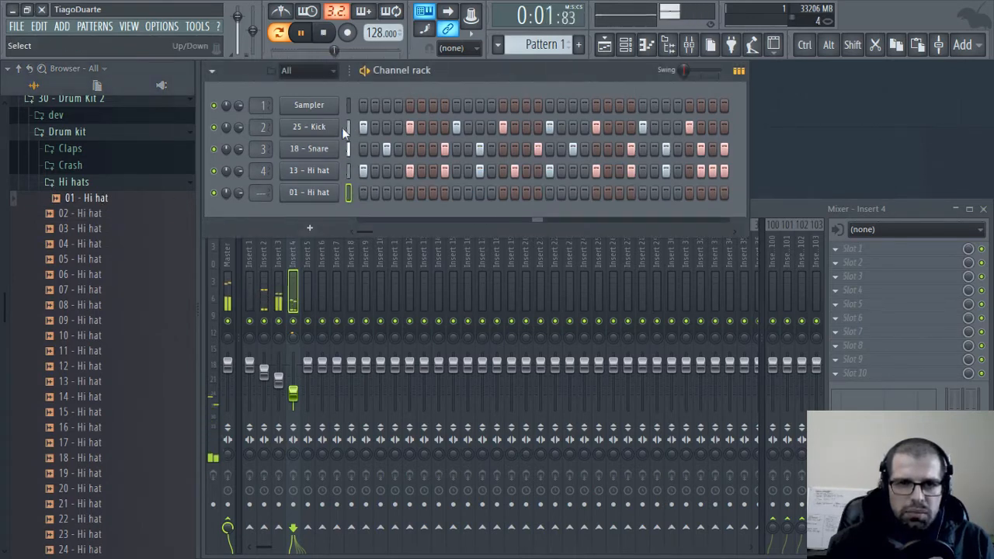
{"action": "left_click", "coordinate": [348, 129]}
{"action": "key", "text": "ctrl+c"}
{"action": "left_click", "coordinate": [350, 192]}
{"action": "key", "text": "ctrl+v"}
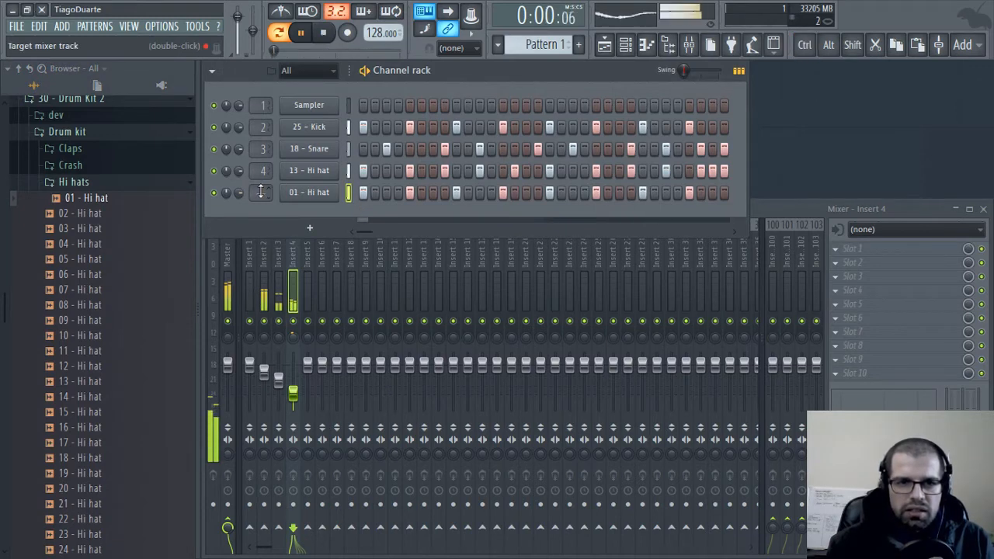
Route 01 - Hi hat to mixer track 5 and lower the Insert 5 fader to slightly below that of Insert 4
{"action": "scroll", "coordinate": [261, 192], "scroll_direction": "up", "scroll_amount": 1}
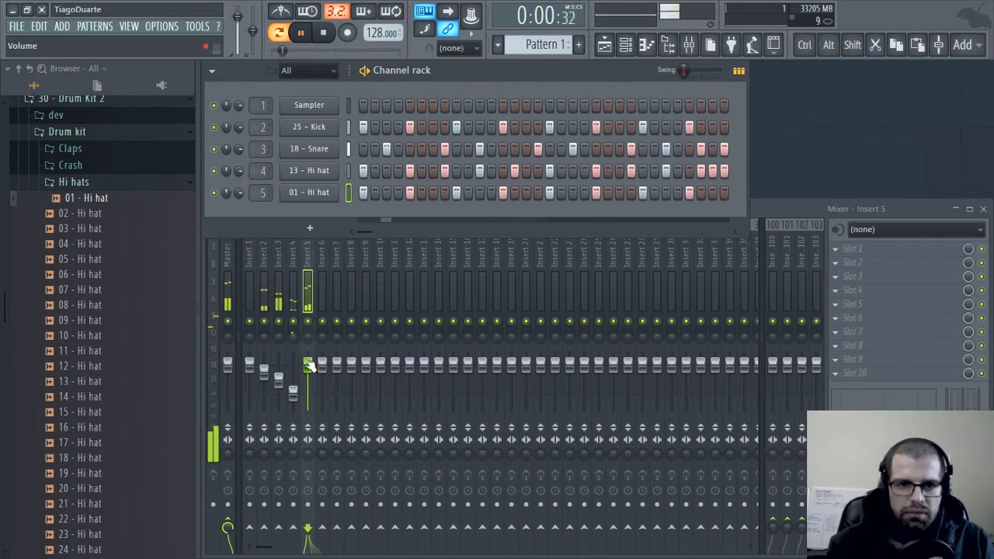
{"action": "left_click_drag", "start_coordinate": [307, 365], "coordinate": [307, 398]}
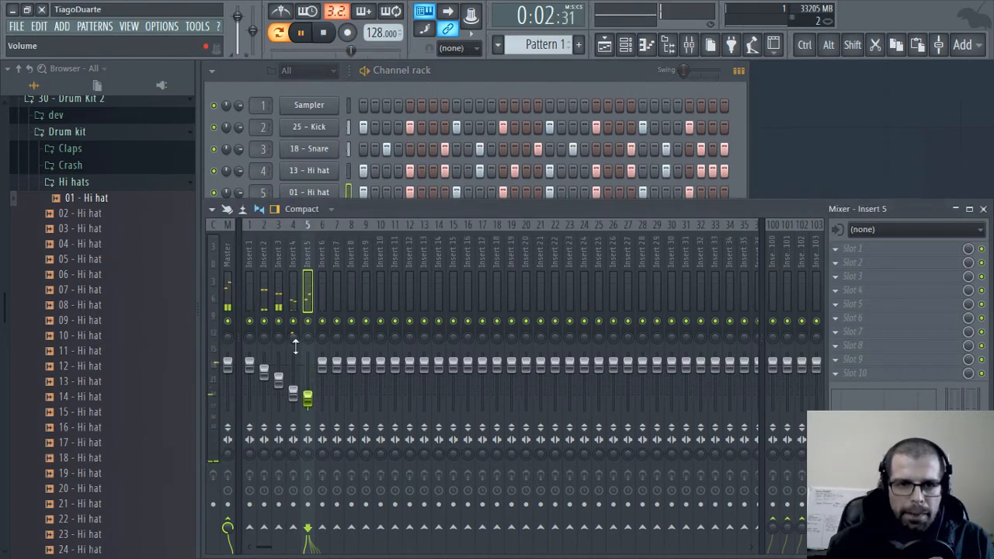
Pan Insert 5 16% right, lower the Insert 4 fader slightly and set Insert 3 to about -9.2 dB
{"action": "left_click_drag", "start_coordinate": [309, 342], "coordinate": [309, 331]}
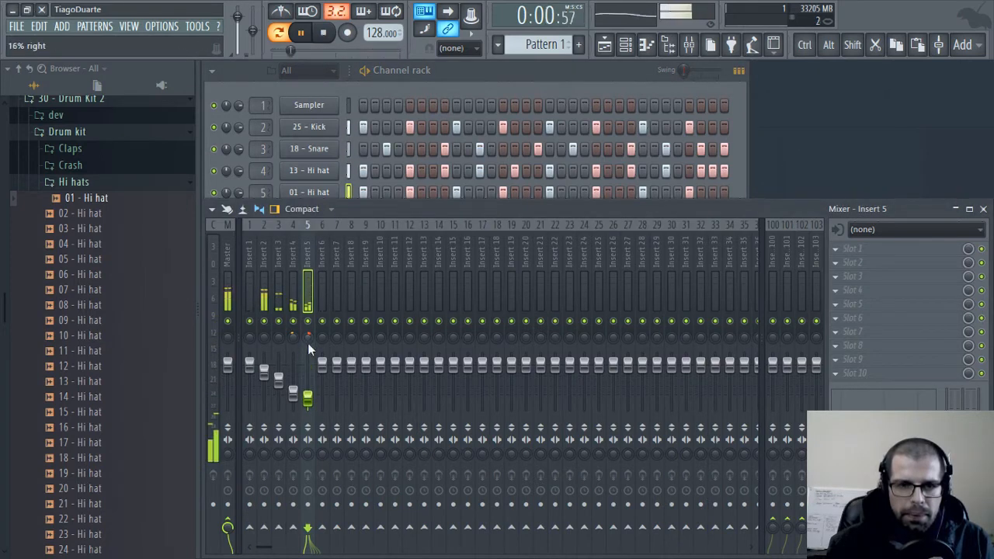
{"action": "left_click_drag", "start_coordinate": [293, 393], "coordinate": [278, 381]}
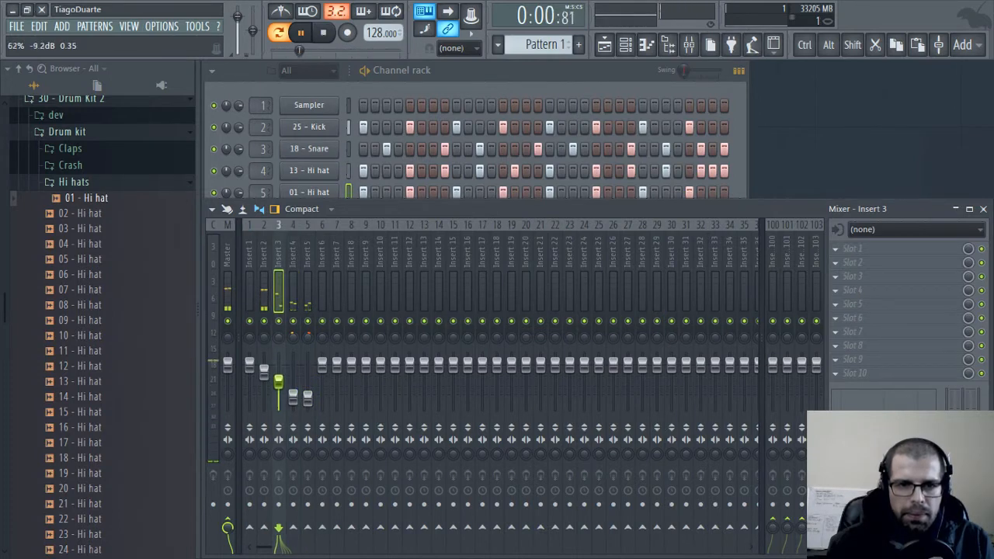
{"action": "left_click", "coordinate": [87, 184]}
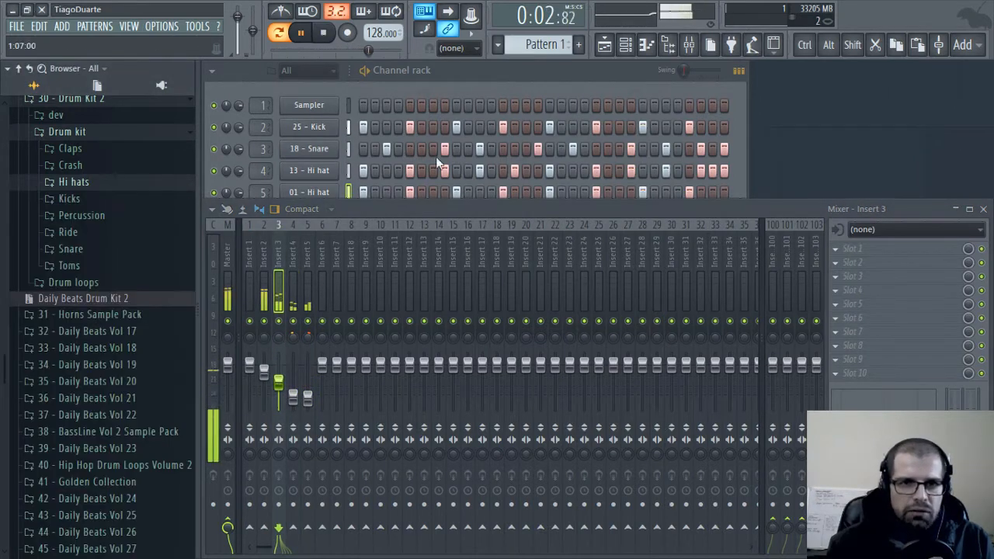
Place Pattern 1 at bars 1 and 3 of playlist Track 1 and make the second clip a unique pattern
{"action": "key", "text": "F5"}
{"action": "left_click", "coordinate": [310, 129]}
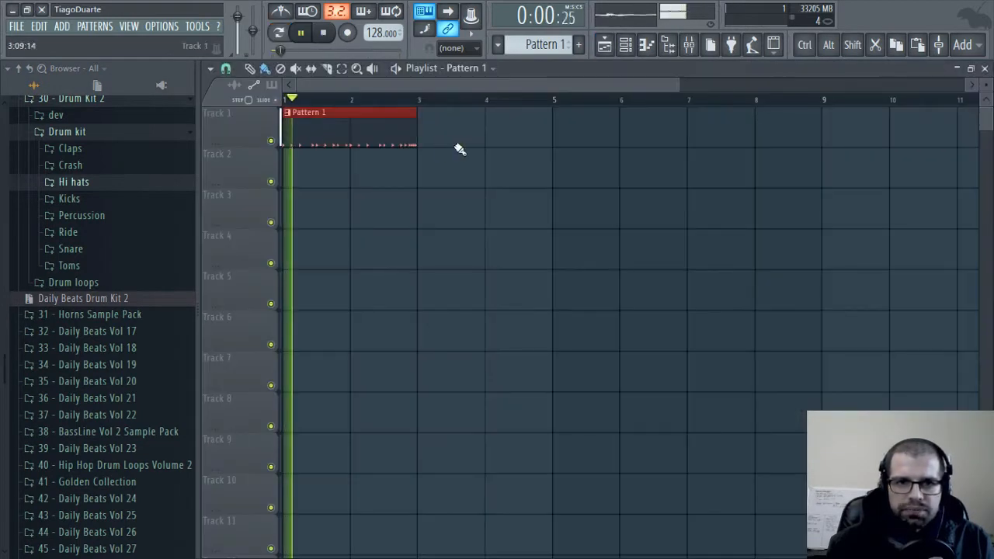
{"action": "key", "text": "space"}
{"action": "left_click", "coordinate": [428, 131]}
{"action": "left_click", "coordinate": [422, 113]}
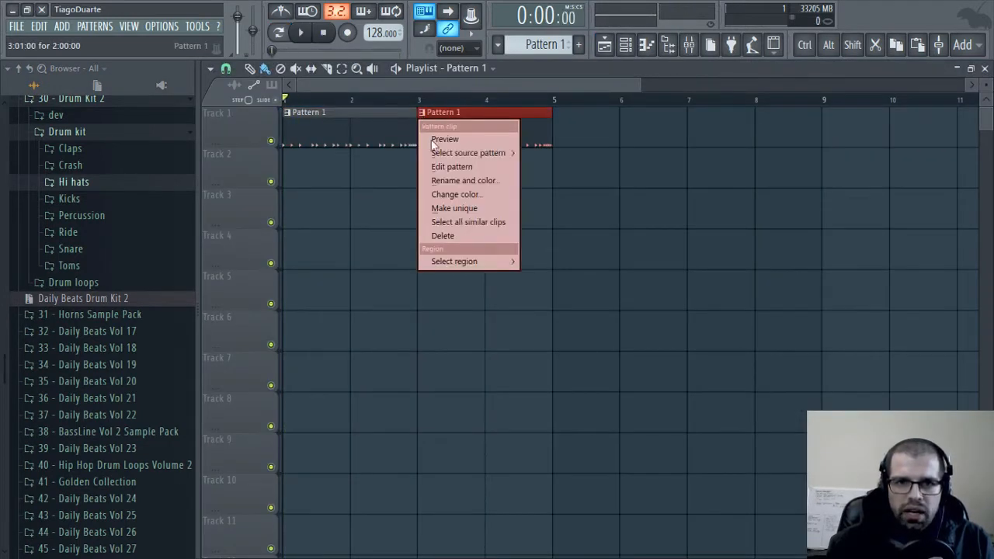
{"action": "left_click", "coordinate": [461, 208]}
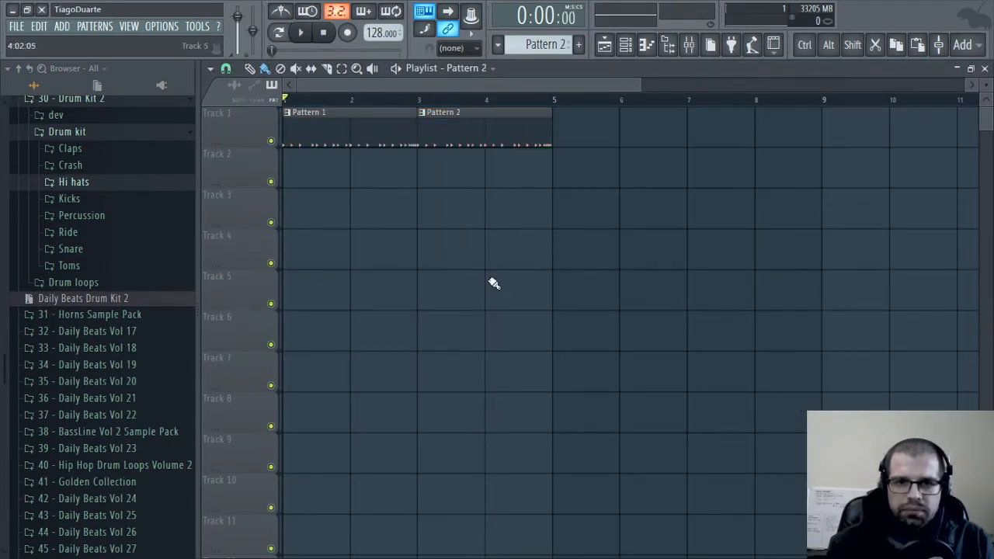
{"action": "left_click", "coordinate": [984, 69]}
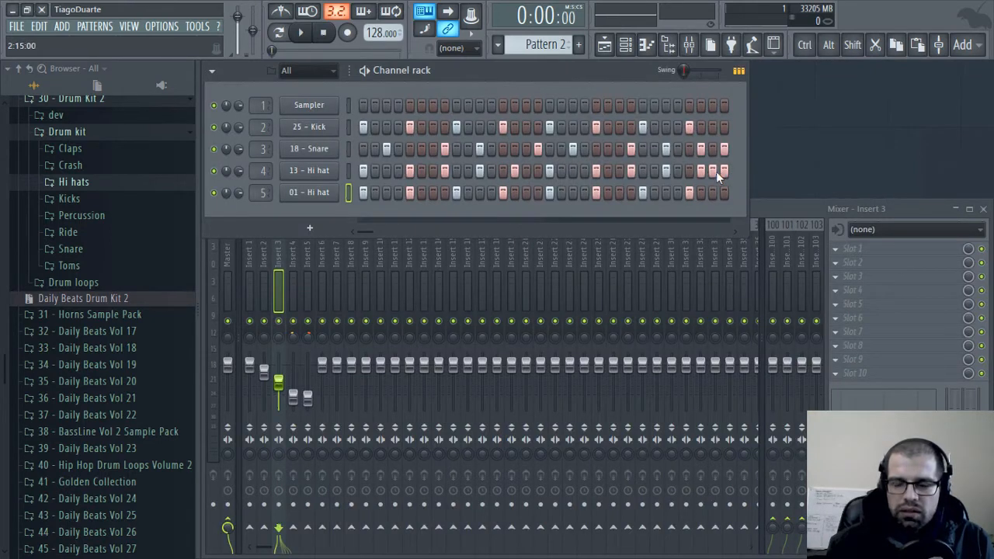
Add three quick 18 - Snare notes on C5 around the last hit of Pattern 2 to form a closing roll
{"action": "right_click", "coordinate": [333, 147]}
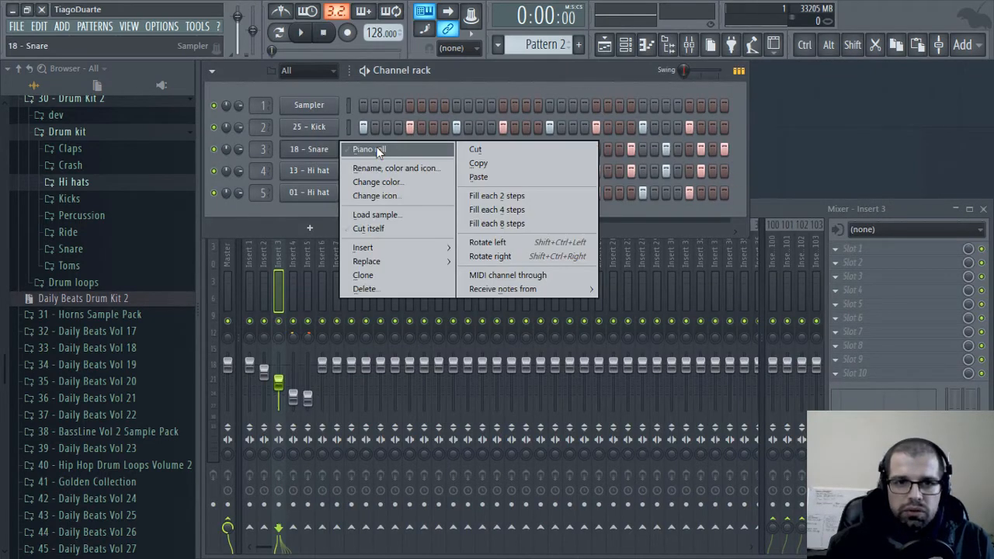
{"action": "left_click", "coordinate": [392, 148]}
{"action": "scroll", "coordinate": [800, 337], "scroll_direction": "up", "scroll_amount": 4}
{"action": "left_click_drag", "start_coordinate": [986, 85], "coordinate": [986, 69]}
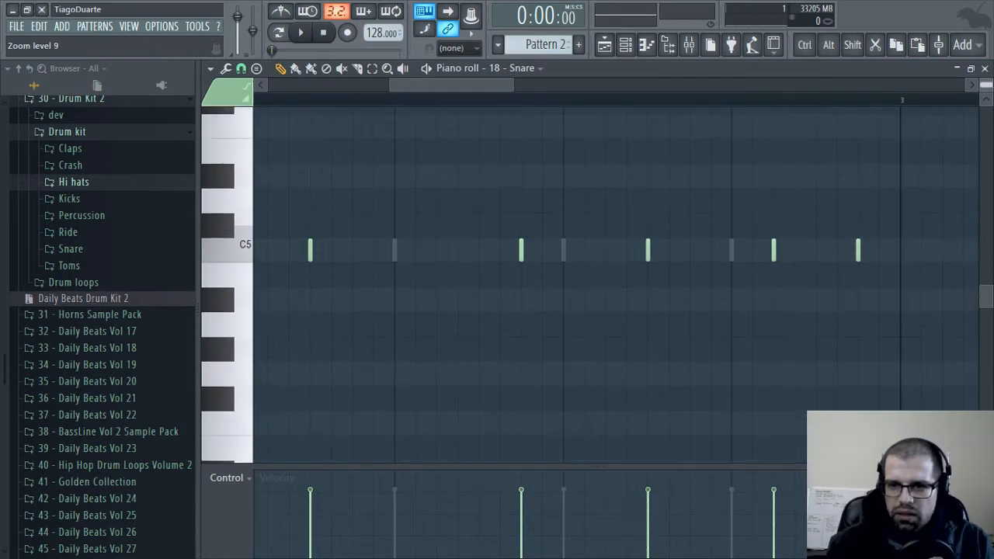
{"action": "left_click_drag", "start_coordinate": [841, 343], "coordinate": [502, 373]}
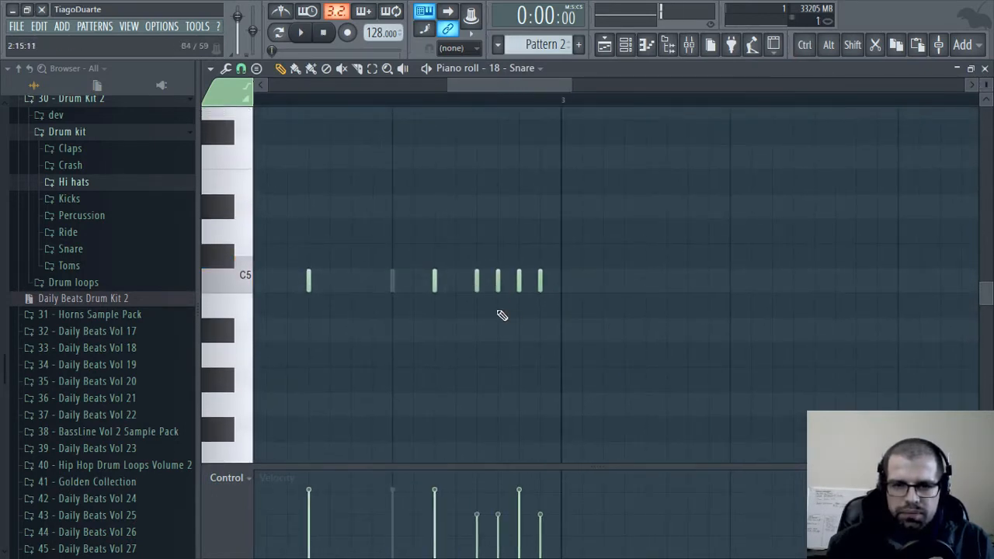
Lower the first added snare roll note to about 23% velocity and raise the last note's velocity slightly during playback
{"action": "key", "text": "space"}
{"action": "left_click", "coordinate": [477, 539]}
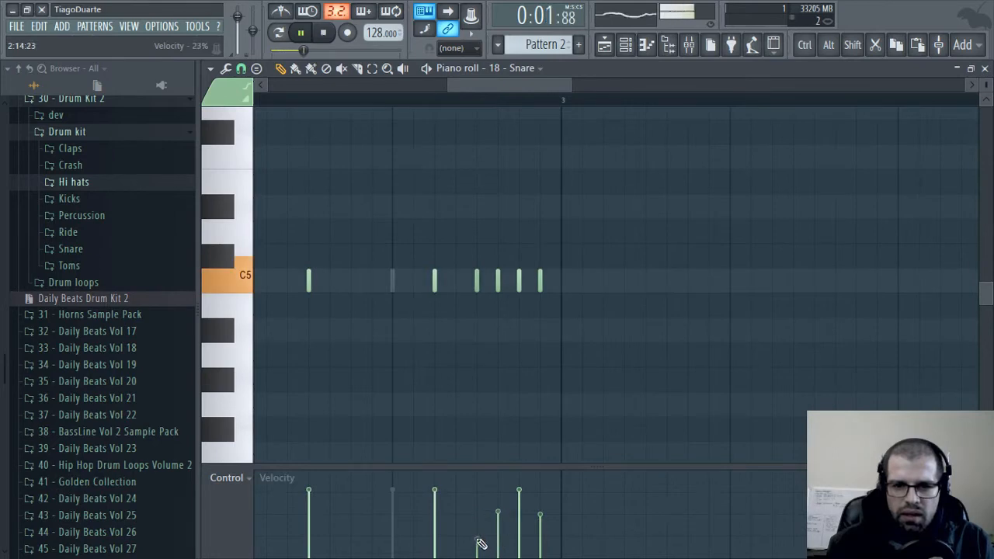
{"action": "left_click", "coordinate": [540, 508]}
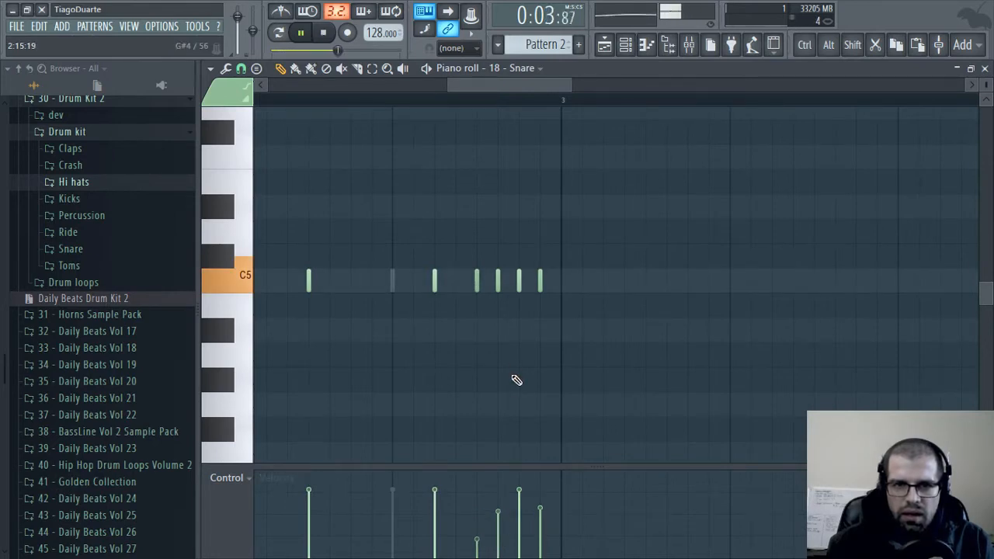
{"action": "left_click", "coordinate": [985, 68]}
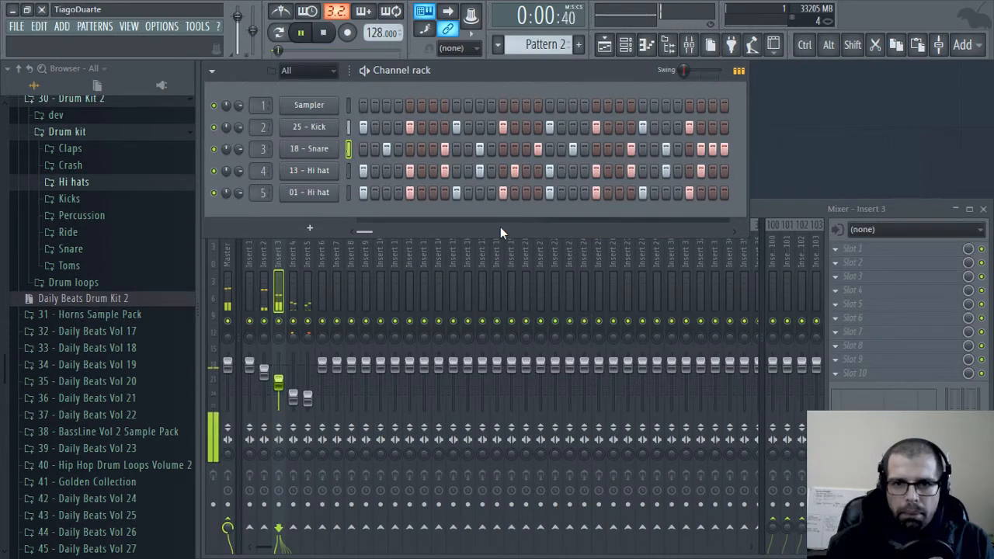
Select bars 1 through 4 of the playlist as the loop region and play the arrangement
{"action": "key", "text": "space"}
{"action": "left_click", "coordinate": [605, 45]}
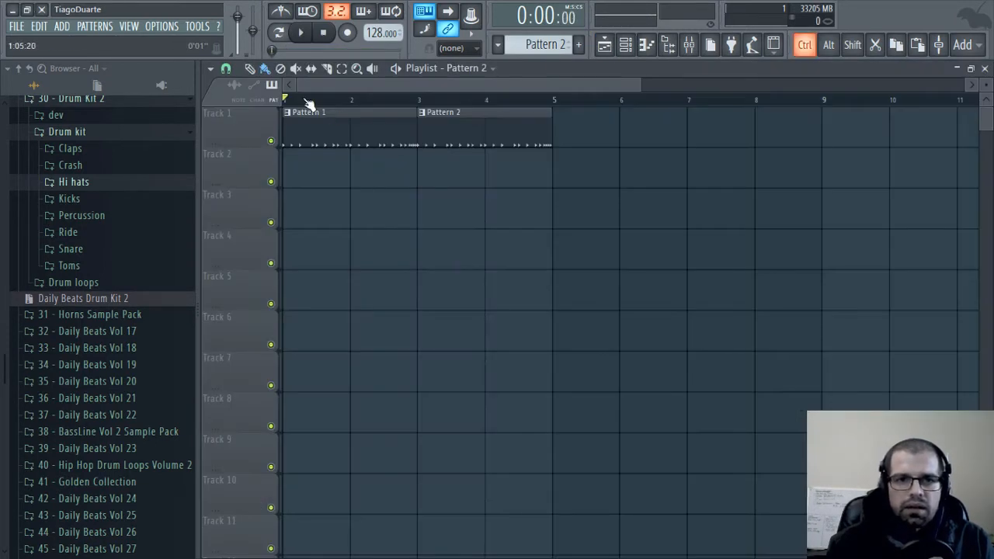
{"action": "left_click_drag", "start_coordinate": [566, 114], "coordinate": [155, 129]}
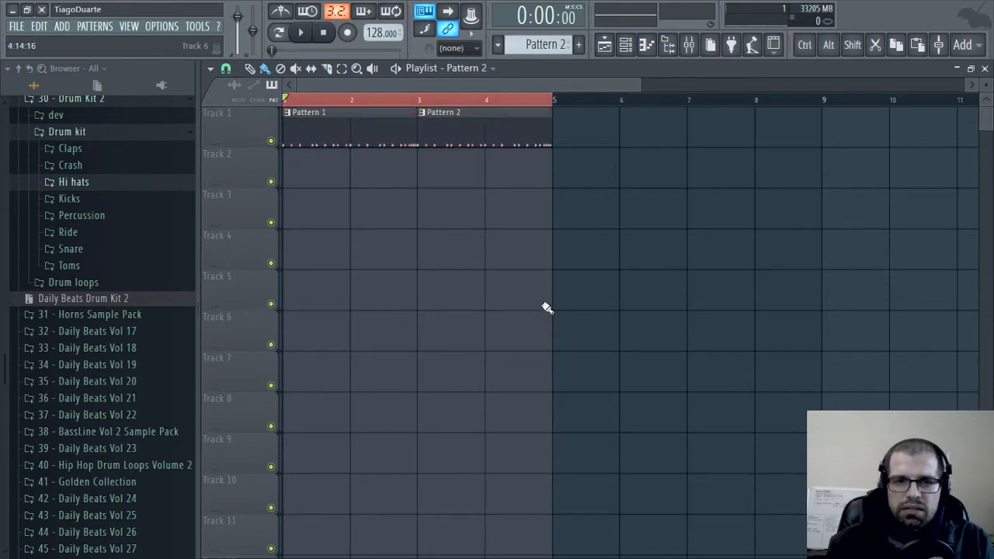
{"action": "key", "text": "space"}
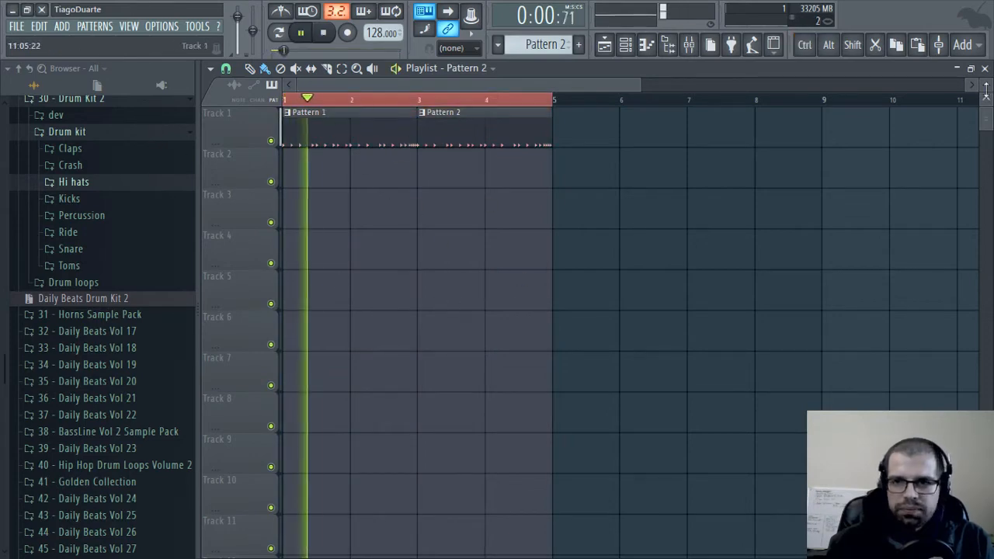
Route mixer tracks Insert 2 through Insert 5 to Insert 1 only
{"action": "key", "text": "F5"}
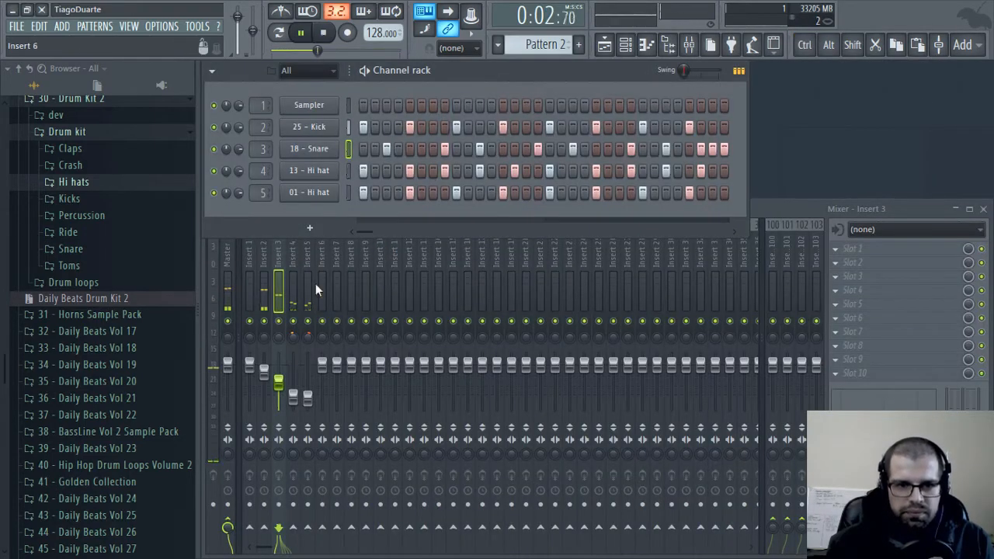
{"action": "left_click_drag", "start_coordinate": [266, 261], "coordinate": [303, 263]}
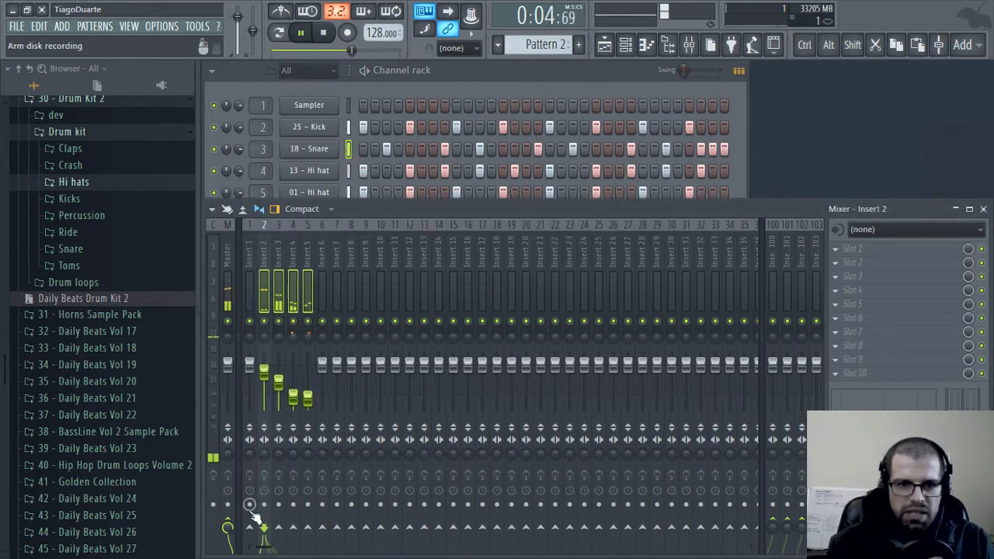
{"action": "right_click", "coordinate": [260, 530]}
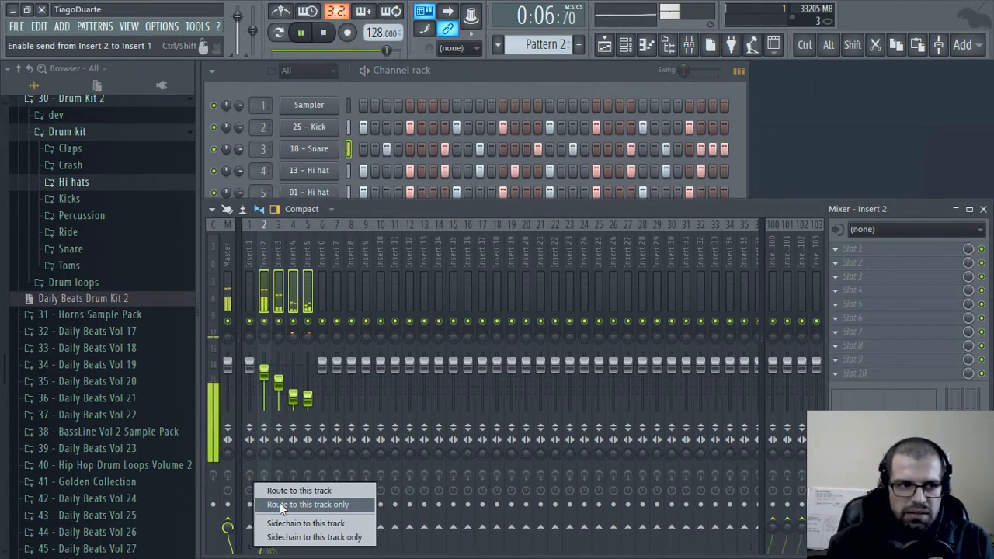
{"action": "left_click", "coordinate": [272, 503]}
Rename mixer track Insert 1 to Mix and Insert 2 to Kick
{"action": "left_click", "coordinate": [247, 252]}
{"action": "key", "text": "F2"}
{"action": "type", "text": "Mi"}
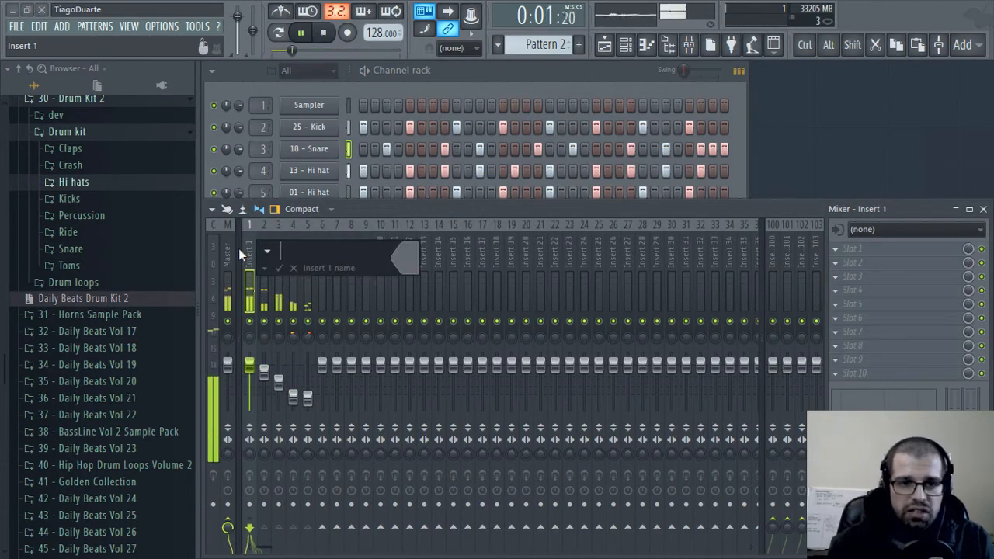
{"action": "type", "text": "x"}
{"action": "key", "text": "Return"}
{"action": "left_click", "coordinate": [265, 253]}
{"action": "key", "text": "F2"}
{"action": "type", "text": "Kick"}
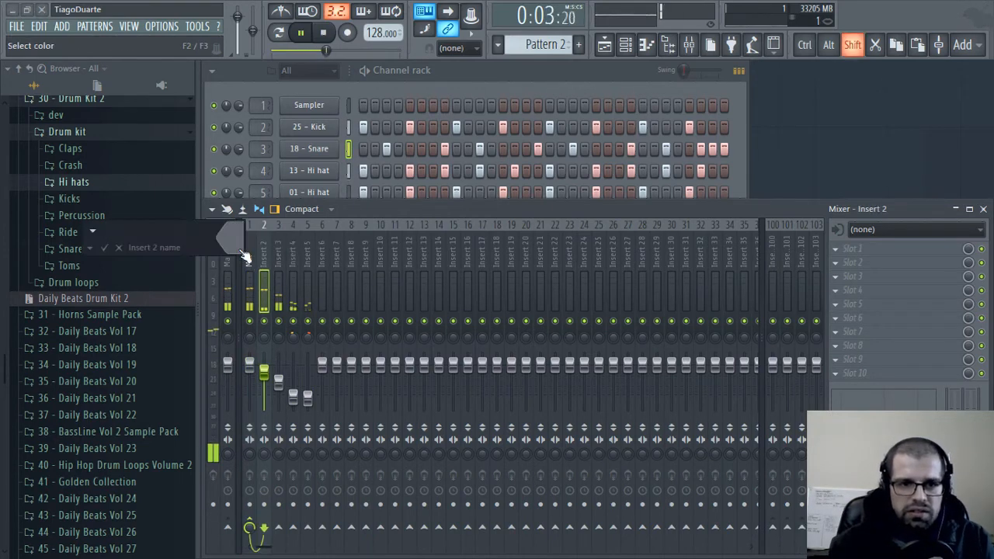
{"action": "key", "text": "Return"}
Rename mixer track Insert 3 to Snare and Insert 4 to Hi hat
{"action": "key", "text": "Right"}
{"action": "key", "text": "F2"}
{"action": "type", "text": "Snare"}
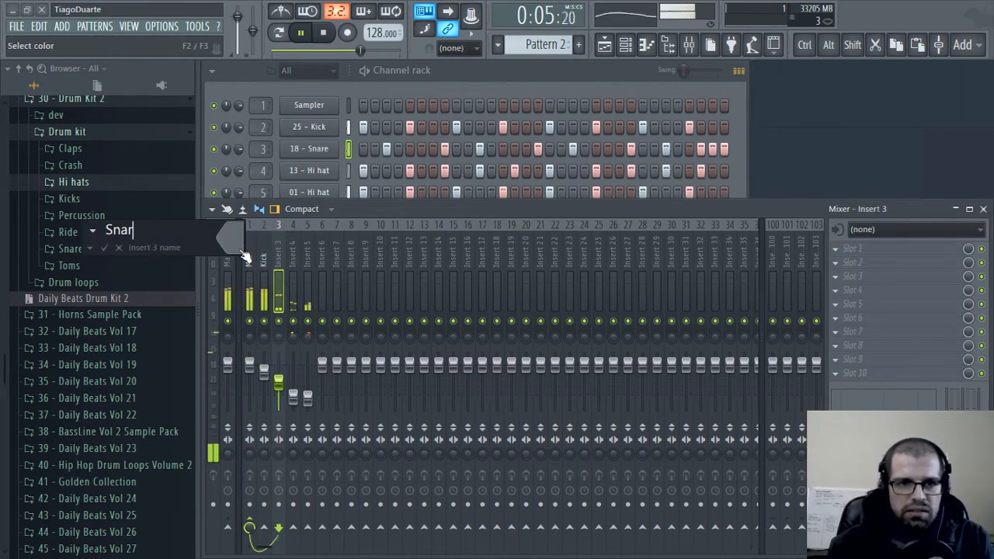
{"action": "key", "text": "Return"}
{"action": "key", "text": "Right"}
{"action": "key", "text": "F2"}
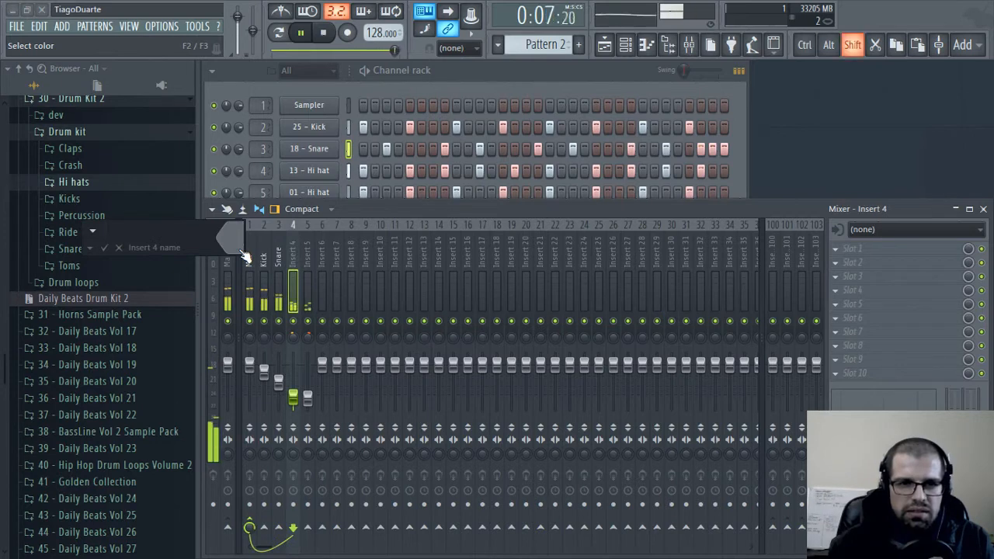
{"action": "type", "text": "Hi hat"}
{"action": "key", "text": "Return"}
Rename mixer track Insert 5 to Hi hat 2
{"action": "key", "text": "Right"}
{"action": "key", "text": "F2"}
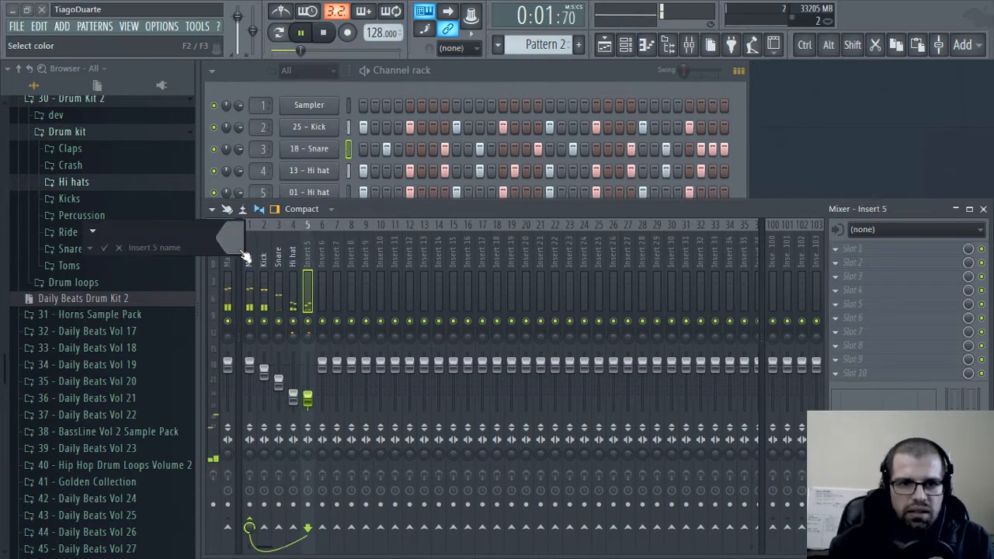
{"action": "type", "text": "Hi hat 3"}
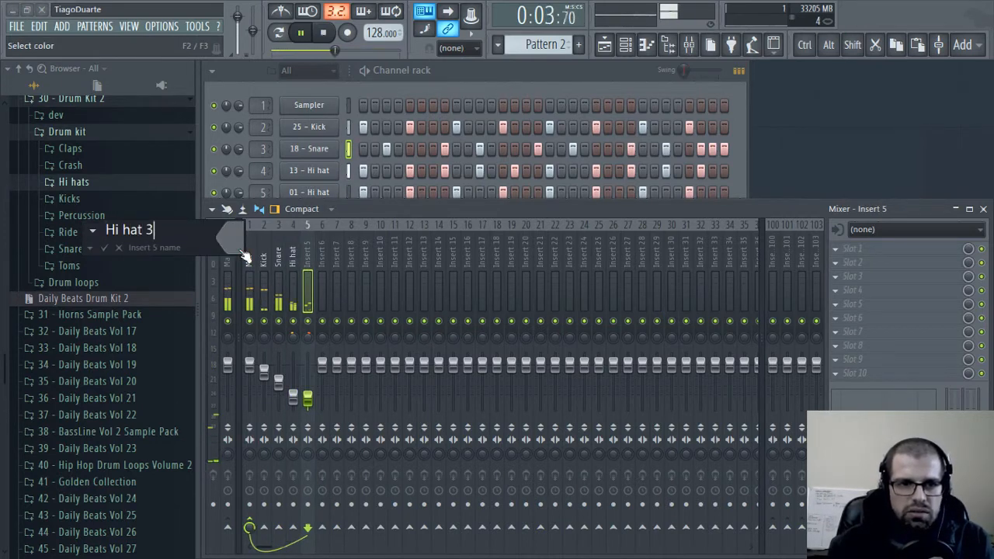
{"action": "key", "text": "Return"}
{"action": "key", "text": "F2"}
{"action": "key", "text": "Right"}
{"action": "type", "text": "w"}
{"action": "key", "text": "BackSpace"}
{"action": "key", "text": "BackSpace"}
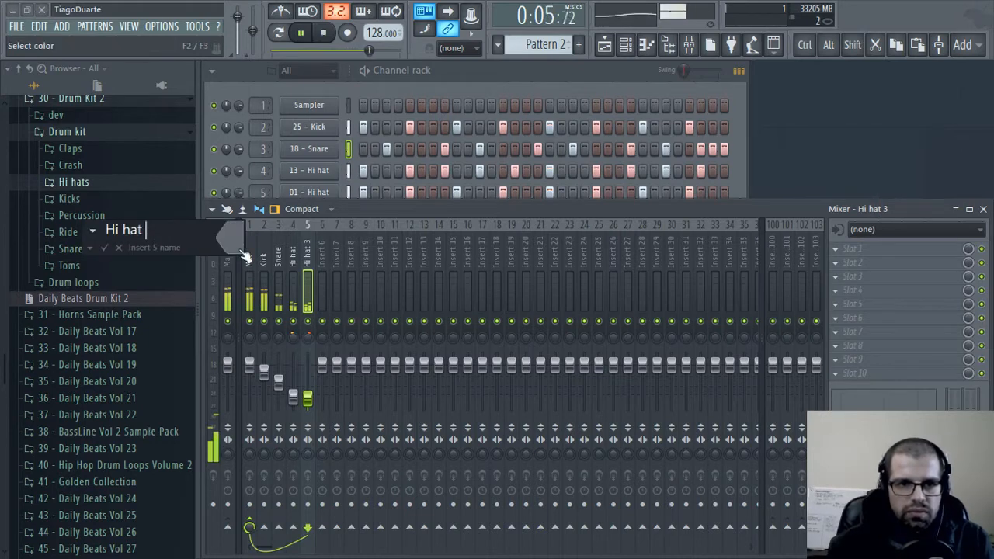
{"action": "type", "text": "2"}
{"action": "key", "text": "Return"}
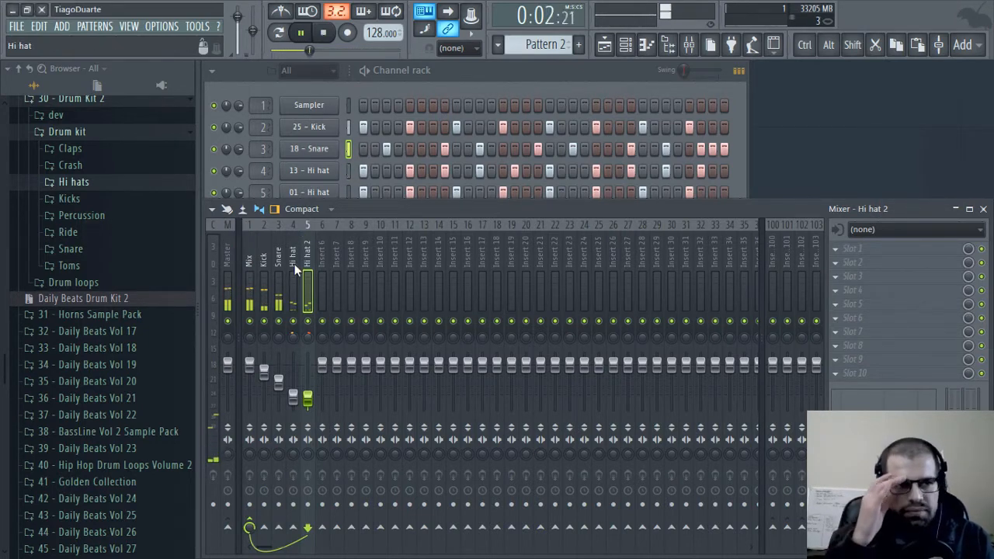
Switch to the empty Pattern 3, place it at bar 1 of playlist Track 2 and extend the clip to four bars
{"action": "left_click", "coordinate": [449, 79]}
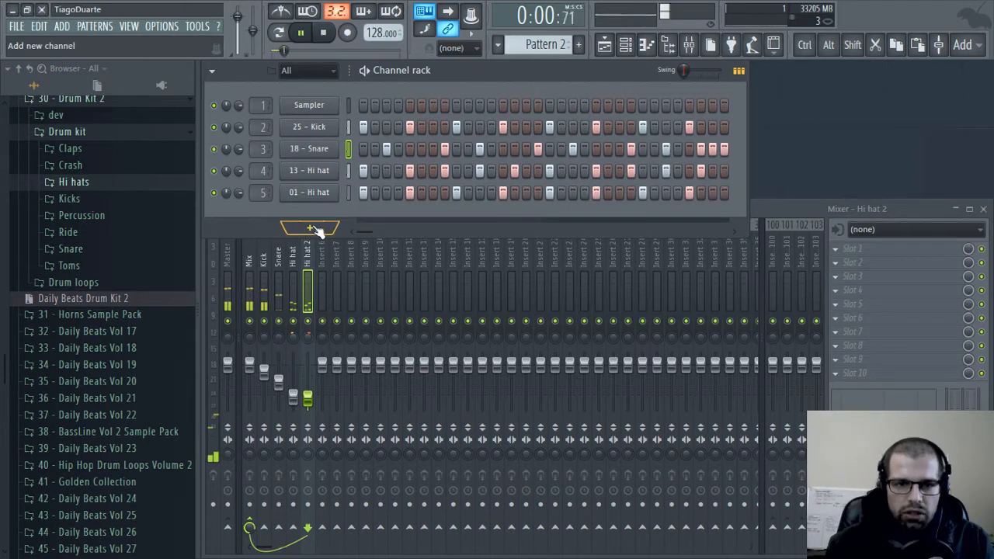
{"action": "scroll", "coordinate": [536, 45], "scroll_direction": "down", "scroll_amount": 1}
{"action": "left_click", "coordinate": [606, 48]}
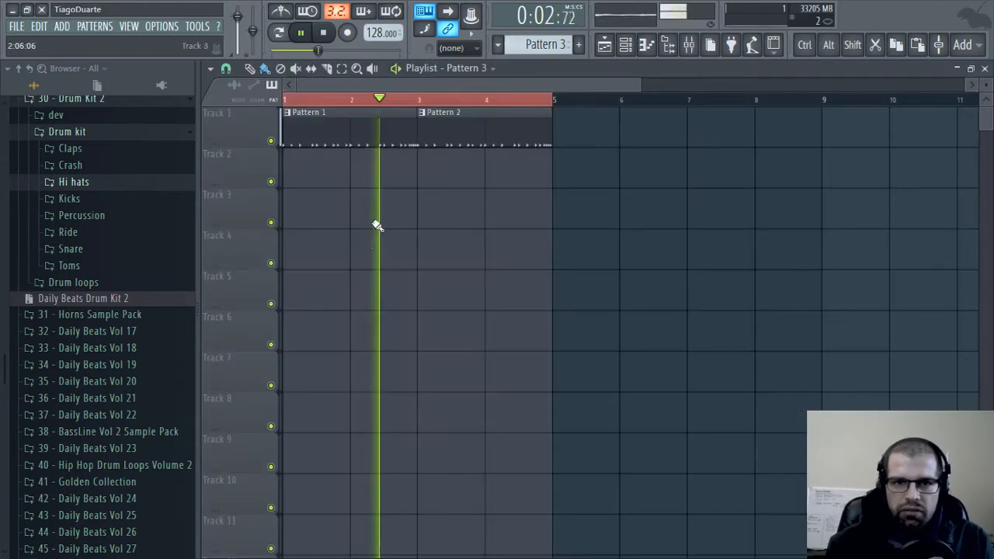
{"action": "left_click", "coordinate": [304, 174]}
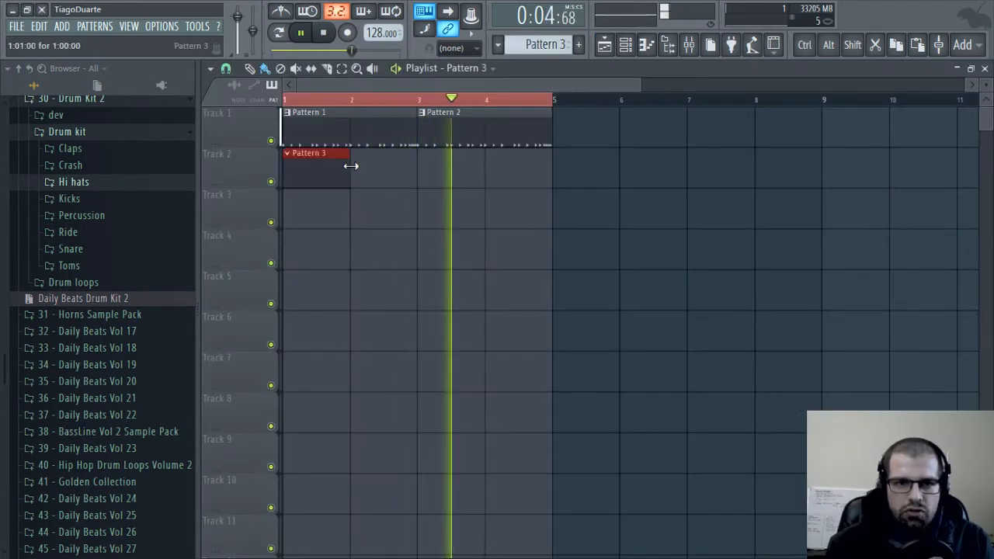
{"action": "left_click_drag", "start_coordinate": [350, 166], "coordinate": [557, 169]}
{"action": "left_click", "coordinate": [985, 68]}
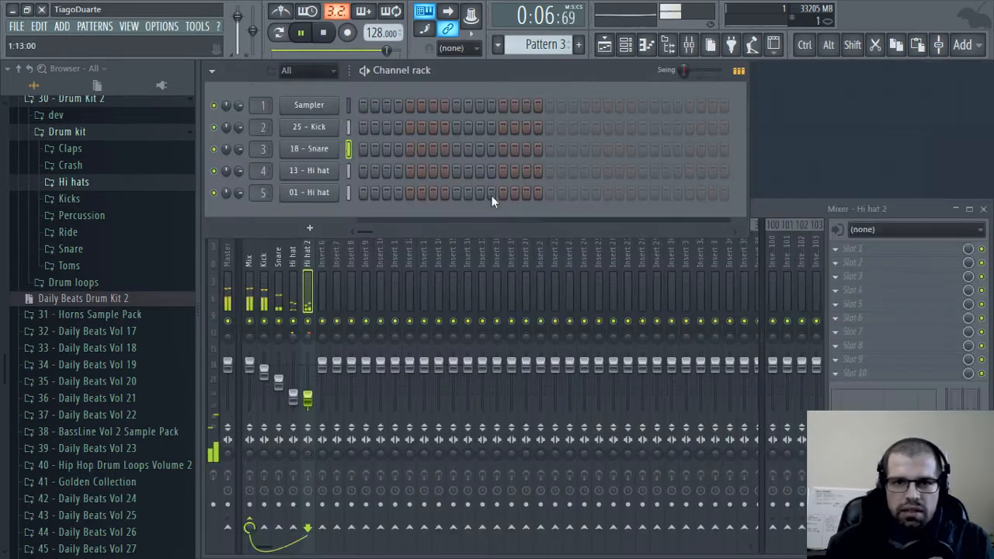
Add an OrchestralCompanionStrings channel and load its 02 Ensemble Strings preset
{"action": "left_click", "coordinate": [325, 229]}
{"action": "mouse_move", "coordinate": [336, 264]}
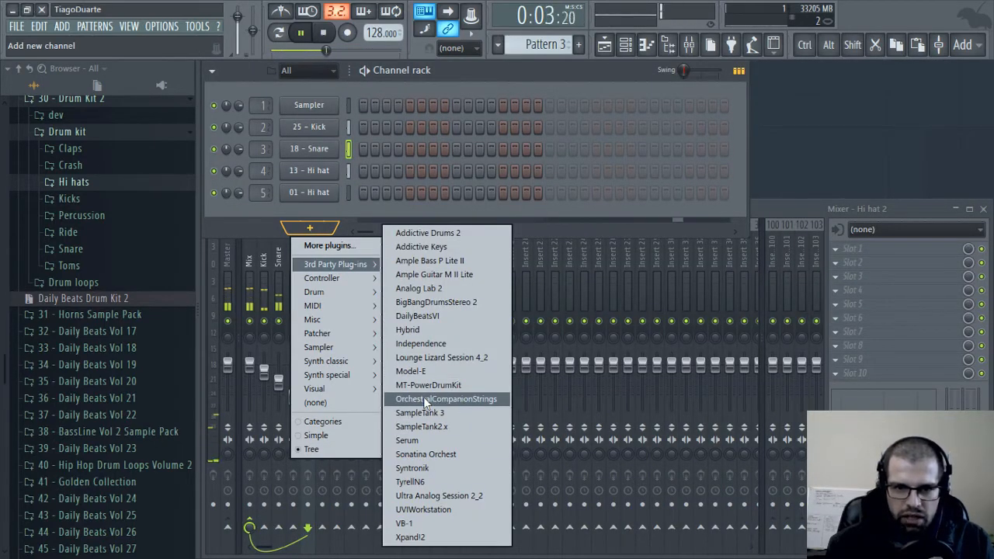
{"action": "left_click", "coordinate": [451, 399]}
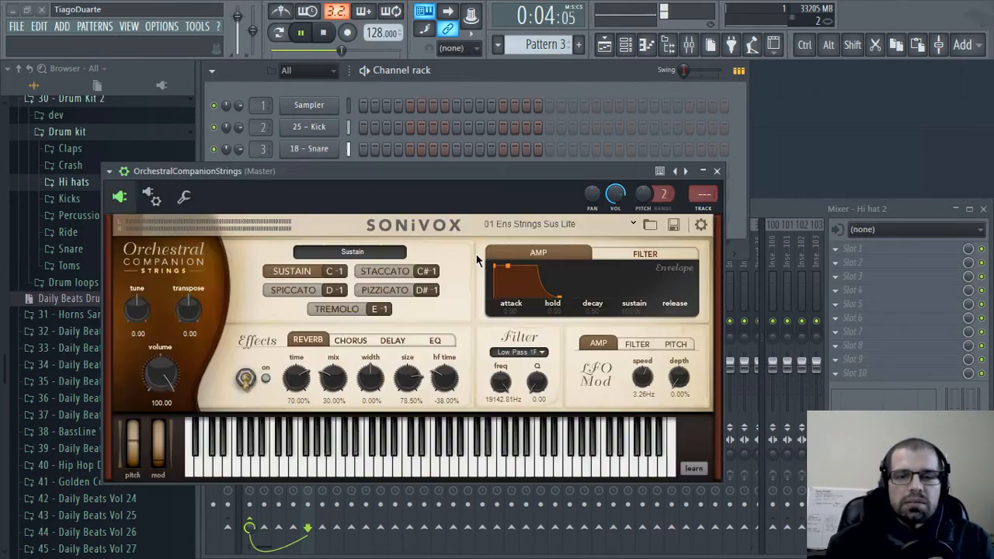
{"action": "left_click", "coordinate": [598, 223]}
{"action": "mouse_move", "coordinate": [575, 246]}
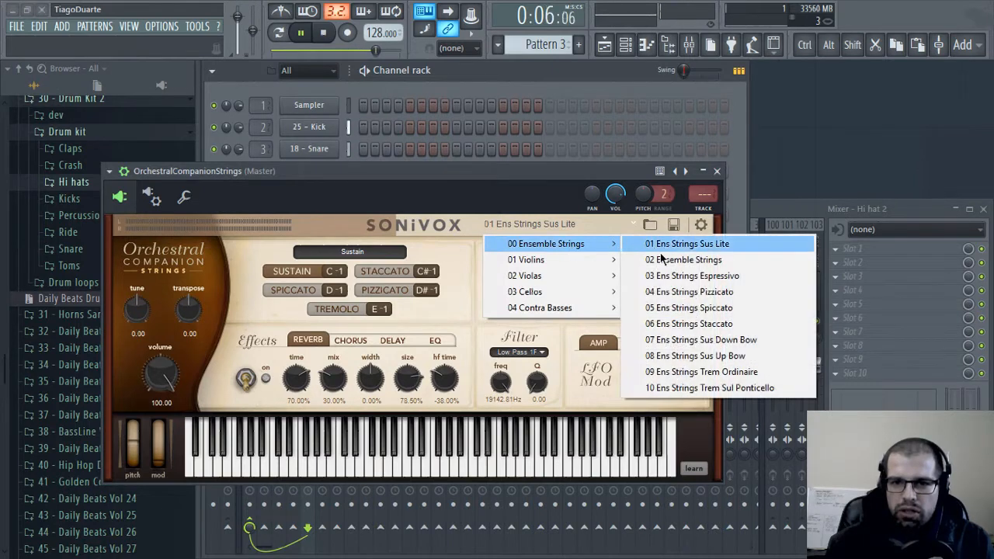
{"action": "left_click", "coordinate": [666, 258]}
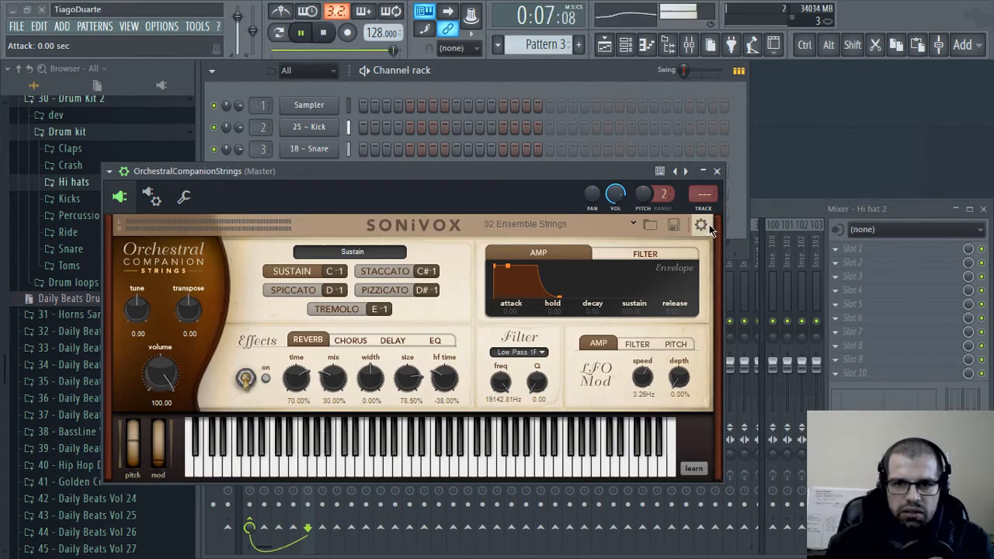
Set the strings instrument's articulation to Pizzicato and the typing keyboard's base note to C4
{"action": "left_click", "coordinate": [390, 289]}
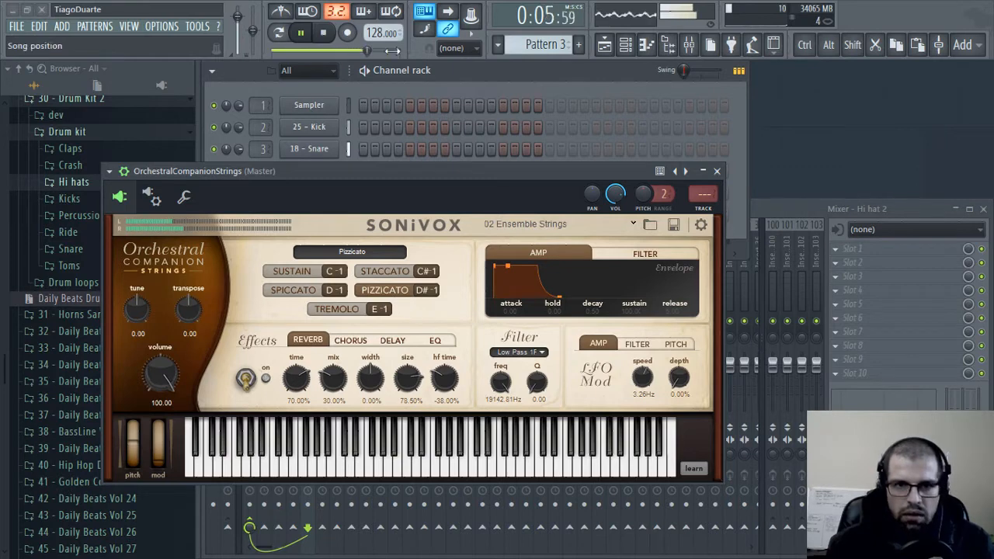
{"action": "right_click", "coordinate": [432, 13]}
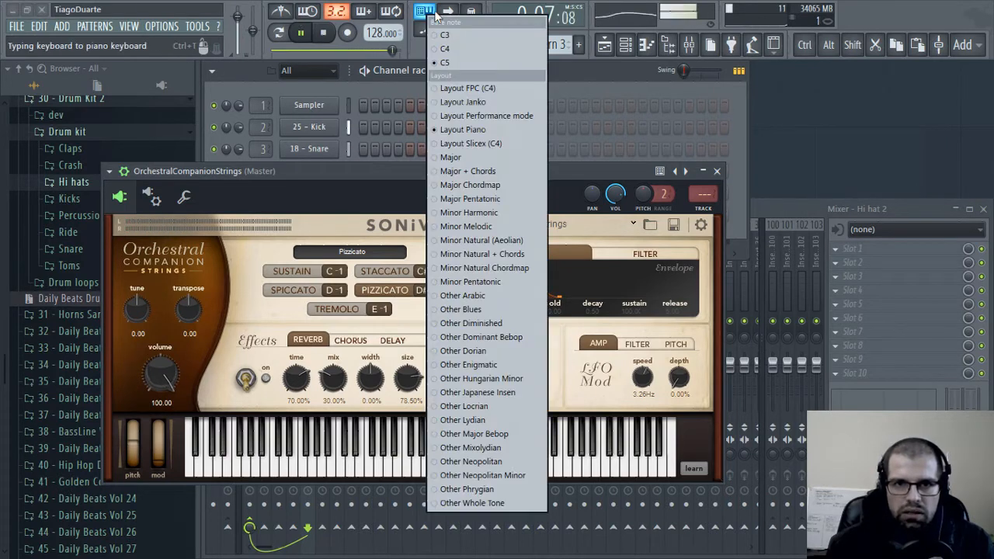
{"action": "left_click", "coordinate": [470, 48]}
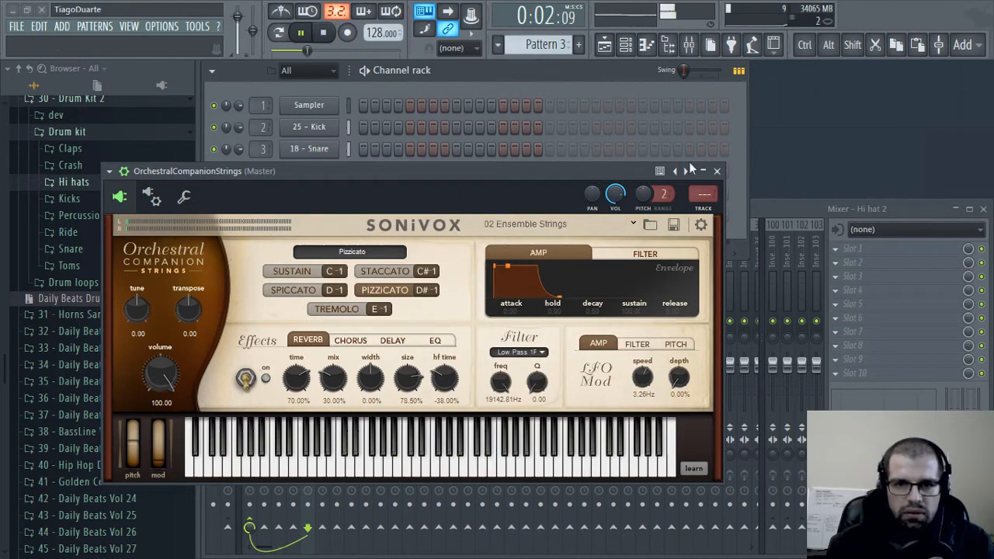
{"action": "left_click", "coordinate": [717, 172]}
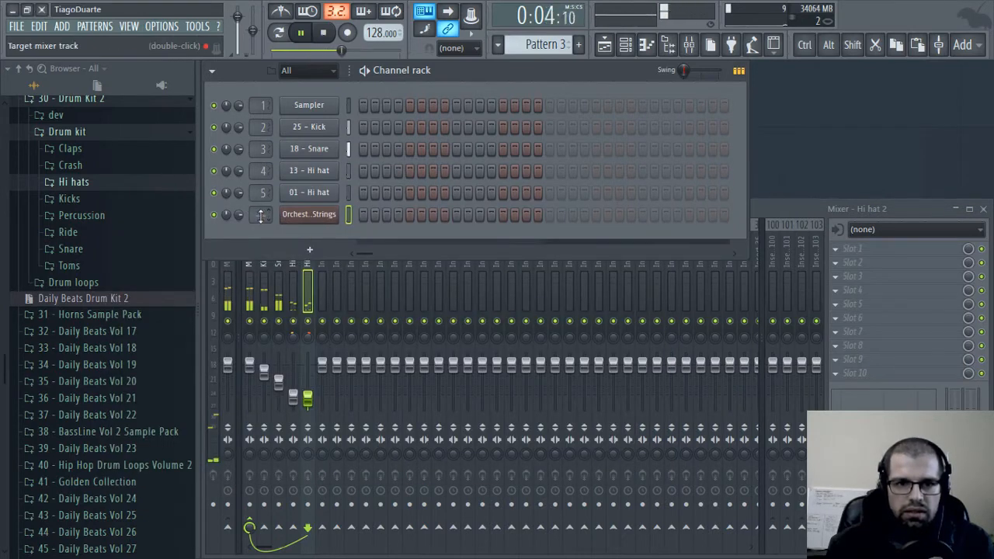
Route the strings channel to mixer track 6 and open the channel's piano roll
{"action": "scroll", "coordinate": [262, 216], "scroll_direction": "up", "scroll_amount": 1}
{"action": "right_click", "coordinate": [346, 208]}
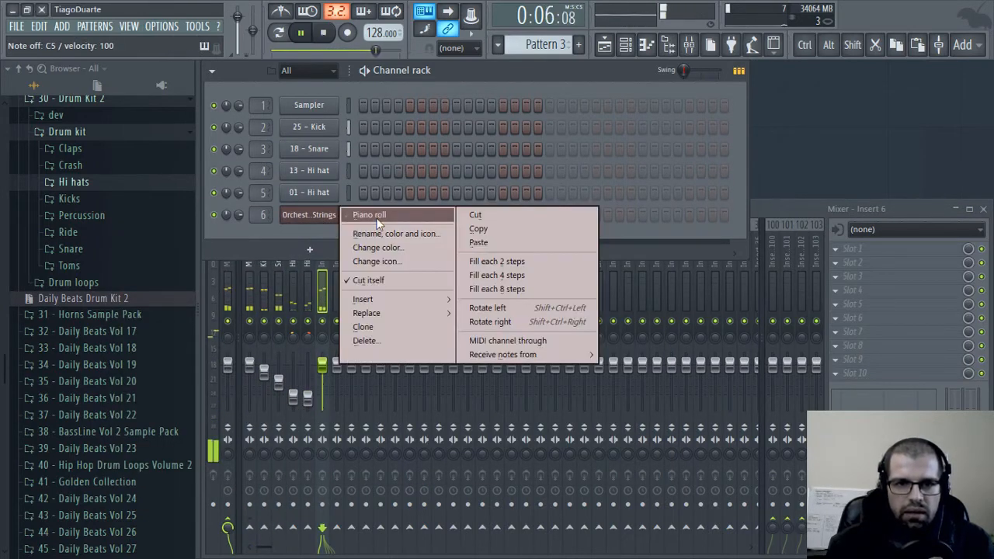
{"action": "left_click", "coordinate": [359, 212]}
Audition the strings, add C4 and C5 notes at the start of bar 1 and lengthen both to one step
{"action": "scroll", "coordinate": [330, 323], "scroll_direction": "down", "scroll_amount": 5}
{"action": "key", "text": "z"}
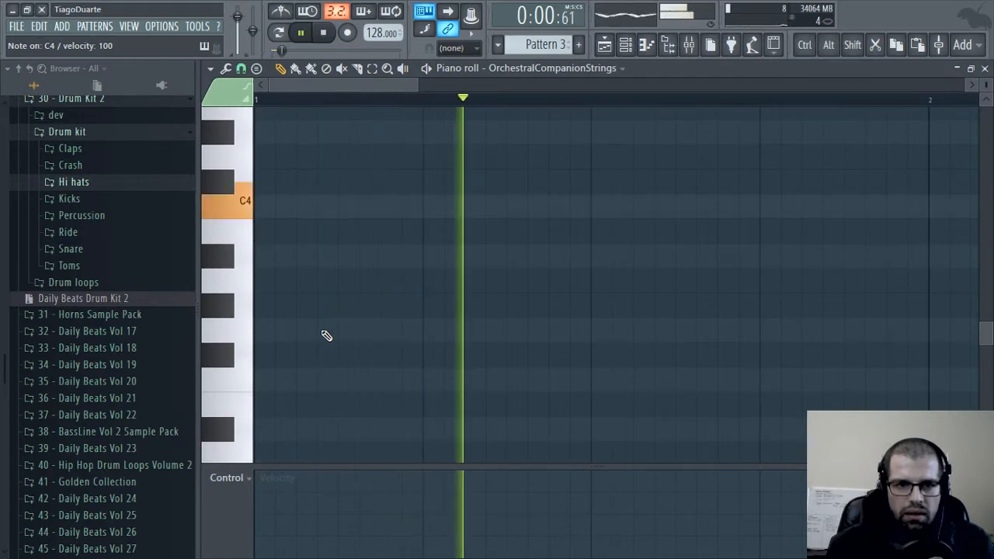
{"action": "scroll", "coordinate": [320, 325], "scroll_direction": "up", "scroll_amount": 3}
{"action": "key", "text": "z"}
{"action": "key", "text": "q"}
{"action": "left_click_drag", "start_coordinate": [988, 82], "coordinate": [990, 87]}
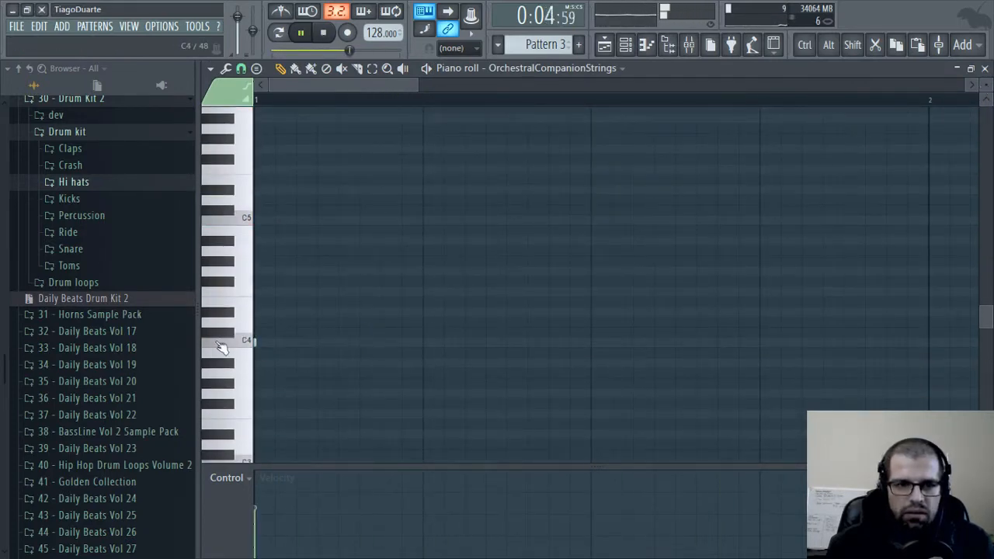
{"action": "left_click_drag", "start_coordinate": [311, 196], "coordinate": [248, 377]}
{"action": "key", "text": "space"}
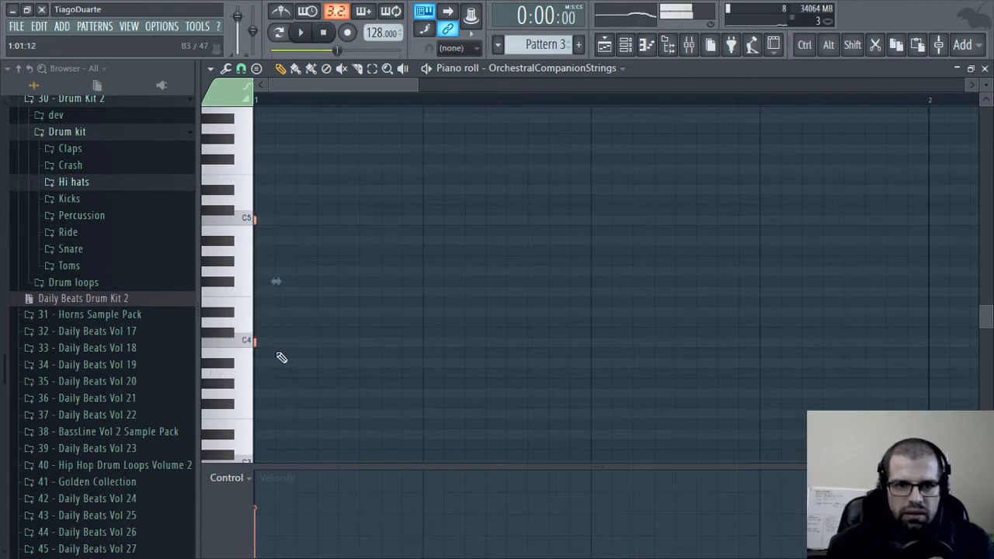
{"action": "left_click_drag", "start_coordinate": [257, 339], "coordinate": [298, 334]}
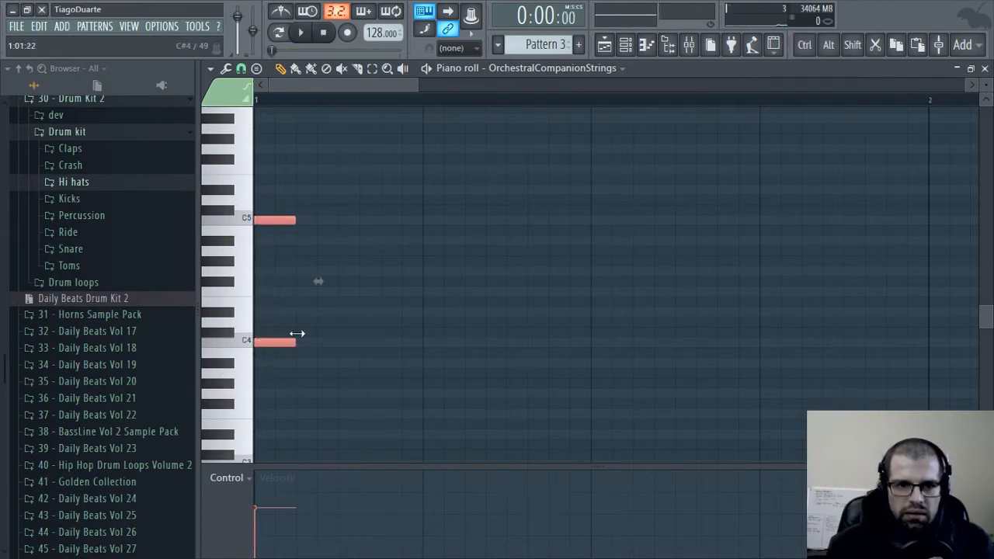
{"action": "left_click", "coordinate": [604, 47]}
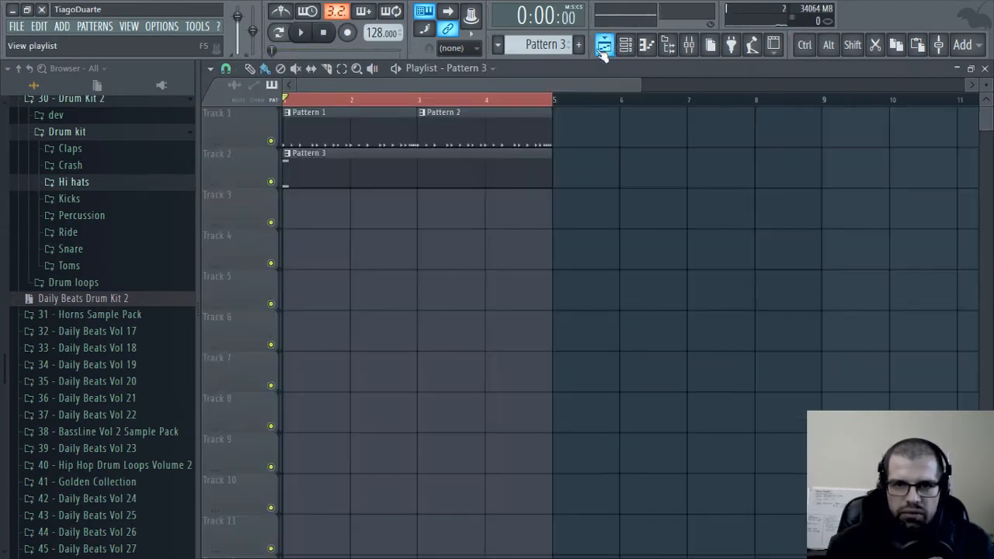
{"action": "left_click", "coordinate": [311, 216]}
{"action": "right_click", "coordinate": [334, 216]}
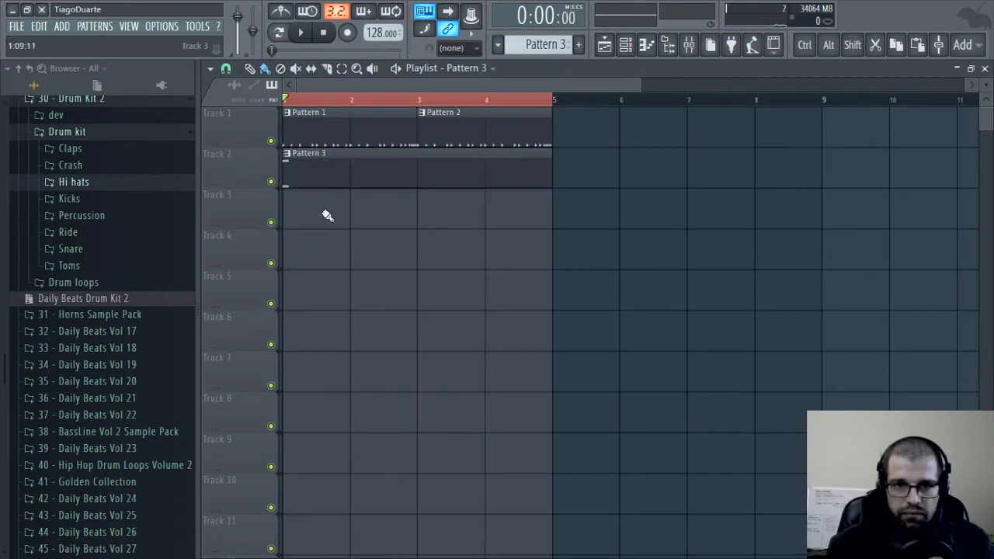
Lengthen both notes to one and a half steps and repeat the C4 and C5 pair every half bar through bar 4
{"action": "key", "text": "F7"}
{"action": "key", "text": "space"}
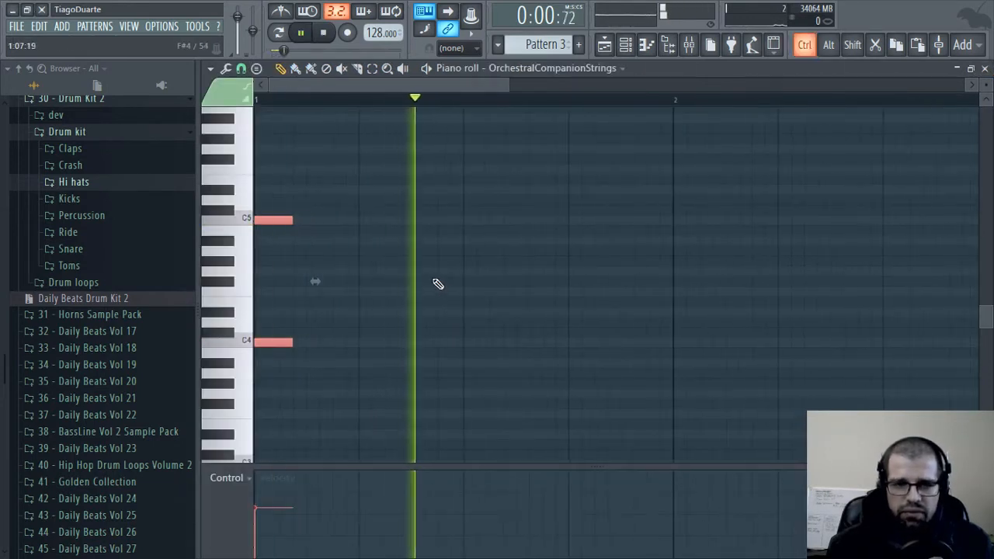
{"action": "scroll", "coordinate": [418, 282], "scroll_direction": "down", "scroll_amount": 1}
{"action": "key", "text": "space"}
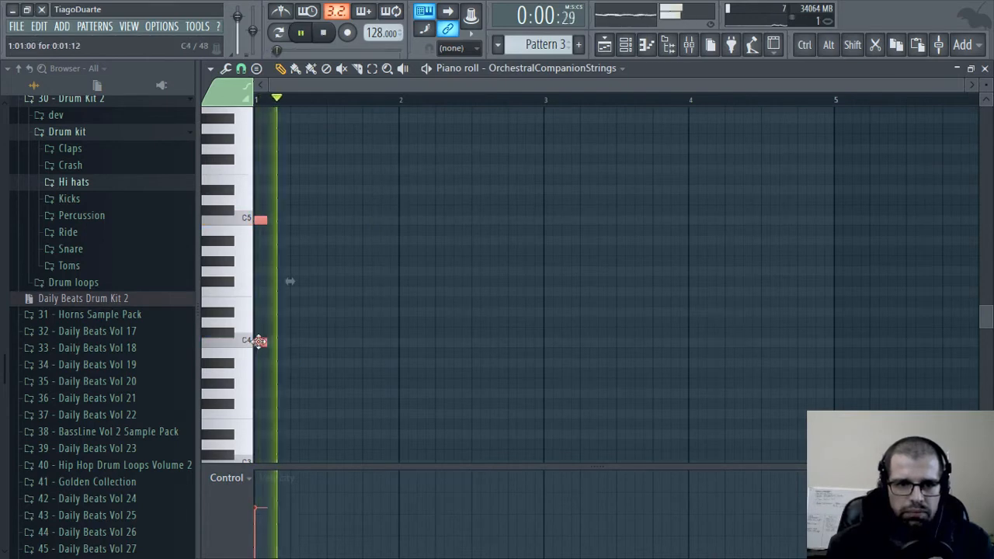
{"action": "left_click_drag", "start_coordinate": [261, 342], "coordinate": [477, 346]}
{"action": "left_click_drag", "start_coordinate": [570, 155], "coordinate": [256, 394]}
{"action": "left_click_drag", "start_coordinate": [260, 341], "coordinate": [552, 348]}
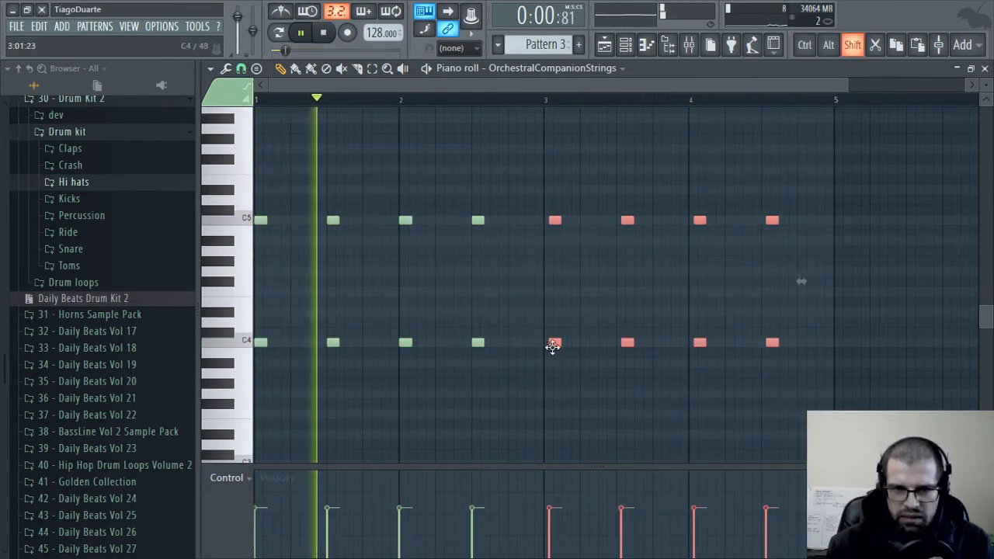
{"action": "left_click", "coordinate": [565, 385]}
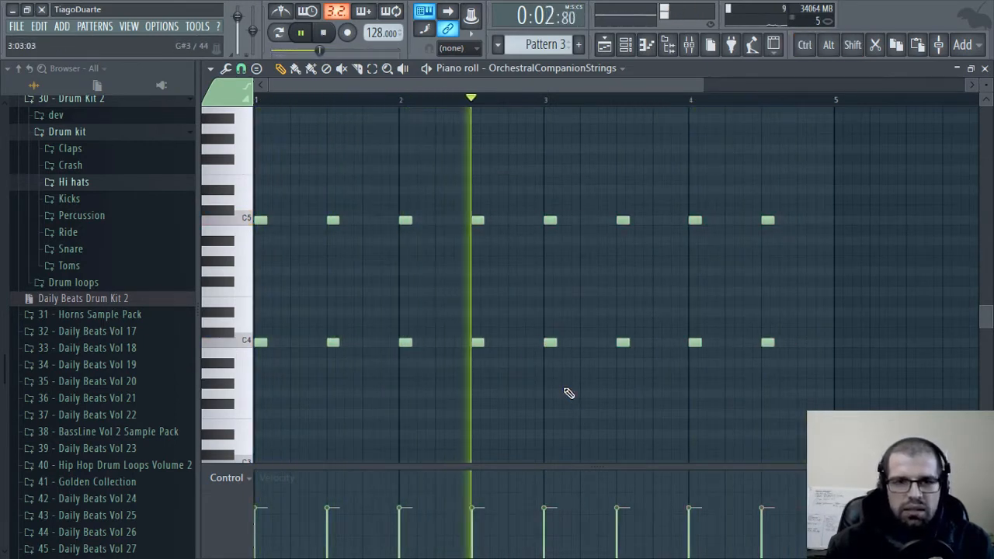
Copy the note pair in the middle of bar 2 to step 13 of that bar, one semitone higher on C#4 and C#5
{"action": "left_click_drag", "start_coordinate": [498, 186], "coordinate": [448, 394]}
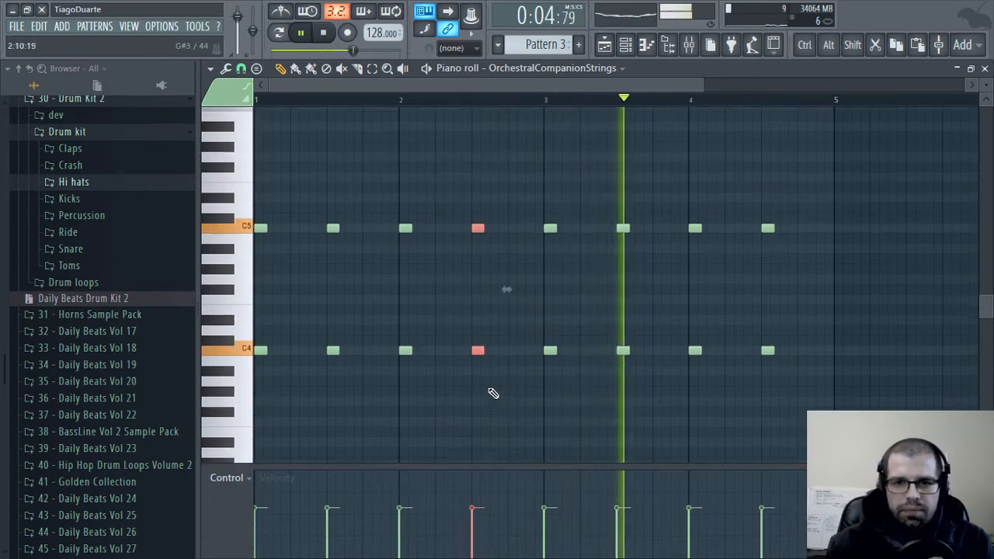
{"action": "scroll", "coordinate": [492, 394], "scroll_direction": "up", "scroll_amount": 2}
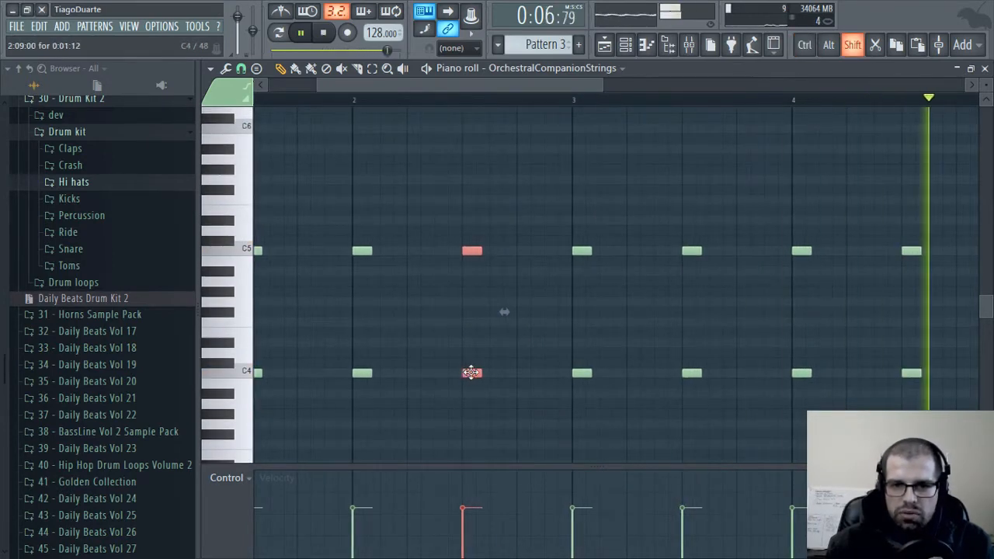
{"action": "left_click_drag", "start_coordinate": [472, 373], "coordinate": [527, 363]}
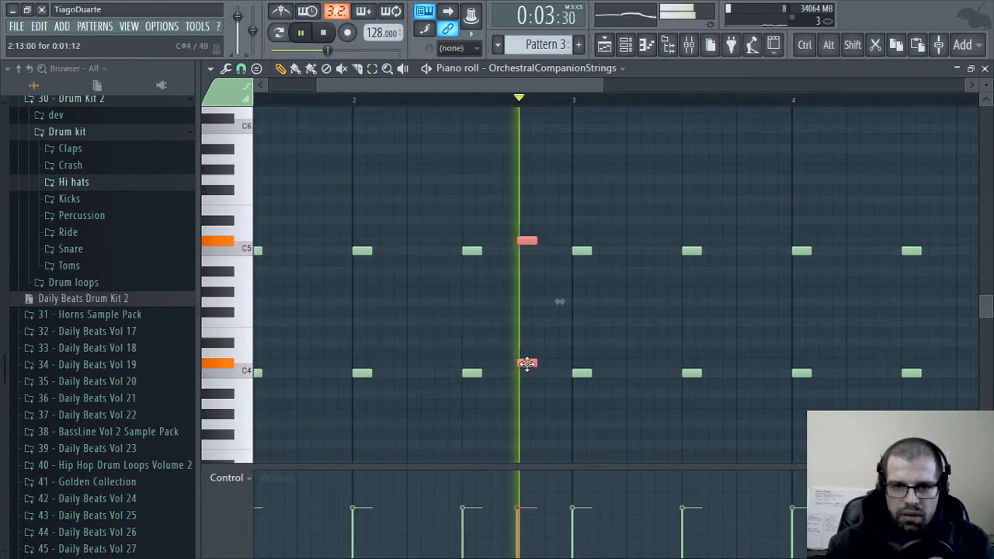
Build a four-note run of D#, D, C# and D in both octaves over the last half of bar 4
{"action": "scroll", "coordinate": [527, 363], "scroll_direction": "right", "scroll_amount": 5}
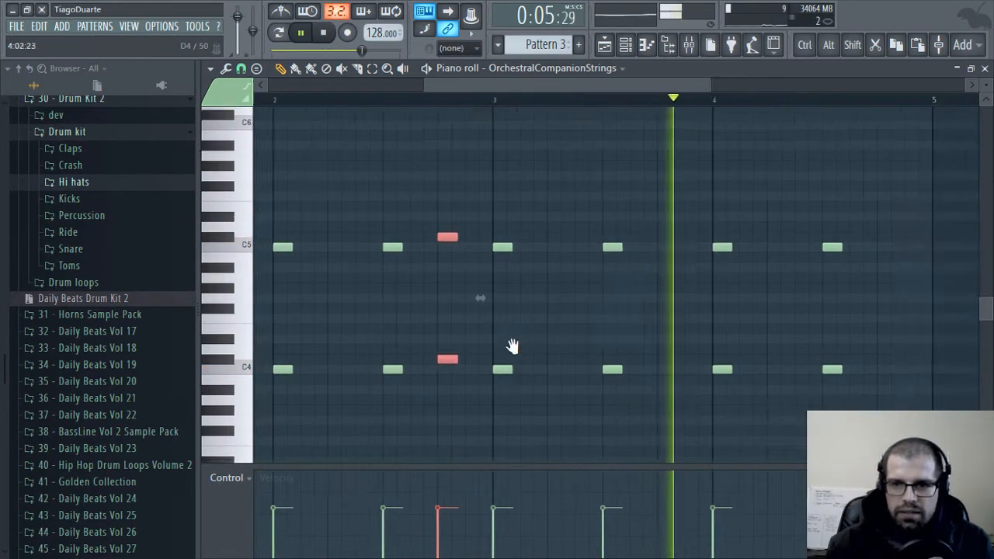
{"action": "left_click_drag", "start_coordinate": [576, 205], "coordinate": [655, 380]}
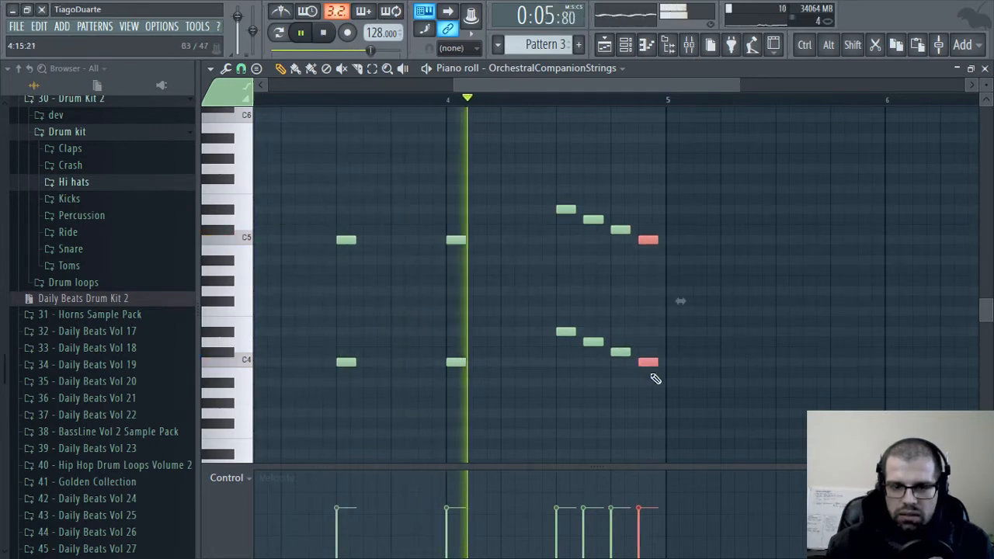
{"action": "left_click", "coordinate": [673, 428]}
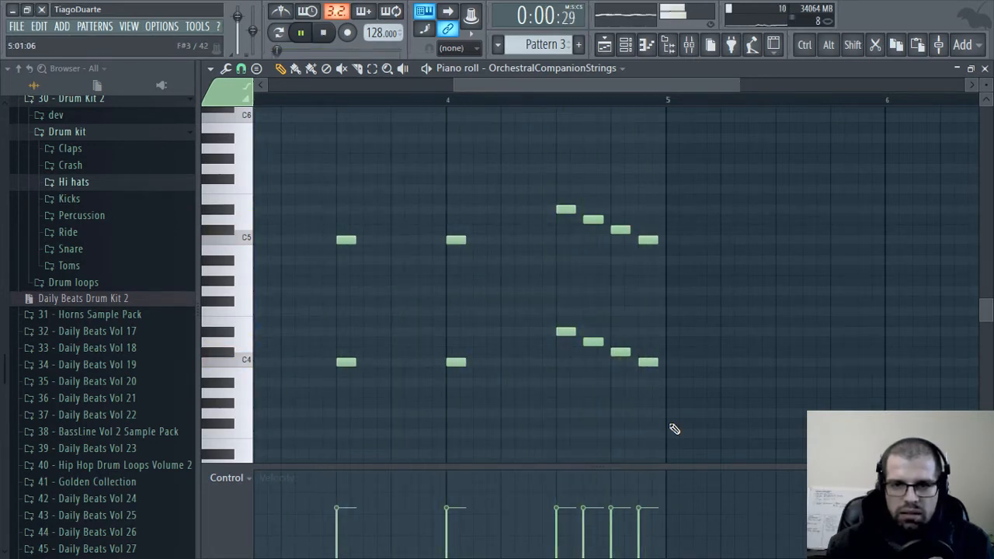
{"action": "left_click_drag", "start_coordinate": [657, 403], "coordinate": [635, 215]}
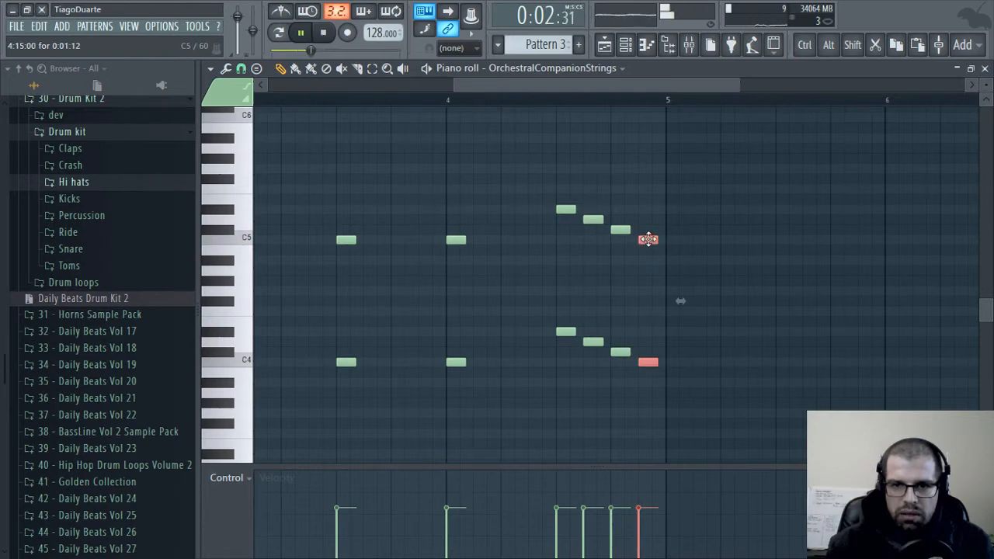
{"action": "right_click", "coordinate": [748, 240], "text": "ctrl"}
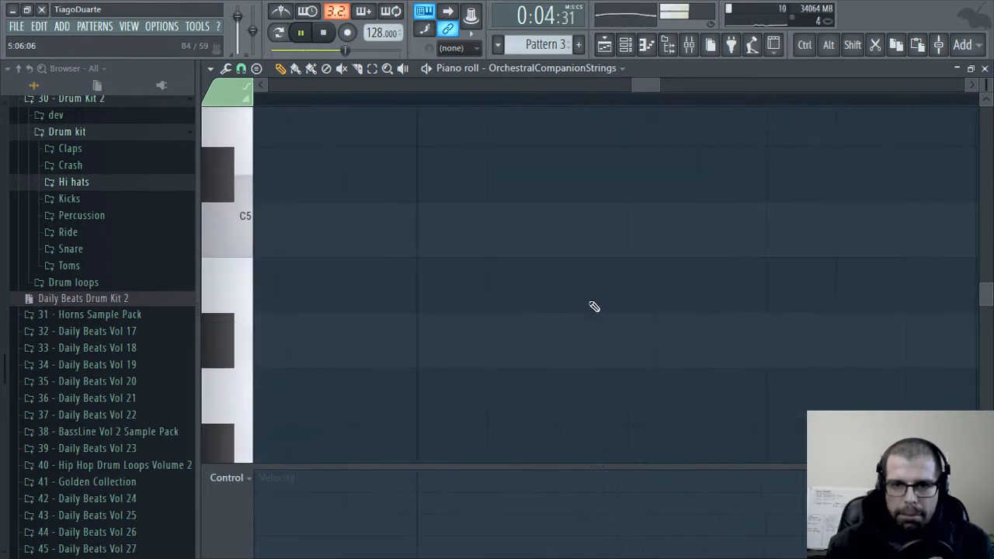
{"action": "right_click", "coordinate": [595, 304], "text": "ctrl"}
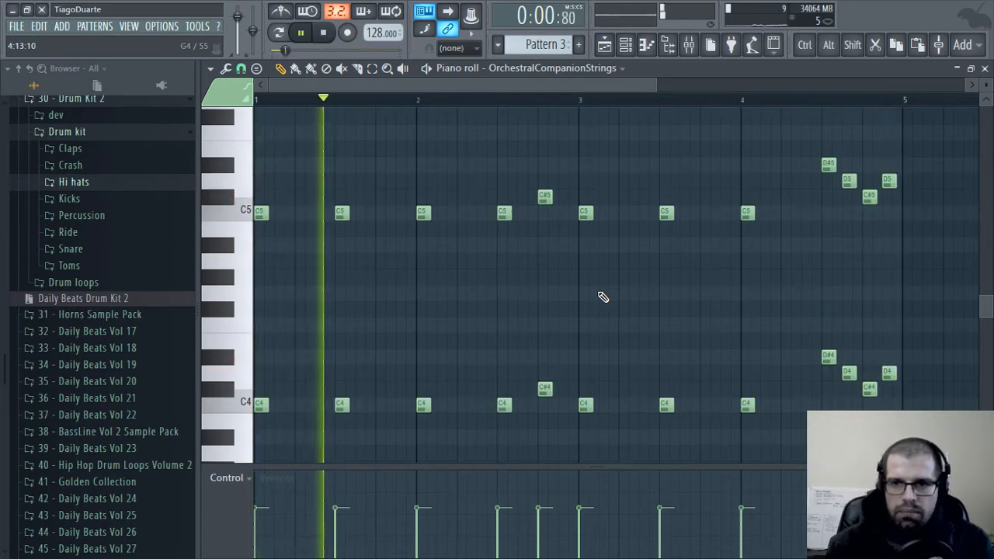
Lower the second and last note pairs of the bar 4 run to C4 and C5
{"action": "right_click", "coordinate": [603, 297], "text": "ctrl"}
{"action": "left_click_drag", "start_coordinate": [905, 381], "coordinate": [786, 414]}
{"action": "left_click_drag", "start_coordinate": [900, 186], "coordinate": [781, 225]}
{"action": "left_click", "coordinate": [782, 170], "text": "ctrl"}
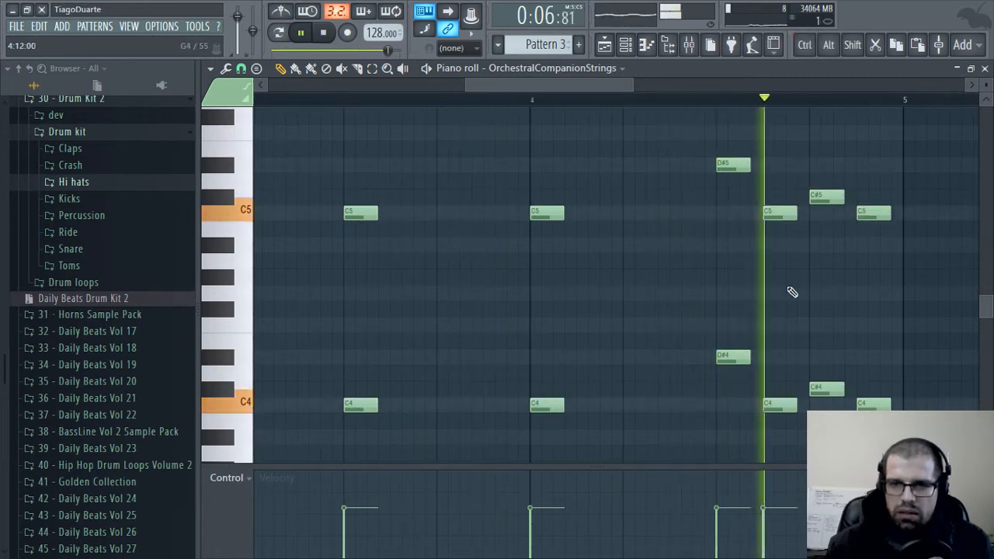
Lower the last note pair of the bar 4 run to A#3 and A#4
{"action": "left_click_drag", "start_coordinate": [876, 422], "coordinate": [862, 143]}
{"action": "scroll", "coordinate": [881, 289], "scroll_direction": "down", "scroll_amount": 4}
{"action": "left_click_drag", "start_coordinate": [865, 211], "coordinate": [863, 252]}
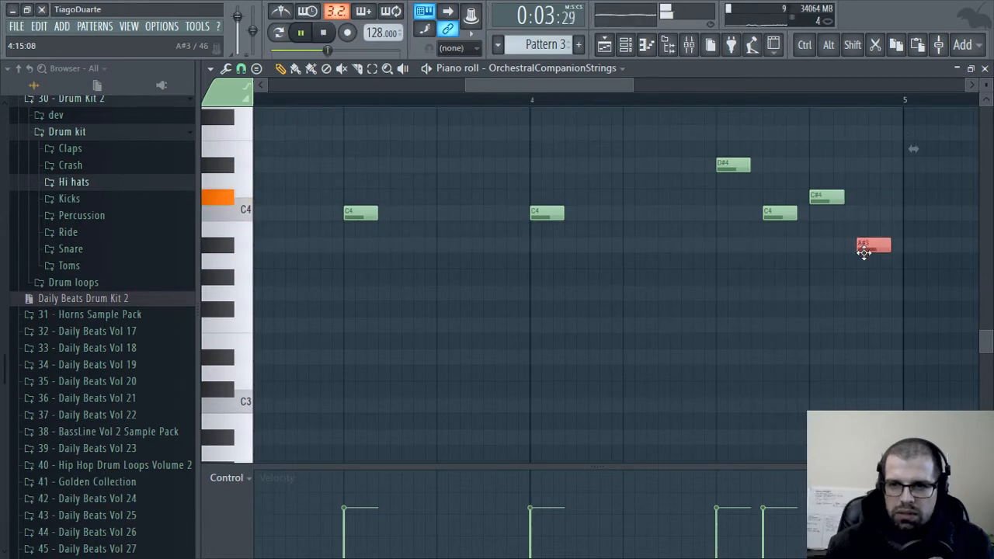
{"action": "scroll", "coordinate": [735, 322], "scroll_direction": "up", "scroll_amount": 4}
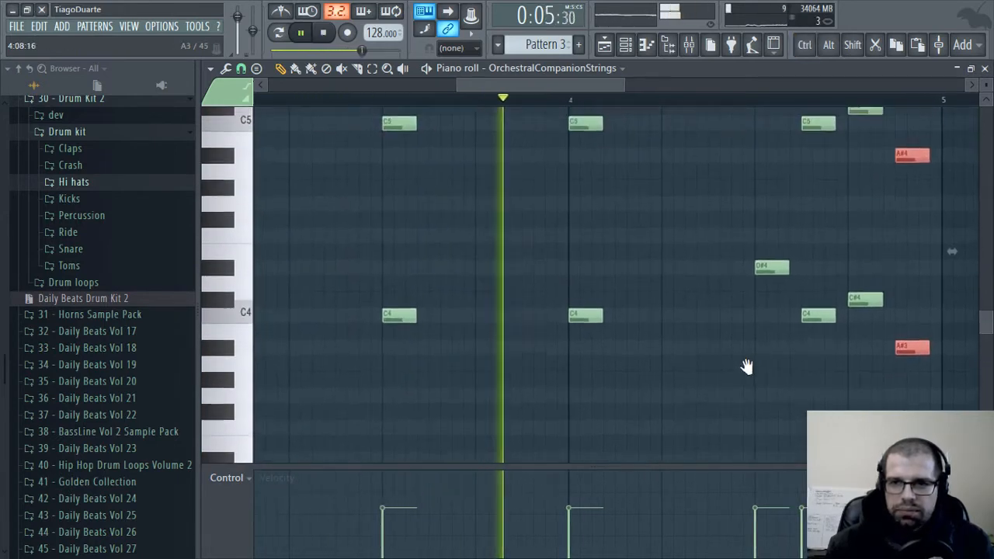
{"action": "scroll", "coordinate": [744, 365], "scroll_direction": "down", "scroll_amount": 2}
{"action": "scroll", "coordinate": [590, 238], "scroll_direction": "down", "scroll_amount": 2}
{"action": "scroll", "coordinate": [690, 313], "scroll_direction": "up", "scroll_amount": 2}
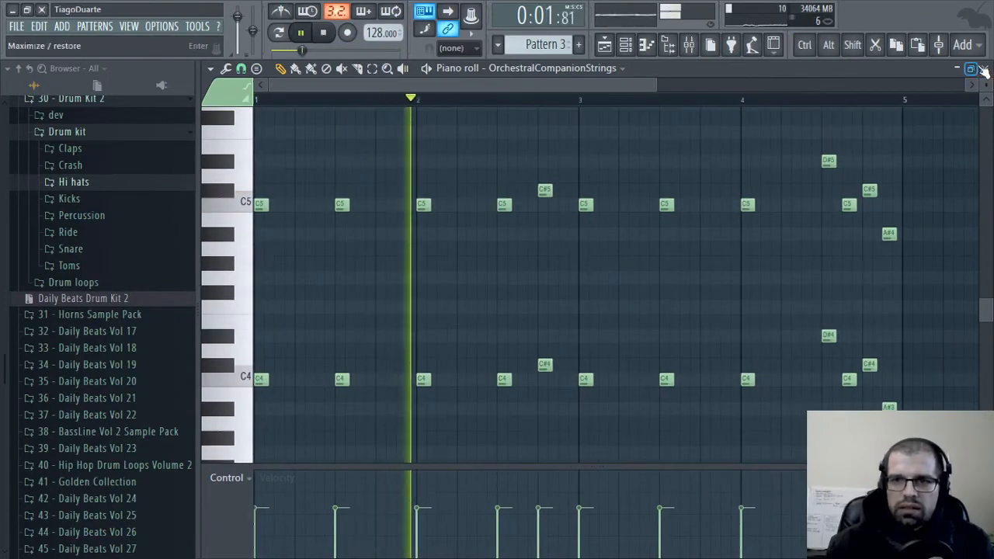
Close the piano roll, lower mixer track Insert 6 slightly and route it only to the Mix track
{"action": "left_click", "coordinate": [985, 69]}
{"action": "left_click", "coordinate": [336, 390]}
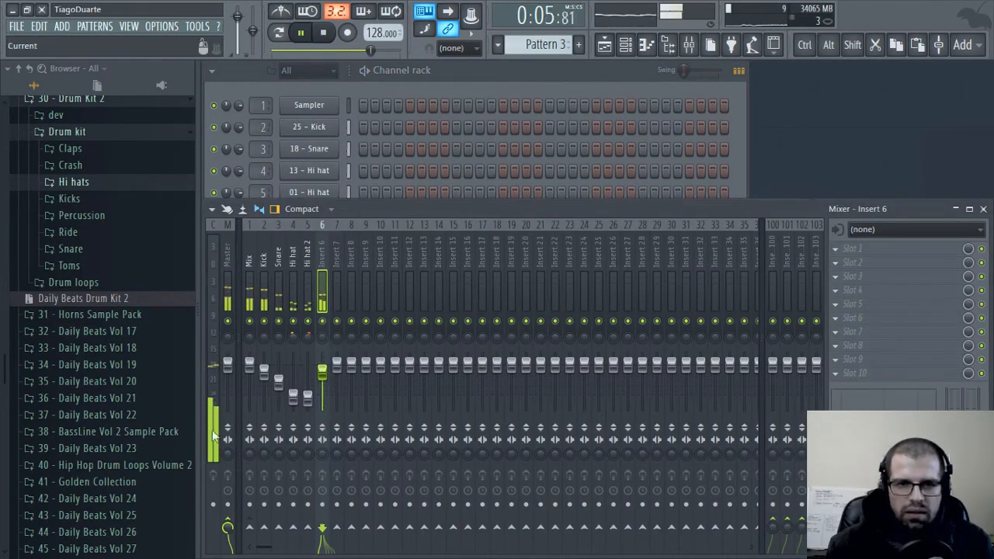
{"action": "right_click", "coordinate": [253, 529]}
{"action": "left_click", "coordinate": [302, 503]}
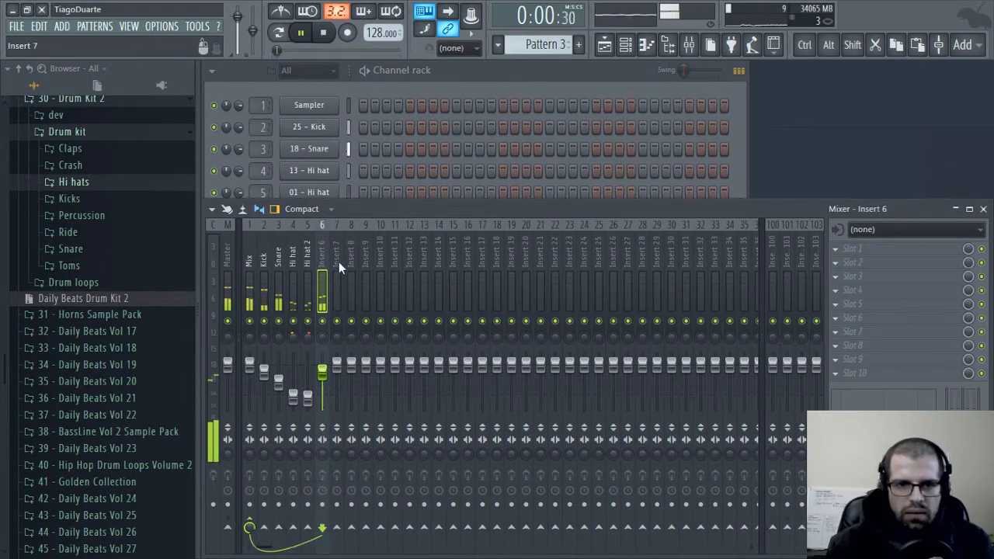
Rename mixer track Insert 6 to Strings
{"action": "double_click", "coordinate": [321, 248]}
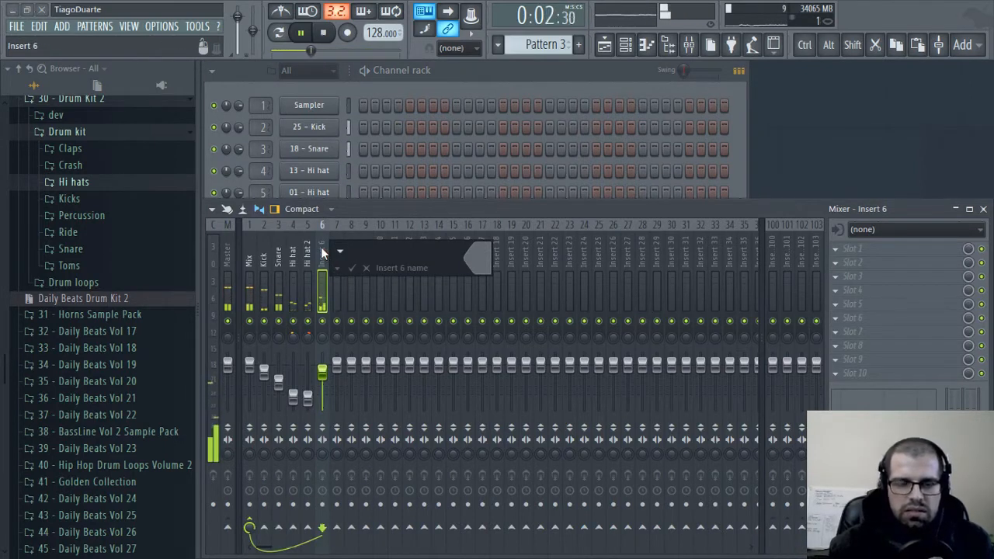
{"action": "type", "text": "Strings"}
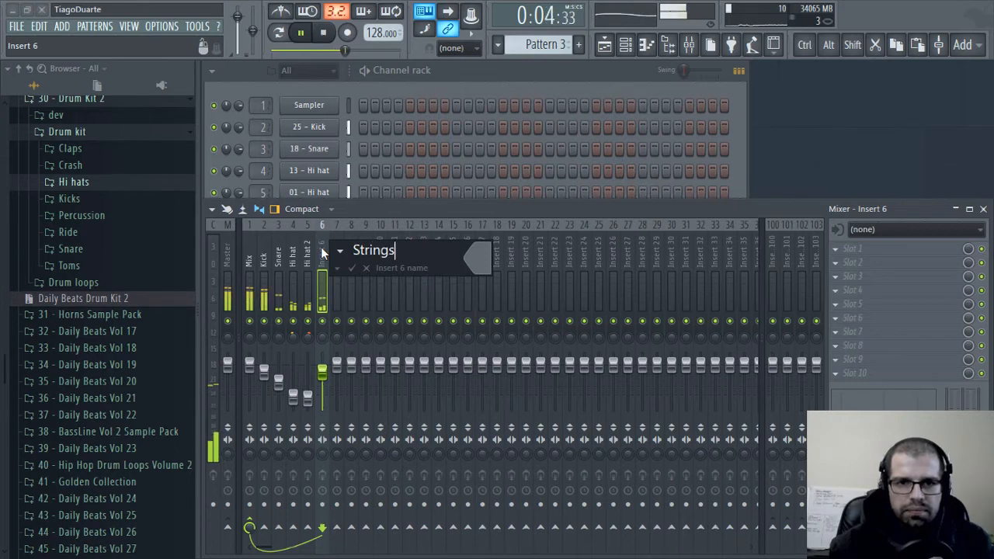
{"action": "key", "text": "Return"}
Reopen the strings instrument, try the Staccato articulation and switch it to Spiccato
{"action": "left_click", "coordinate": [428, 140]}
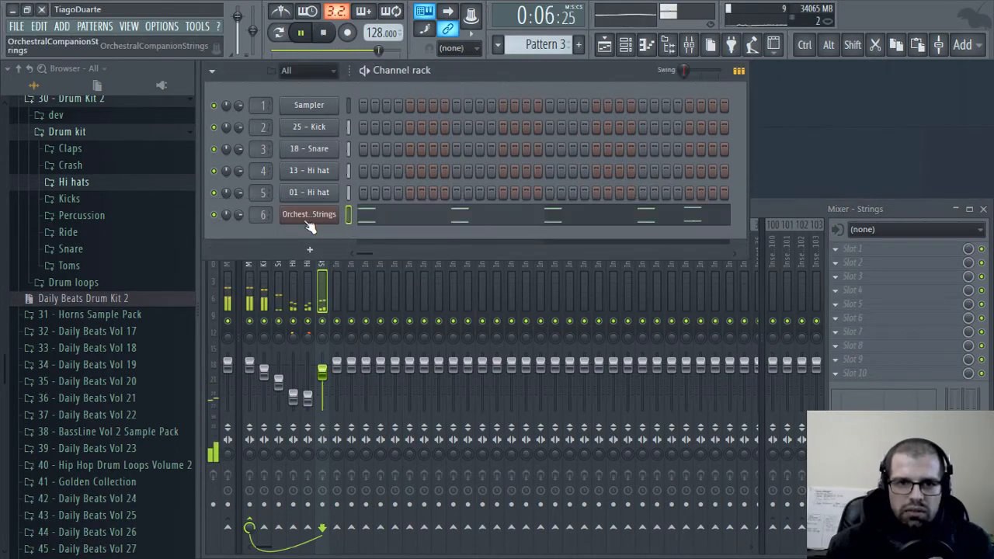
{"action": "left_click", "coordinate": [311, 217]}
{"action": "left_click", "coordinate": [388, 271]}
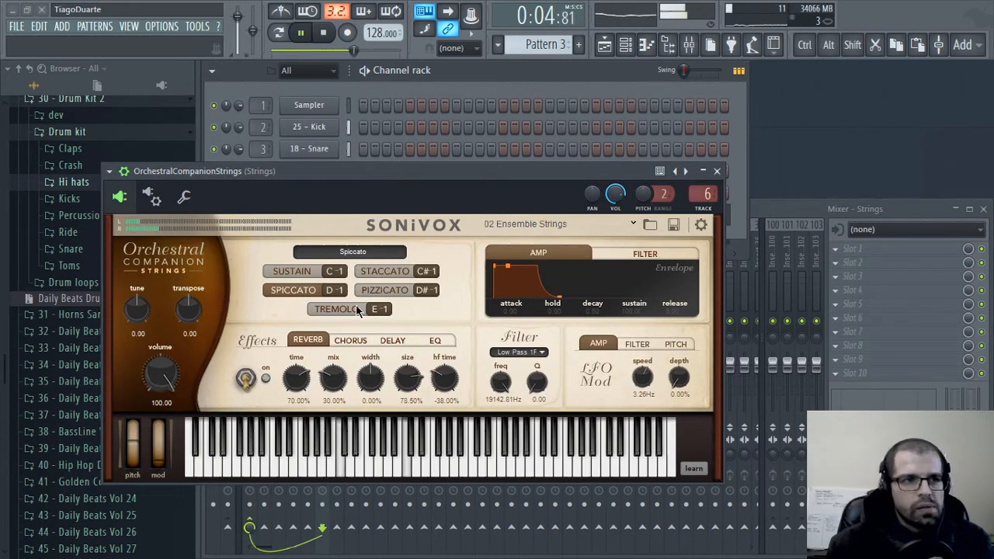
{"action": "left_click", "coordinate": [717, 171]}
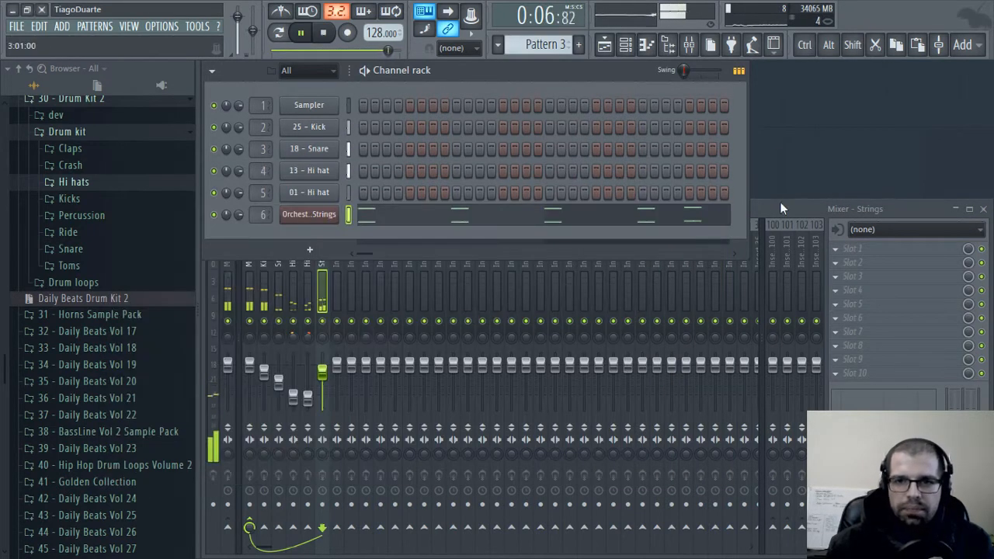
Load the Waves IR-L full Stereo reverb into the first effect slot of mixer track Insert 100
{"action": "left_click", "coordinate": [418, 288]}
{"action": "left_click", "coordinate": [250, 256]}
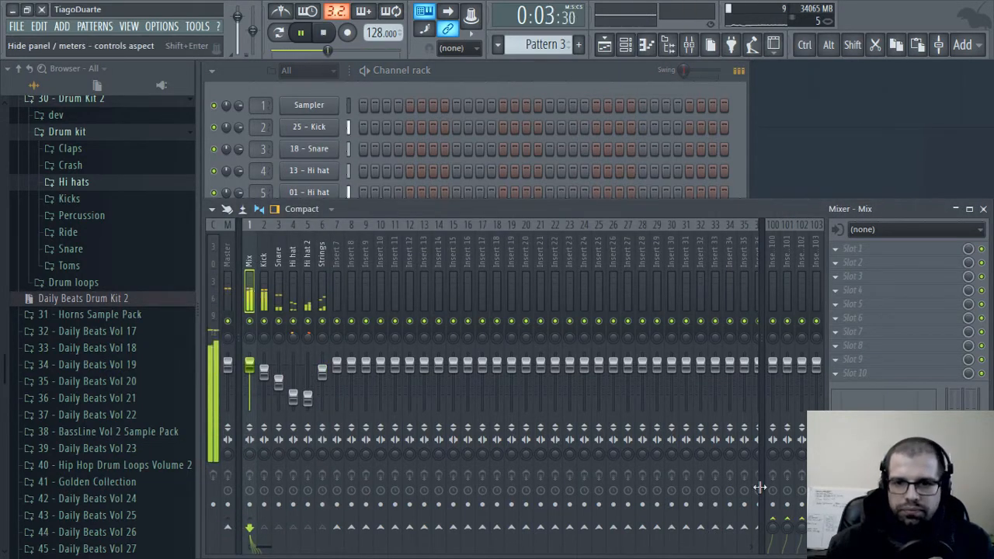
{"action": "left_click", "coordinate": [772, 249]}
{"action": "left_click", "coordinate": [883, 259]}
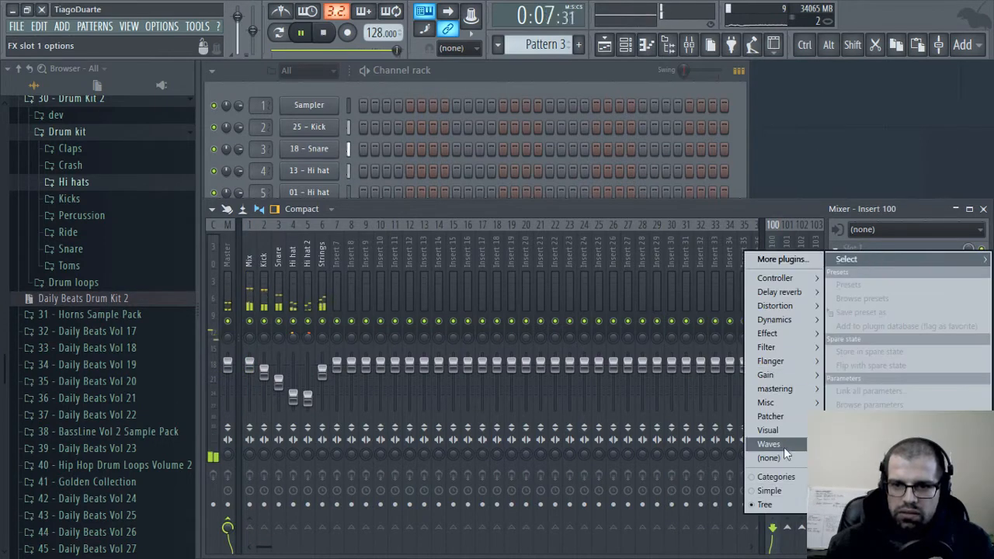
{"action": "mouse_move", "coordinate": [783, 442]}
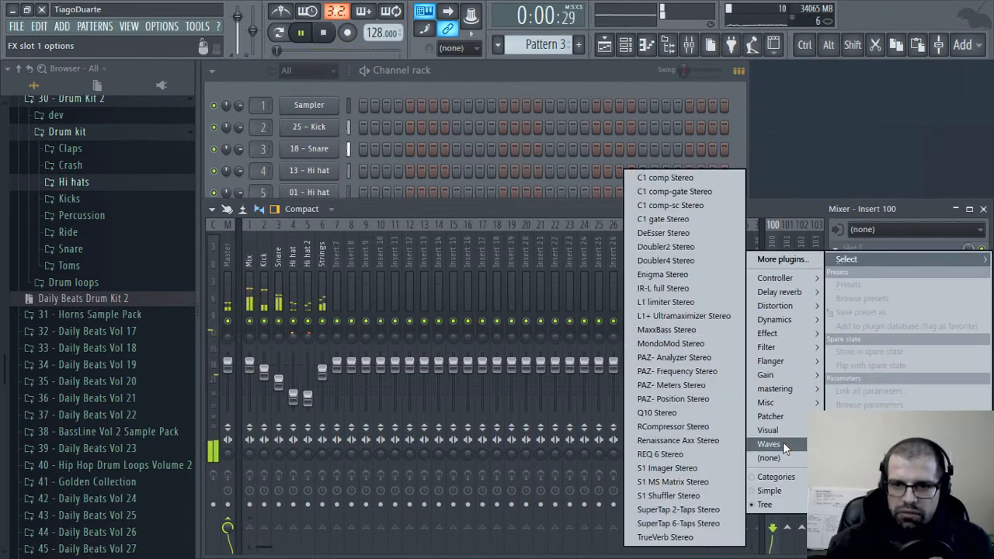
{"action": "left_click", "coordinate": [663, 288]}
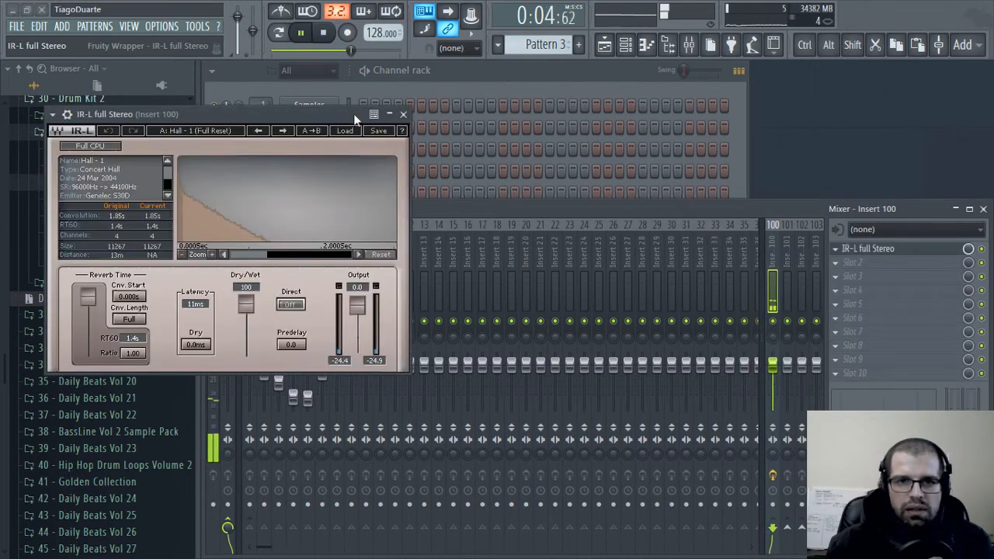
Load the reverb's Hall - 1 (Full Reset) factory preset as Impulse Response and Reset, and close the plugin window
{"action": "left_click_drag", "start_coordinate": [353, 114], "coordinate": [501, 110]}
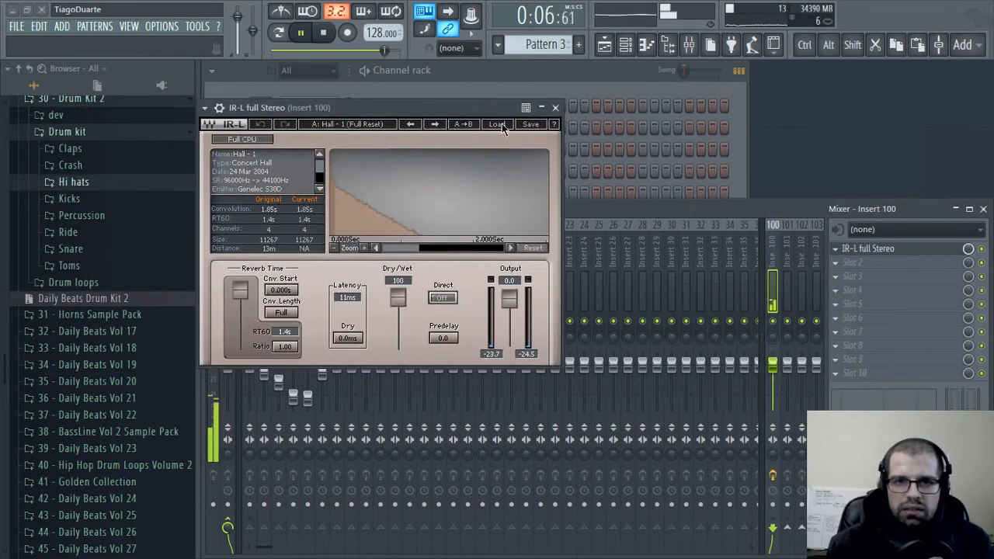
{"action": "left_click", "coordinate": [497, 125]}
{"action": "mouse_move", "coordinate": [581, 195]}
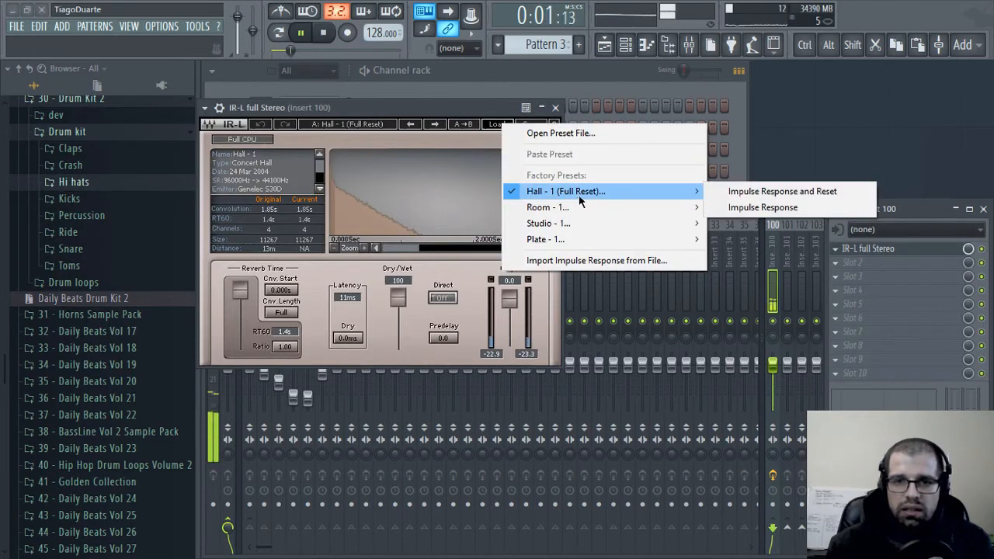
{"action": "left_click", "coordinate": [769, 193]}
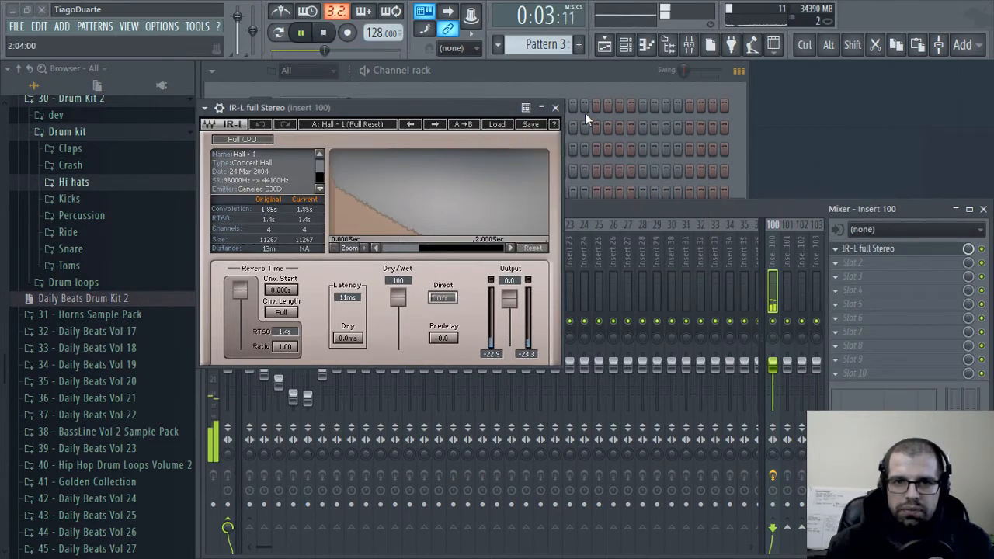
{"action": "left_click", "coordinate": [555, 108]}
{"action": "left_click", "coordinate": [542, 108]}
{"action": "left_click", "coordinate": [557, 109]}
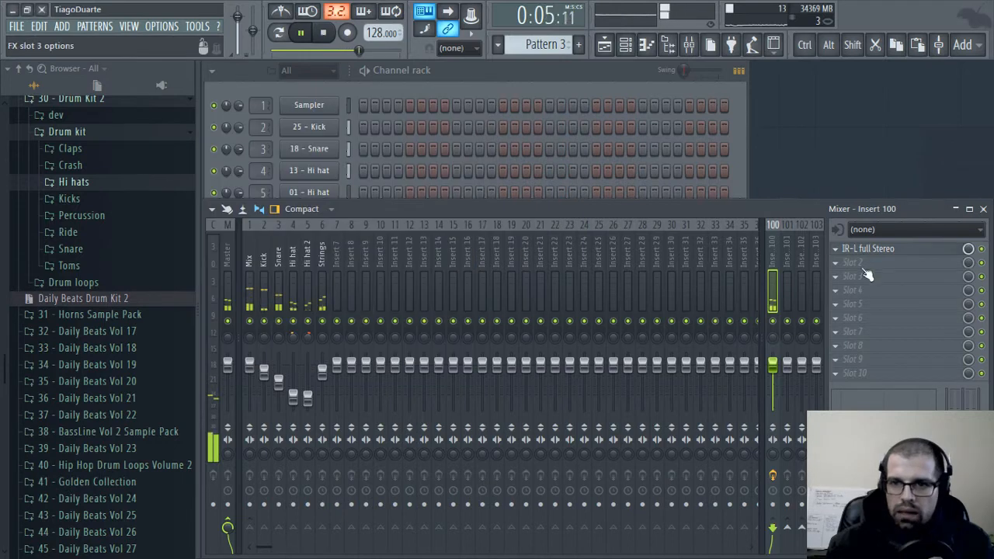
Add FidelityEQ to Insert 100's second effect slot and enable its high-pass filter at about 632 Hz
{"action": "left_click", "coordinate": [851, 263]}
{"action": "mouse_move", "coordinate": [772, 352]}
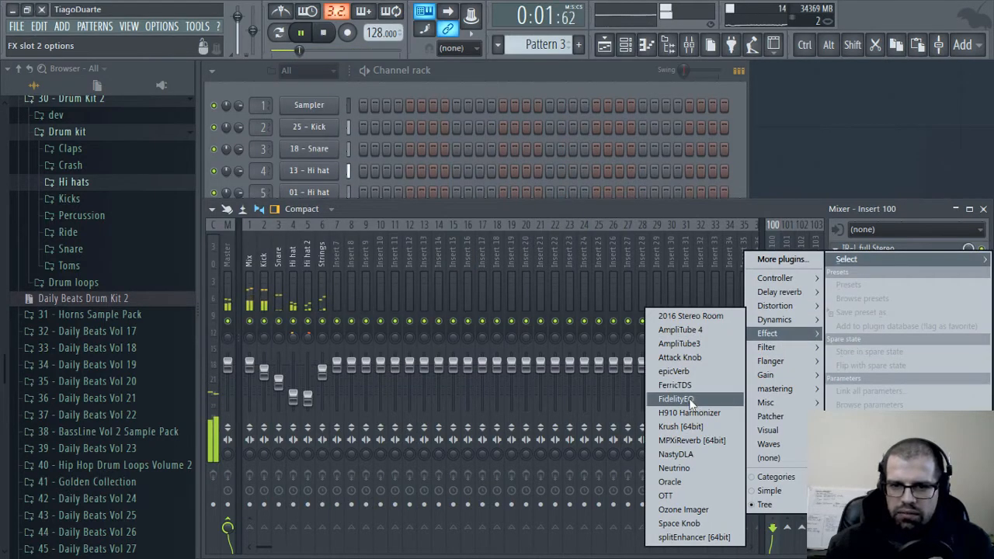
{"action": "left_click", "coordinate": [675, 400]}
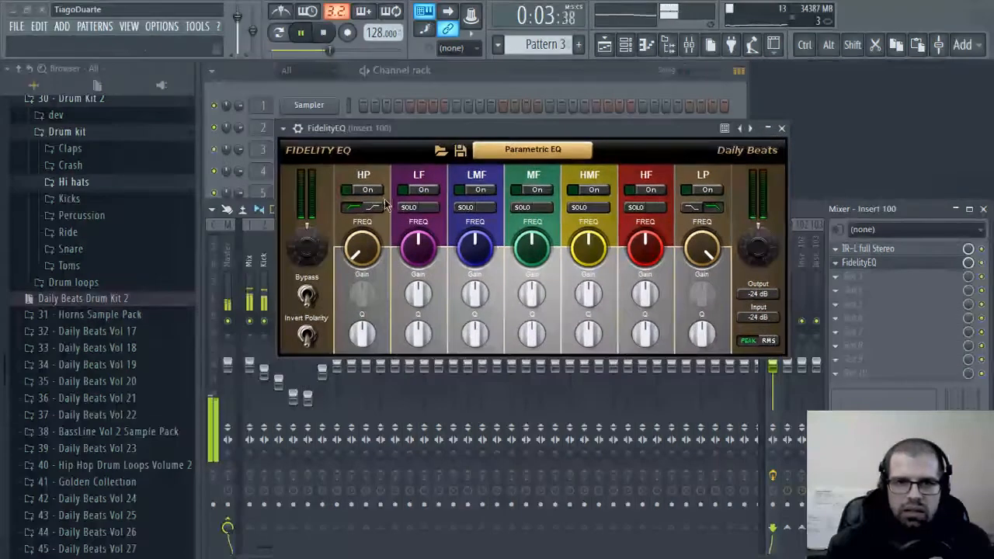
{"action": "left_click", "coordinate": [365, 189]}
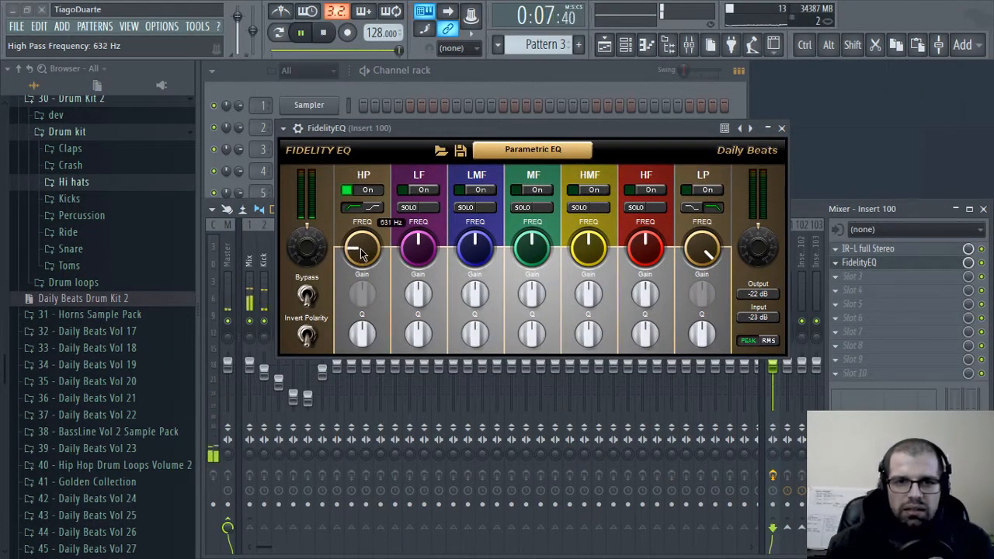
{"action": "left_click", "coordinate": [782, 128]}
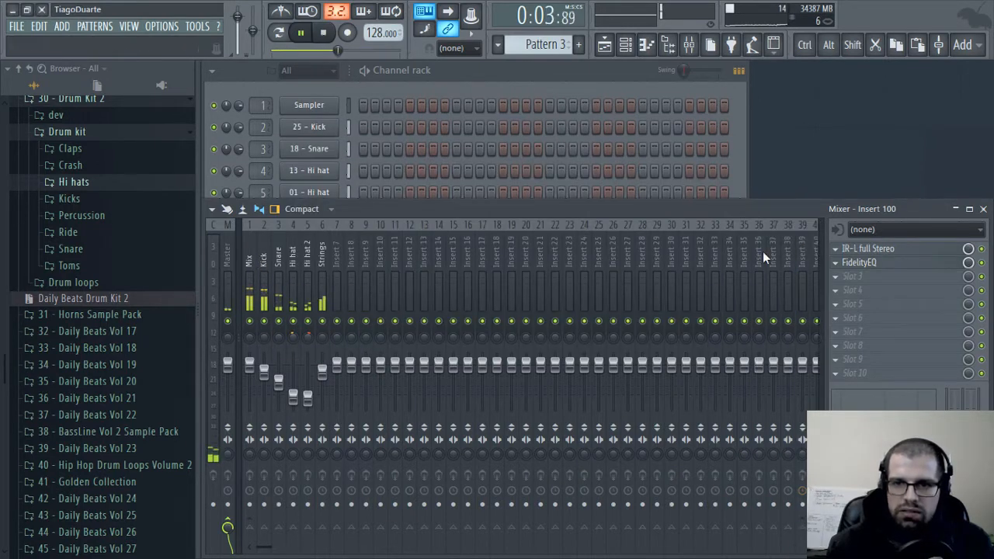
Rename mixer track Insert 100 to Aux rev
{"action": "double_click", "coordinate": [775, 257]}
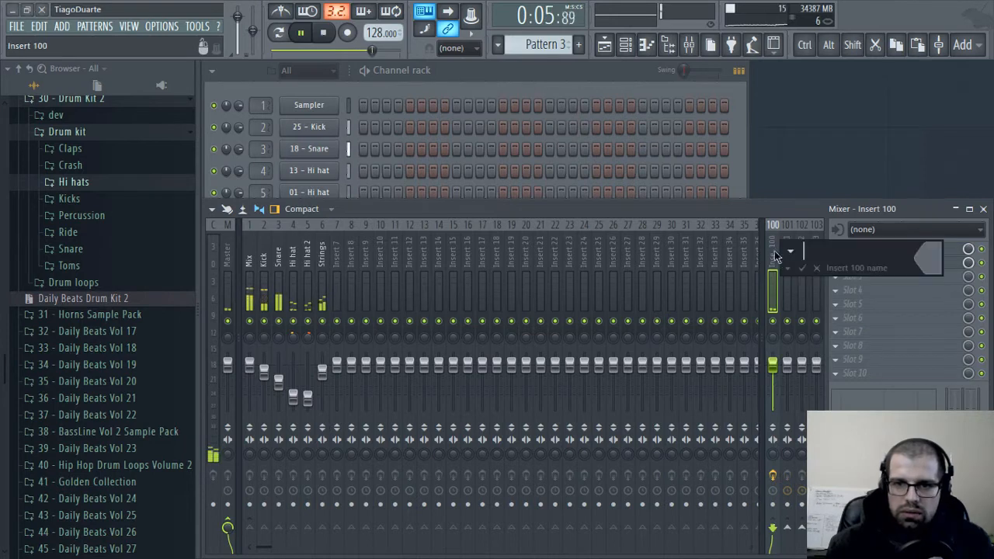
{"action": "type", "text": "Aux rev"}
{"action": "key", "text": "Return"}
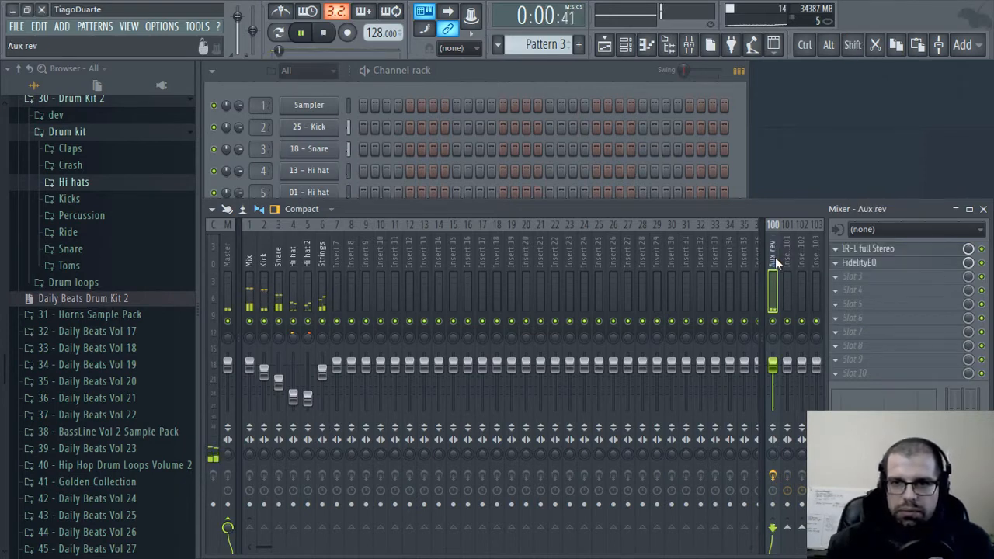
Check the Mix track's routing towards the Aux rev track and return to the strings channel
{"action": "left_click", "coordinate": [249, 253]}
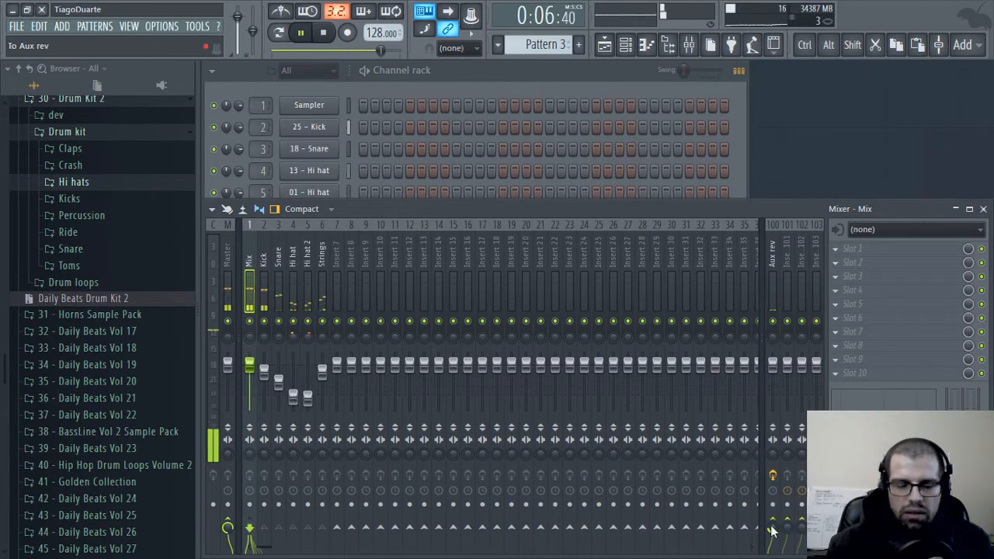
{"action": "left_click", "coordinate": [320, 256]}
{"action": "left_click", "coordinate": [477, 69]}
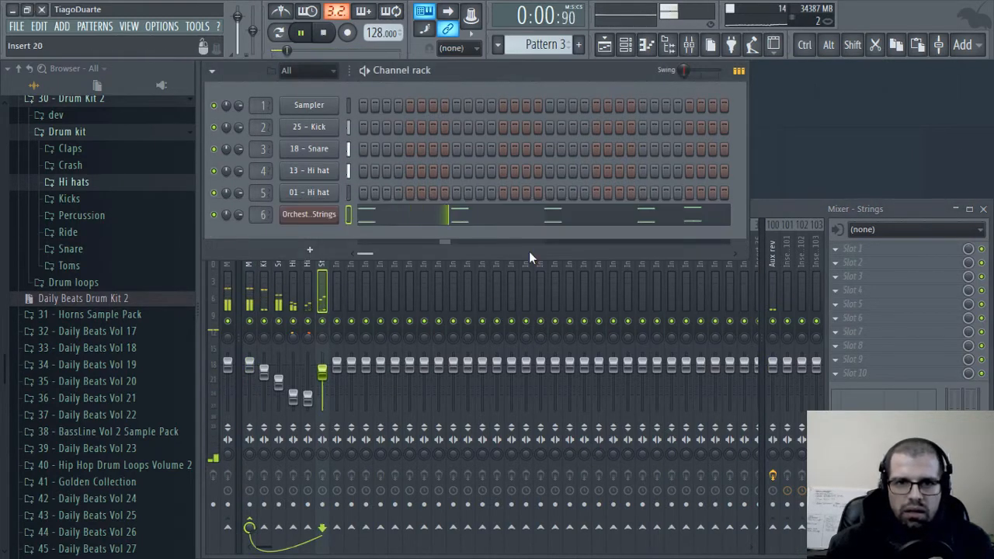
Collapse the browser's folder structure
{"action": "left_click", "coordinate": [81, 96]}
{"action": "scroll", "coordinate": [104, 229], "scroll_direction": "up", "scroll_amount": 5}
{"action": "left_click", "coordinate": [35, 85]}
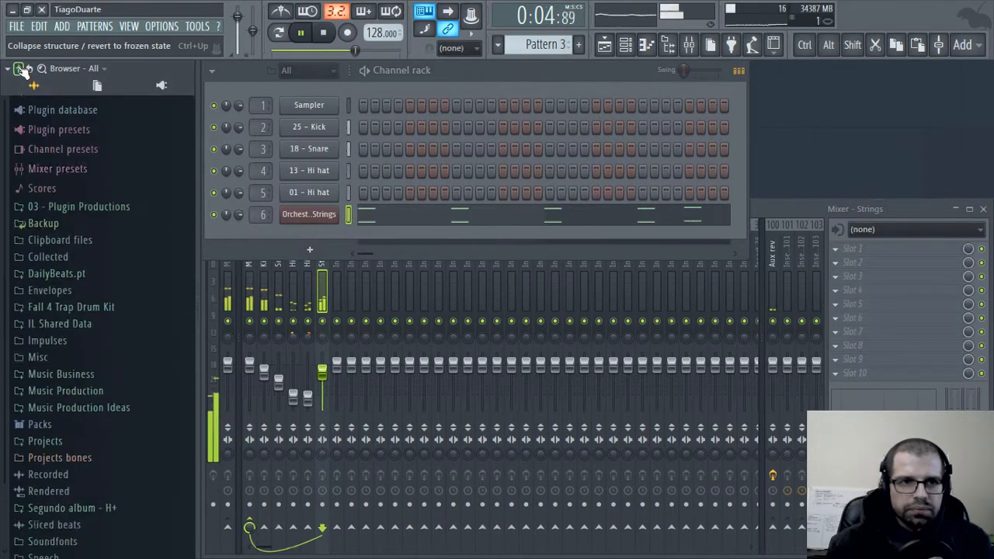
Add a Serum instrument channel and continue with its trial version
{"action": "left_click", "coordinate": [310, 250]}
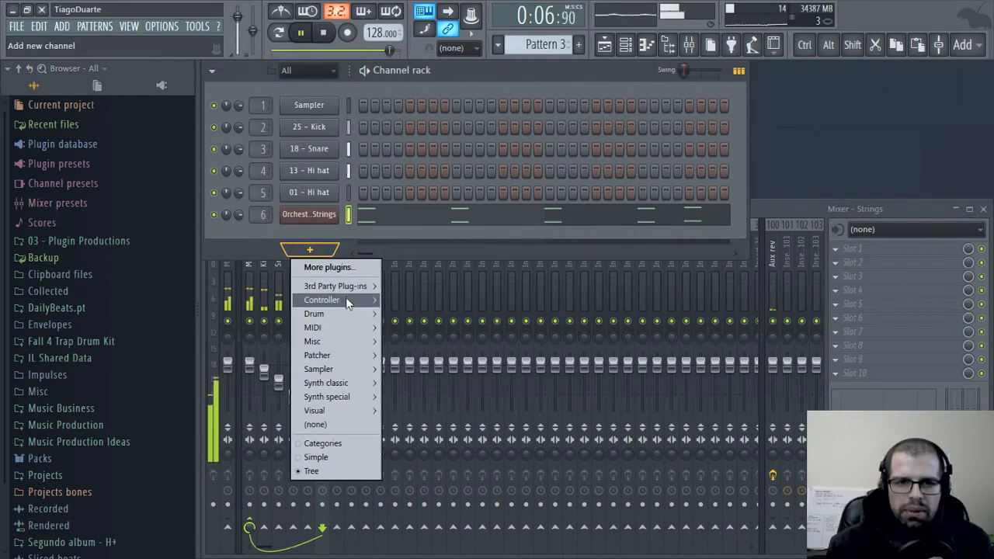
{"action": "mouse_move", "coordinate": [349, 285]}
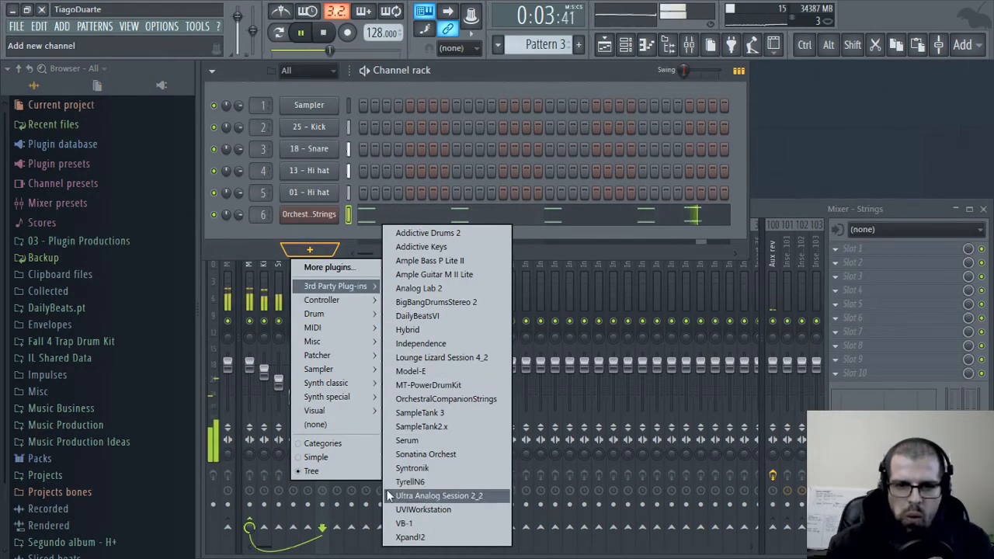
{"action": "left_click", "coordinate": [411, 440]}
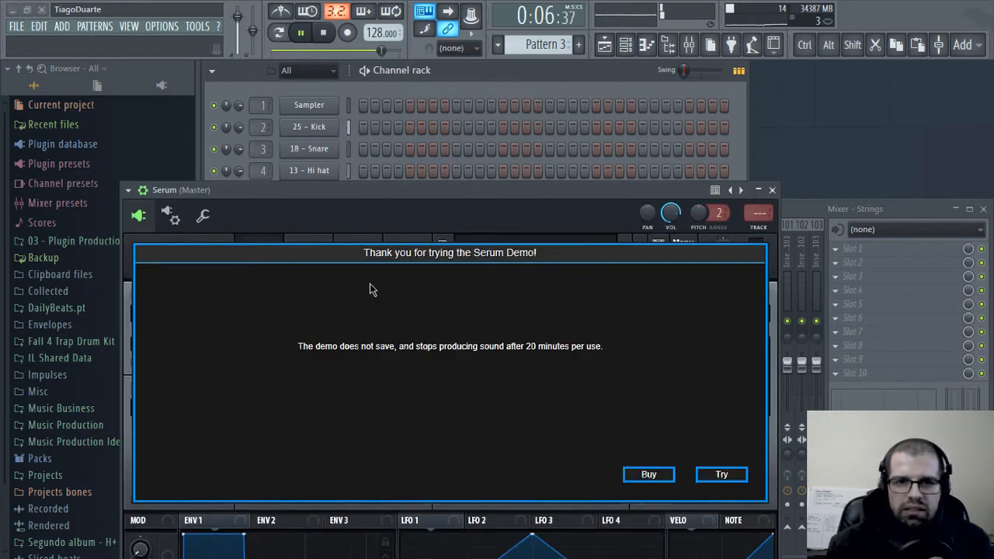
{"action": "left_click", "coordinate": [723, 475]}
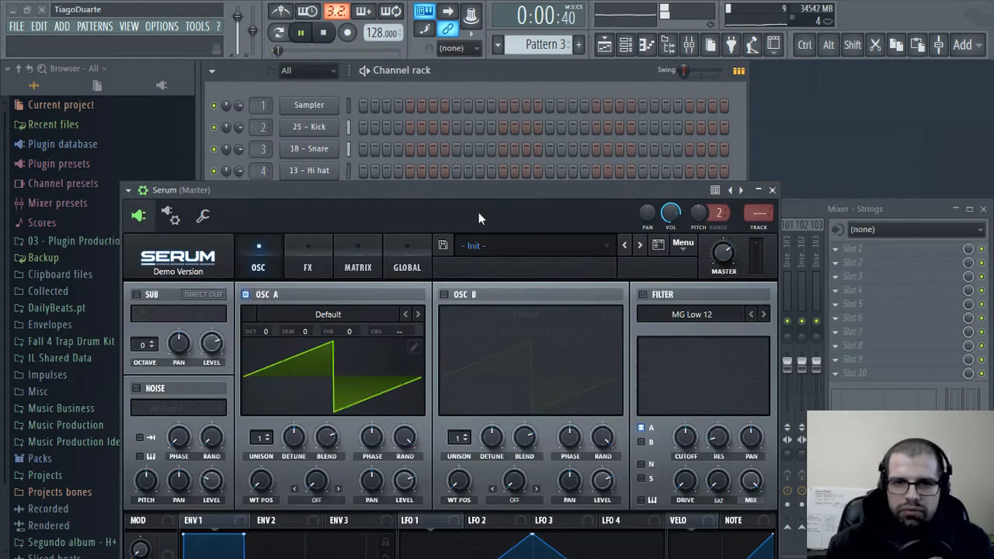
Hide Serum's wrapper settings, load the BA Ampology [CFA] bass preset and close the instrument window
{"action": "left_click", "coordinate": [143, 190]}
{"action": "left_click", "coordinate": [308, 225]}
{"action": "left_click", "coordinate": [264, 222]}
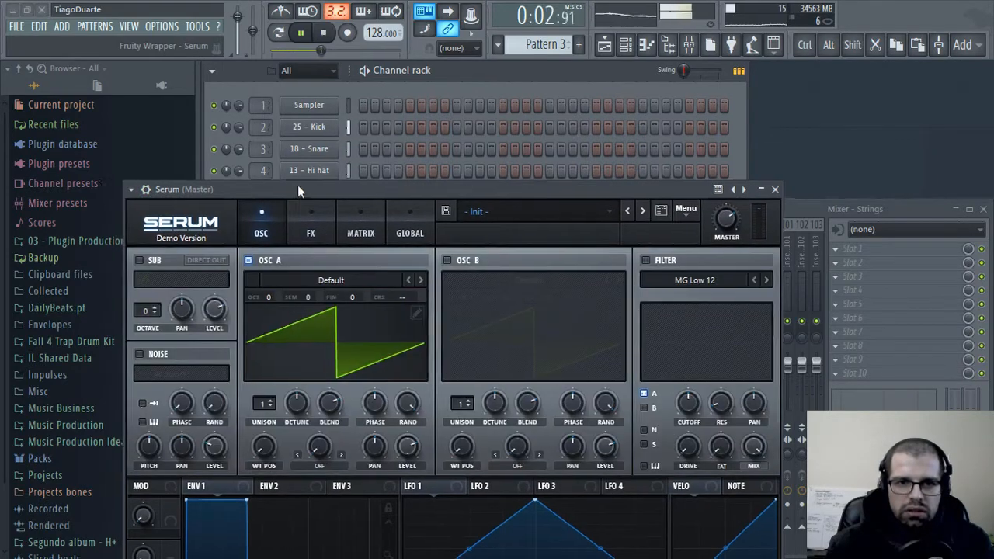
{"action": "left_click_drag", "start_coordinate": [298, 186], "coordinate": [405, 70]}
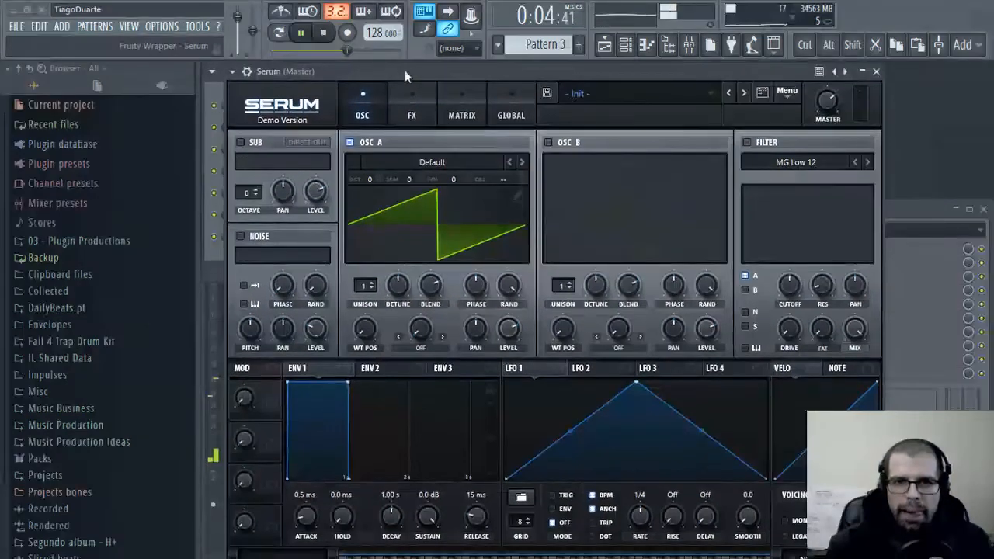
{"action": "left_click", "coordinate": [593, 96]}
{"action": "mouse_move", "coordinate": [614, 111]}
{"action": "left_click", "coordinate": [718, 115]}
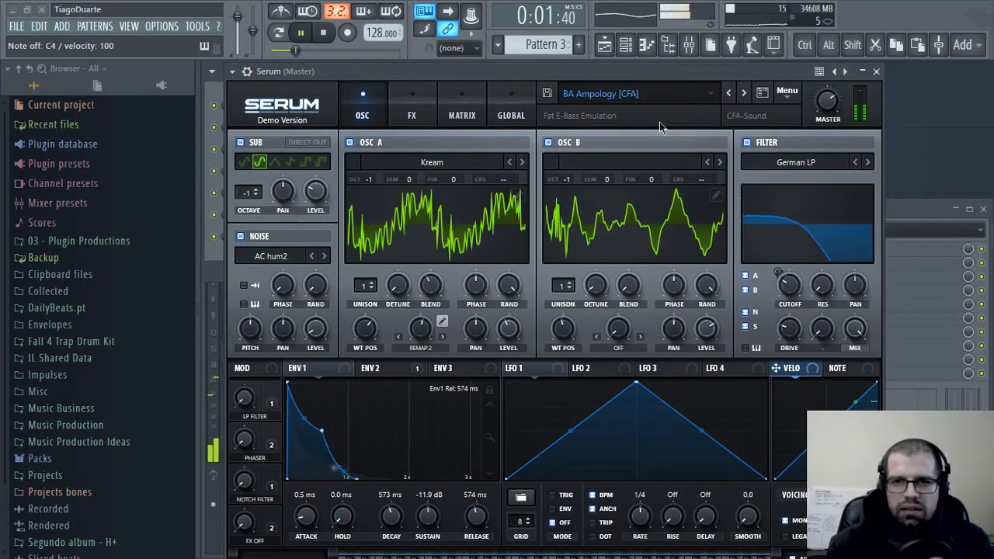
{"action": "left_click", "coordinate": [876, 71]}
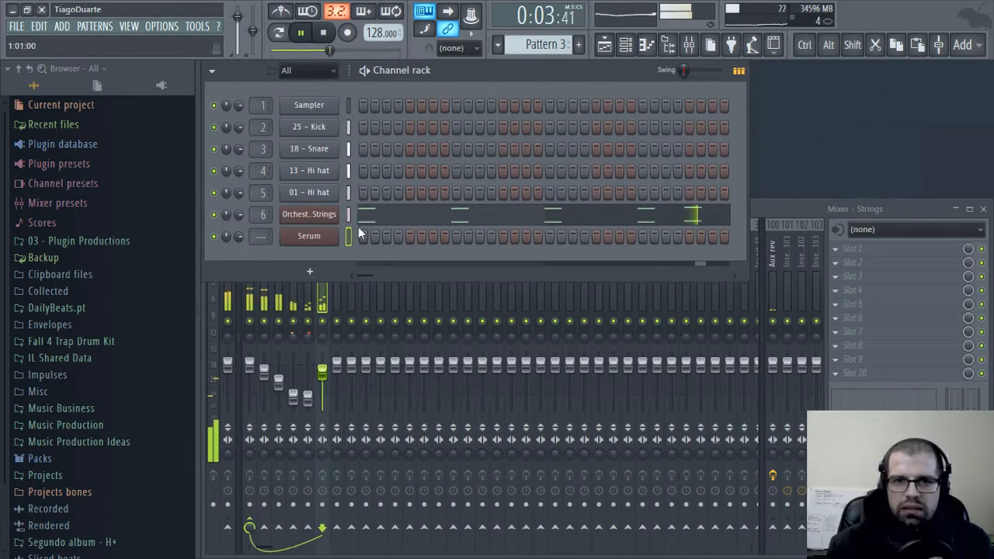
Assign the Serum channel to mixer track Insert 7 and lower that track's volume fader
{"action": "scroll", "coordinate": [257, 233], "scroll_direction": "up", "scroll_amount": 1}
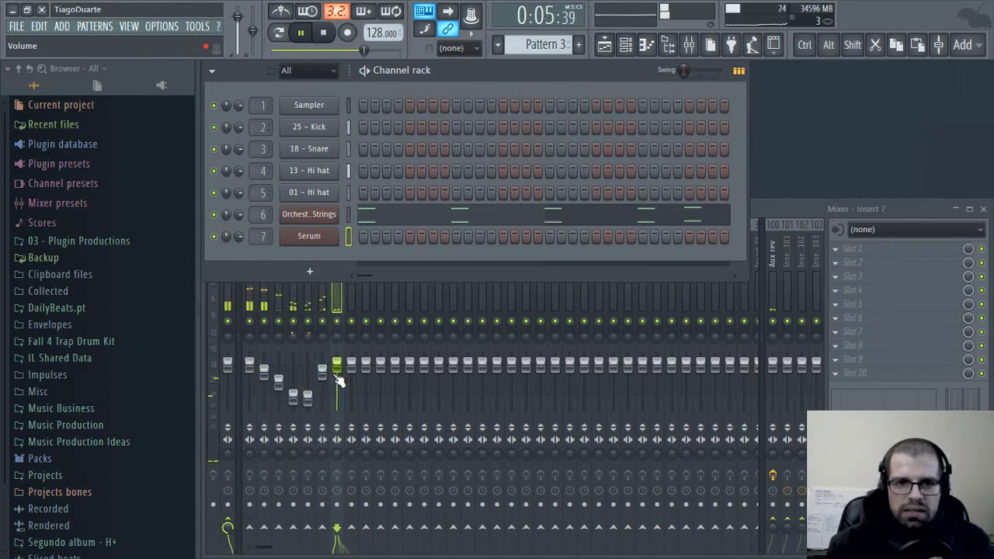
{"action": "left_click_drag", "start_coordinate": [337, 365], "coordinate": [337, 384]}
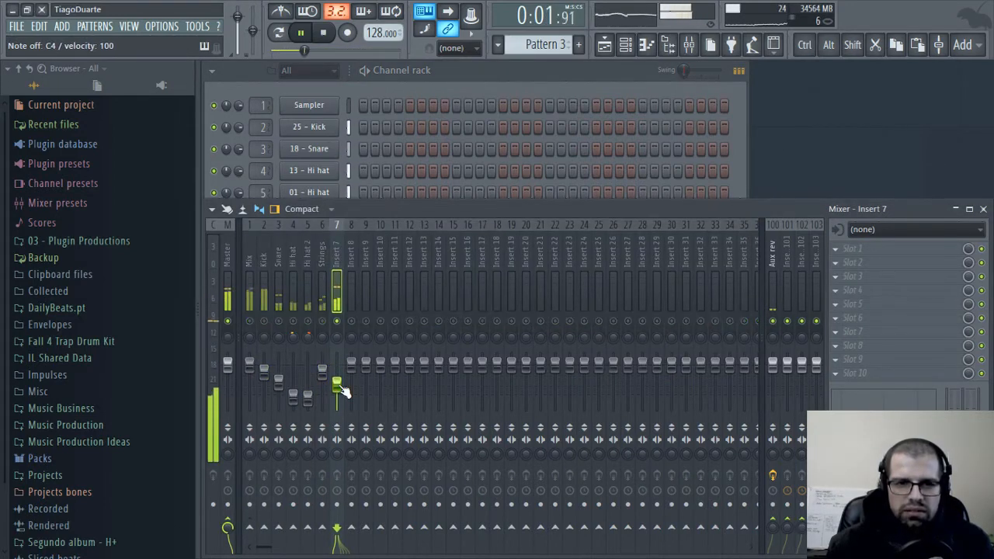
{"action": "left_click", "coordinate": [458, 48]}
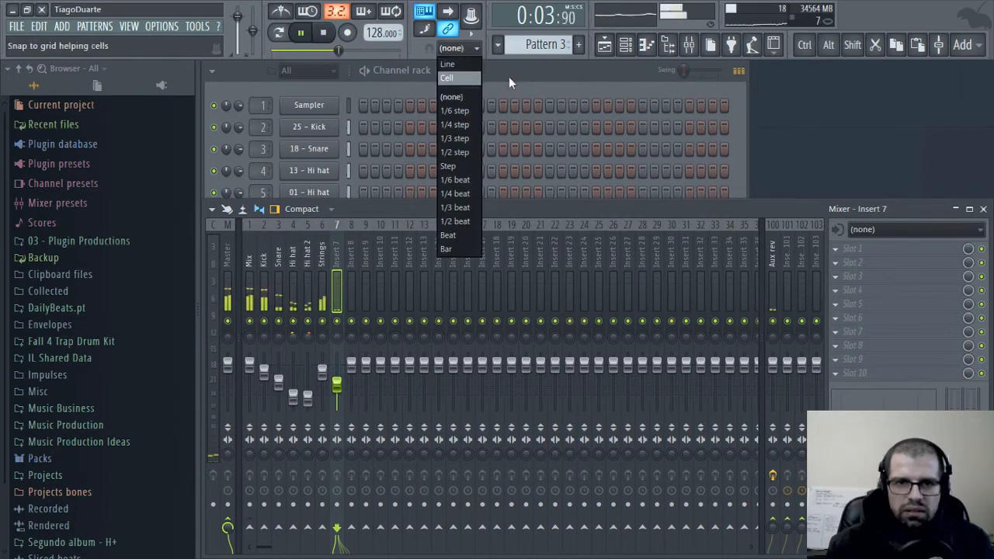
{"action": "left_click", "coordinate": [508, 78]}
Draw the Serum notes C4, D#4, C#4, C4, D#4, C#4 across bar 1 and a C4 at the start of bar 2
{"action": "right_click", "coordinate": [317, 239]}
{"action": "left_click", "coordinate": [373, 237]}
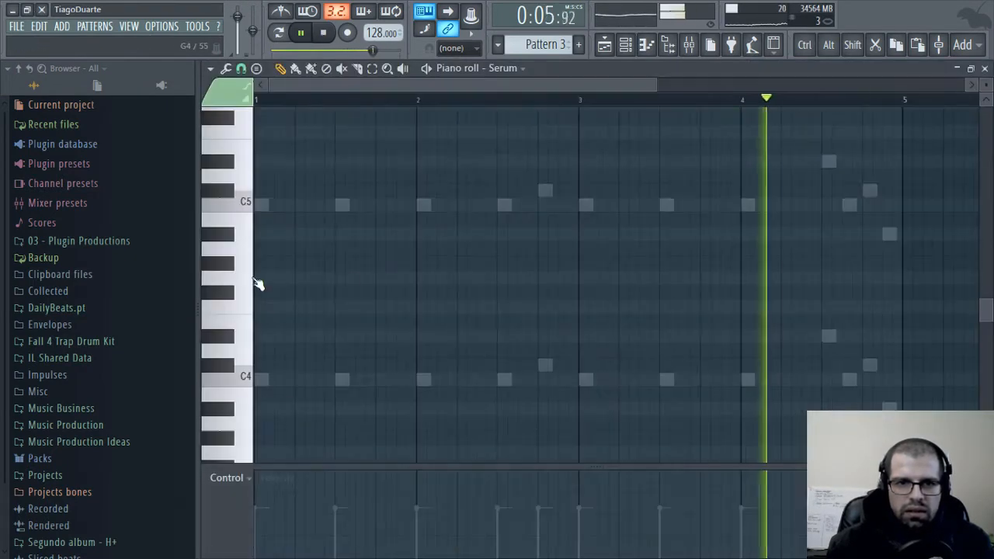
{"action": "left_click", "coordinate": [263, 379]}
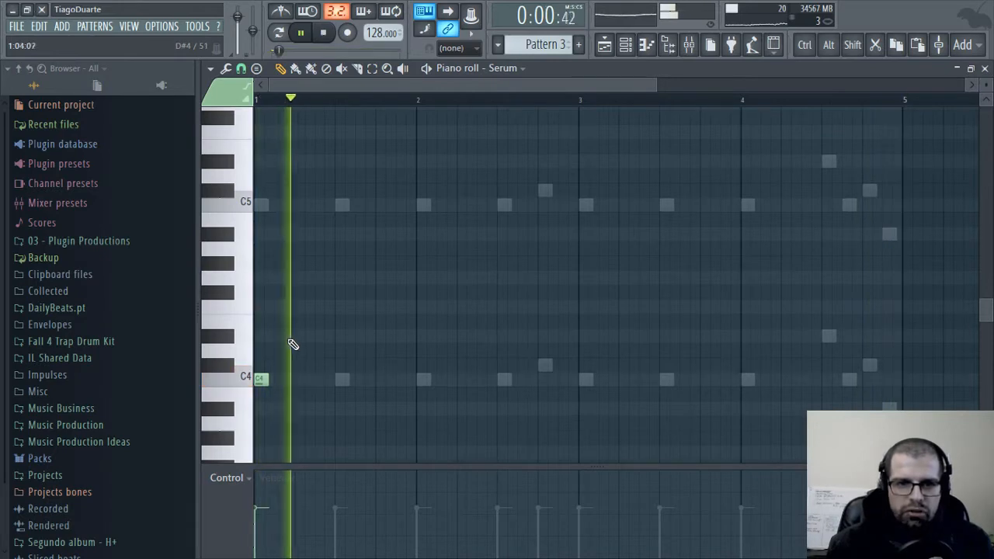
{"action": "key", "text": "space"}
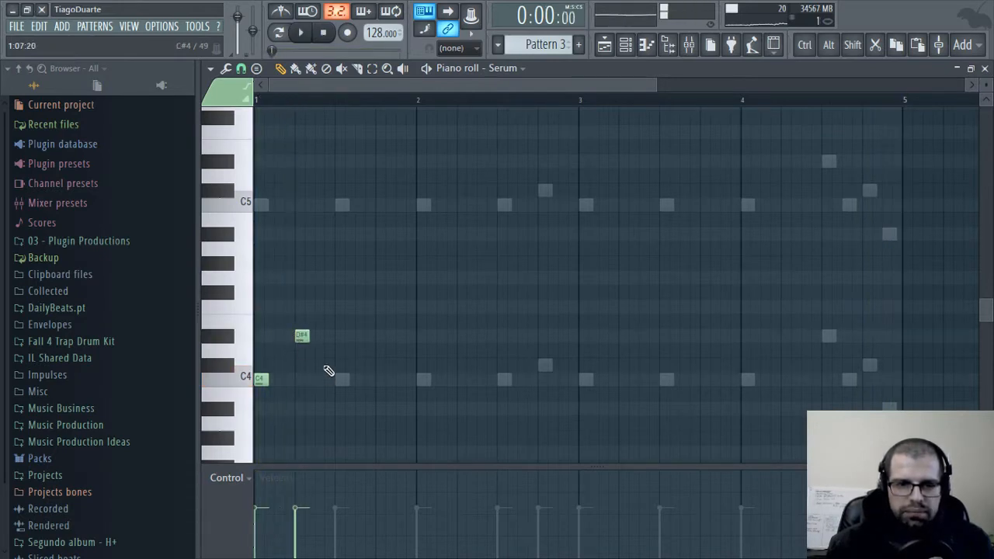
{"action": "key", "text": "space"}
{"action": "left_click", "coordinate": [340, 379]}
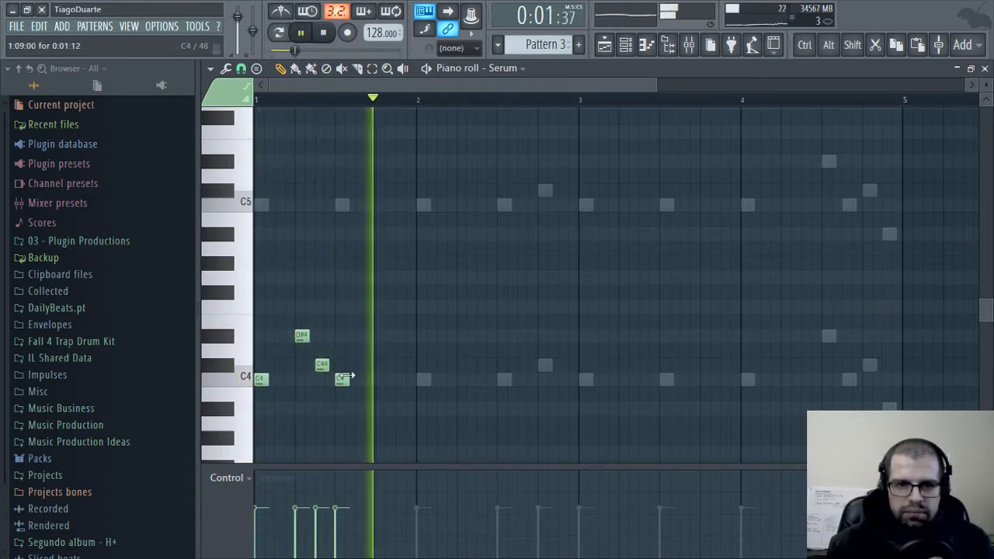
{"action": "key", "text": "space"}
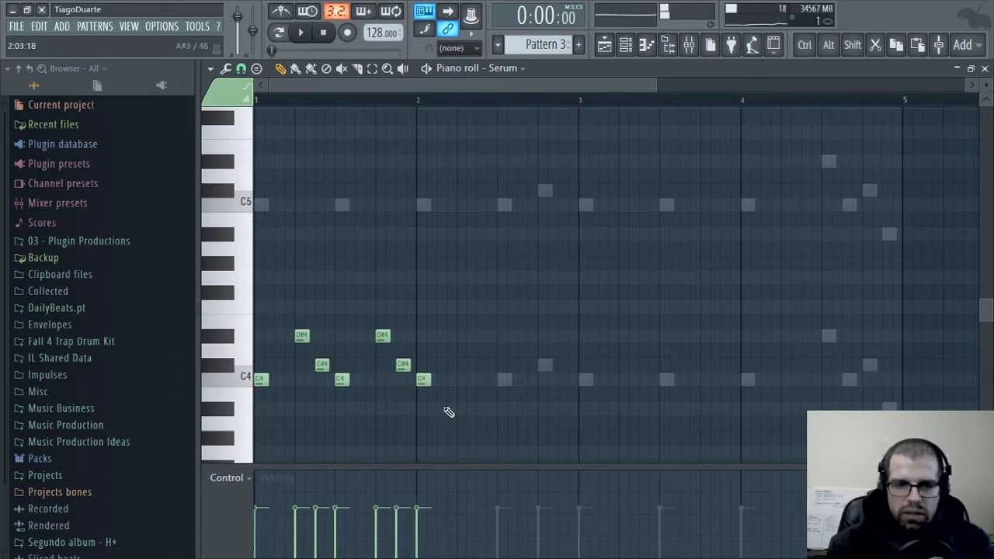
Delete the C4 at the start of bar 2 and duplicate the bar 1 bass phrase through the end of bar 4
{"action": "left_click_drag", "start_coordinate": [449, 301], "coordinate": [250, 411], "text": "ctrl"}
{"action": "left_click", "coordinate": [471, 394], "text": "ctrl"}
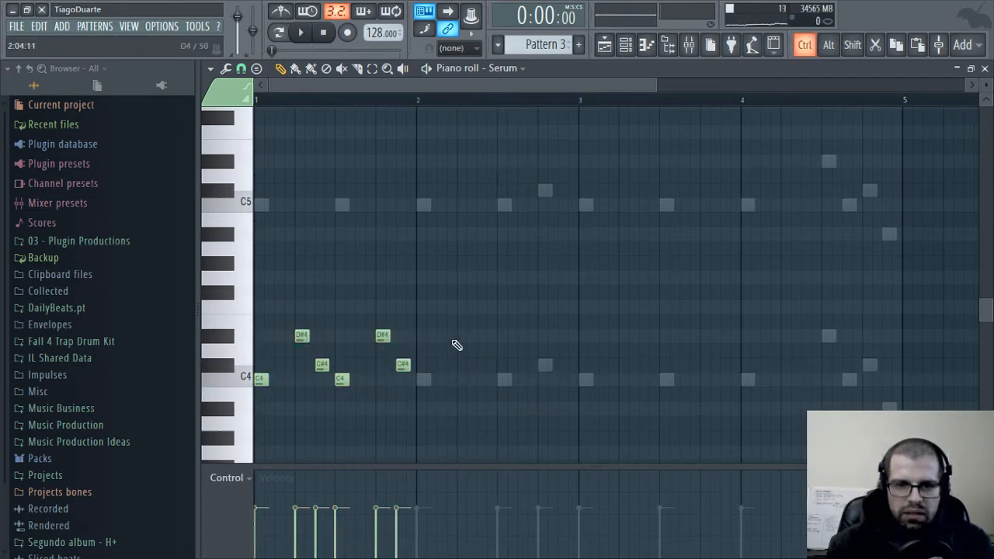
{"action": "left_click_drag", "start_coordinate": [474, 285], "coordinate": [425, 382], "text": "ctrl"}
{"action": "left_click_drag", "start_coordinate": [646, 272], "coordinate": [585, 391], "text": "ctrl"}
{"action": "left_click", "coordinate": [585, 427]}
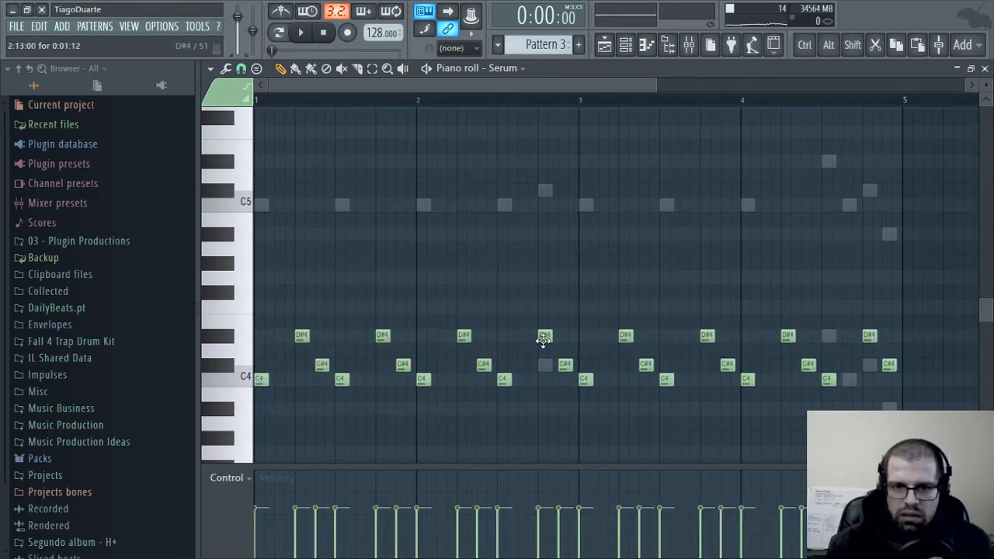
Swap the last two bass notes of bar 2 so that C#4 comes before D#4, and play the pattern
{"action": "left_click_drag", "start_coordinate": [544, 352], "coordinate": [545, 361]}
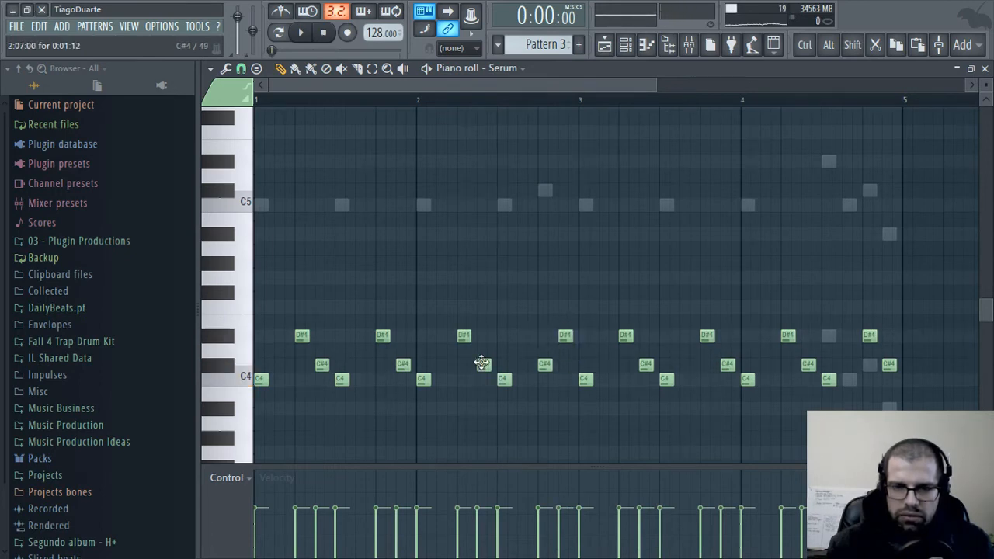
{"action": "key", "text": "space"}
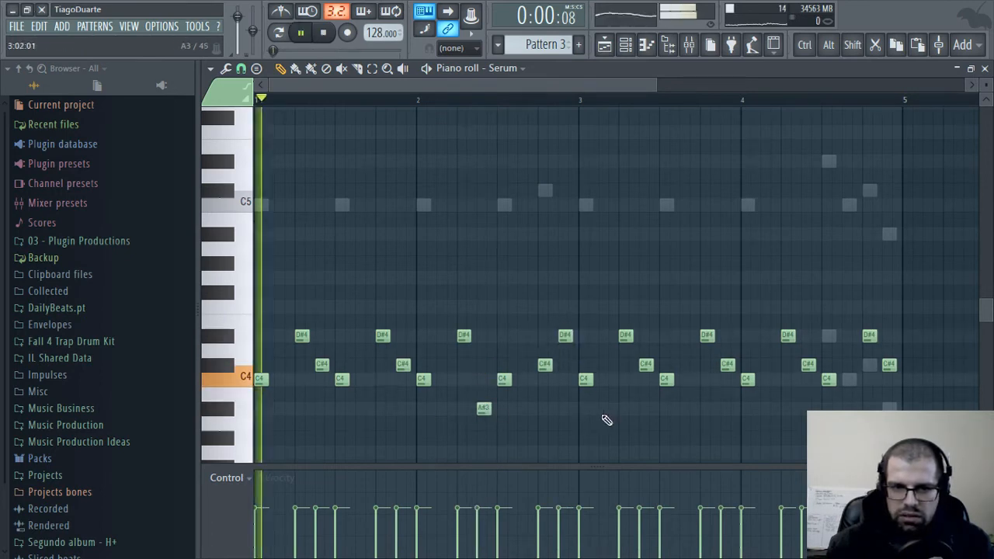
Try A#3 and D4 in place of the C#4 that follows the first D#4 in bar 2
{"action": "mouse_move", "coordinate": [641, 406]}
{"action": "left_mouse_down"}
{"action": "mouse_move", "coordinate": [497, 389]}
{"action": "mouse_move", "coordinate": [648, 399]}
{"action": "left_mouse_up"}
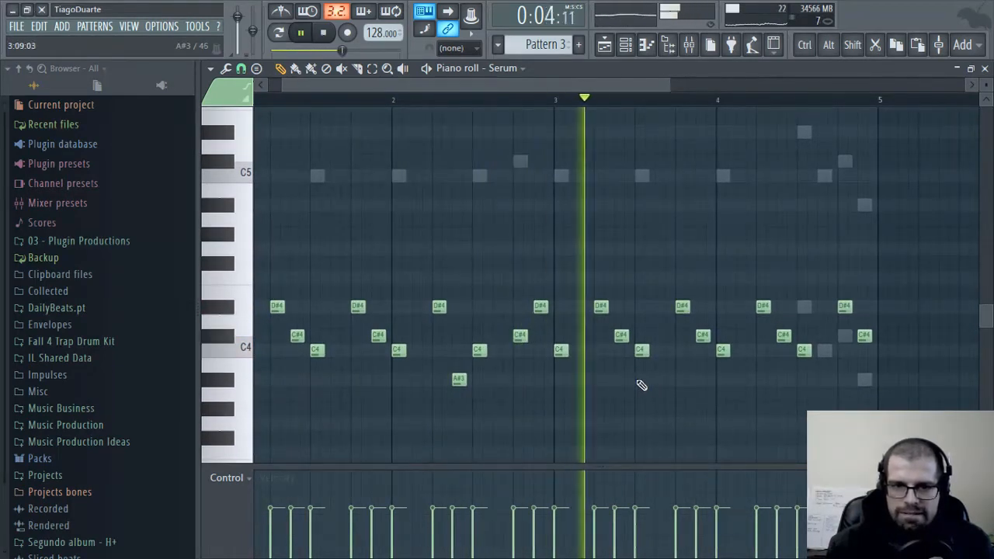
{"action": "left_click_drag", "start_coordinate": [457, 379], "coordinate": [458, 320]}
{"action": "key", "text": "space"}
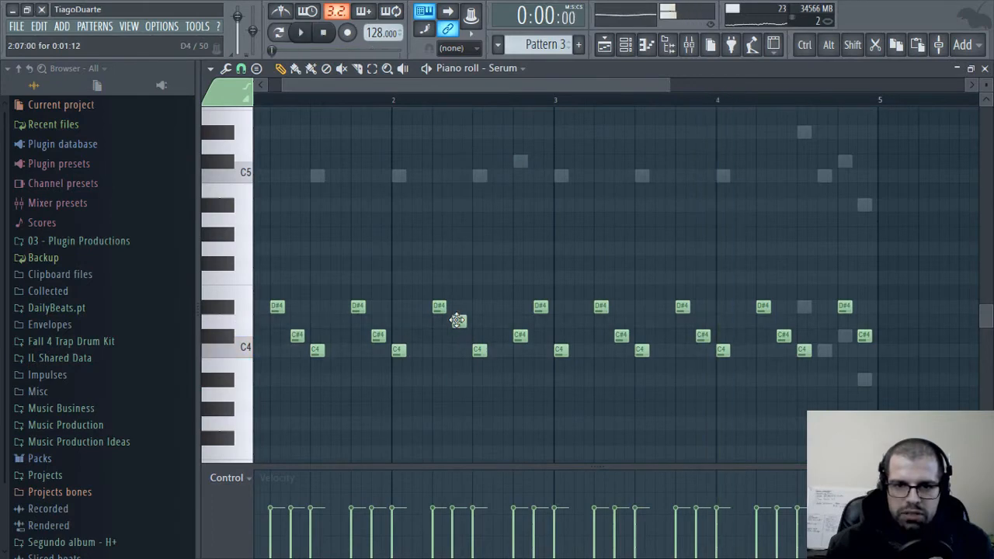
{"action": "left_click_drag", "start_coordinate": [407, 390], "coordinate": [455, 415]}
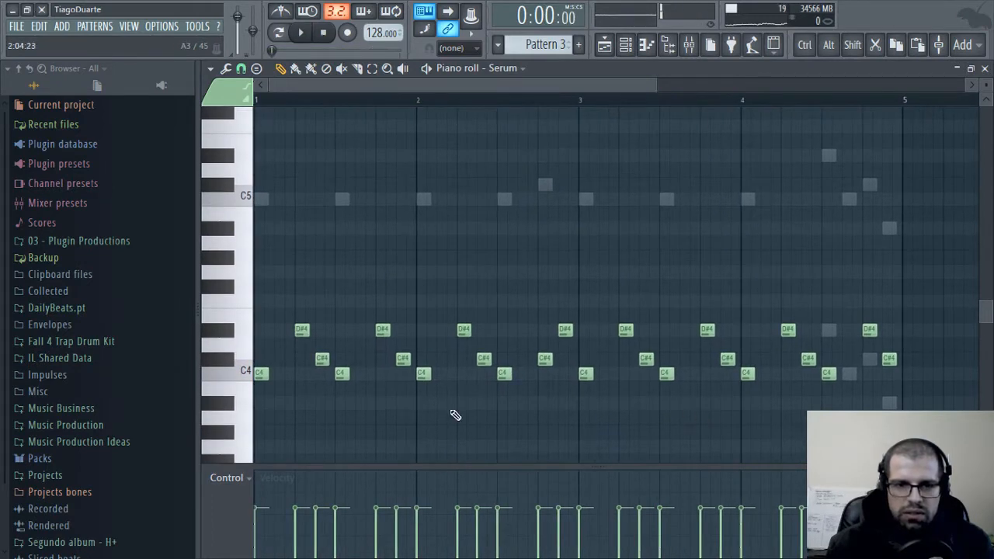
Delete the D#4 and C#4 at the end of bar 1 of the bass line and play it back
{"action": "key", "text": "space"}
{"action": "right_click", "coordinate": [403, 359]}
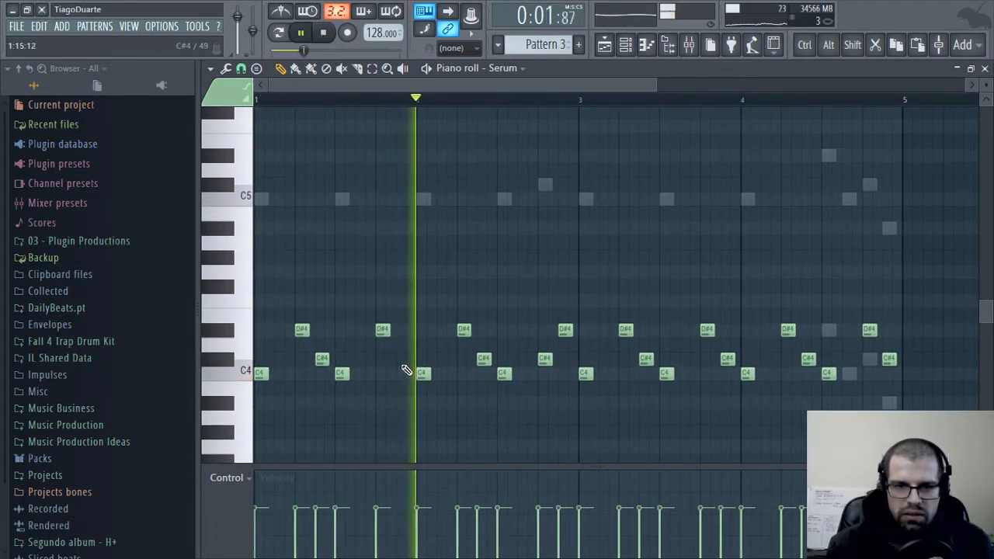
{"action": "key", "text": "space"}
{"action": "right_click", "coordinate": [383, 332]}
{"action": "key", "text": "space"}
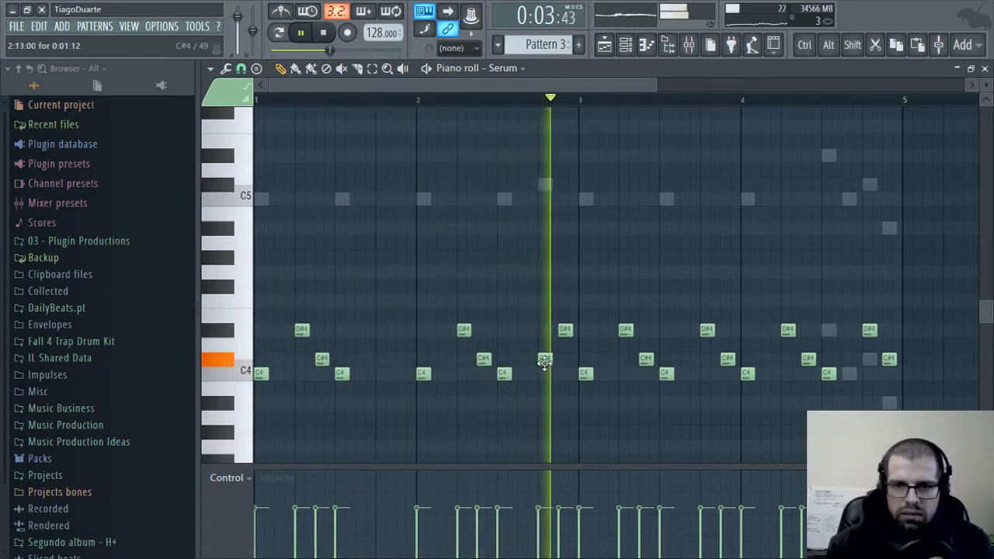
Rework the bass to C4, D#4, C#4, C4 in bar 3 and C4, D#4, C4, C#4, A#3 in bar 4, and close the piano roll
{"action": "key", "text": "ctrl+x"}
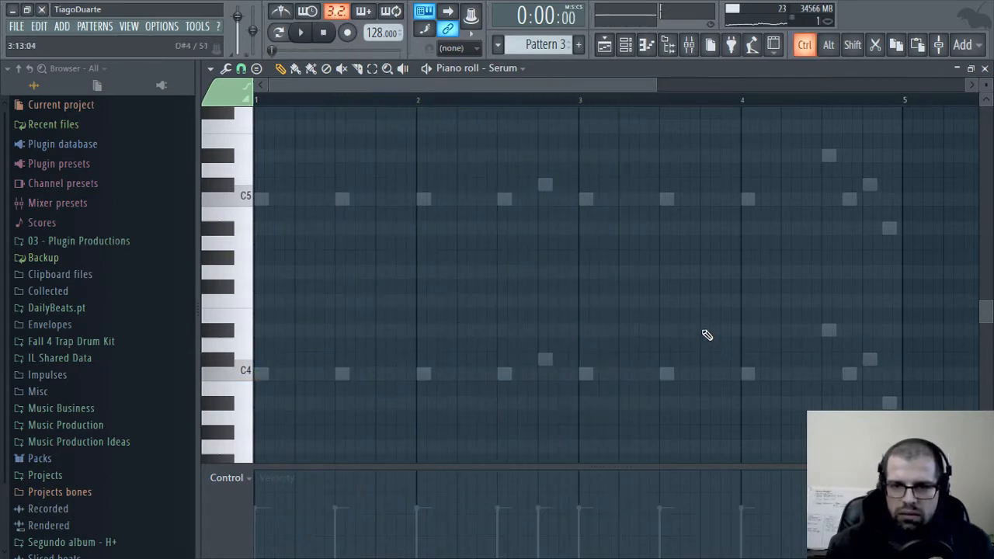
{"action": "key", "text": "ctrl+v"}
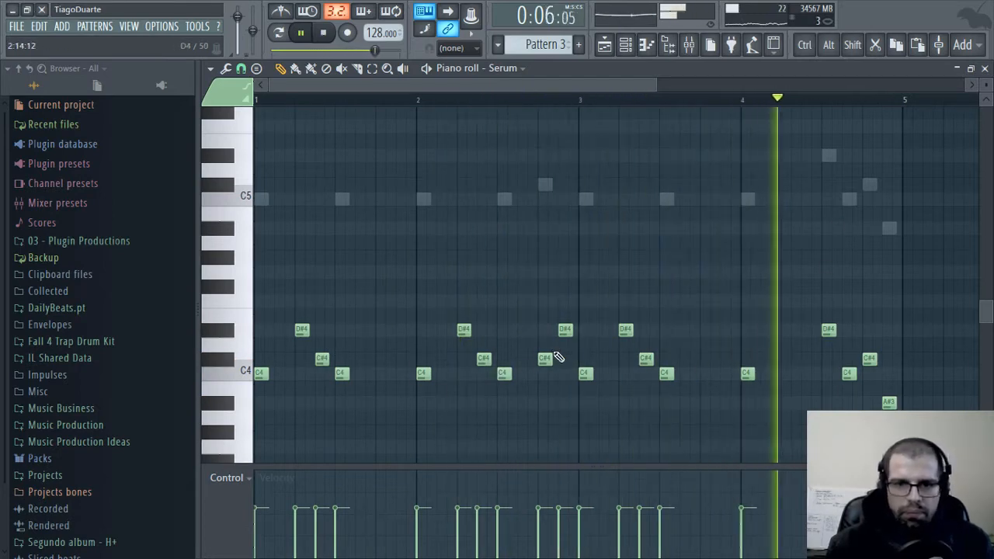
{"action": "left_click", "coordinate": [985, 69]}
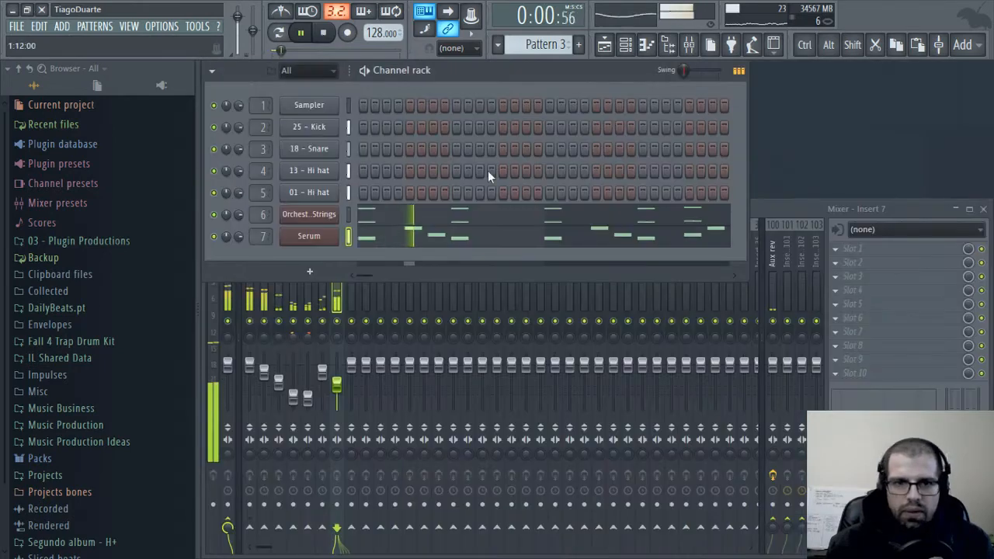
Route mixer track Insert 7 to the Mix track only, rename it Bass and lower its volume slightly
{"action": "left_click", "coordinate": [297, 400]}
{"action": "right_click", "coordinate": [249, 529]}
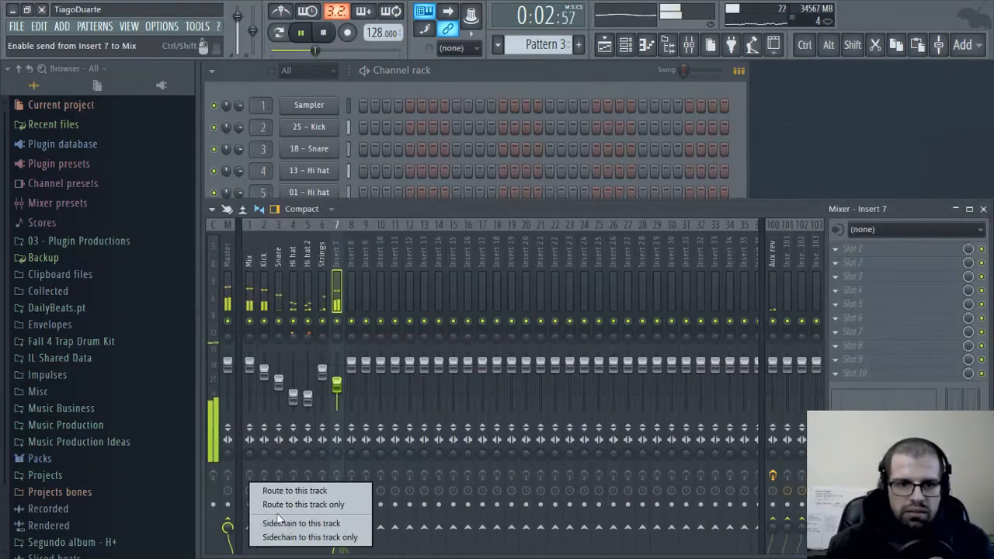
{"action": "left_click", "coordinate": [295, 502]}
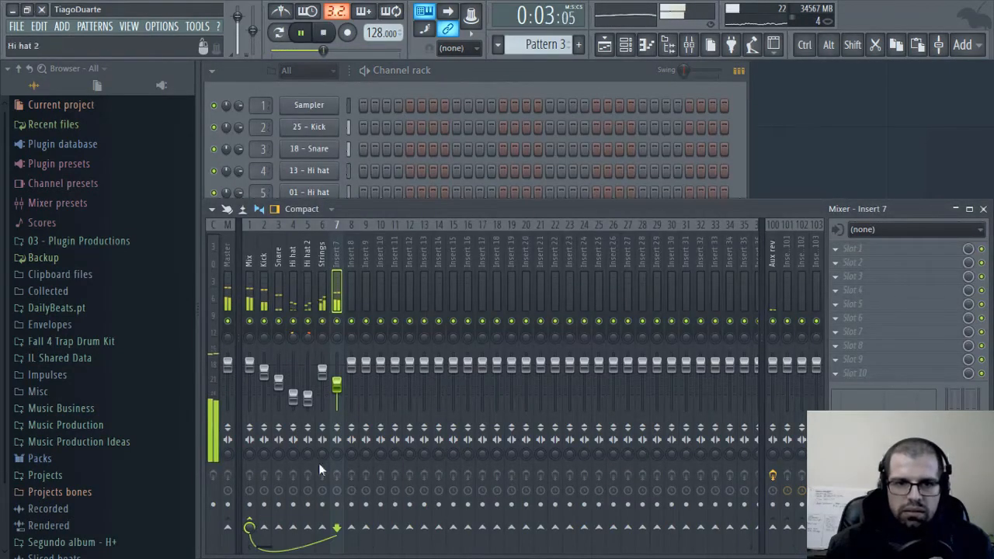
{"action": "double_click", "coordinate": [336, 251]}
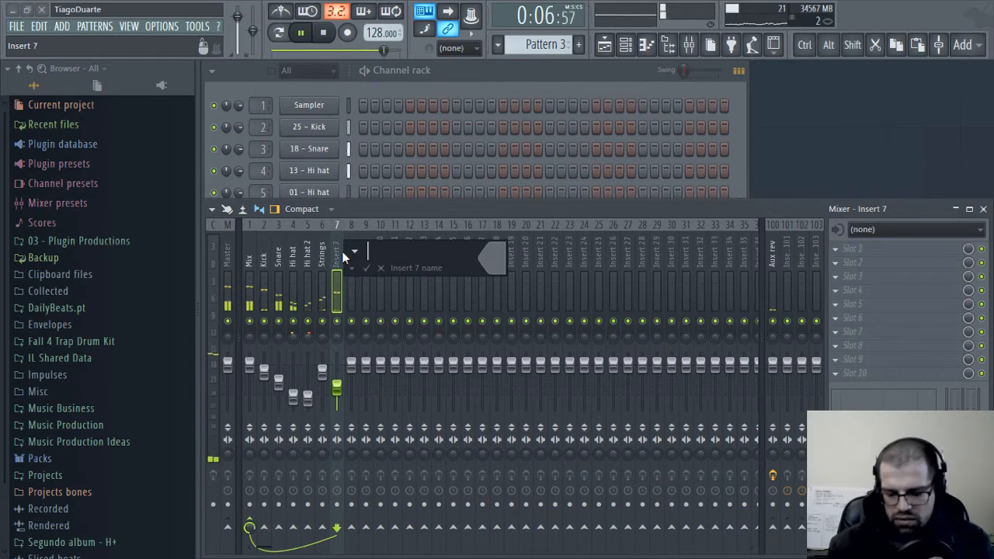
{"action": "type", "text": "Bass"}
{"action": "key", "text": "Return"}
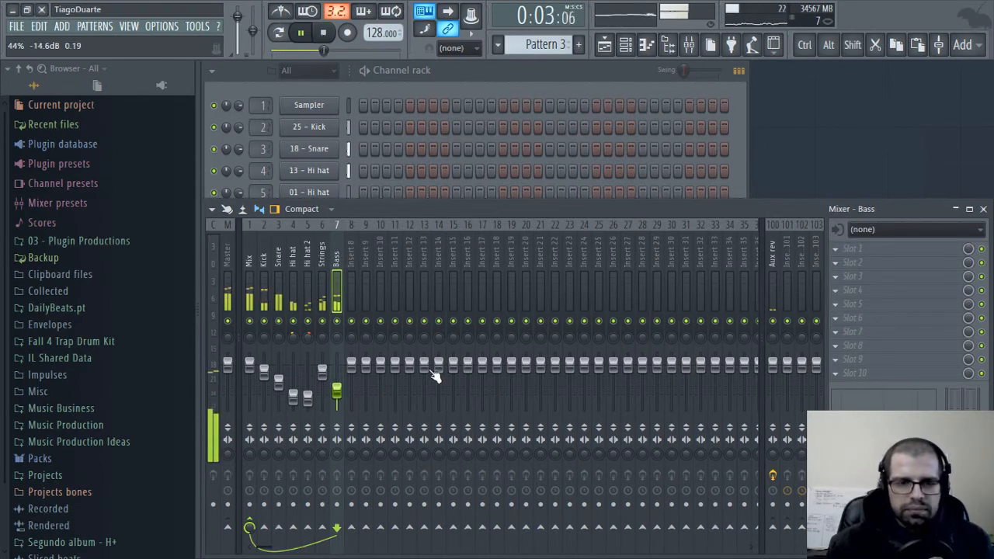
Rename the orchestral strings channel Strings and the Serum channel Bass, and lower the Bass mixer track's fader slightly
{"action": "left_click", "coordinate": [247, 259]}
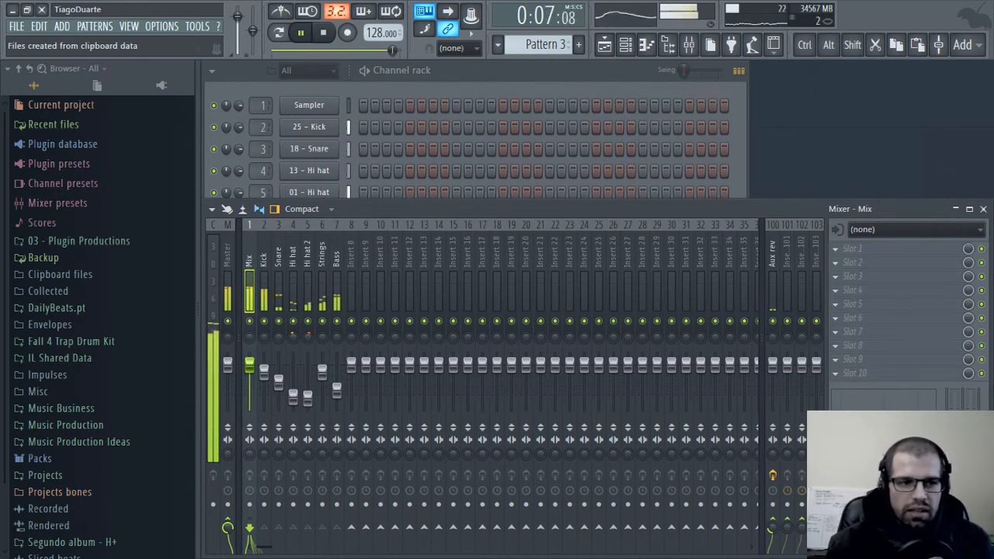
{"action": "left_click", "coordinate": [458, 92]}
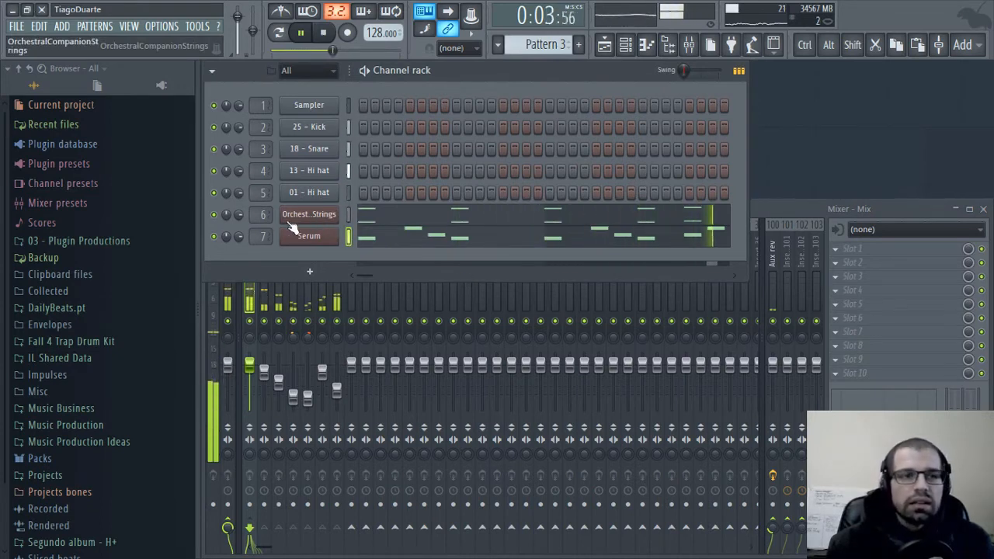
{"action": "left_click", "coordinate": [317, 216], "text": "shift"}
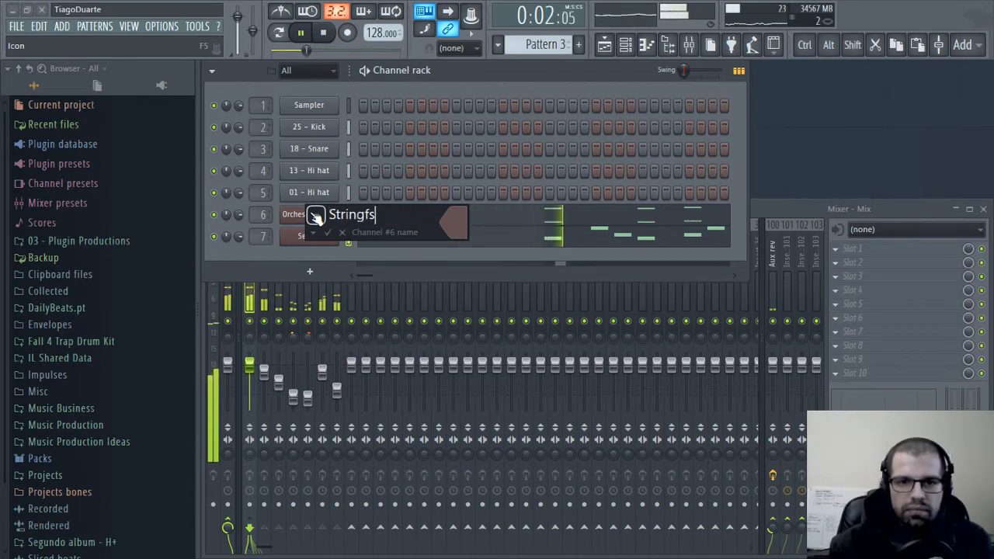
{"action": "type", "text": "Strings"}
{"action": "key", "text": "Return"}
{"action": "left_click", "coordinate": [317, 237], "text": "shift"}
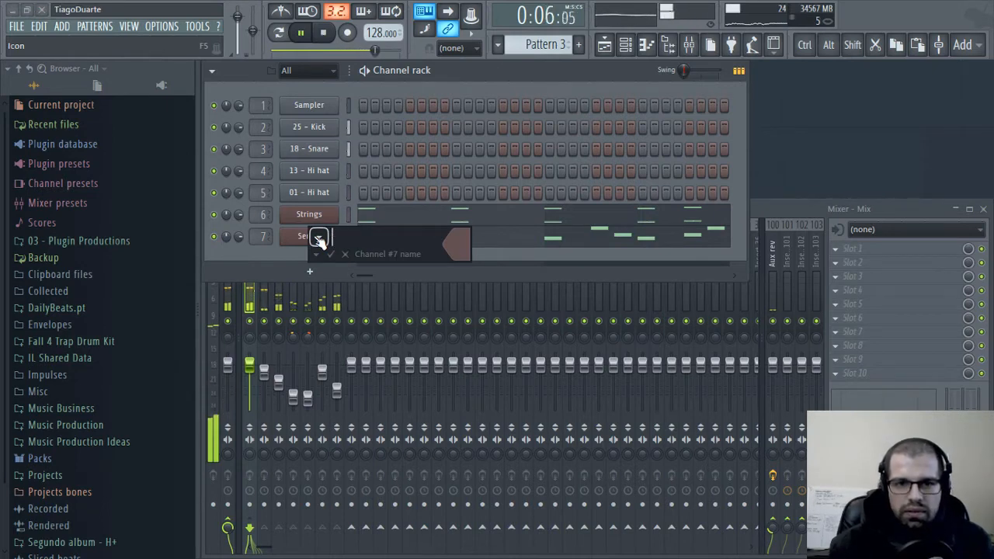
{"action": "type", "text": "Bass"}
{"action": "key", "text": "Return"}
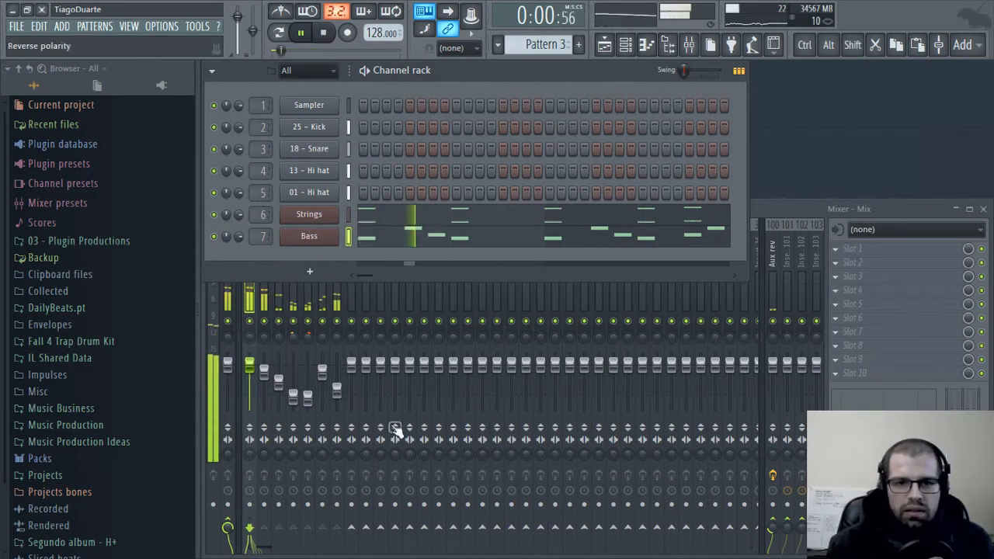
{"action": "left_click", "coordinate": [337, 392]}
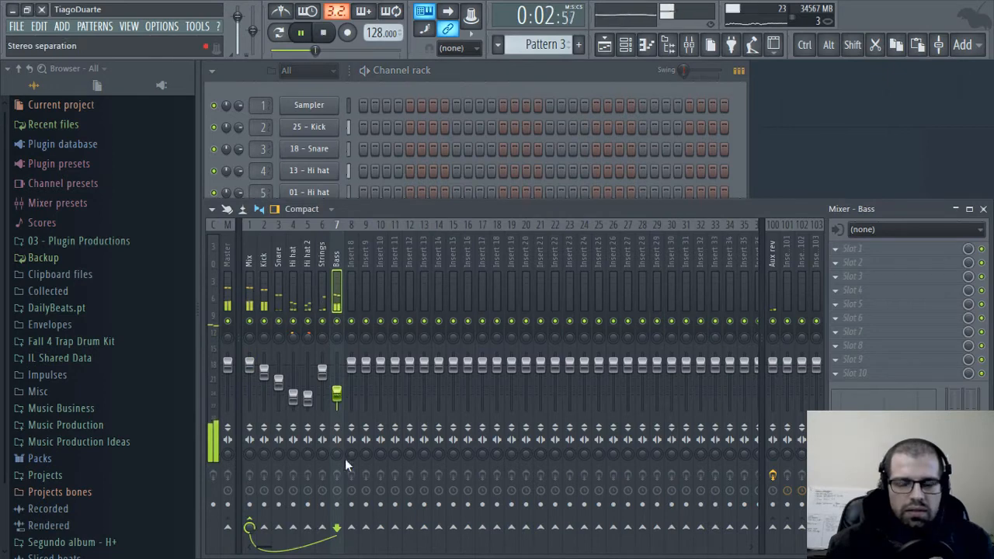
{"action": "left_click", "coordinate": [457, 75]}
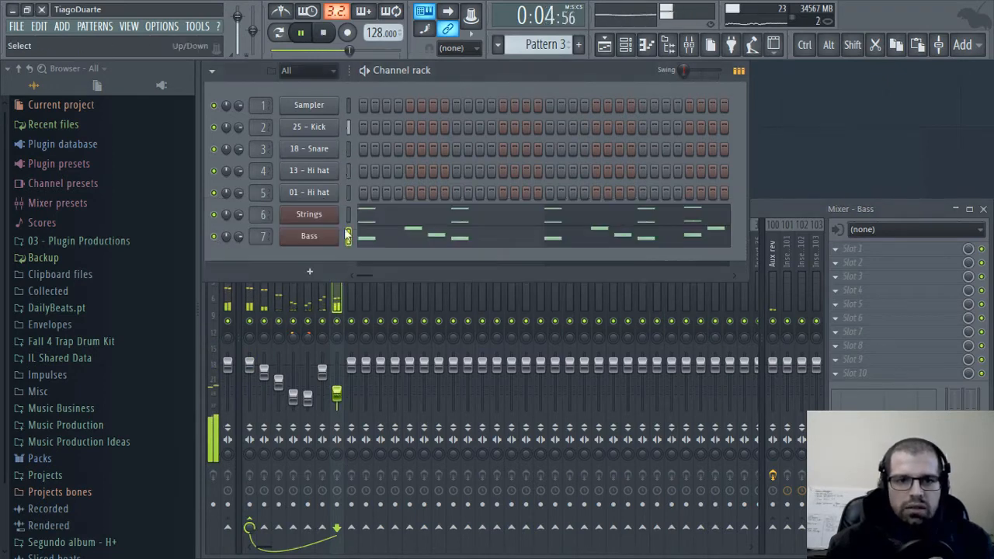
{"action": "left_click", "coordinate": [311, 272]}
{"action": "mouse_move", "coordinate": [338, 307]}
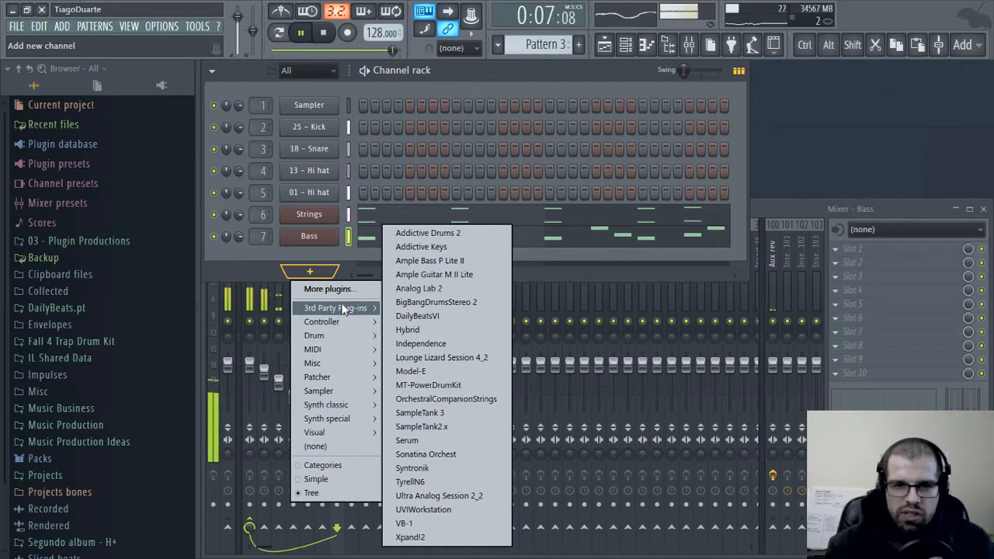
{"action": "left_click", "coordinate": [241, 265]}
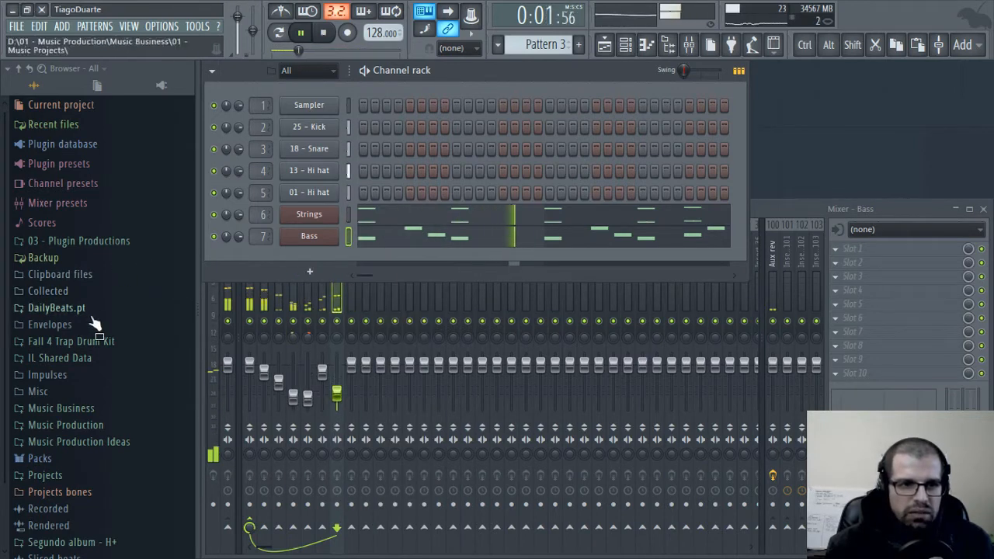
Add the Electric keyboard instrument from the Packs library as a new channel and close its DirectWave window
{"action": "left_click", "coordinate": [39, 458]}
{"action": "scroll", "coordinate": [46, 427], "scroll_direction": "down", "scroll_amount": 5}
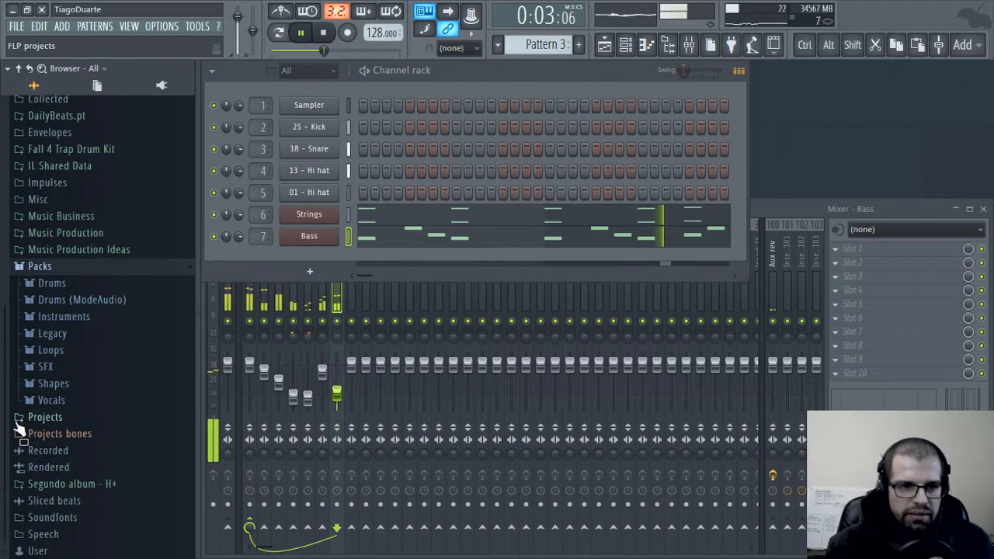
{"action": "left_click", "coordinate": [66, 316]}
{"action": "left_click", "coordinate": [69, 367]}
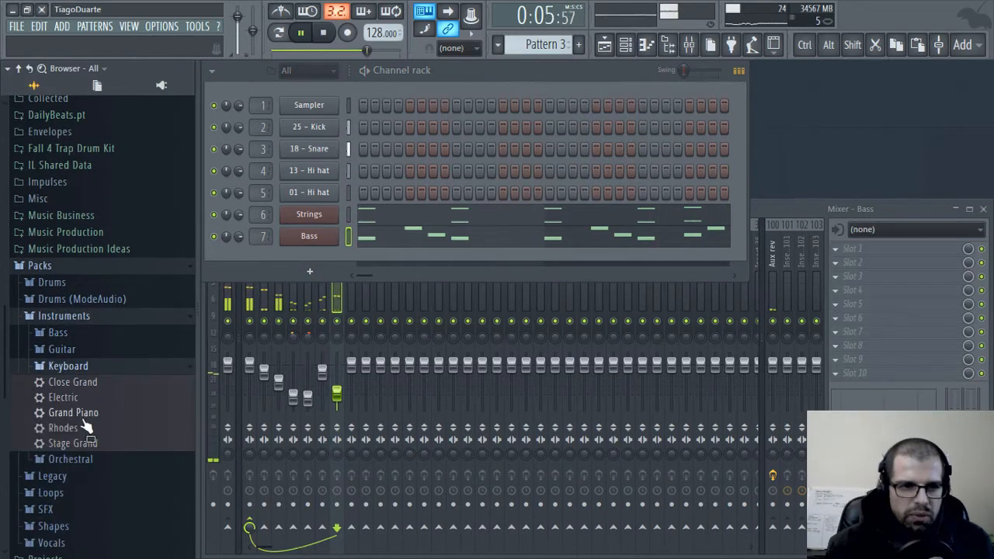
{"action": "left_click_drag", "start_coordinate": [239, 301], "coordinate": [296, 252]}
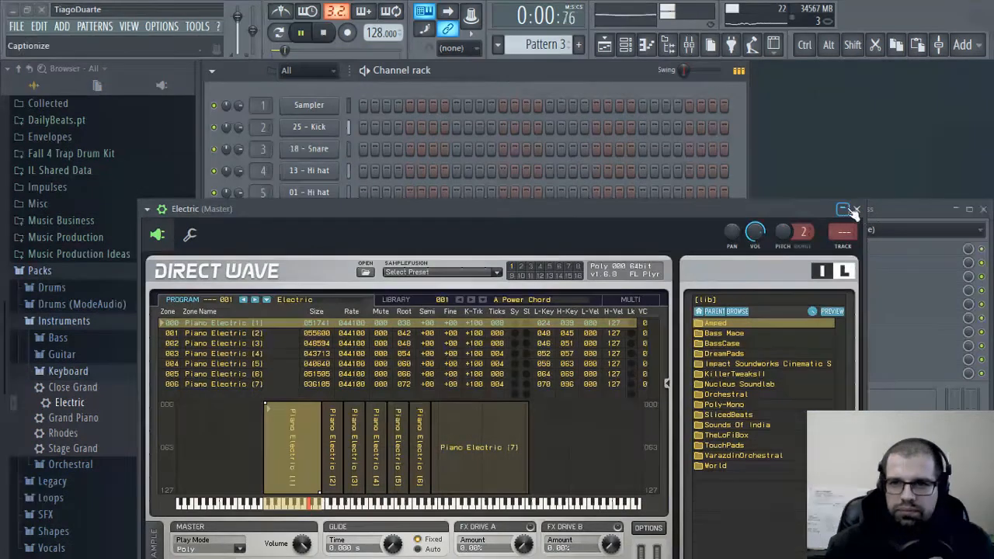
{"action": "left_click", "coordinate": [855, 209]}
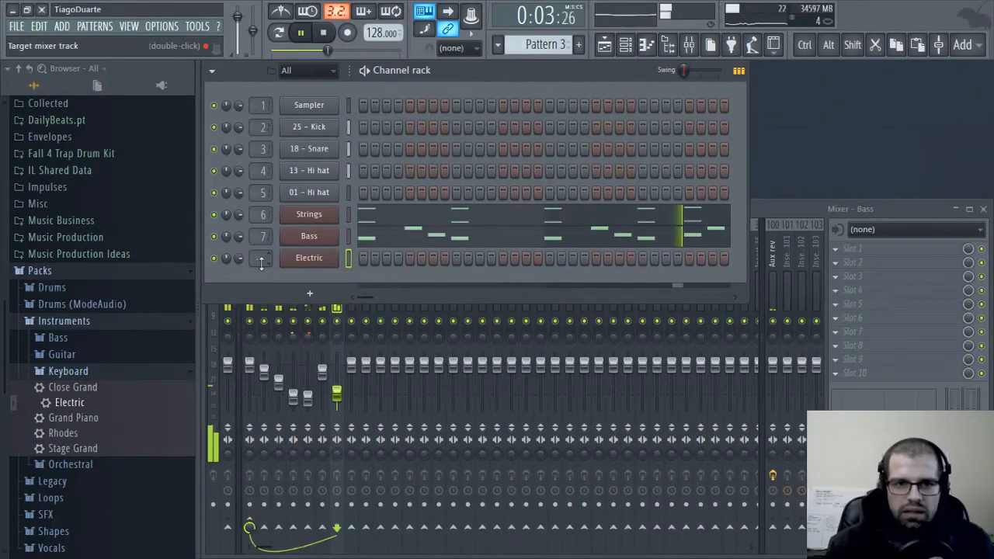
Assign the Electric channel to mixer track Insert 8 and route that track to Mix only
{"action": "left_click", "coordinate": [904, 205]}
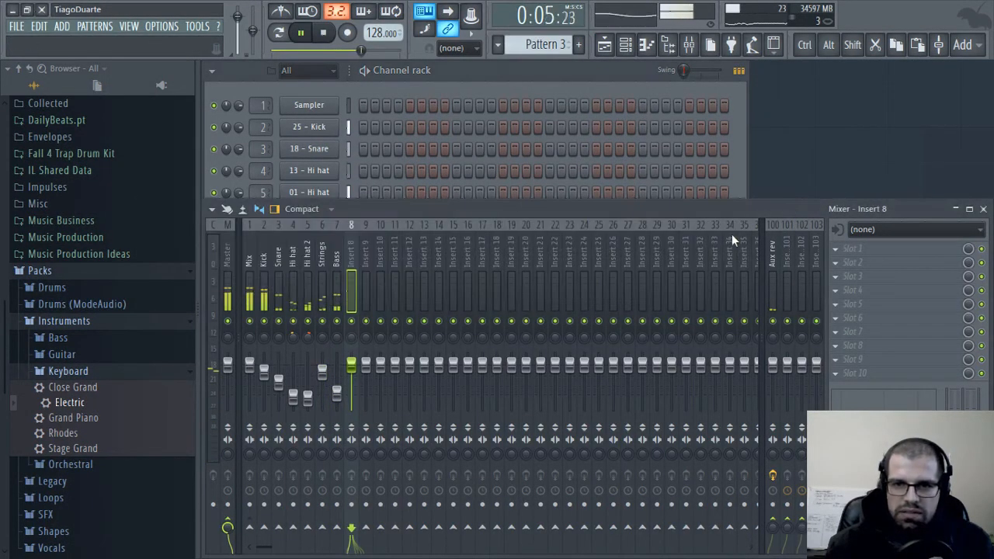
{"action": "right_click", "coordinate": [253, 528]}
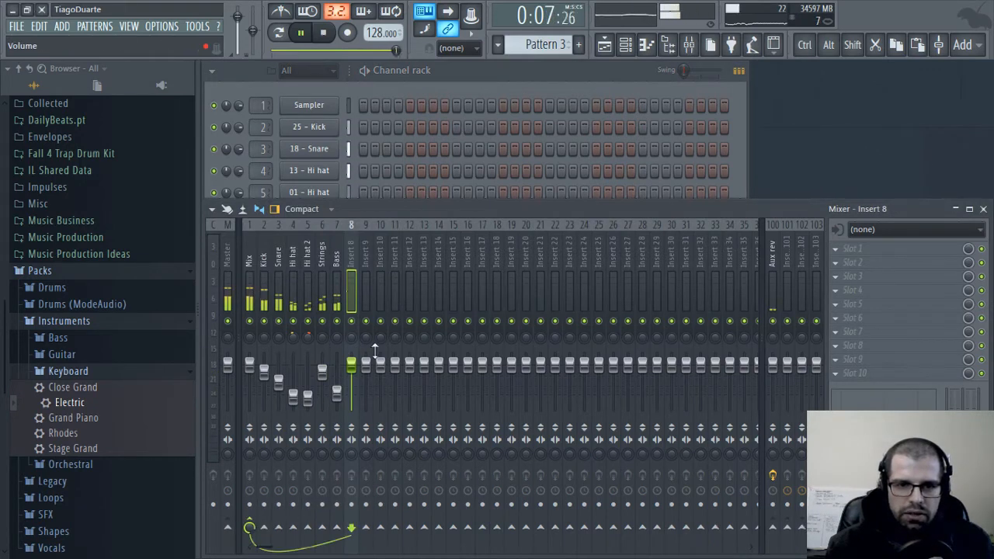
In the Electric channel's piano roll, draw a C4, D#4, G4 chord from 1:05 to just past the start of bar 2
{"action": "left_click", "coordinate": [400, 105]}
{"action": "right_click", "coordinate": [315, 256]}
{"action": "left_click", "coordinate": [355, 257]}
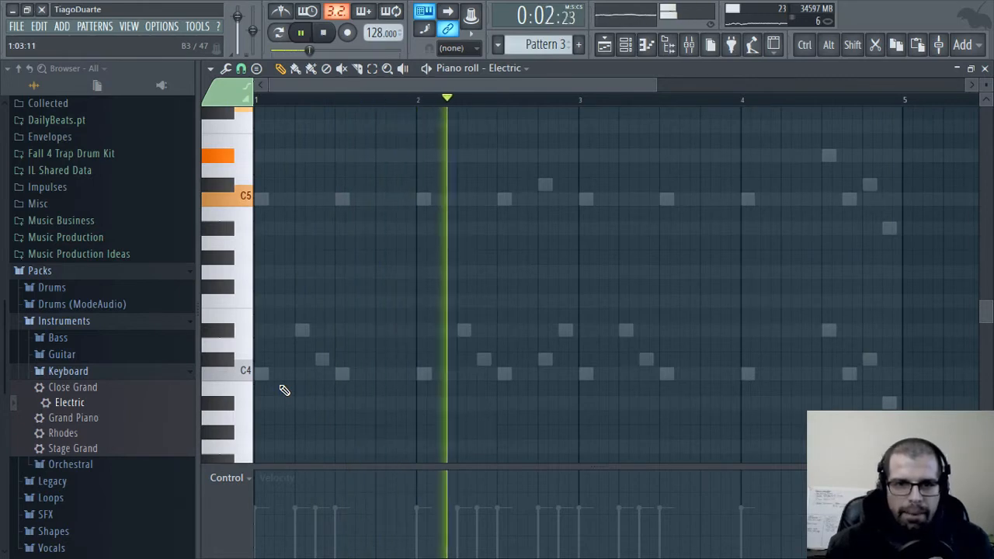
{"action": "left_click", "coordinate": [307, 374]}
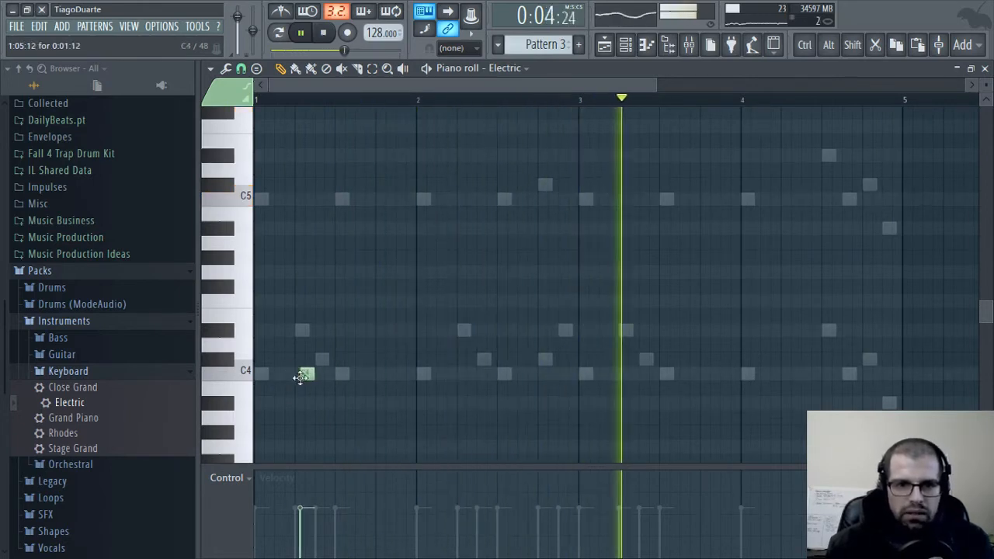
{"action": "left_click_drag", "start_coordinate": [318, 373], "coordinate": [421, 375]}
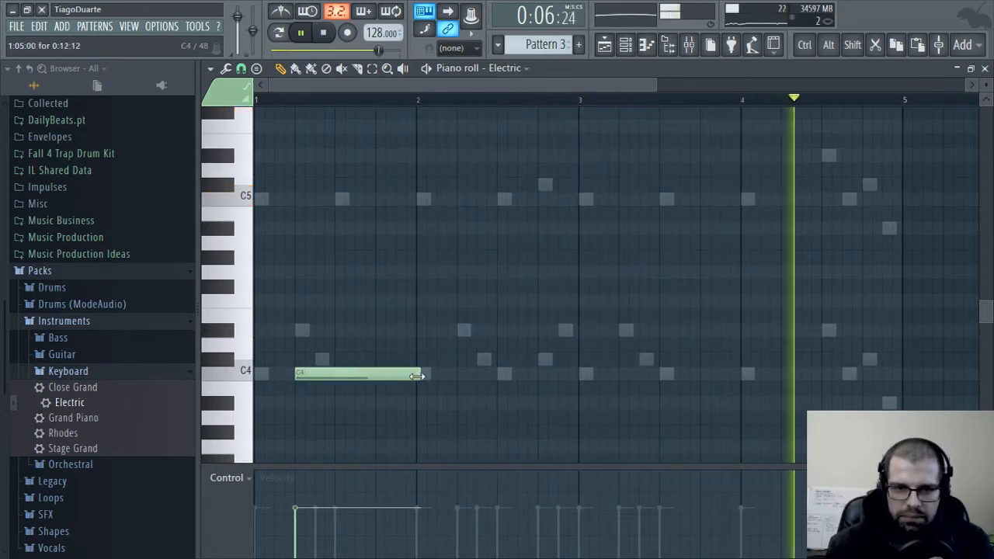
{"action": "left_click", "coordinate": [301, 330]}
{"action": "left_click", "coordinate": [303, 271]}
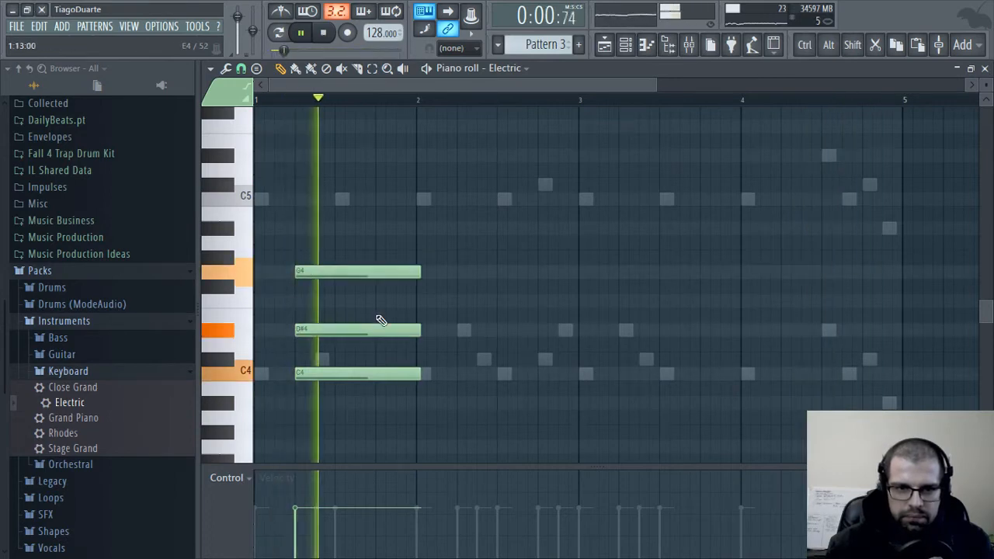
Stop playback and transpose the Electric chord up one octave to C5, D#5 and G5
{"action": "key", "text": "space"}
{"action": "key", "text": "ctrl+Up"}
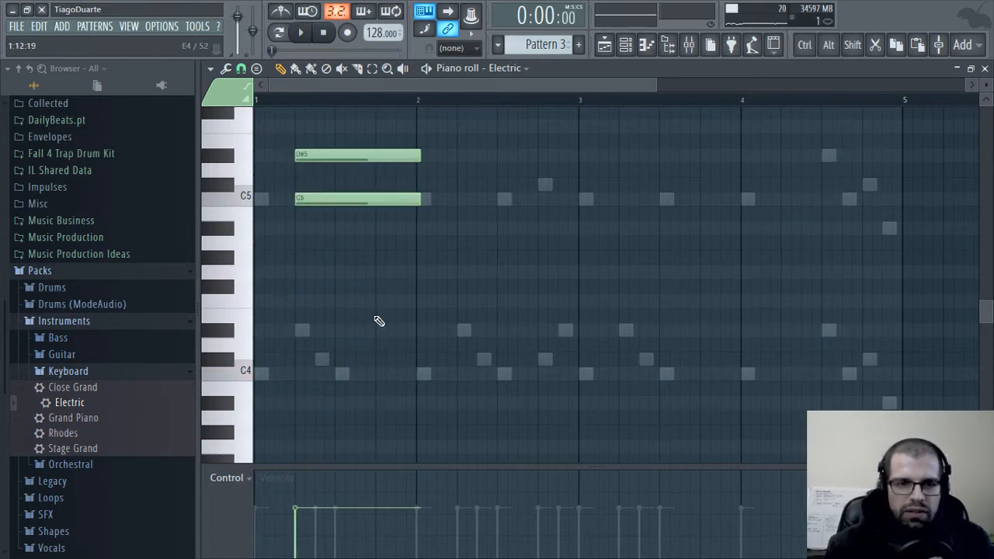
{"action": "scroll", "coordinate": [451, 367], "scroll_direction": "up", "scroll_amount": 4}
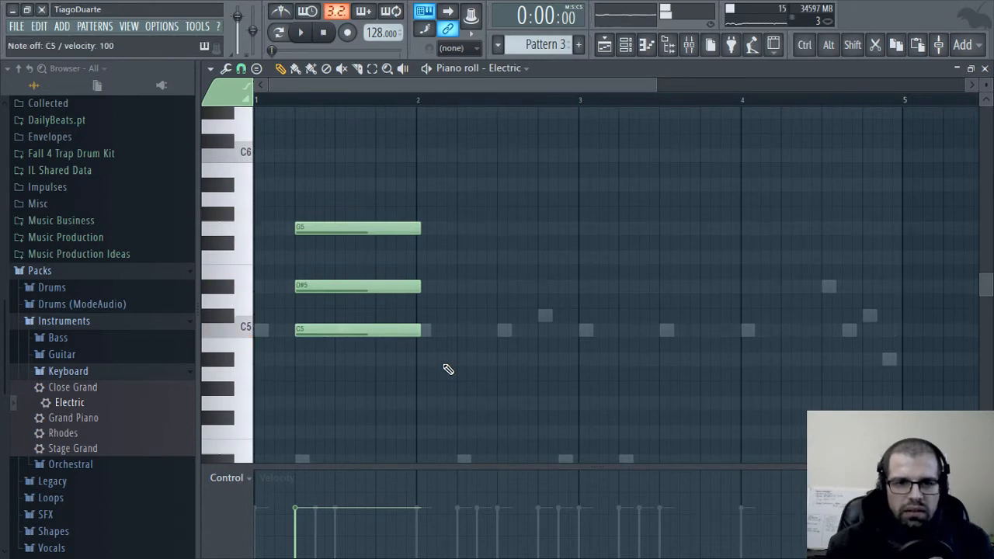
Lengthen the C5, D#5, G5 chord to 1:09:00 and duplicate it to start at 3:05
{"action": "key", "text": "space"}
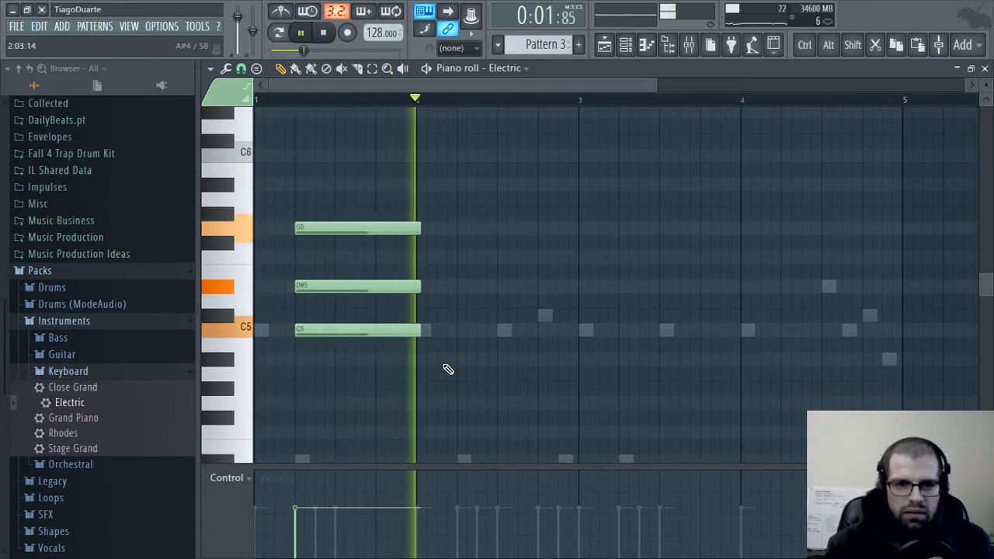
{"action": "left_click_drag", "start_coordinate": [449, 380], "coordinate": [404, 232]}
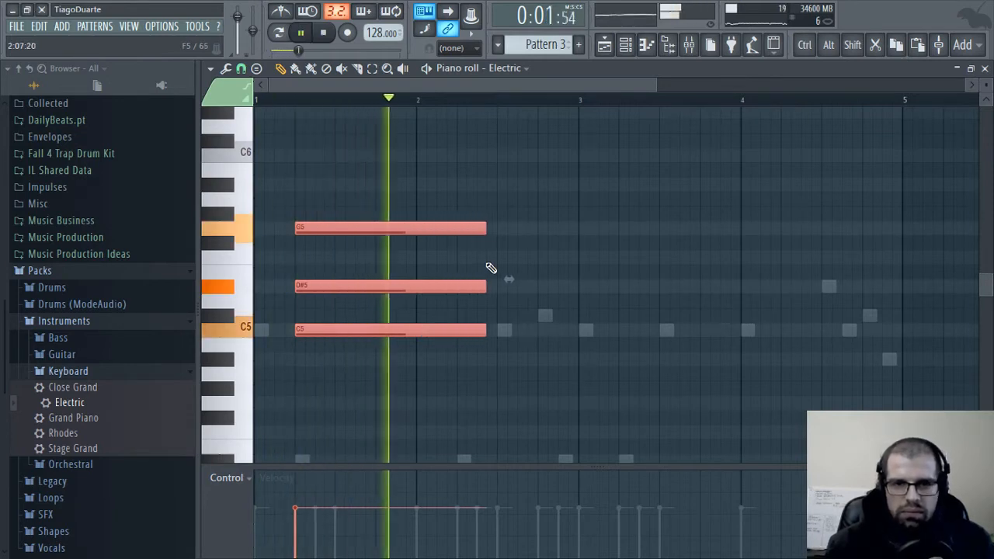
{"action": "key", "text": "space"}
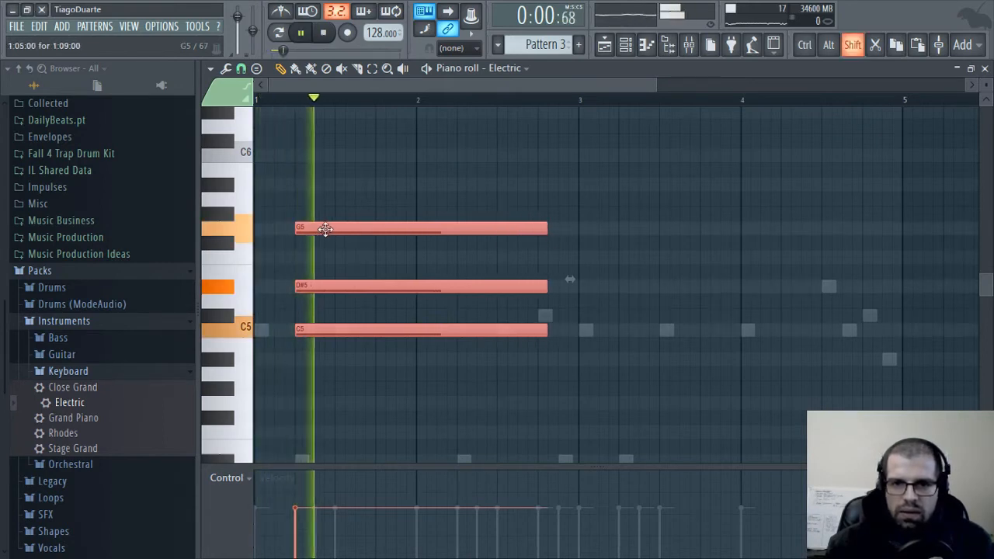
{"action": "key", "text": "ctrl+b"}
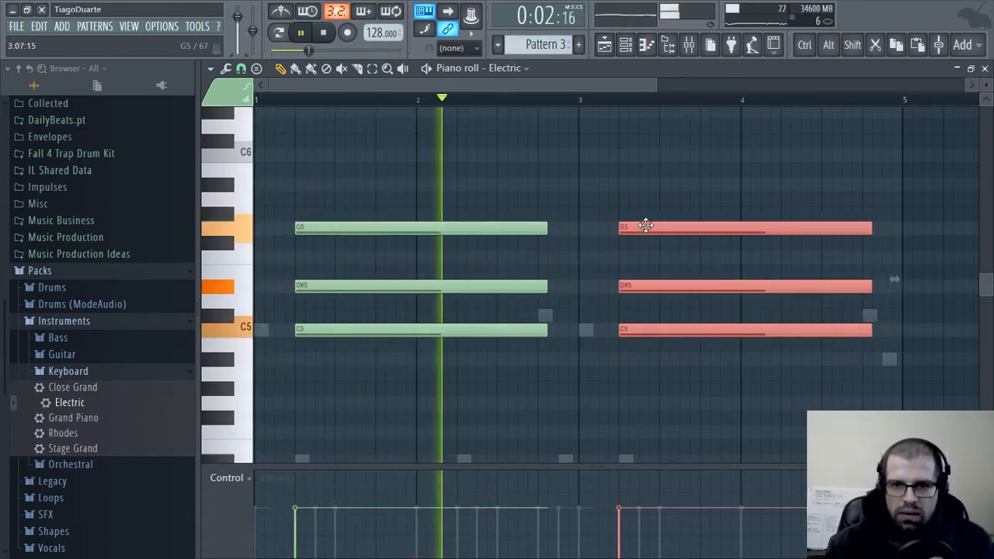
Try the second chord with F5 in the middle and with A#4 as its lowest note, returning it to C5, D#5 and G5
{"action": "left_click", "coordinate": [670, 266], "text": "ctrl"}
{"action": "left_click_drag", "start_coordinate": [661, 288], "coordinate": [653, 256]}
{"action": "key", "text": "space"}
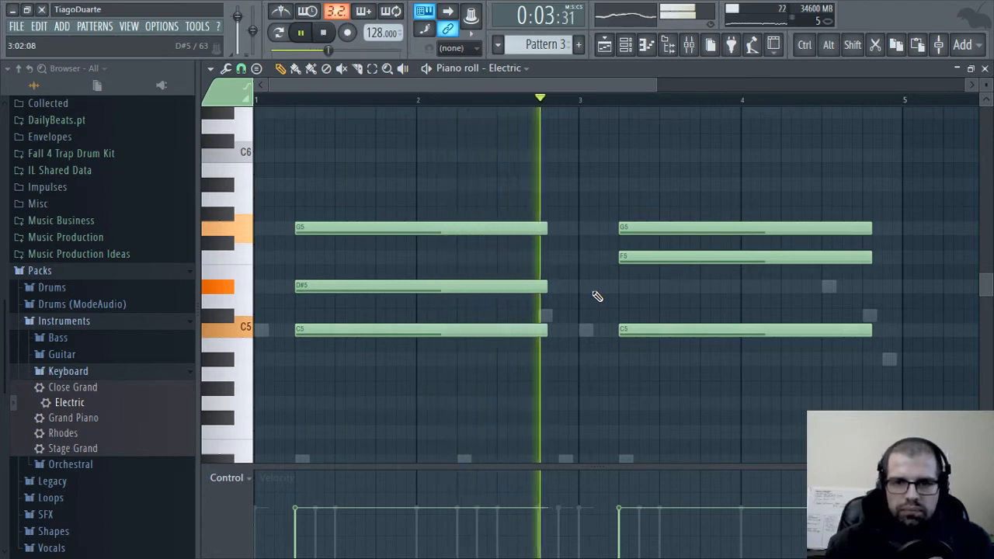
{"action": "key", "text": "space"}
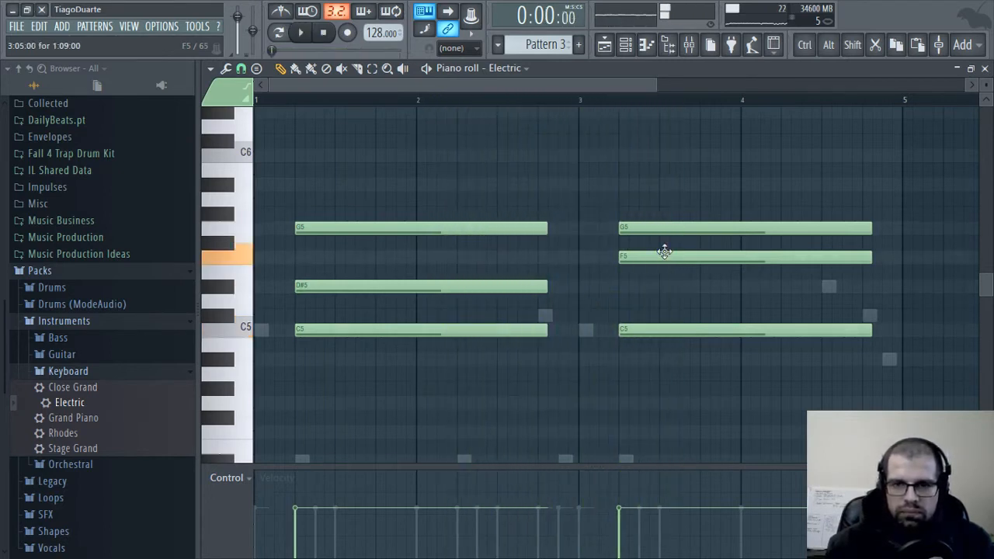
{"action": "left_click_drag", "start_coordinate": [661, 257], "coordinate": [664, 285]}
{"action": "left_click_drag", "start_coordinate": [658, 324], "coordinate": [661, 365]}
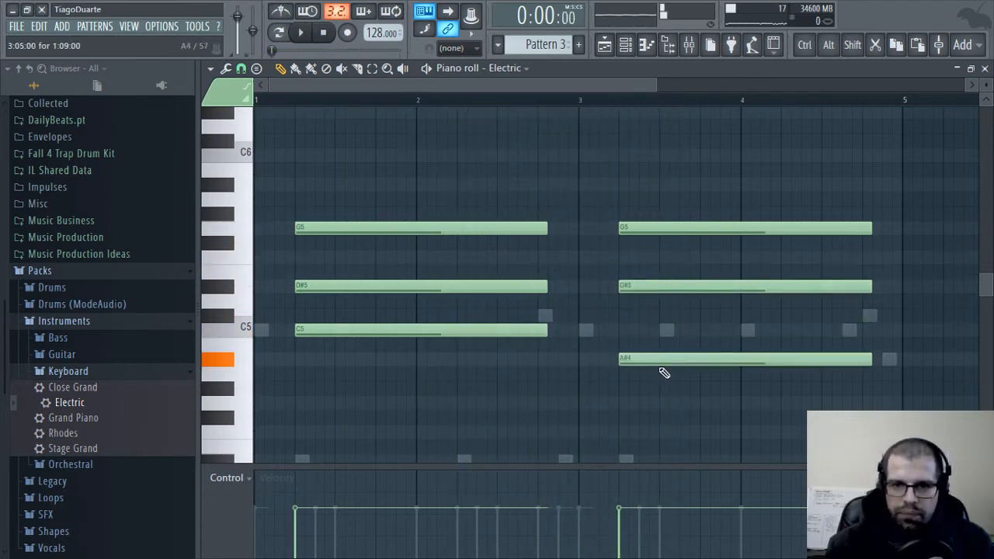
{"action": "key", "text": "alt"}
{"action": "right_click", "coordinate": [722, 332], "text": "alt"}
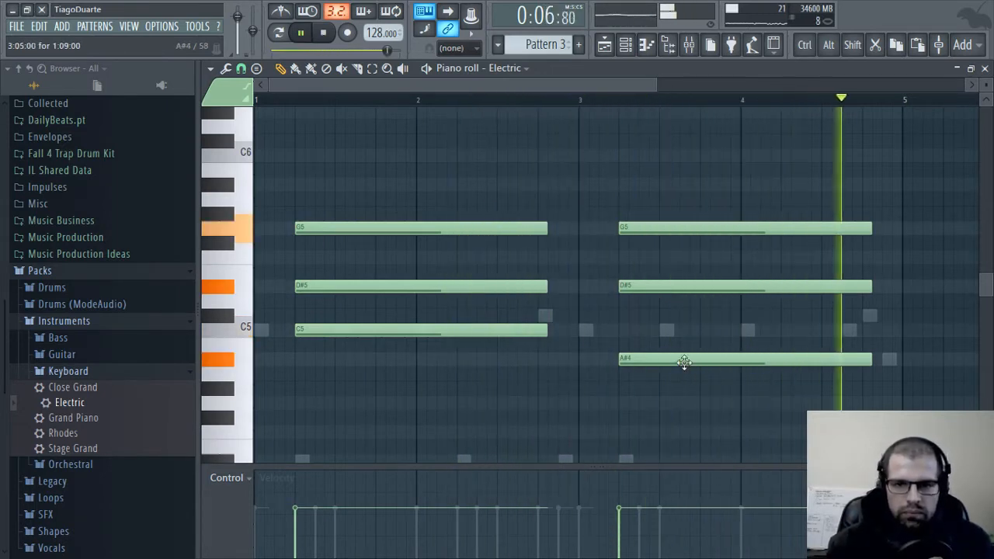
{"action": "left_click_drag", "start_coordinate": [683, 362], "coordinate": [684, 328]}
Shorten the second chord to end just before 4:09 and follow it with two-step D#5, C5, C#5 and A#4 notes through bar 4
{"action": "left_click_drag", "start_coordinate": [904, 378], "coordinate": [817, 228]}
{"action": "left_click", "coordinate": [824, 285]}
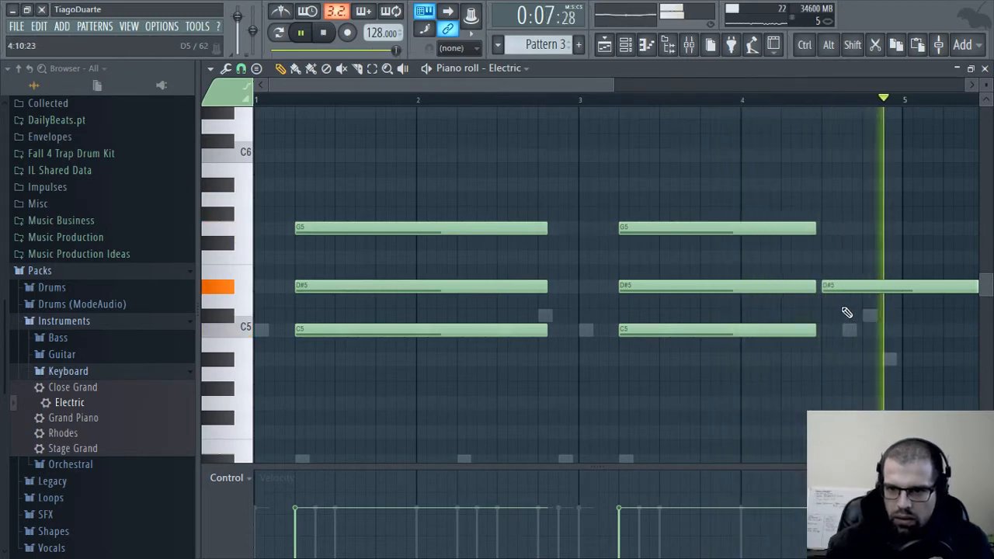
{"action": "right_click", "coordinate": [843, 287], "text": "shift"}
{"action": "right_click", "coordinate": [868, 292]}
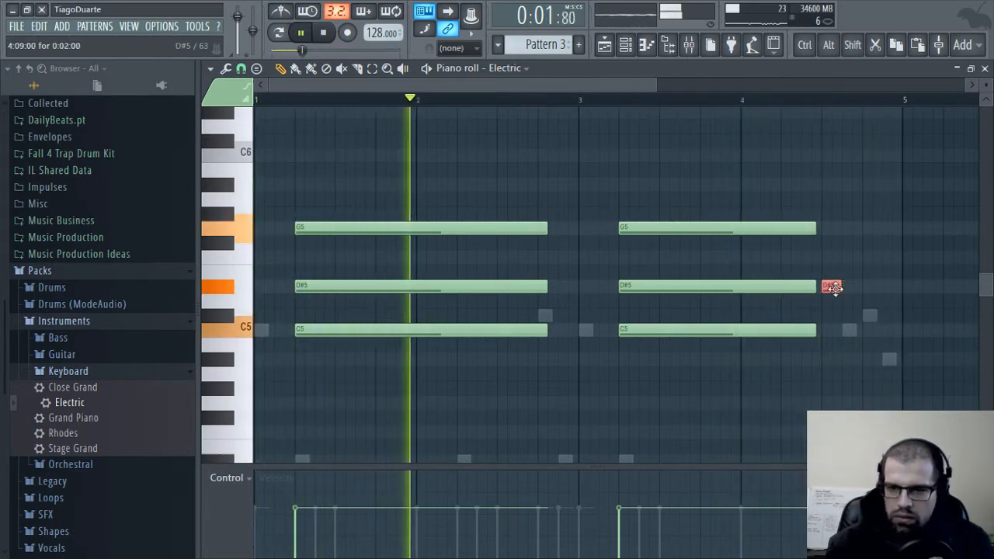
{"action": "left_click", "coordinate": [835, 287]}
{"action": "left_click", "coordinate": [844, 330]}
{"action": "left_click", "coordinate": [845, 330]}
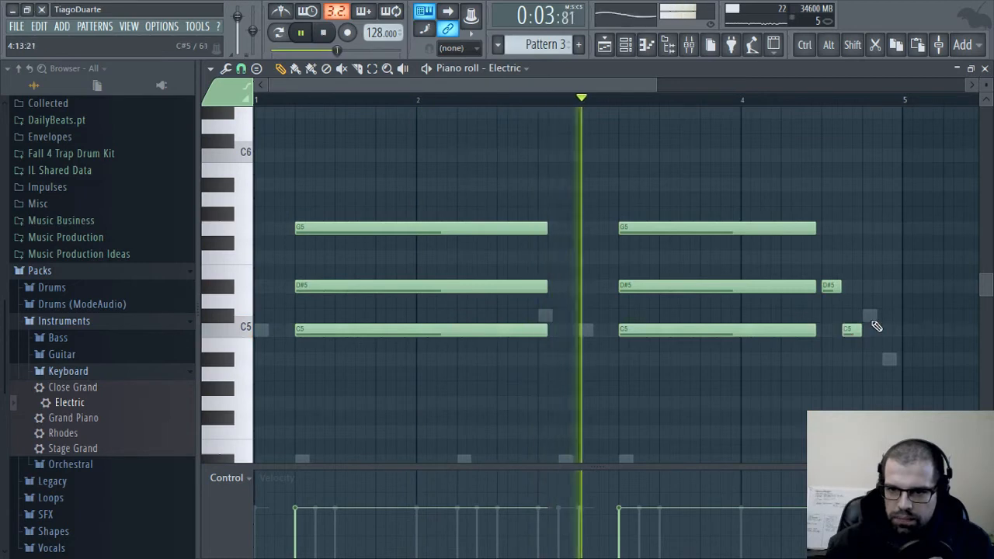
{"action": "left_click", "coordinate": [866, 315]}
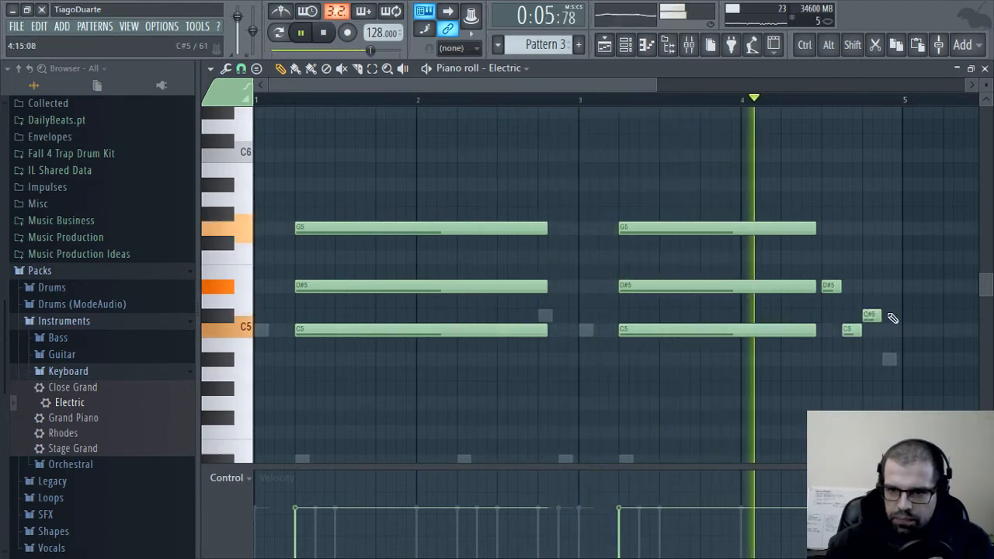
{"action": "left_click", "coordinate": [892, 359]}
Transpose the four-note run at the end of bar 4 up one octave to D#6, C6, C#6 and A#5
{"action": "left_click_drag", "start_coordinate": [909, 377], "coordinate": [841, 281]}
{"action": "key", "text": "ctrl+Up"}
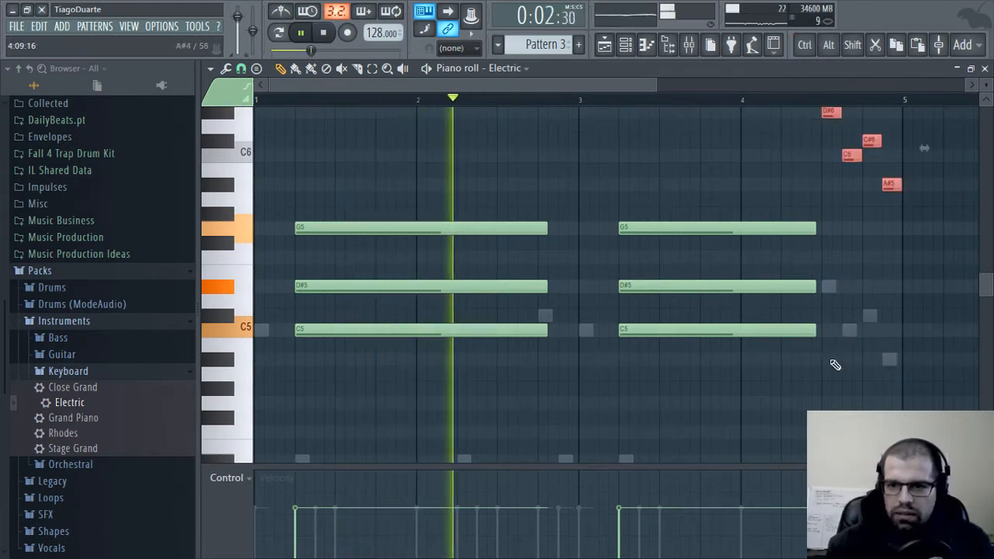
{"action": "left_click", "coordinate": [839, 381], "text": "ctrl"}
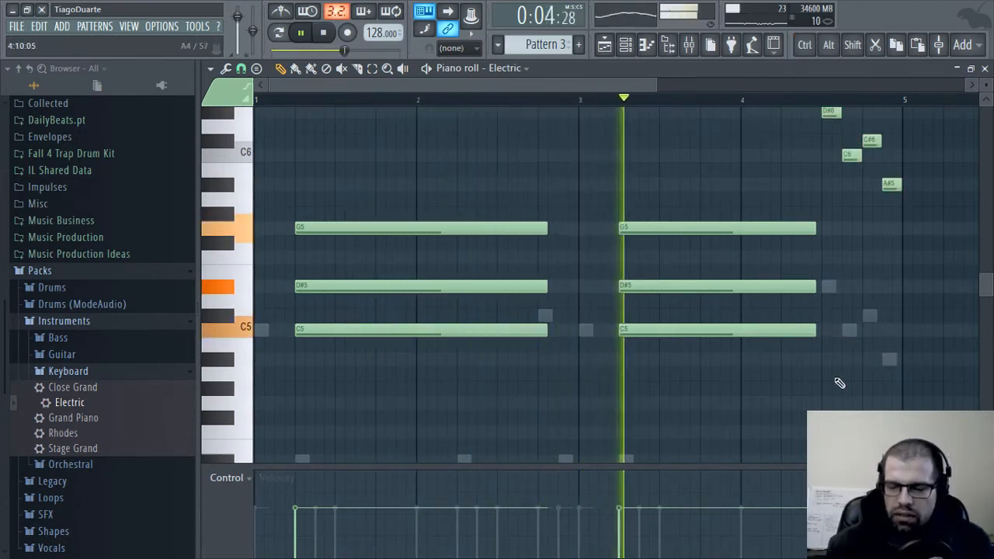
Add sustained C6 notes from bar 1 to bar 3 and from bar 3 to the second chord's end, matching the chords' velocity
{"action": "scroll", "coordinate": [838, 383], "scroll_direction": "up", "scroll_amount": 3}
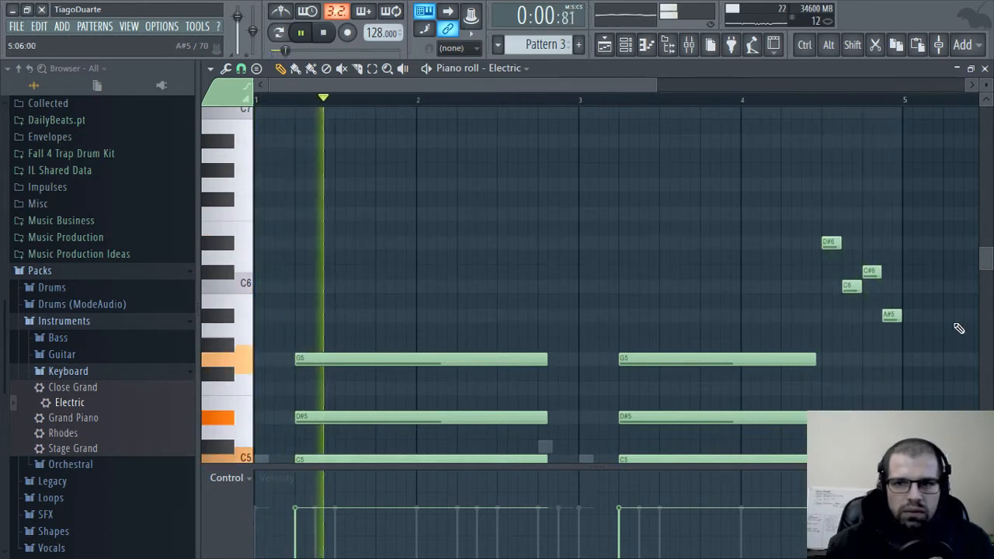
{"action": "left_click", "coordinate": [265, 287]}
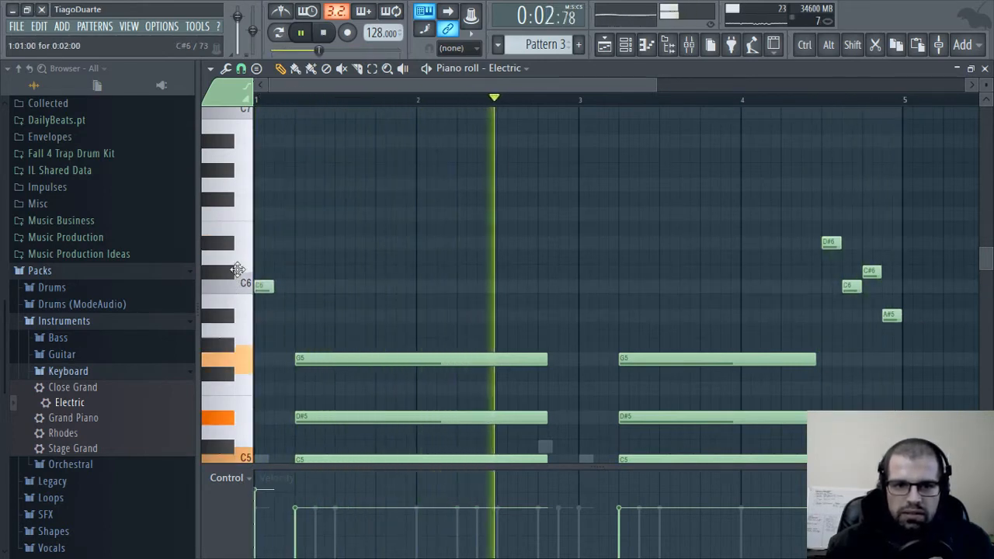
{"action": "left_click_drag", "start_coordinate": [281, 286], "coordinate": [416, 293]}
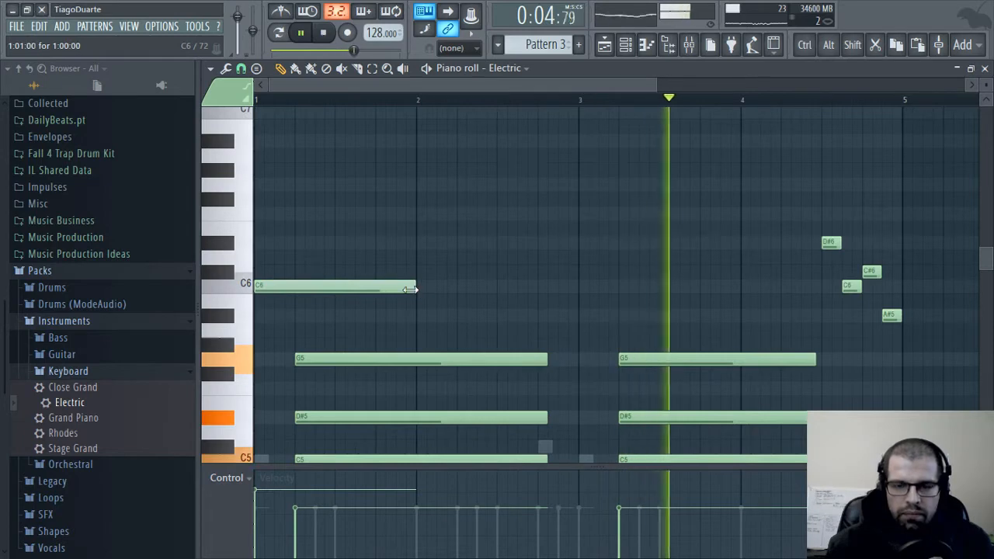
{"action": "left_click", "coordinate": [581, 287]}
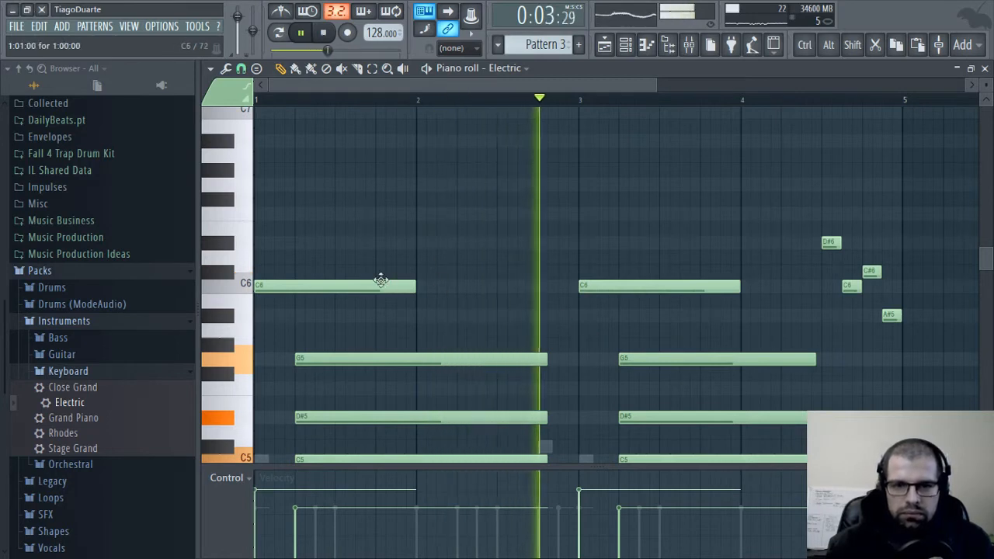
{"action": "left_click_drag", "start_coordinate": [416, 286], "coordinate": [579, 288]}
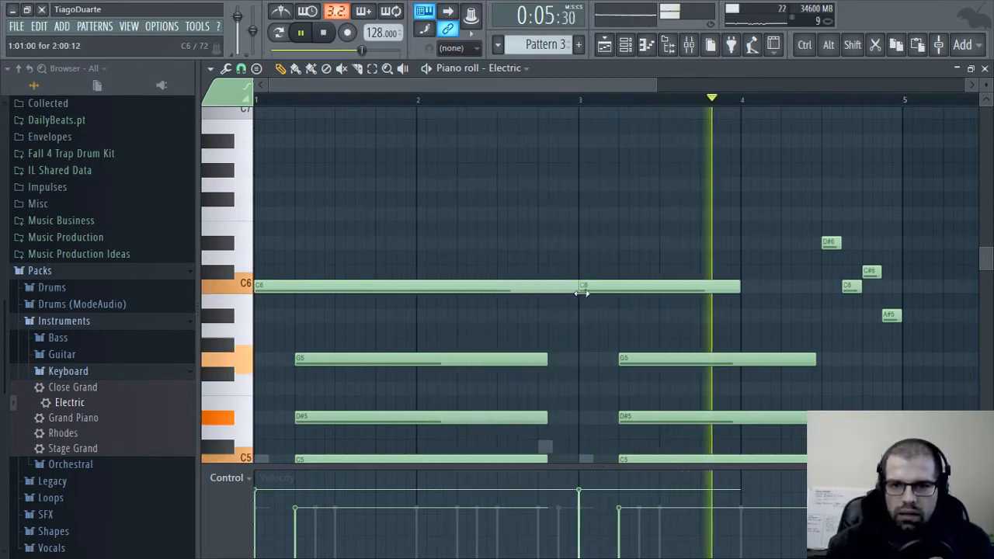
{"action": "left_click_drag", "start_coordinate": [741, 286], "coordinate": [823, 293]}
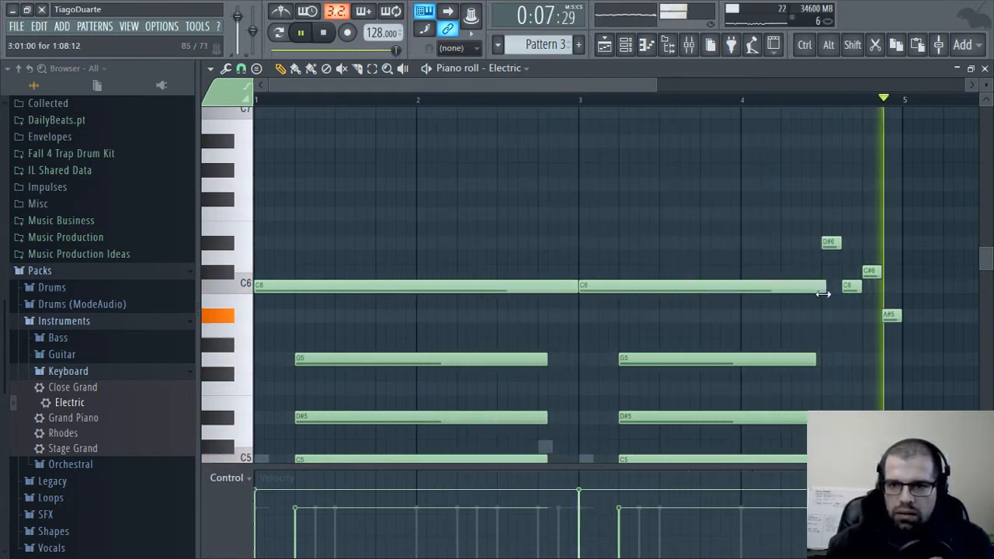
{"action": "left_click_drag", "start_coordinate": [702, 251], "coordinate": [375, 318]}
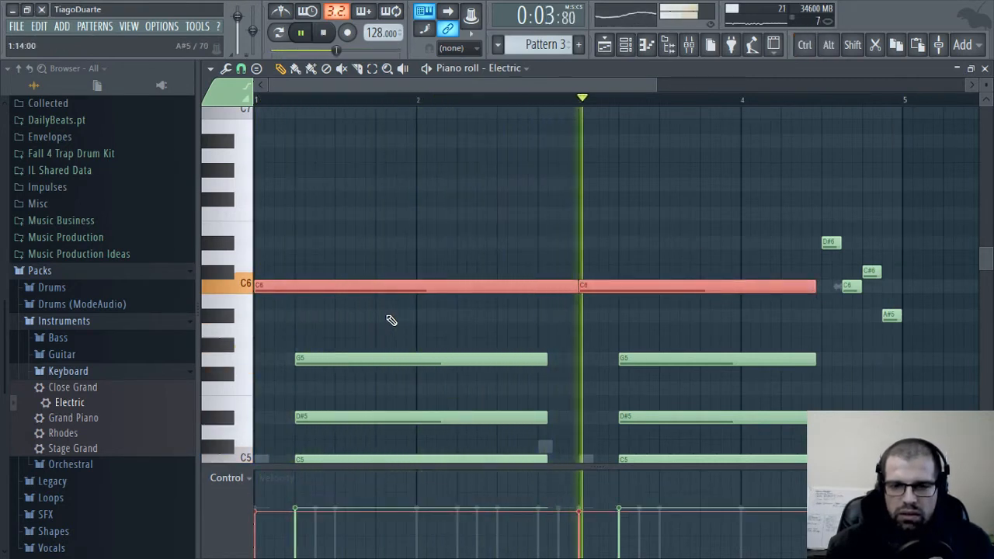
{"action": "left_click", "coordinate": [578, 425]}
Strum both C5, D#5, G5 chords with alternate direction and preserved ends, using a raised start time strength
{"action": "scroll", "coordinate": [590, 392], "scroll_direction": "down", "scroll_amount": 3}
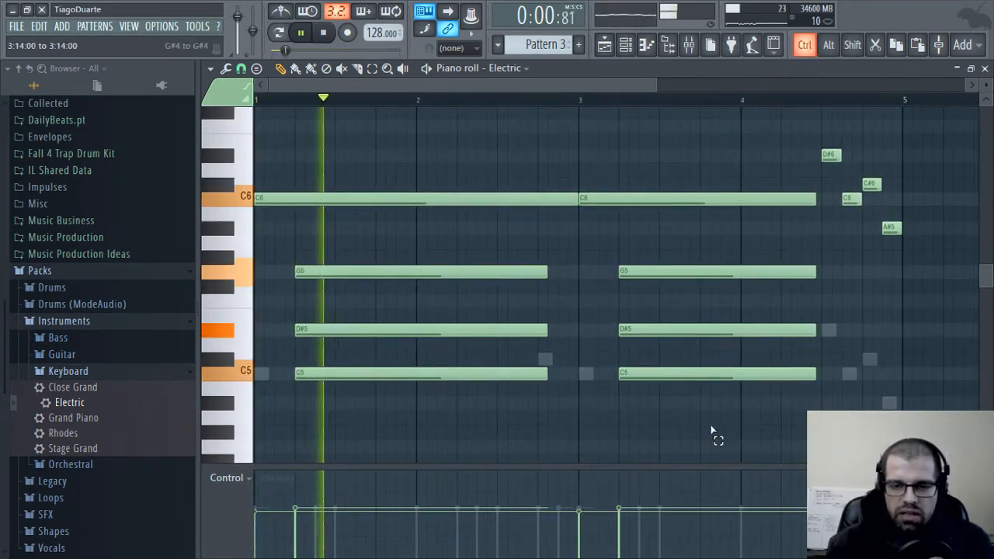
{"action": "left_click_drag", "start_coordinate": [710, 456], "coordinate": [340, 259]}
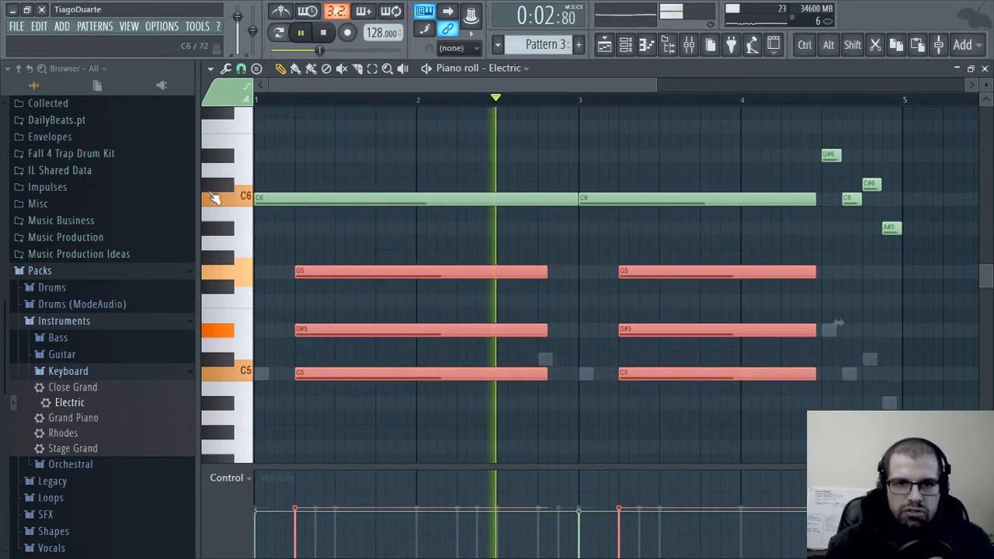
{"action": "left_click", "coordinate": [209, 69]}
{"action": "mouse_move", "coordinate": [233, 158]}
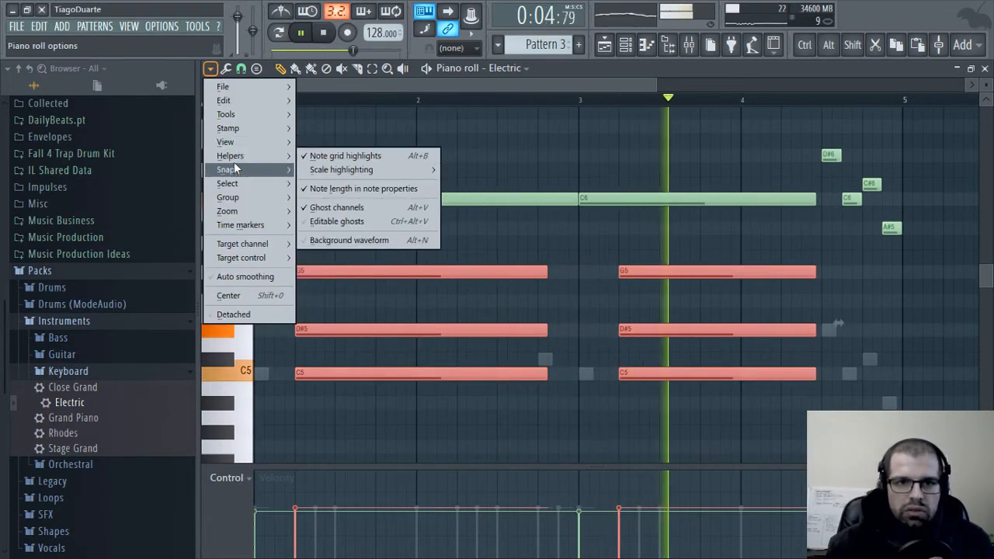
{"action": "mouse_move", "coordinate": [233, 114]}
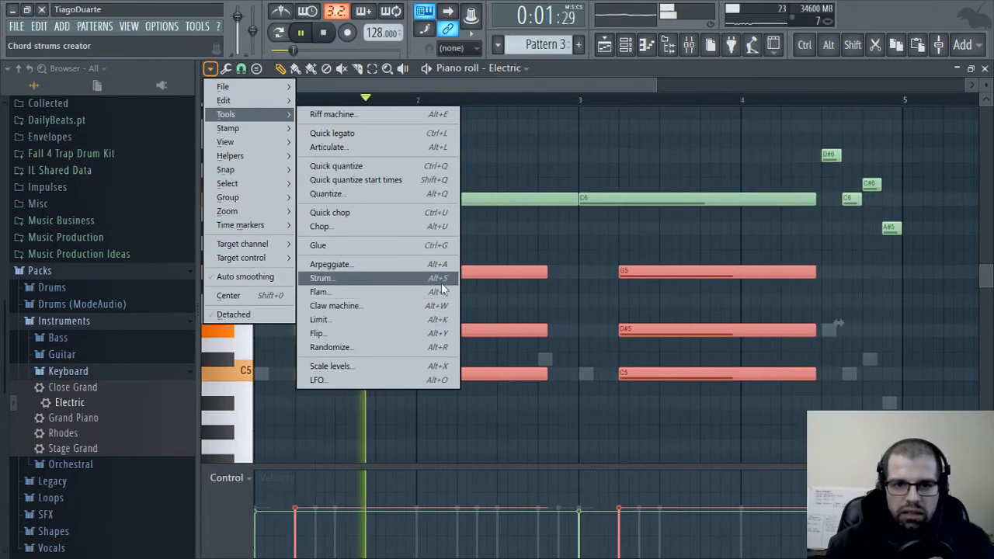
{"action": "left_click", "coordinate": [508, 83]}
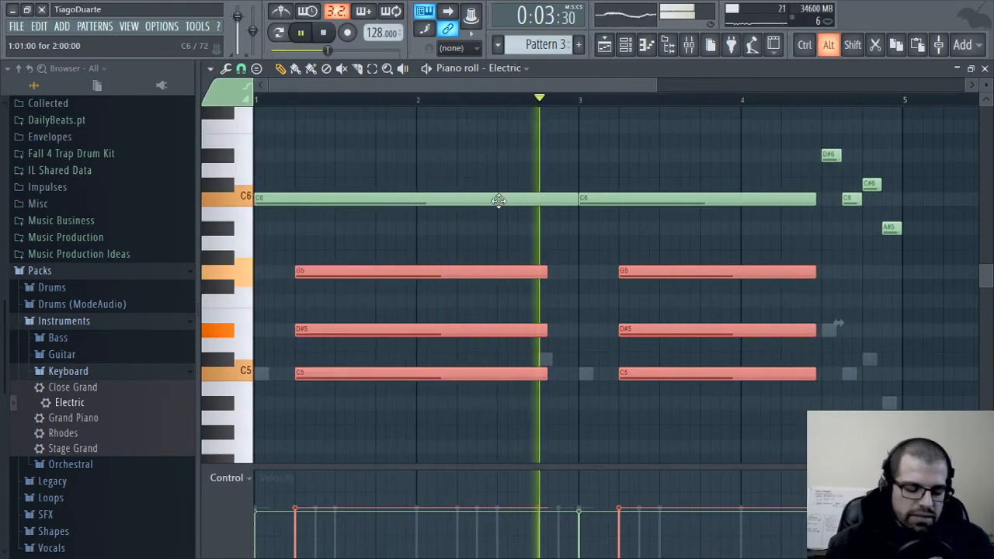
{"action": "key", "text": "alt+s"}
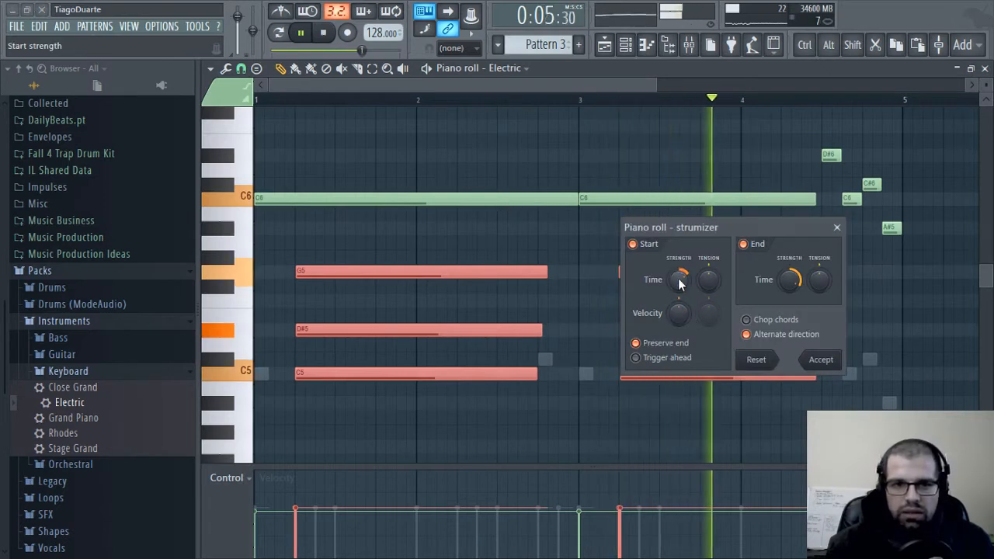
{"action": "left_click_drag", "start_coordinate": [694, 268], "coordinate": [681, 278]}
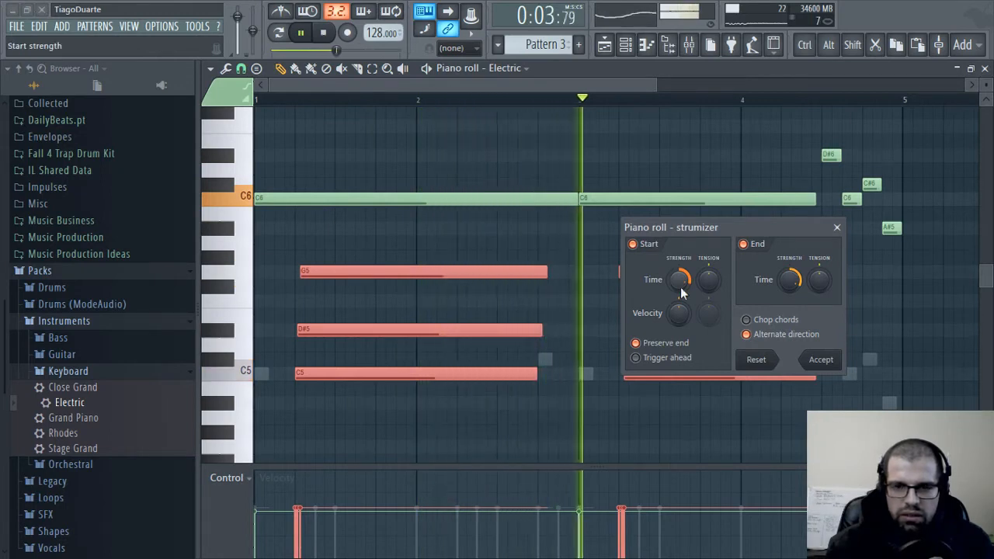
{"action": "left_click", "coordinate": [823, 362]}
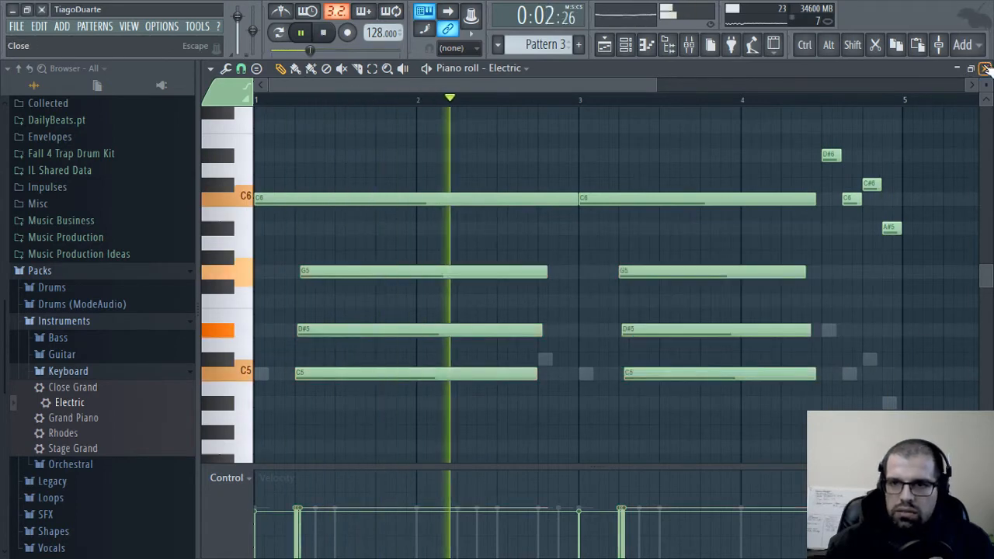
Close the piano roll, name mixer track Insert 8 EPiano and fine-tune its panning and volume
{"action": "left_click", "coordinate": [984, 69]}
{"action": "left_click", "coordinate": [352, 311]}
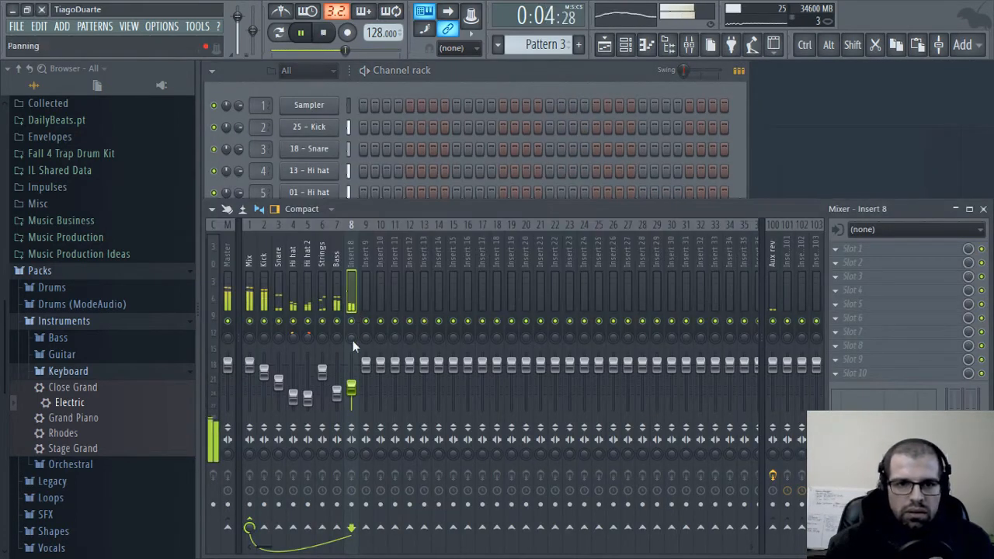
{"action": "double_click", "coordinate": [350, 258]}
{"action": "type", "text": "EPiano"}
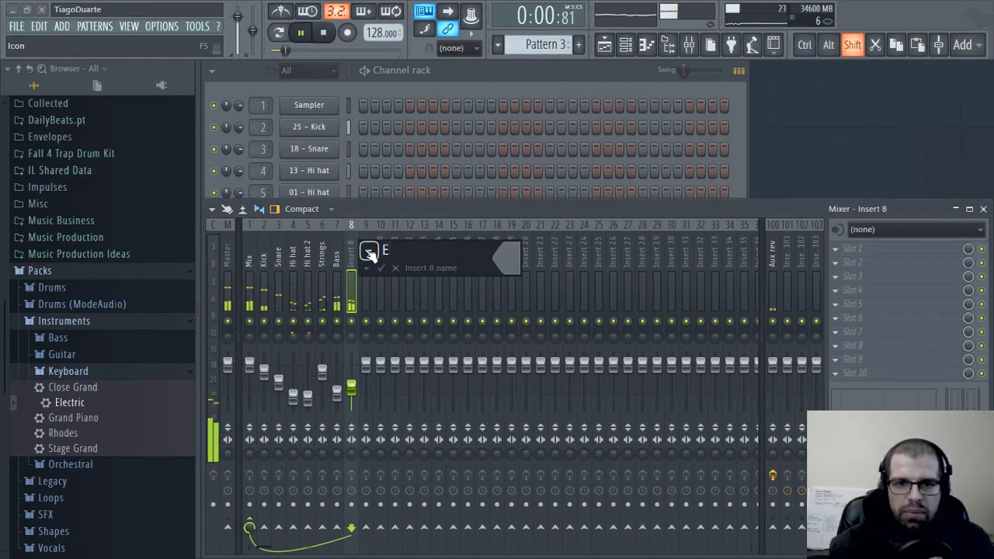
{"action": "key", "text": "Return"}
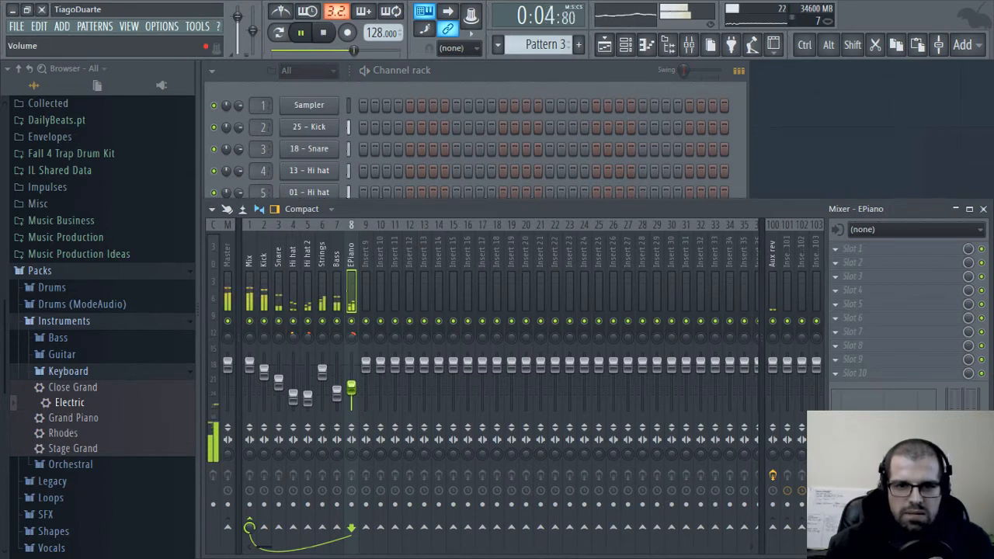
{"action": "left_click_drag", "start_coordinate": [351, 386], "coordinate": [351, 381]}
Select the Master mixer track and open the file dialog for loading a saved mixer track preset
{"action": "left_click", "coordinate": [249, 249]}
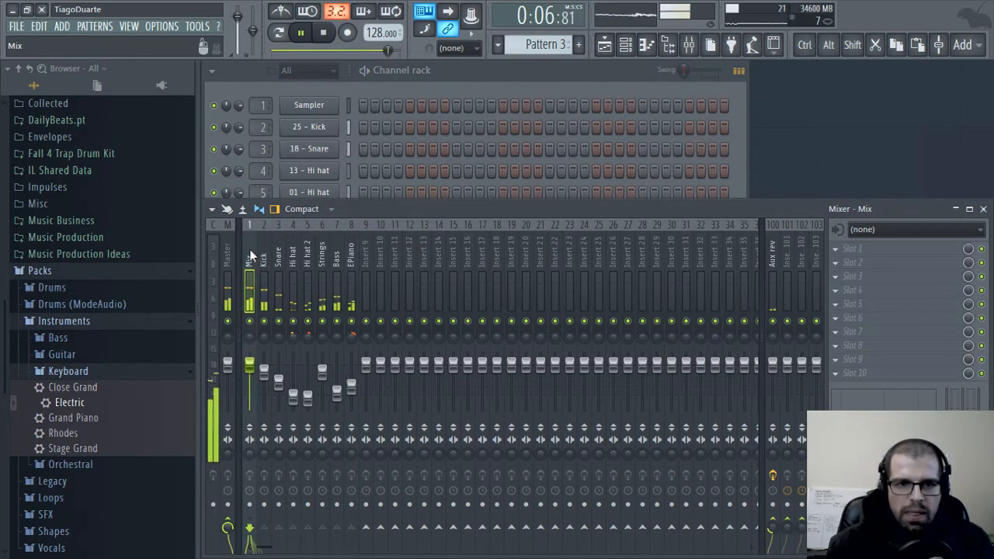
{"action": "left_click", "coordinate": [233, 244]}
{"action": "left_click", "coordinate": [212, 209]}
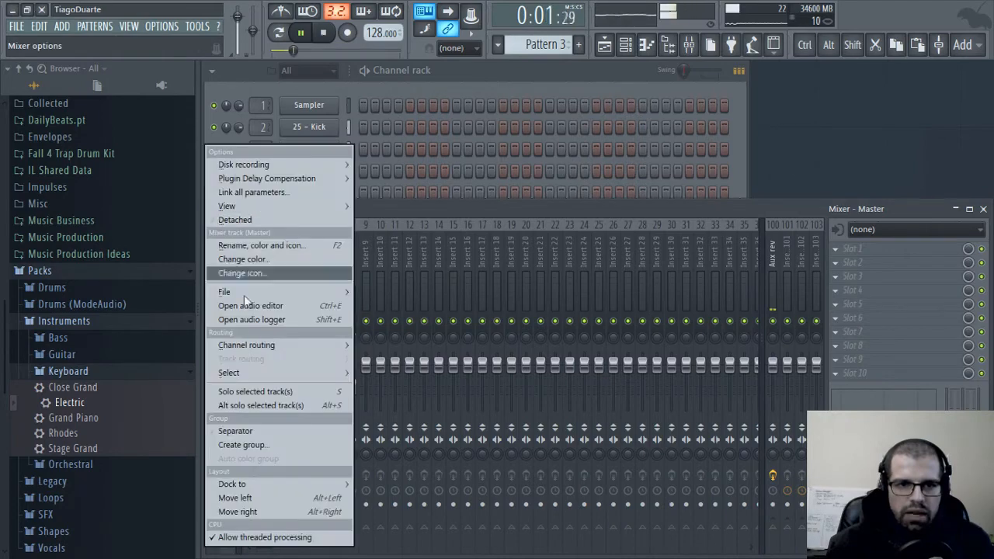
{"action": "mouse_move", "coordinate": [251, 292]}
{"action": "left_click", "coordinate": [429, 296]}
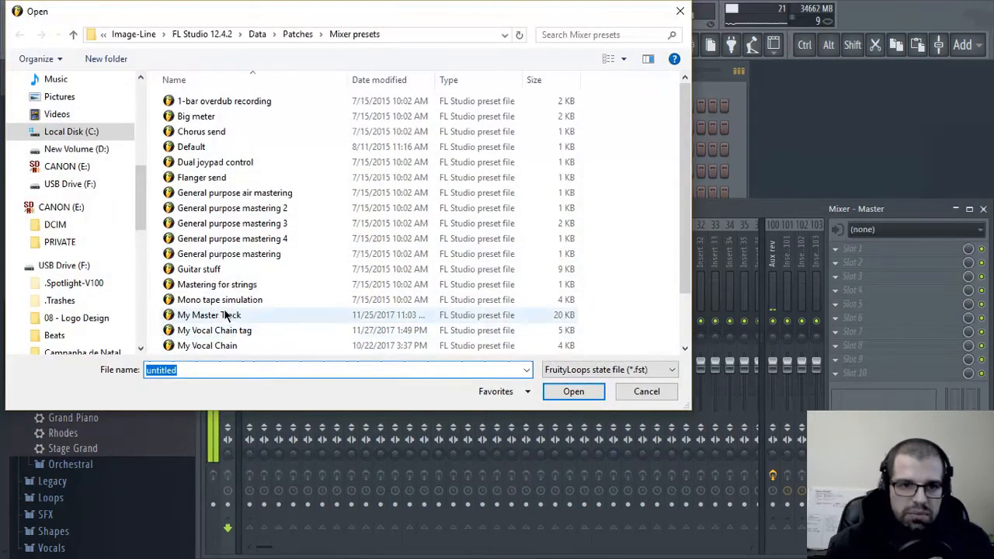
Load the "My Master Track" preset onto the Master mixer track
{"action": "left_click", "coordinate": [225, 314]}
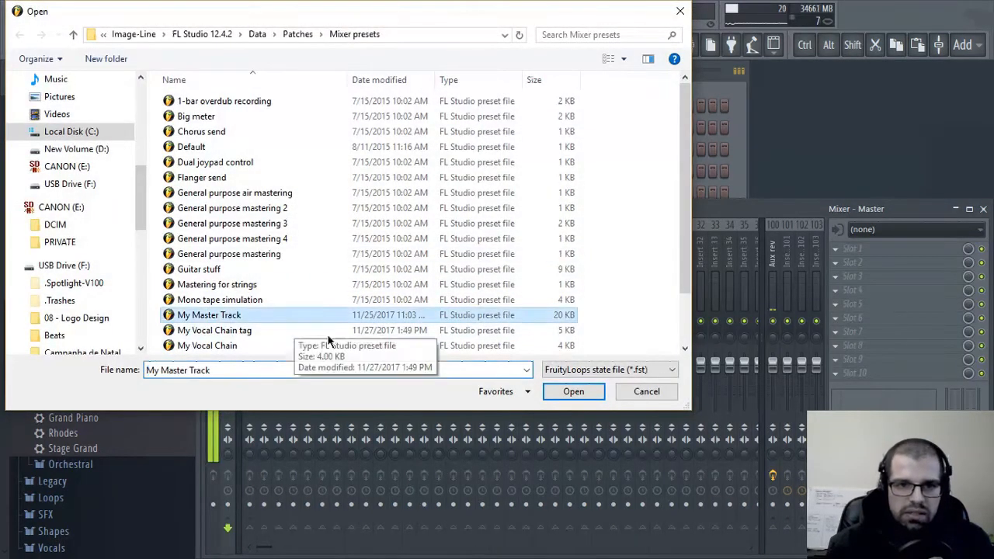
{"action": "left_click", "coordinate": [572, 391]}
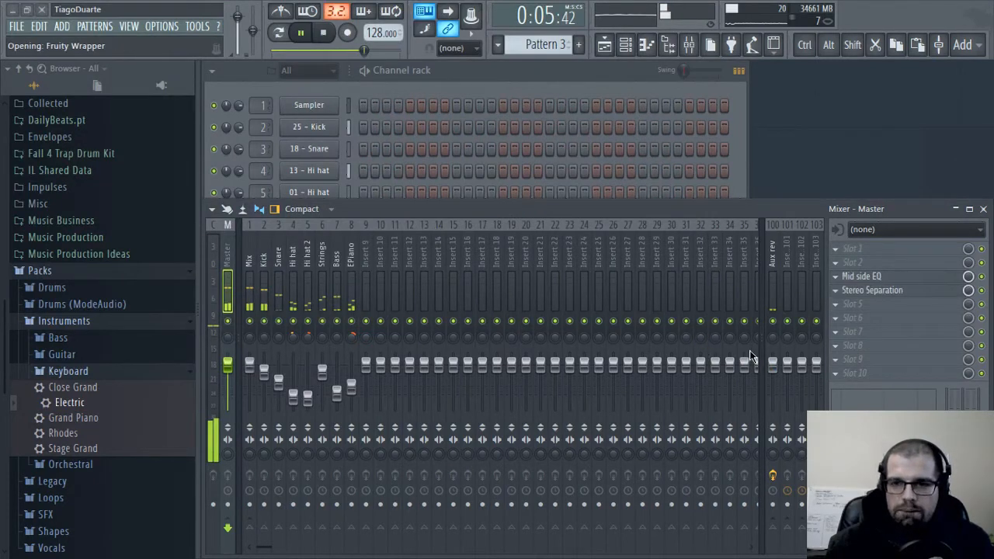
Raise the Dynamics of FerricTDS on the Master to just past halfway, and close the parametric EQ window
{"action": "left_click", "coordinate": [877, 249]}
{"action": "left_click", "coordinate": [862, 262]}
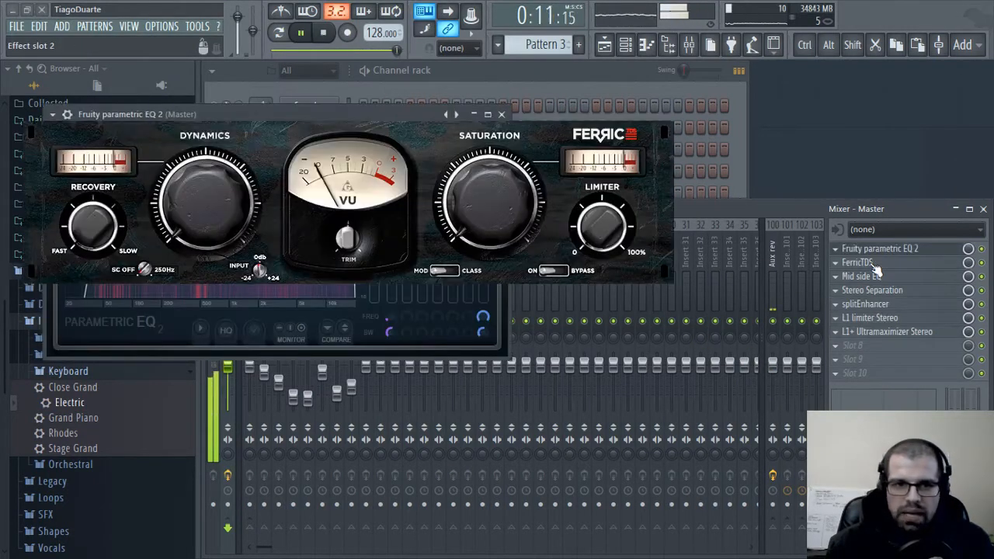
{"action": "left_click_drag", "start_coordinate": [205, 200], "coordinate": [206, 152]}
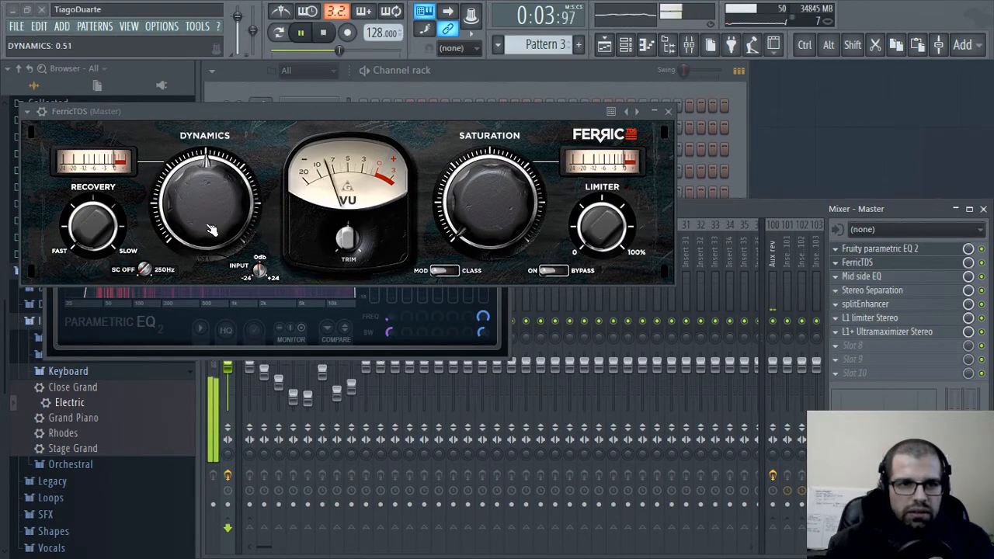
{"action": "scroll", "coordinate": [212, 230], "scroll_direction": "up", "scroll_amount": 3}
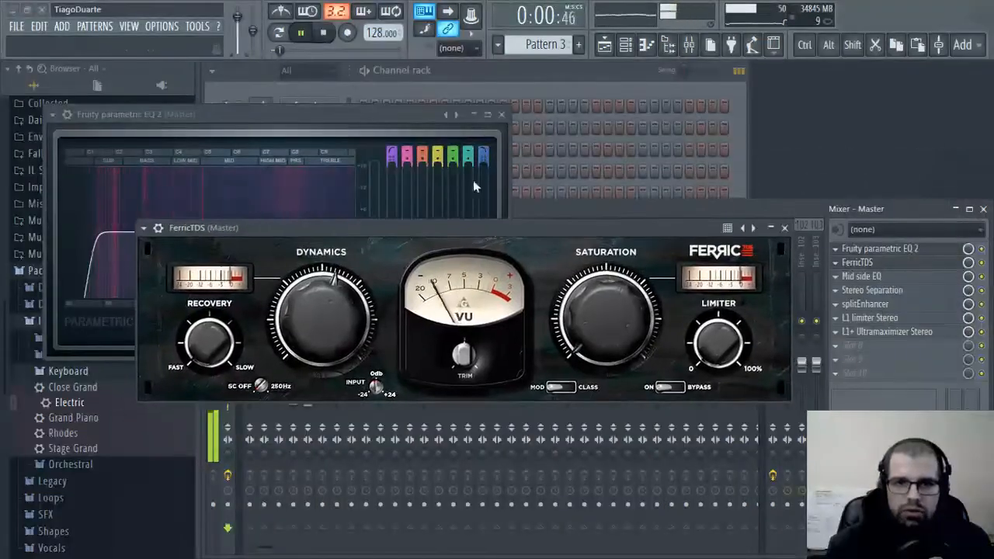
{"action": "left_click", "coordinate": [501, 115]}
{"action": "left_click_drag", "start_coordinate": [508, 226], "coordinate": [536, 114]}
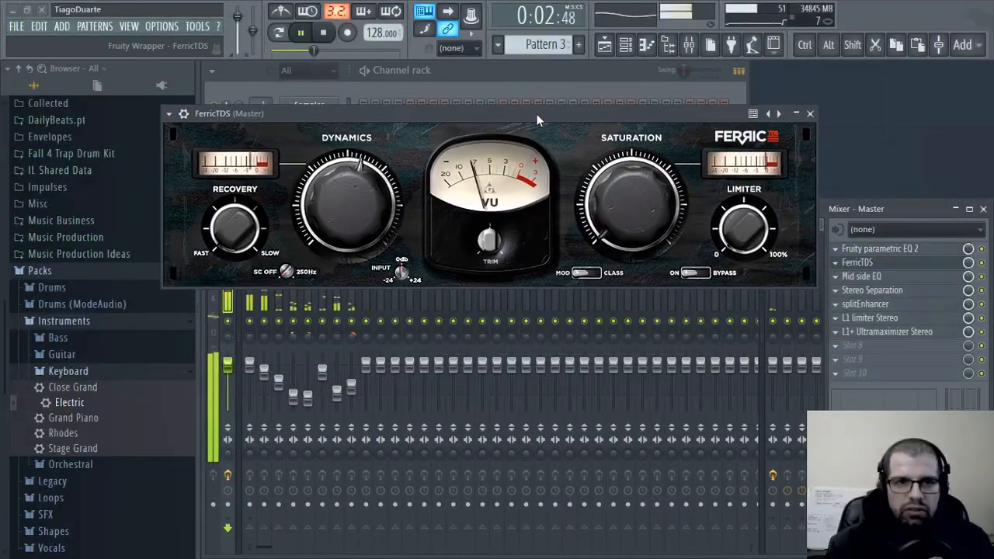
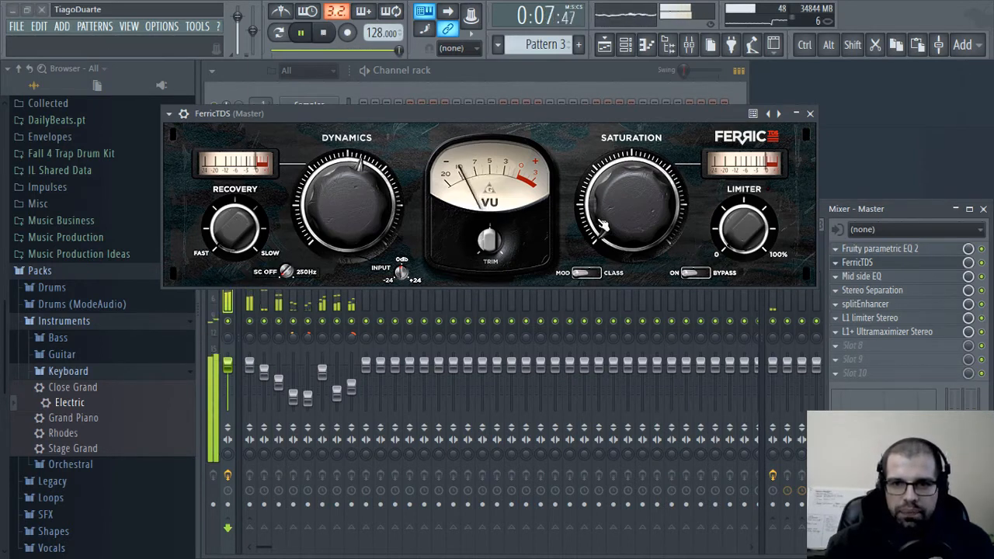
Raise the FerricTDS Saturation to about halfway and close the plugin
{"action": "left_click_drag", "start_coordinate": [605, 225], "coordinate": [702, 228]}
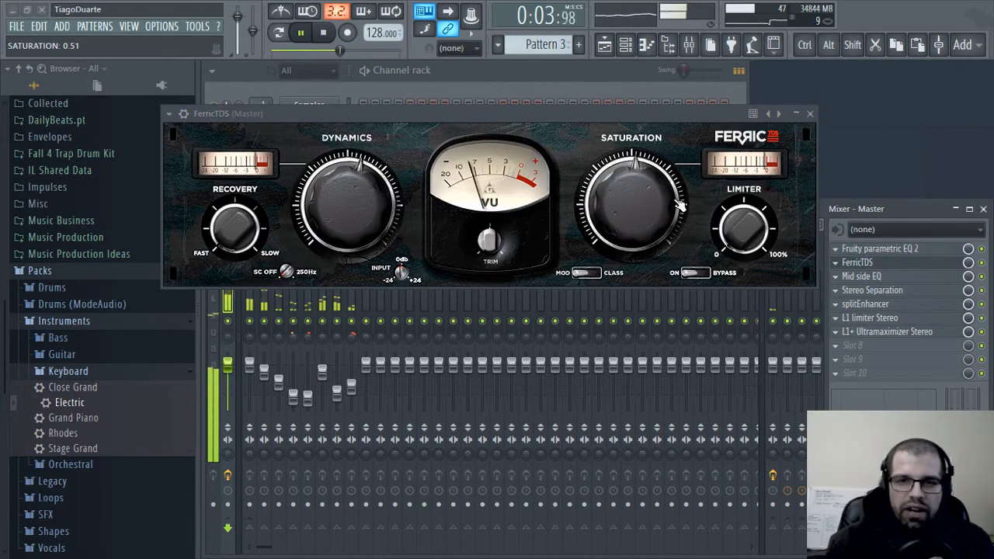
{"action": "left_click_drag", "start_coordinate": [654, 229], "coordinate": [654, 219]}
{"action": "left_click", "coordinate": [810, 115]}
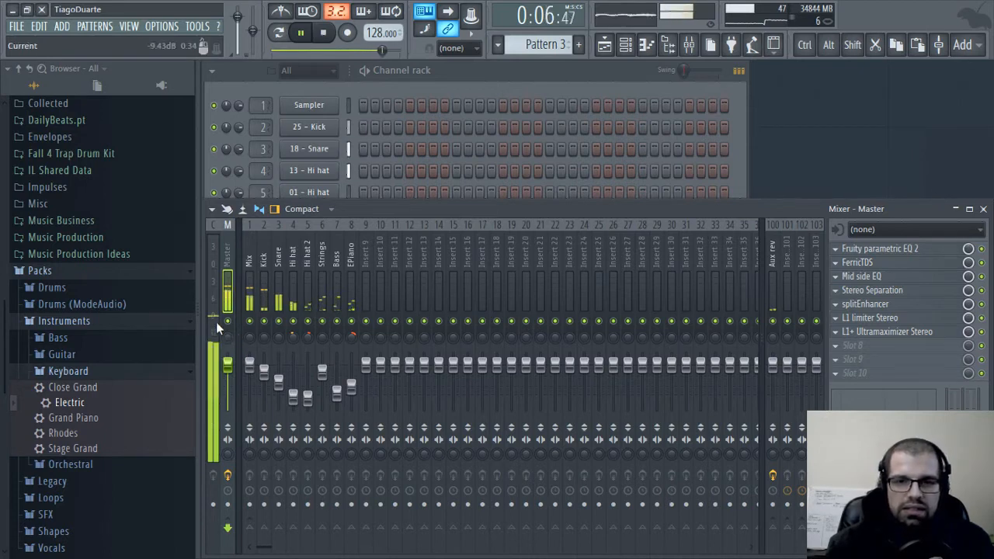
Open the Mid side EQ patch on the Master and review the filter bands of its MID equalizer
{"action": "left_click", "coordinate": [886, 277]}
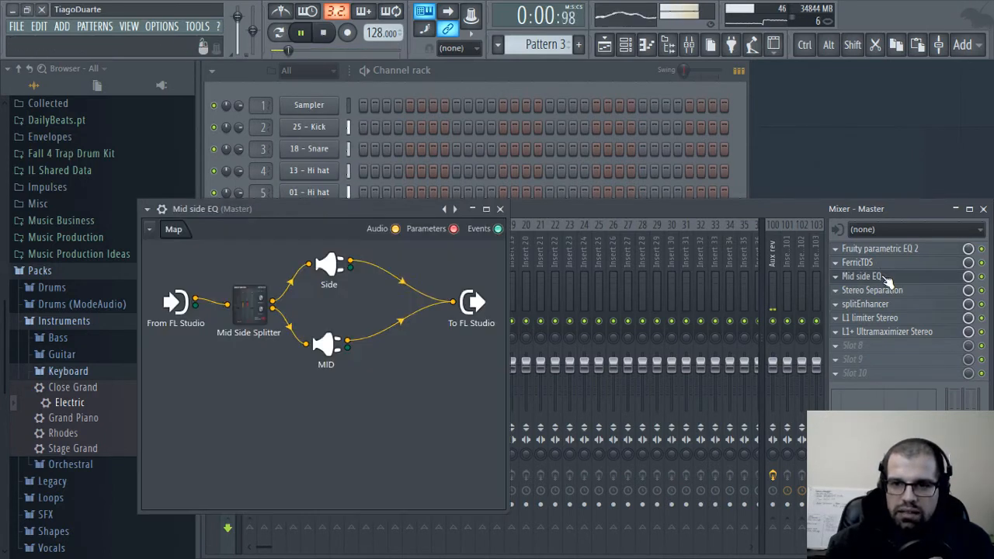
{"action": "left_click_drag", "start_coordinate": [323, 229], "coordinate": [389, 156]}
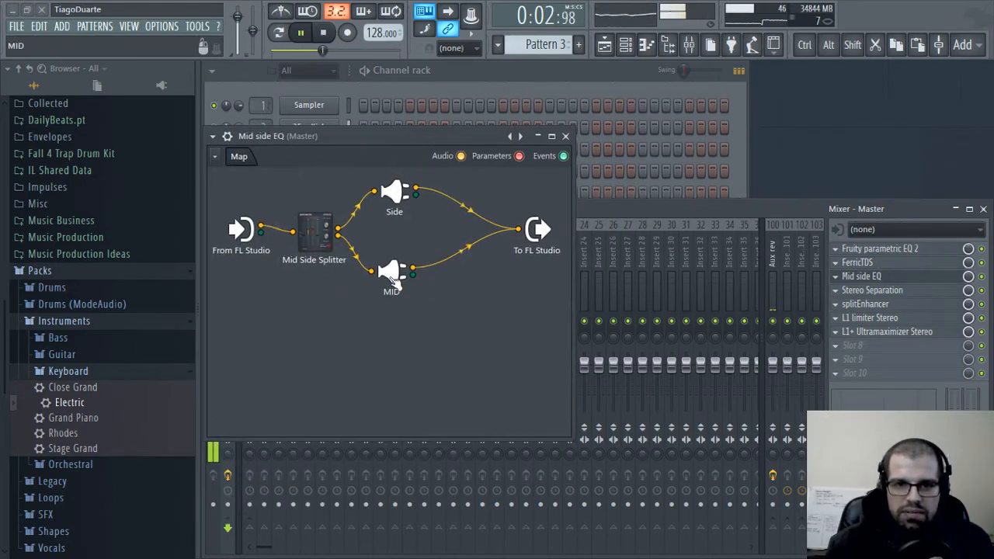
{"action": "double_click", "coordinate": [392, 276]}
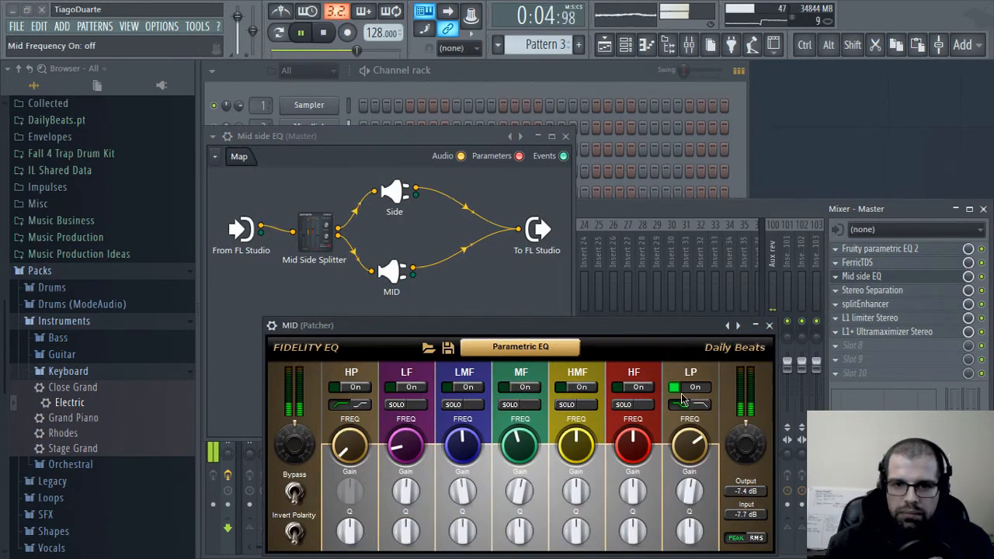
{"action": "left_click", "coordinate": [769, 326]}
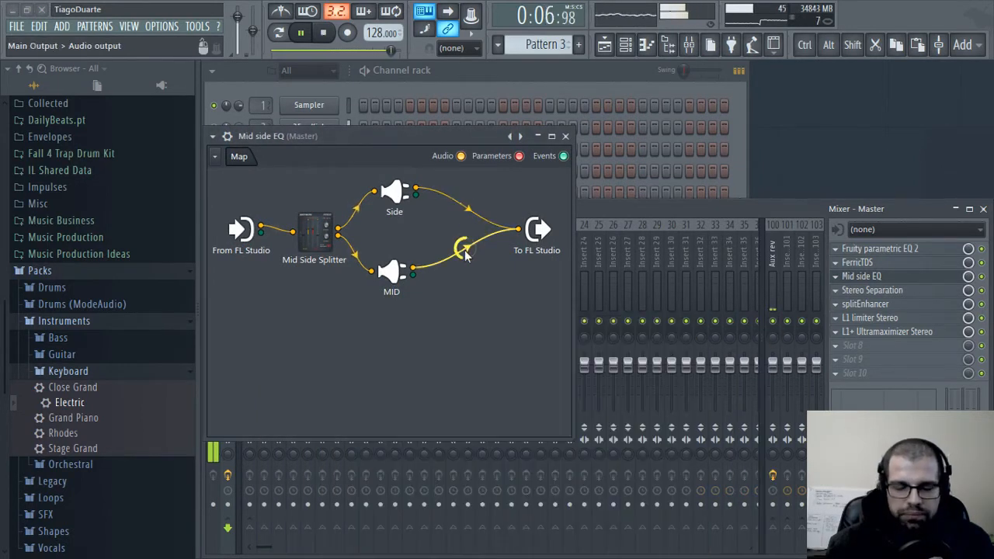
Turn on the high-pass filter at 469 Hz in the Side equalizer of the Mid side EQ patch, and close the patch
{"action": "double_click", "coordinate": [396, 194]}
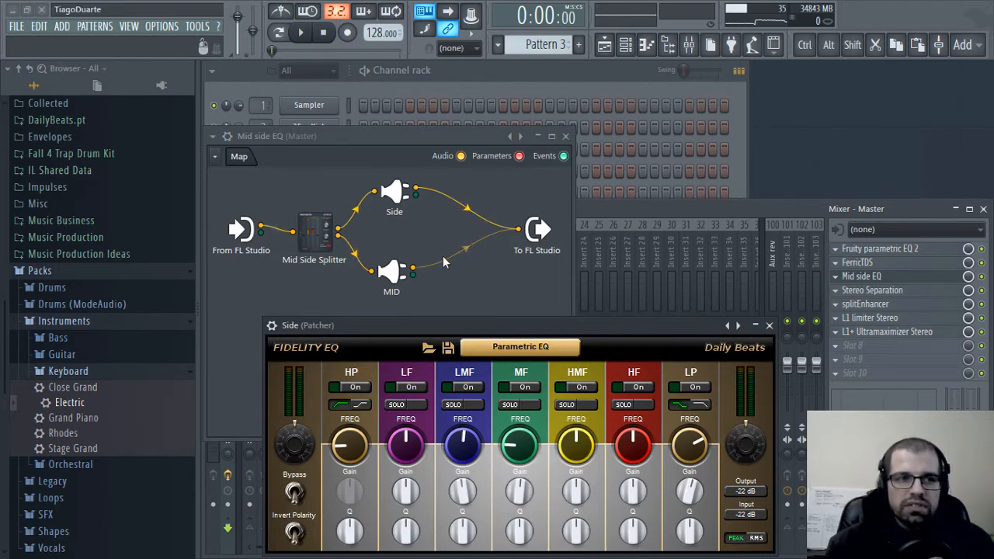
{"action": "left_click_drag", "start_coordinate": [501, 330], "coordinate": [522, 275]}
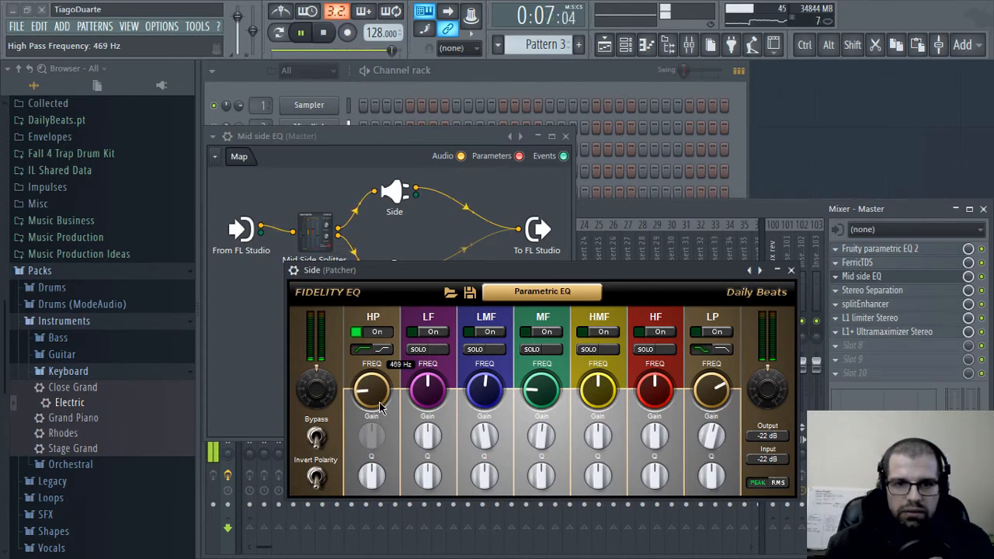
{"action": "left_click", "coordinate": [791, 272]}
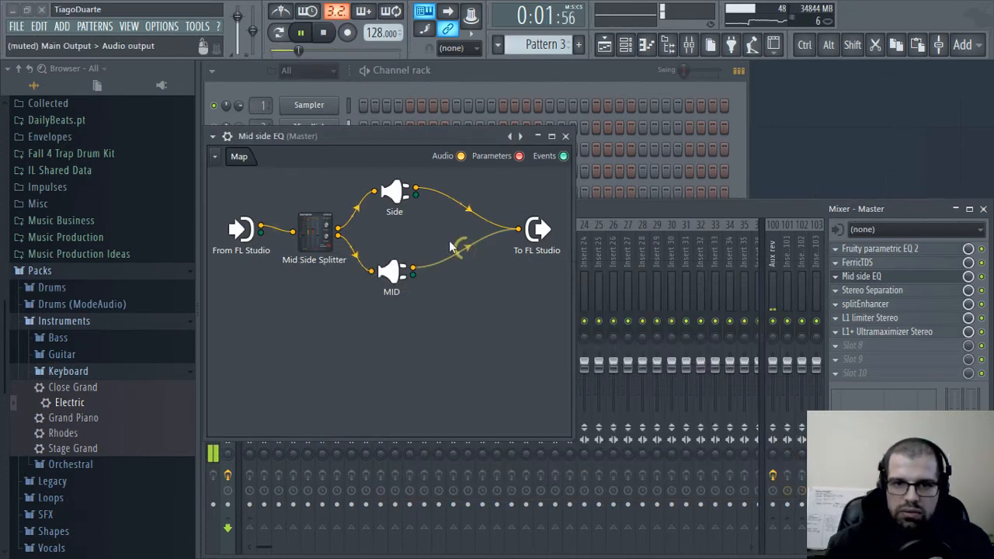
{"action": "left_click", "coordinate": [565, 136]}
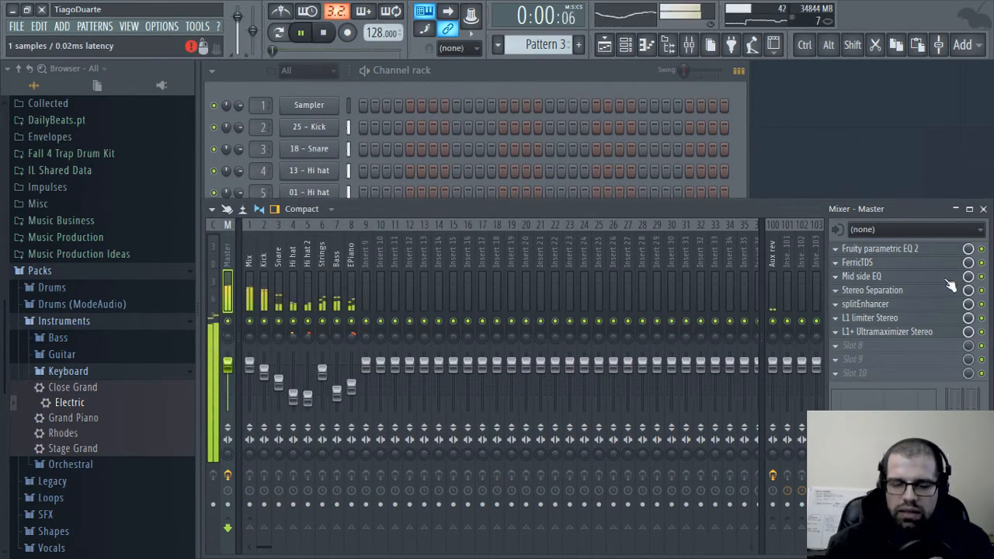
Open the Stereo Separation patch and check the width setting of the first Ozone Imager in the chain
{"action": "left_click", "coordinate": [893, 291]}
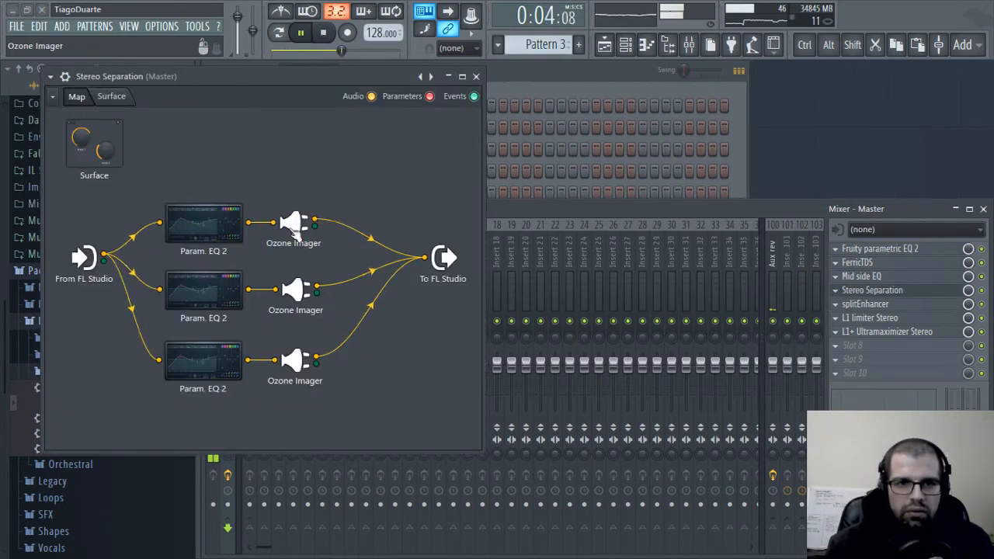
{"action": "left_click_drag", "start_coordinate": [462, 324], "coordinate": [491, 177]}
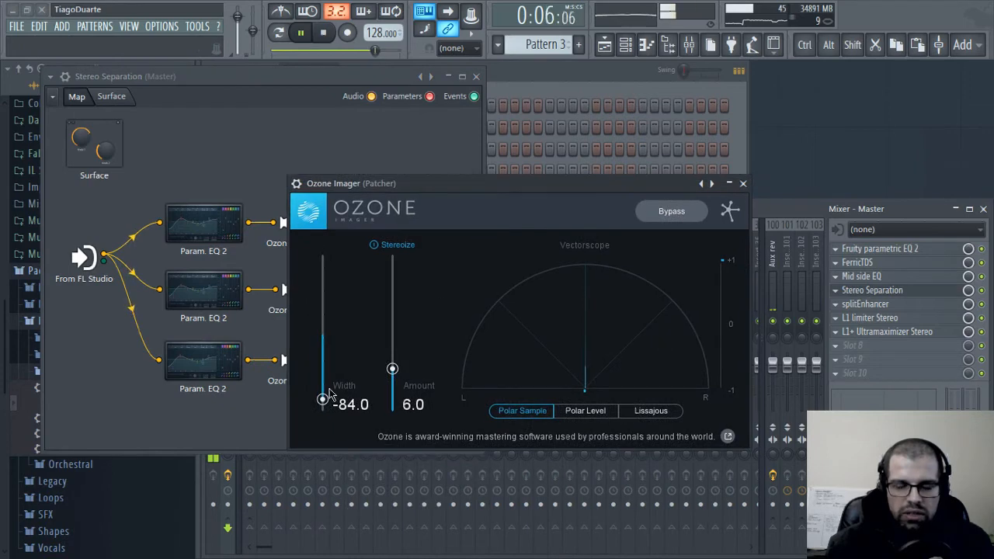
{"action": "left_click", "coordinate": [743, 185]}
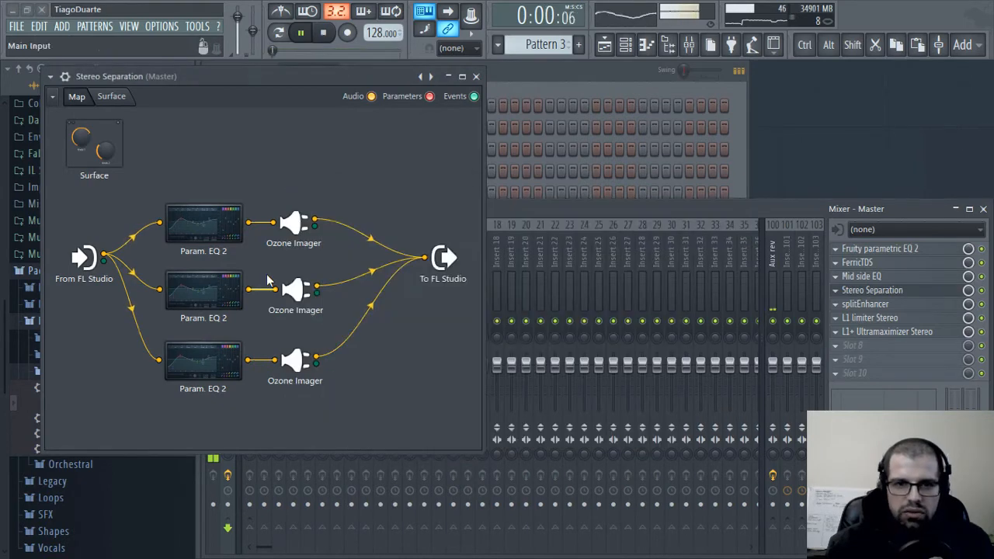
Set the Width of the second Ozone Imager in the Stereo Separation patch to about 36.8
{"action": "double_click", "coordinate": [310, 302]}
{"action": "left_click_drag", "start_coordinate": [394, 324], "coordinate": [405, 161]}
{"action": "left_click_drag", "start_coordinate": [307, 314], "coordinate": [308, 284]}
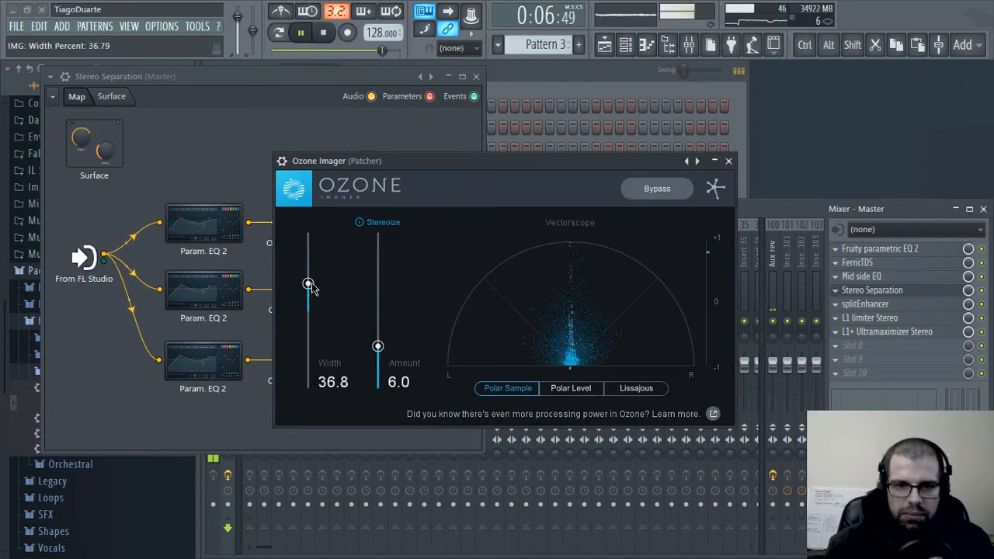
{"action": "left_click", "coordinate": [728, 161]}
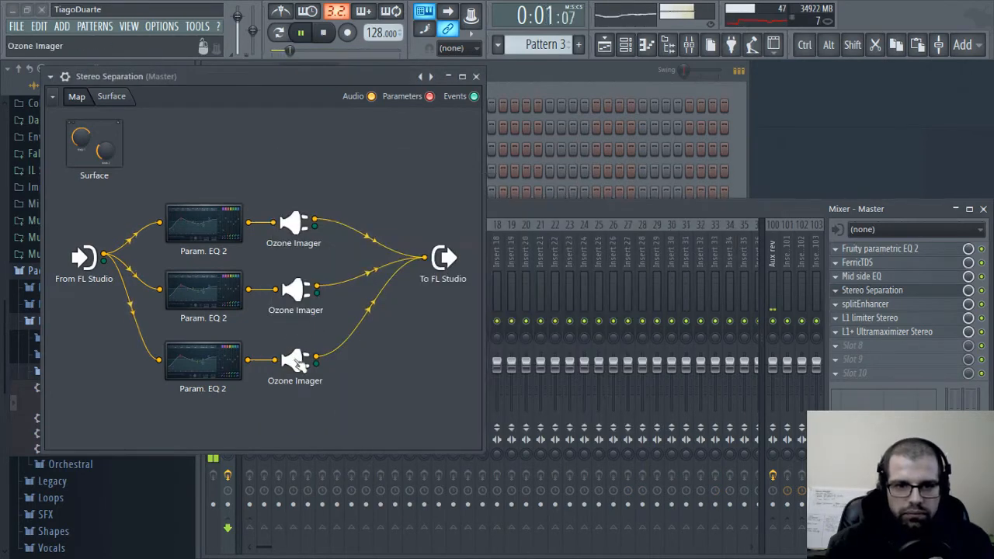
Raise the Width of the third Ozone Imager slightly above 0 and close the Stereo Separation patch
{"action": "left_click", "coordinate": [298, 362]}
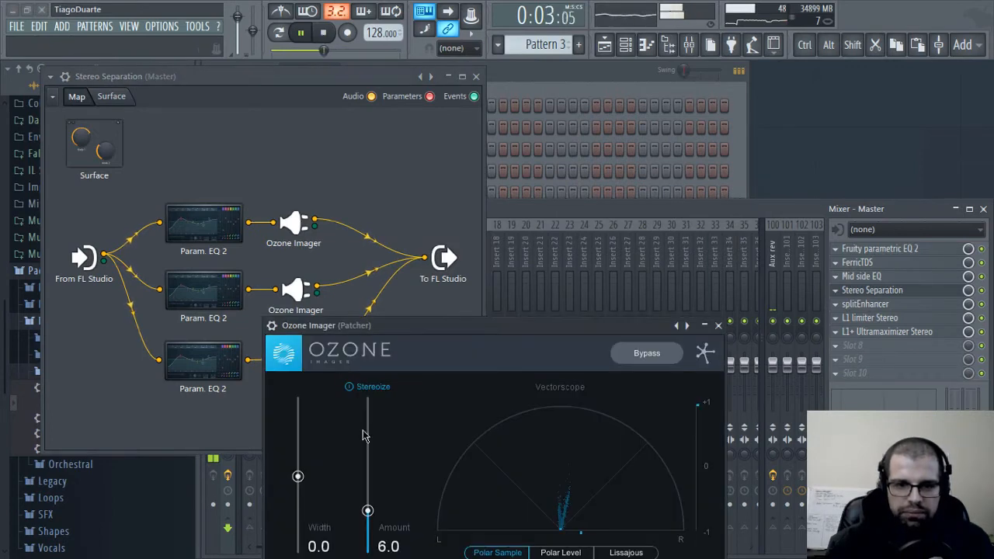
{"action": "left_click_drag", "start_coordinate": [298, 480], "coordinate": [309, 461]}
{"action": "left_click", "coordinate": [718, 325]}
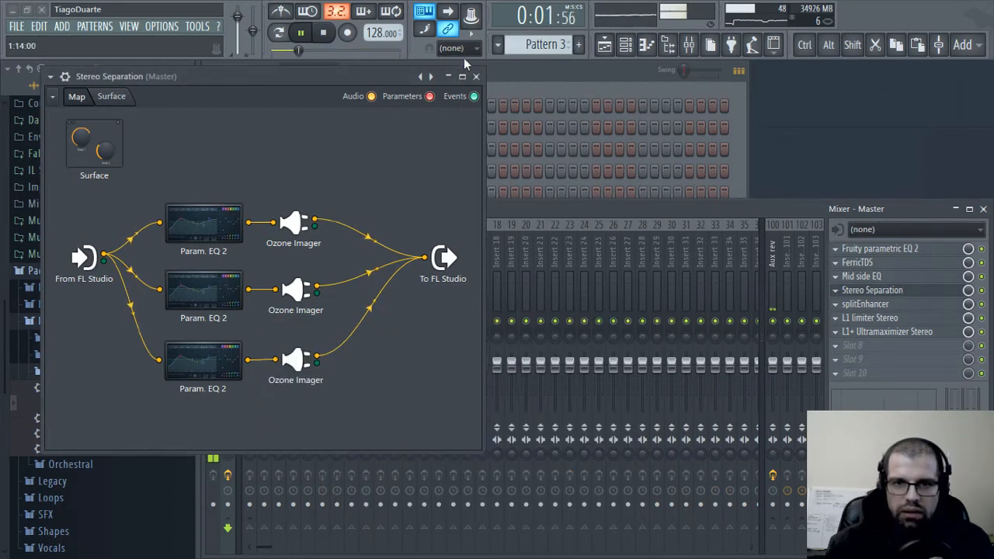
{"action": "left_click", "coordinate": [477, 77]}
Set the crossover of splitEnhancer on the Master to about 3993 Hz and close the plugin
{"action": "left_click", "coordinate": [865, 304]}
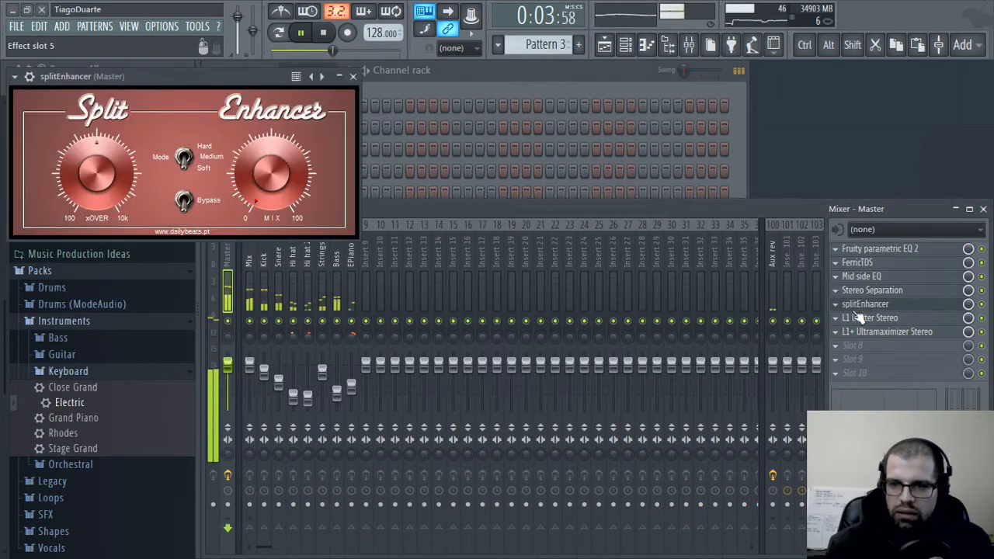
{"action": "left_click_drag", "start_coordinate": [186, 77], "coordinate": [418, 139]}
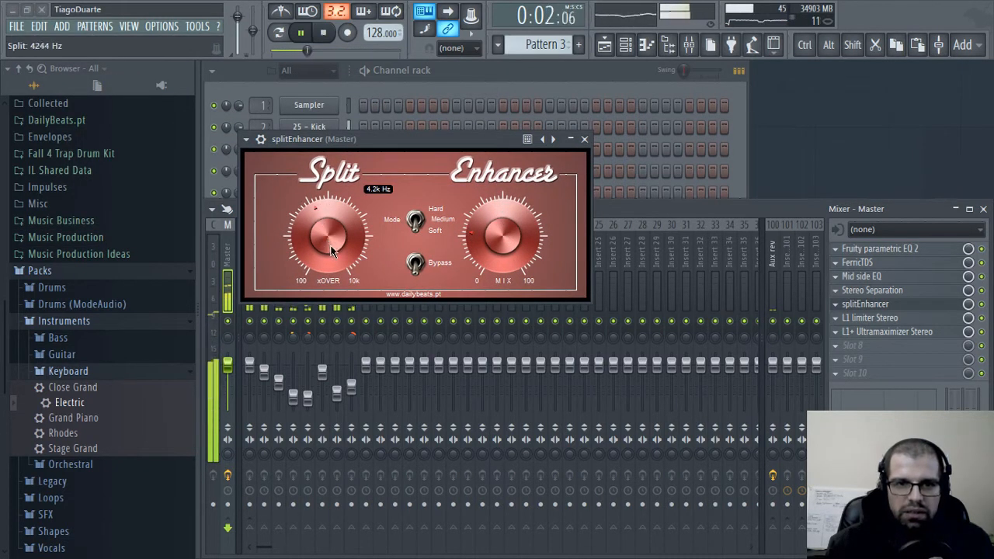
{"action": "left_click_drag", "start_coordinate": [331, 250], "coordinate": [335, 256]}
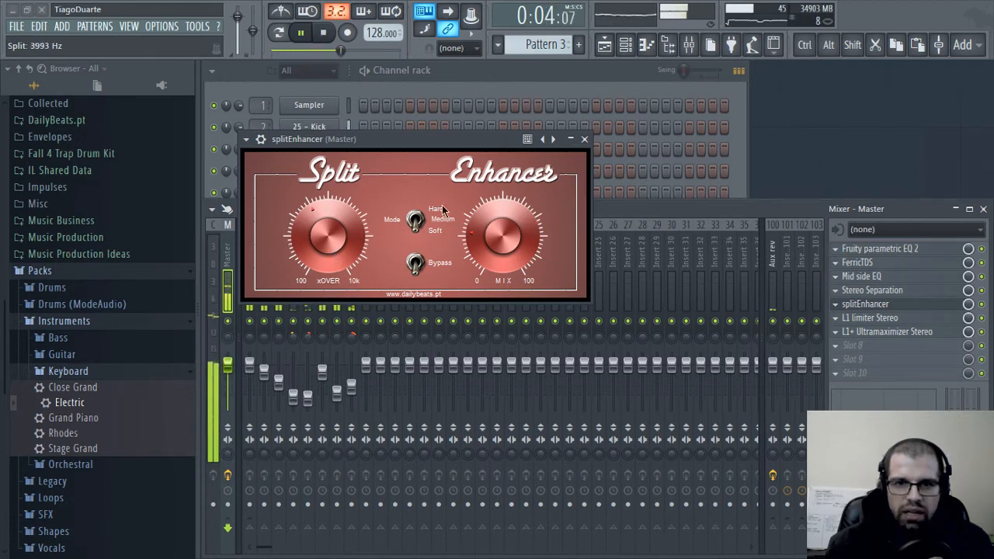
{"action": "left_click", "coordinate": [585, 139]}
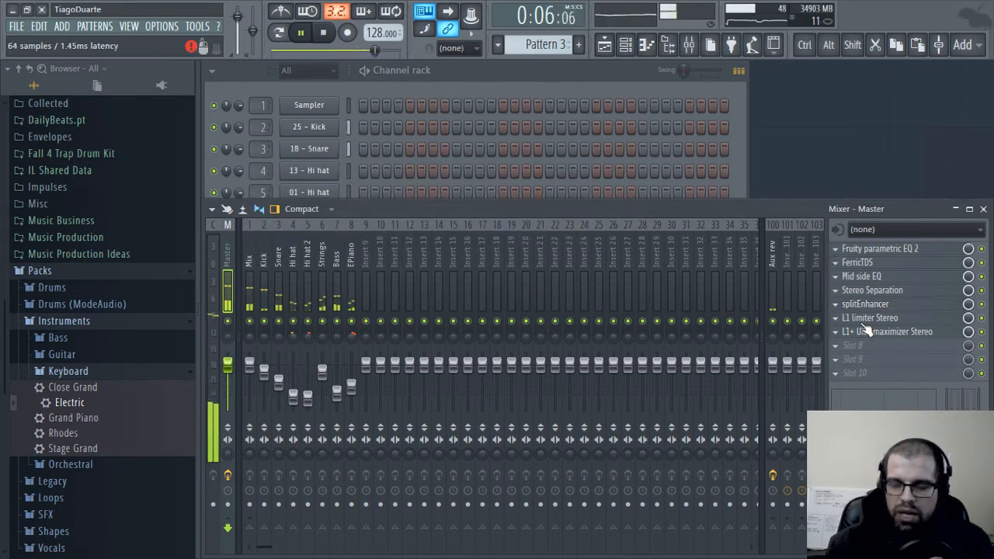
Lower the L1 limiter Stereo threshold to -7.0 dB and close the plugin
{"action": "left_click", "coordinate": [870, 319]}
{"action": "left_click_drag", "start_coordinate": [298, 46], "coordinate": [479, 74]}
{"action": "left_click_drag", "start_coordinate": [315, 149], "coordinate": [315, 177]}
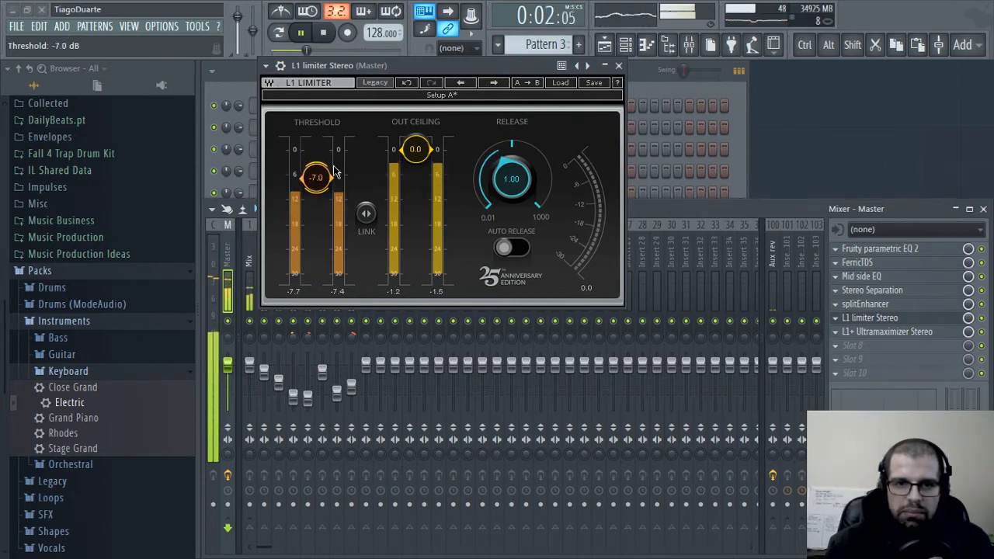
{"action": "left_click", "coordinate": [619, 65]}
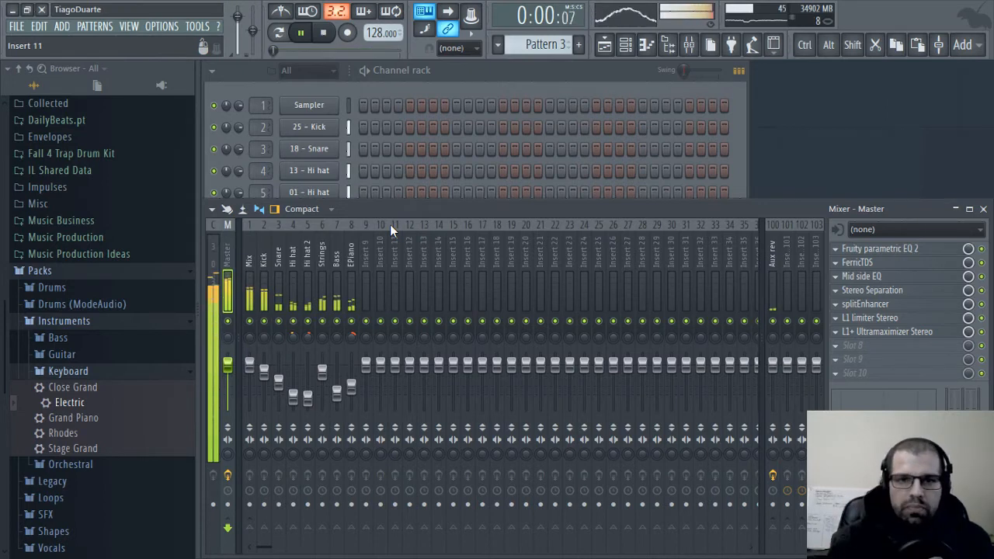
Split Pattern 3 by channel into separate instrument patterns
{"action": "left_click", "coordinate": [474, 71]}
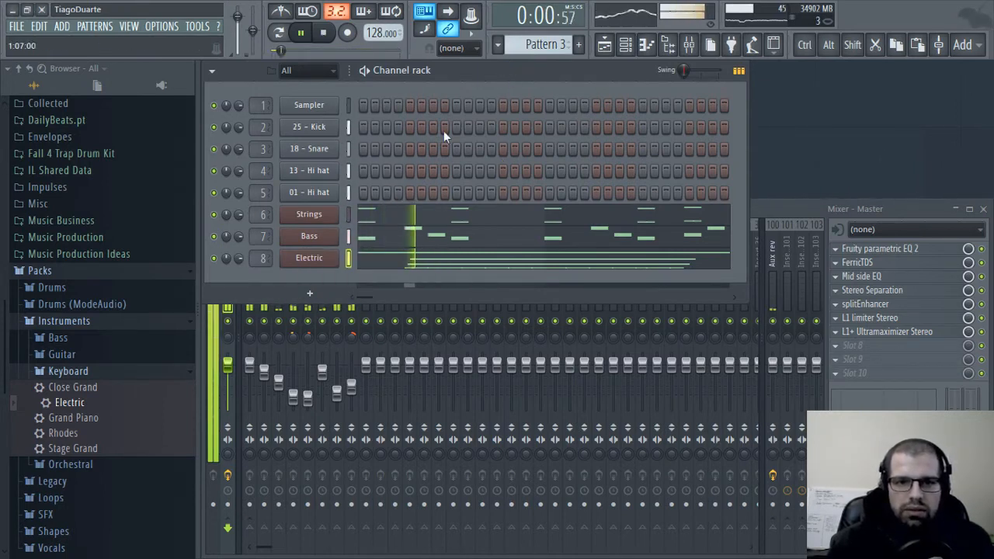
{"action": "left_click", "coordinate": [542, 44]}
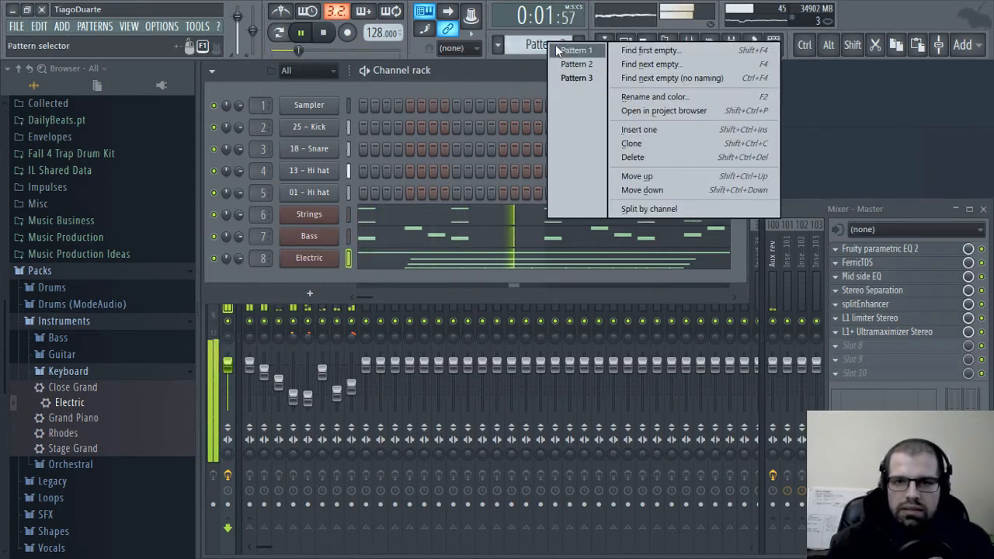
{"action": "left_click", "coordinate": [651, 210]}
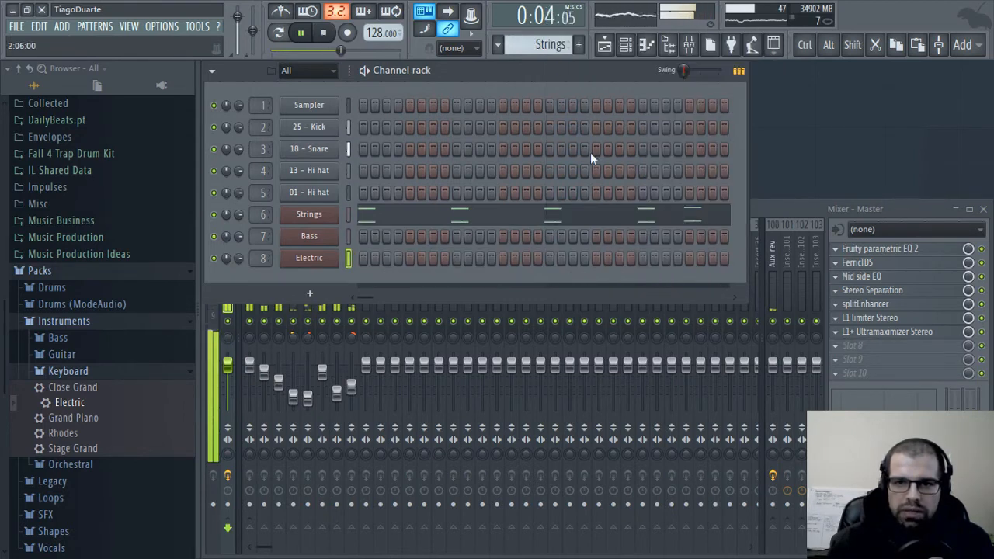
Arrange the split clips in the playlist with Strings on Track 3 and Bass on Track 4
{"action": "left_click", "coordinate": [605, 45]}
{"action": "left_click", "coordinate": [342, 208]}
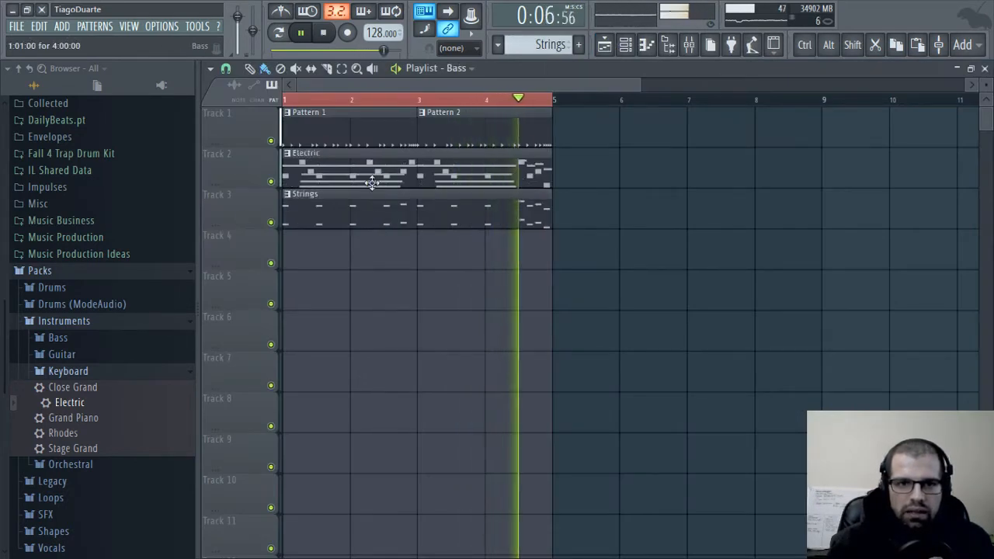
{"action": "left_click", "coordinate": [364, 251]}
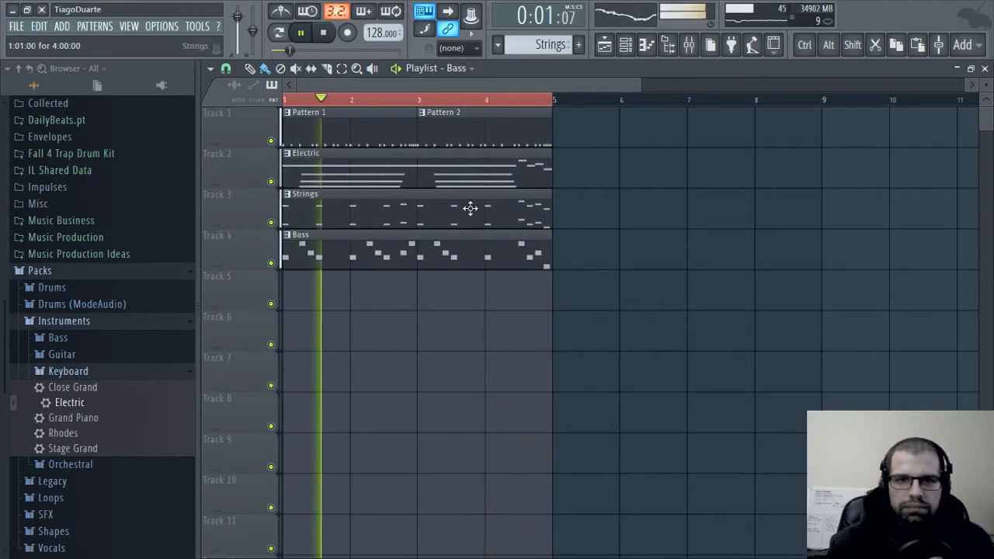
Cut the steps of both hi-hat channels from Pattern 1 and rename the pattern as Drums
{"action": "left_click", "coordinate": [355, 127]}
{"action": "left_click", "coordinate": [985, 68]}
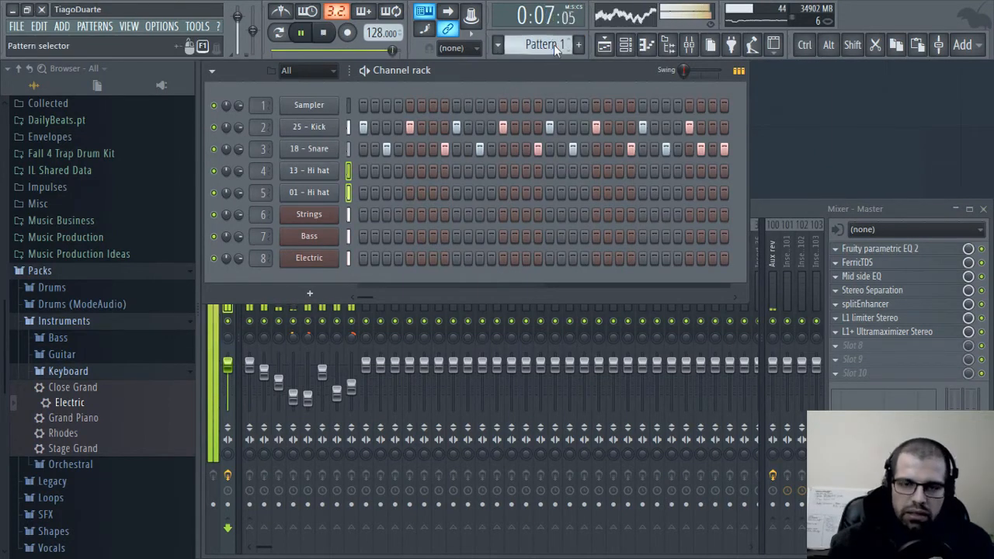
{"action": "key", "text": "F2"}
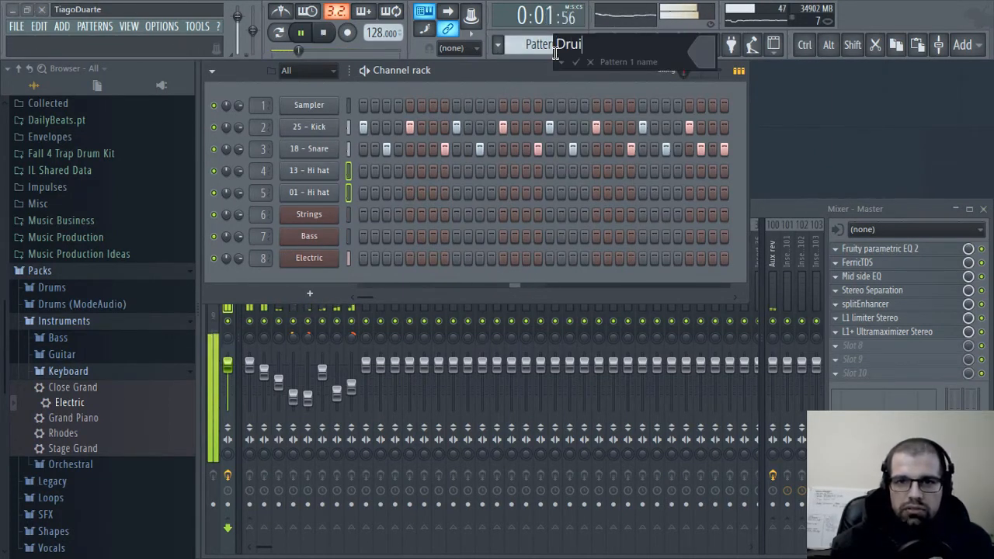
{"action": "type", "text": "Drums"}
{"action": "key", "text": "Return"}
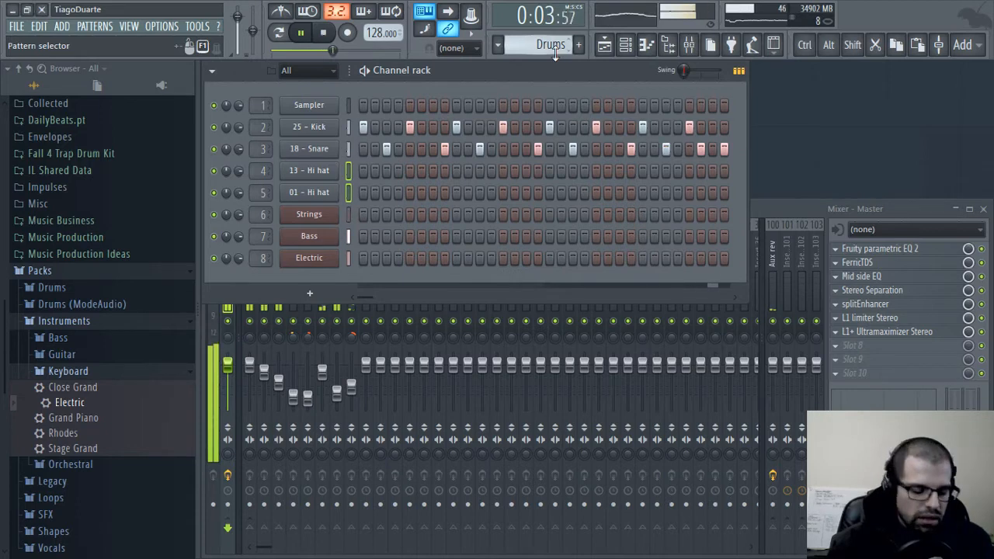
Create a new pattern named Hi hats and paste the cut hi-hat steps into it
{"action": "key", "text": "F4"}
{"action": "type", "text": "H"}
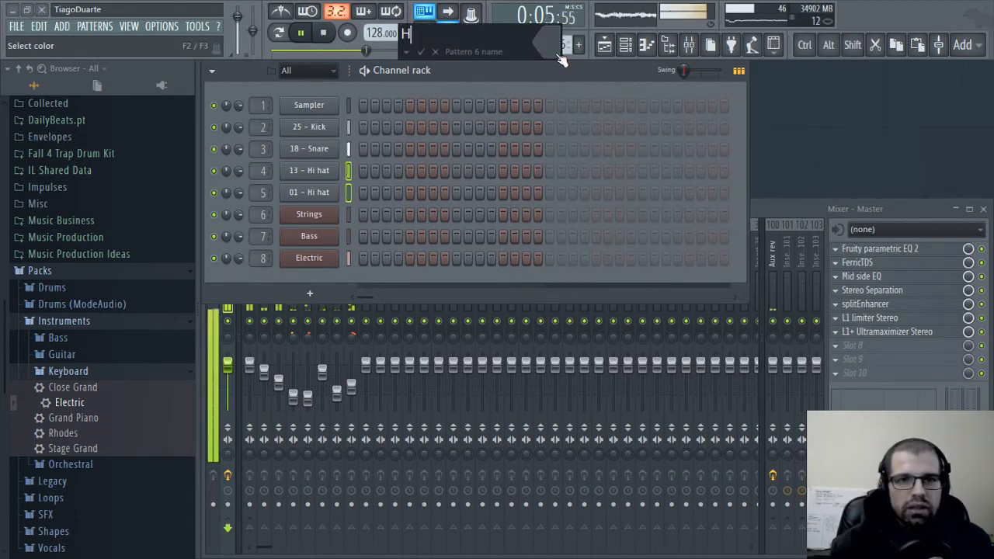
{"action": "type", "text": "i hats"}
{"action": "key", "text": "Return"}
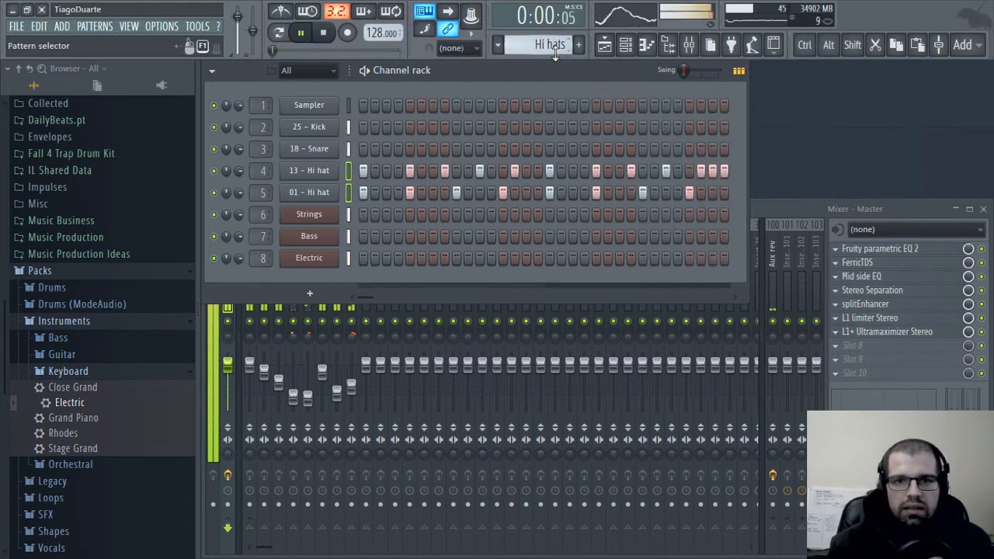
Place the Hi hats pattern at bar 1 on Track 5 of the playlist and move that track up to Track 2
{"action": "left_click", "coordinate": [605, 45]}
{"action": "left_click", "coordinate": [302, 295]}
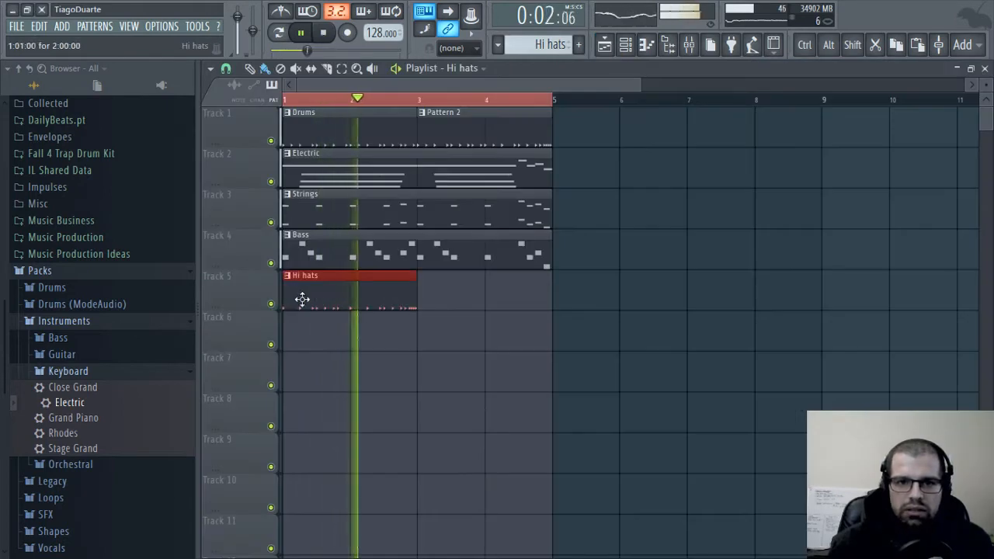
{"action": "left_click_drag", "start_coordinate": [271, 306], "coordinate": [254, 173]}
Cut the steps of both hi-hat channels from Pattern 2 and rename the pattern as Drums 2
{"action": "left_click", "coordinate": [489, 140]}
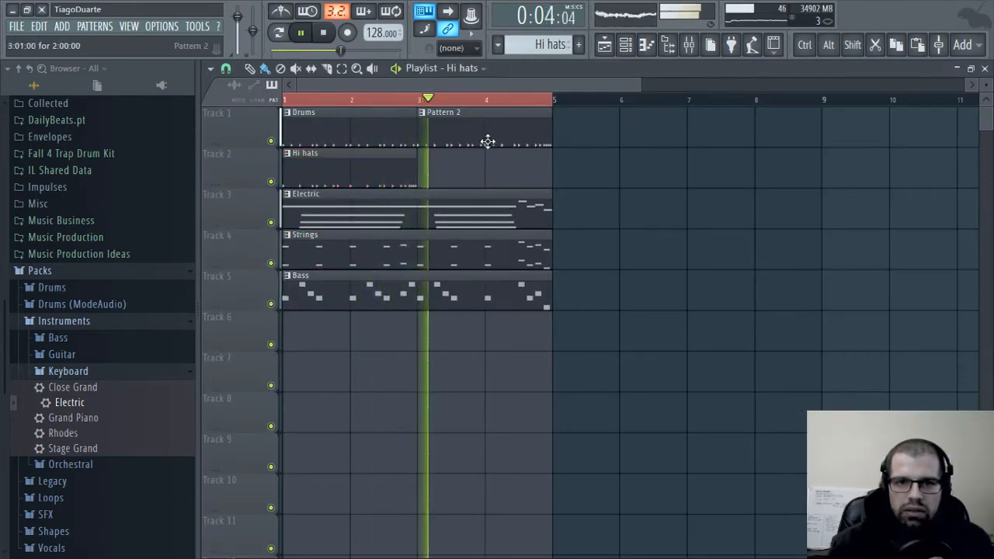
{"action": "left_click", "coordinate": [985, 68]}
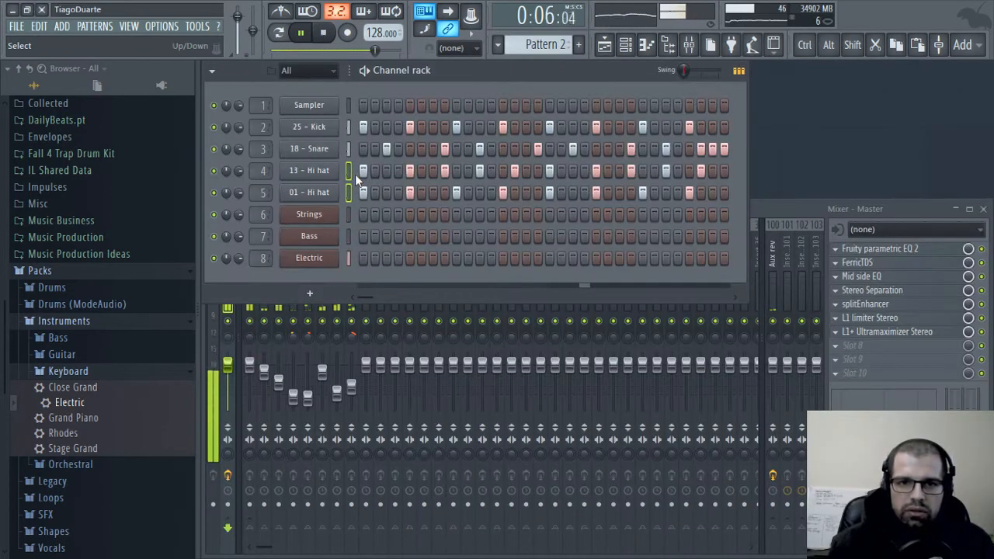
{"action": "double_click", "coordinate": [538, 43]}
{"action": "type", "text": "Pad"}
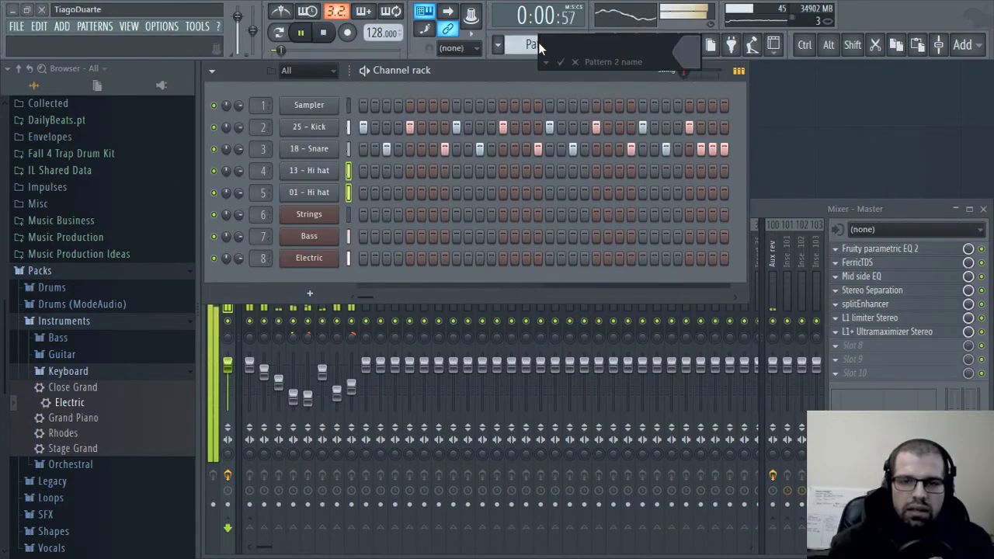
{"action": "type", "text": "rums 2"}
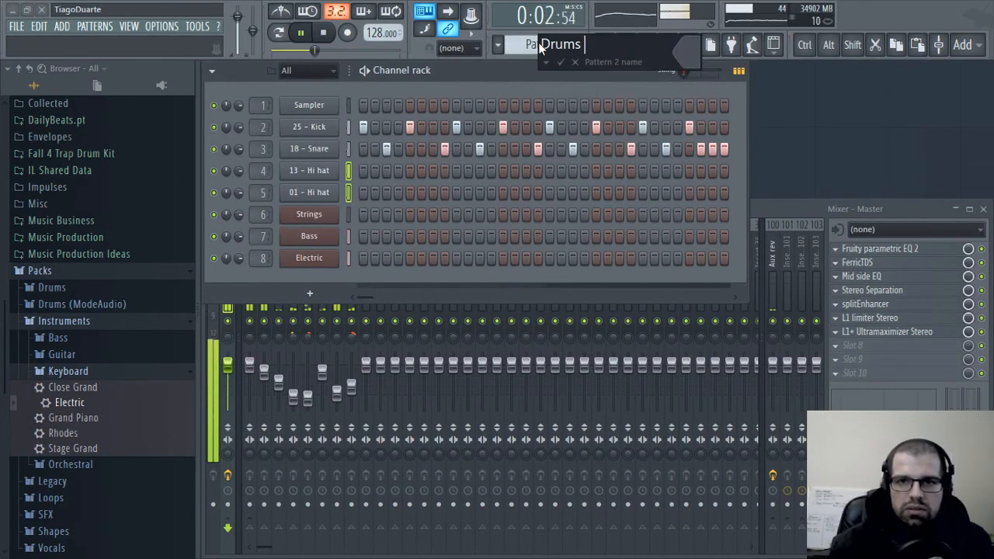
{"action": "key", "text": "Return"}
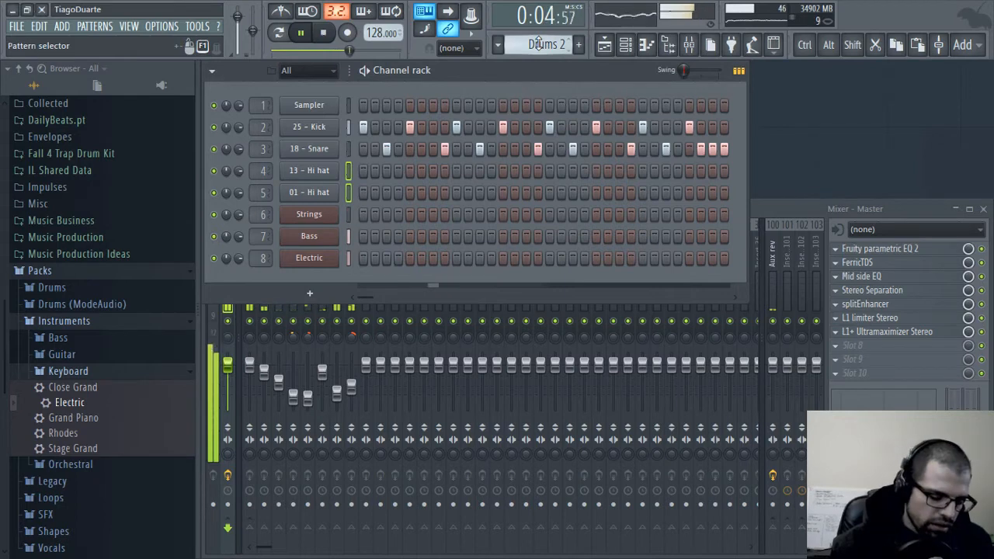
Create a new pattern named Hi hat 2 from the cut hi-hat steps and place it at bar 3 on Track 2
{"action": "key", "text": "F4"}
{"action": "type", "text": "Hi hat"}
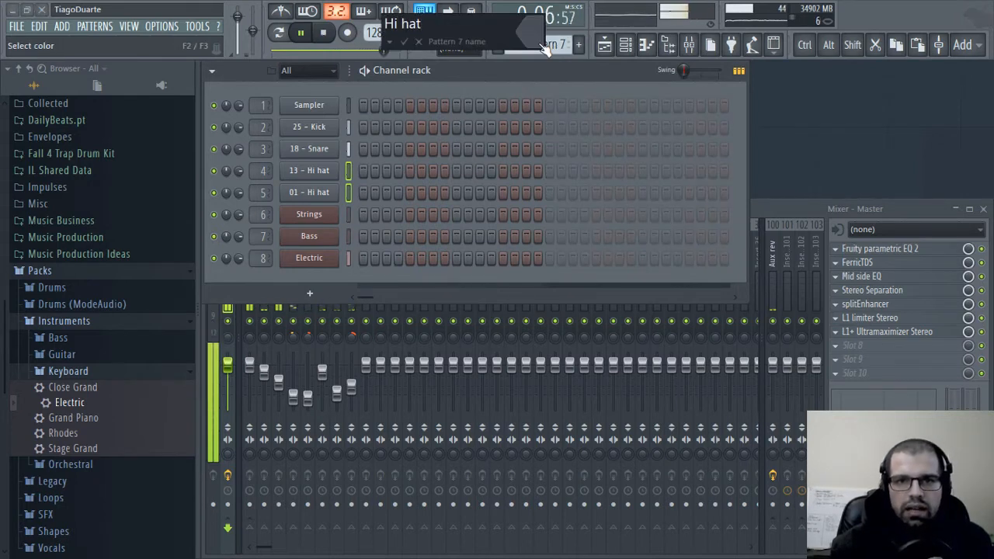
{"action": "type", "text": " 2"}
{"action": "key", "text": "Return"}
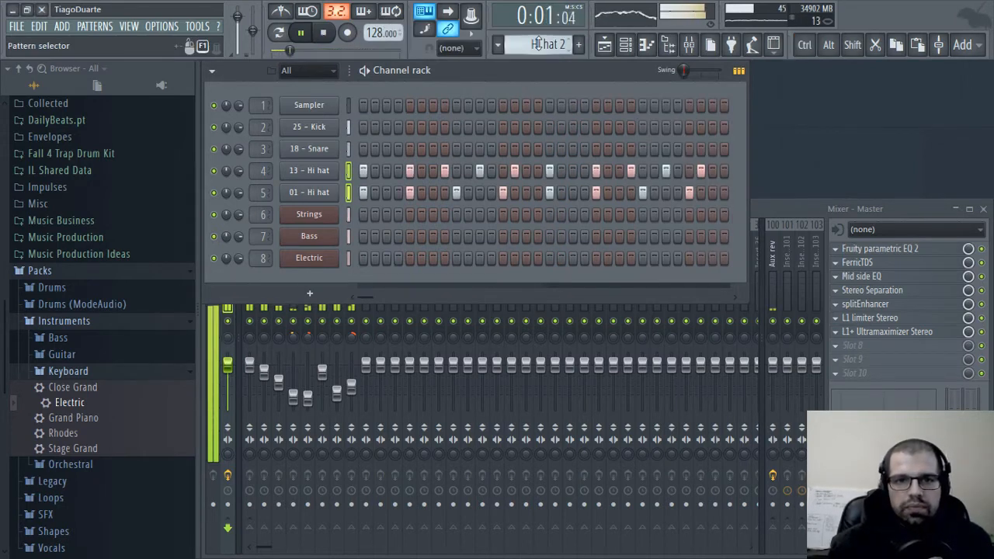
{"action": "left_click", "coordinate": [605, 44]}
{"action": "left_click", "coordinate": [426, 167]}
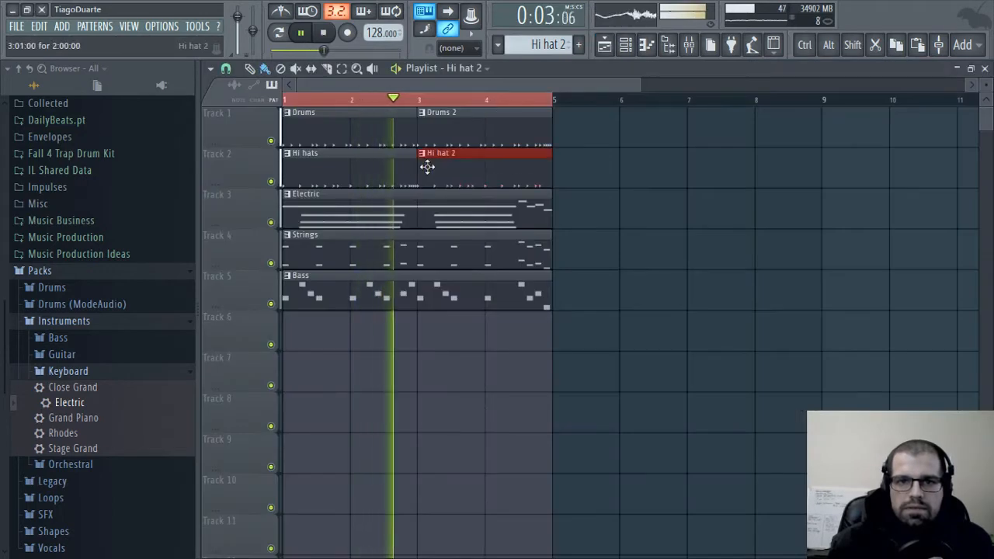
Duplicate all clips of bars 1 to 4 to start at bar 5 and clear the playlist's time selection
{"action": "scroll", "coordinate": [577, 333], "scroll_direction": "down", "scroll_amount": 3}
{"action": "left_click_drag", "start_coordinate": [507, 363], "coordinate": [288, 123]}
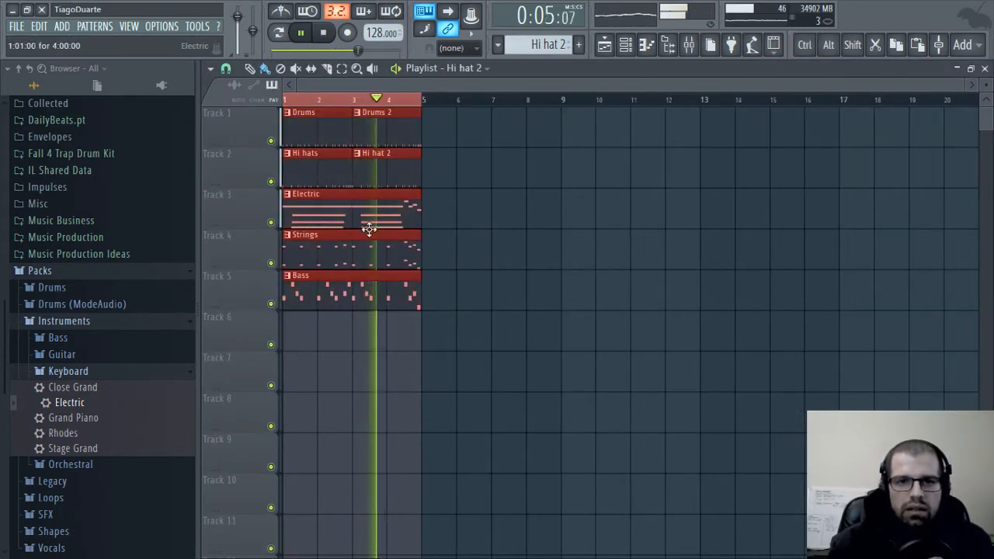
{"action": "mouse_move", "coordinate": [311, 202]}
{"action": "left_mouse_down"}
{"action": "mouse_move", "coordinate": [526, 202]}
{"action": "mouse_move", "coordinate": [439, 199]}
{"action": "left_mouse_up"}
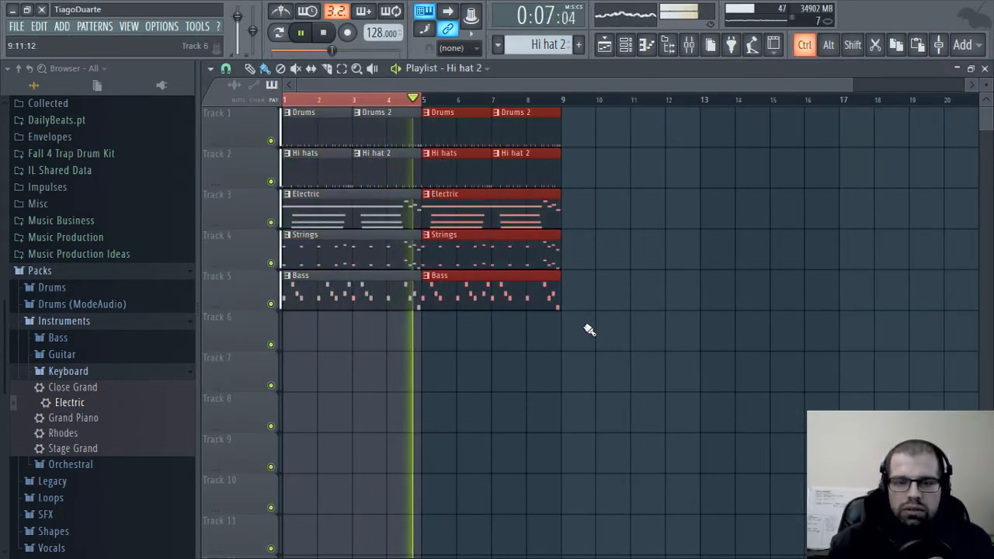
{"action": "left_click", "coordinate": [548, 409], "text": "ctrl"}
{"action": "left_click", "coordinate": [398, 102], "text": "ctrl"}
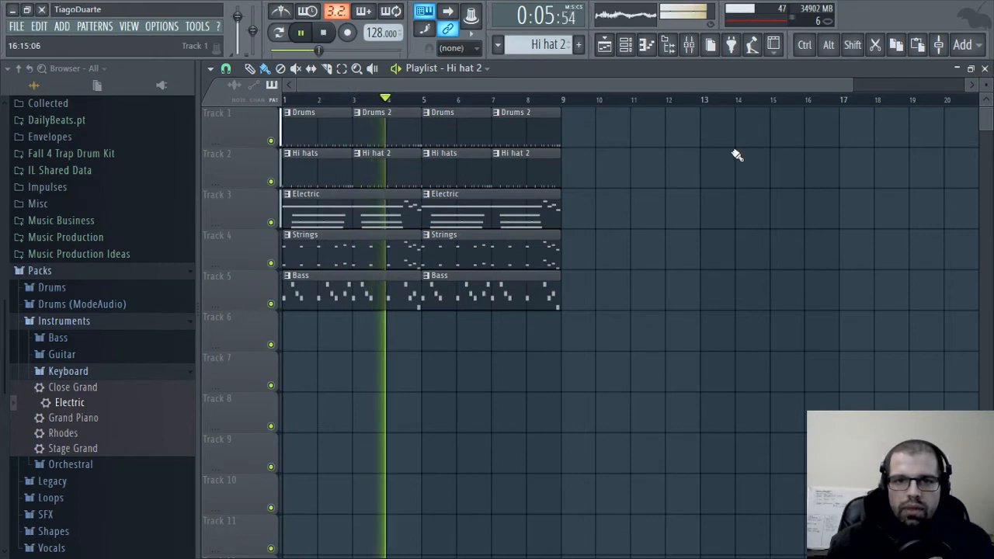
Duplicate the eight-bar arrangement to start at bar 9 and delete the copied hi-hat and Electric clips
{"action": "left_click_drag", "start_coordinate": [579, 346], "coordinate": [284, 105]}
{"action": "left_click_drag", "start_coordinate": [326, 136], "coordinate": [611, 135]}
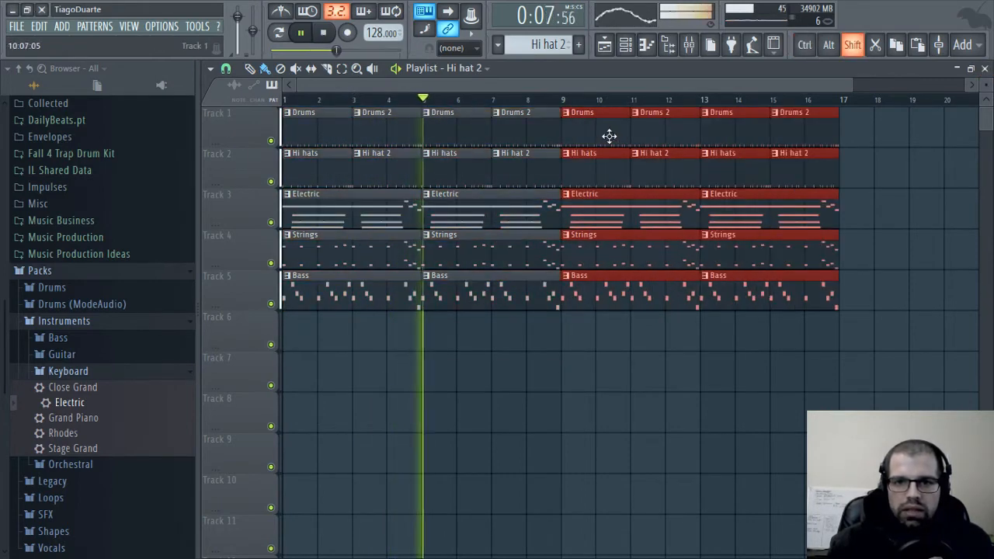
{"action": "right_click", "coordinate": [617, 174]}
{"action": "right_click", "coordinate": [632, 214]}
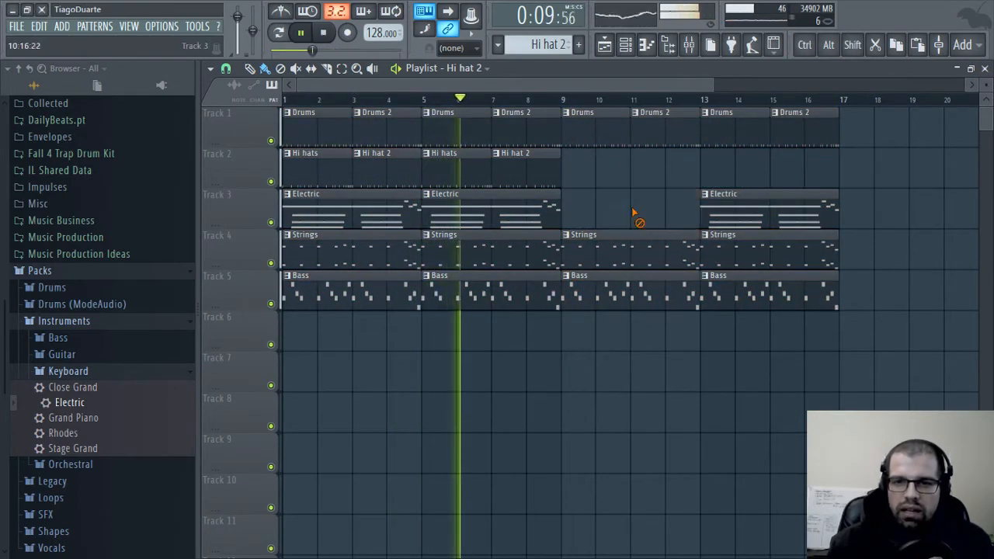
{"action": "right_click", "coordinate": [742, 219]}
Hide the browser to widen the workspace and reopen the playlist
{"action": "key", "text": "F5"}
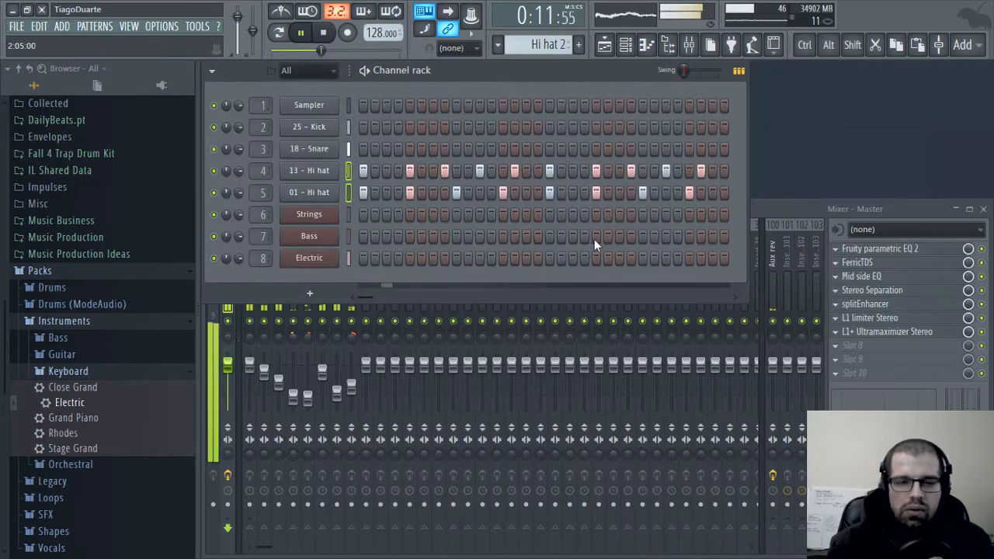
{"action": "left_click", "coordinate": [797, 207]}
{"action": "left_click", "coordinate": [579, 81]}
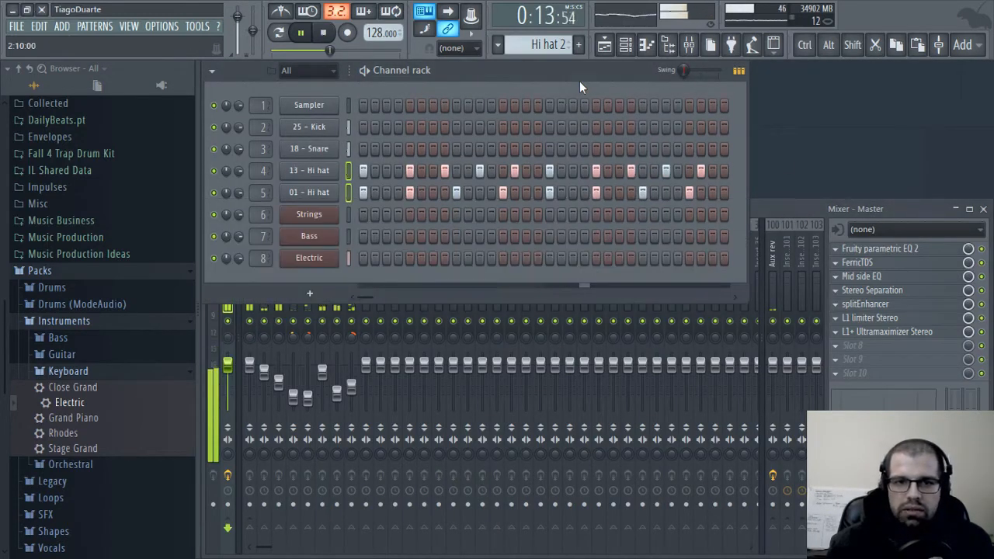
{"action": "left_click", "coordinate": [673, 47]}
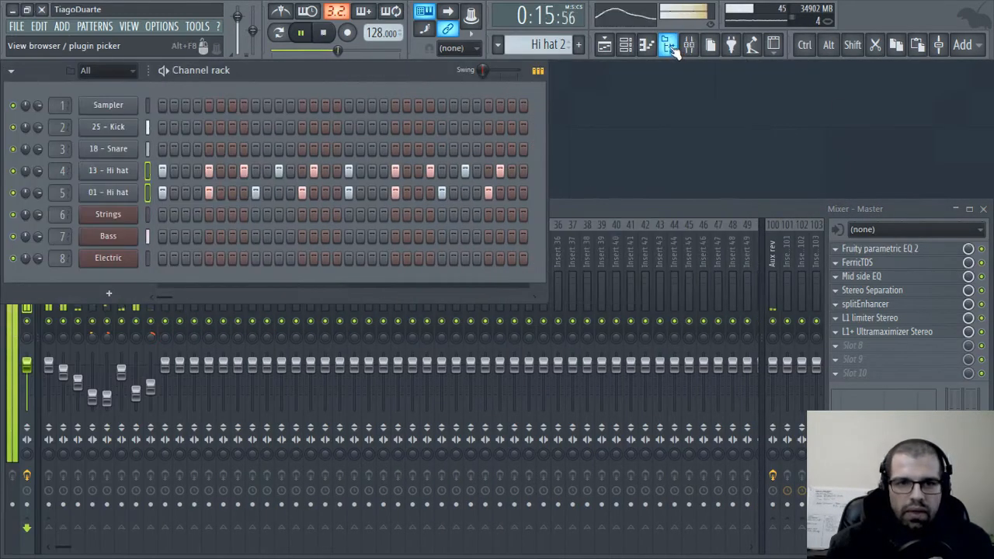
{"action": "left_click", "coordinate": [604, 45]}
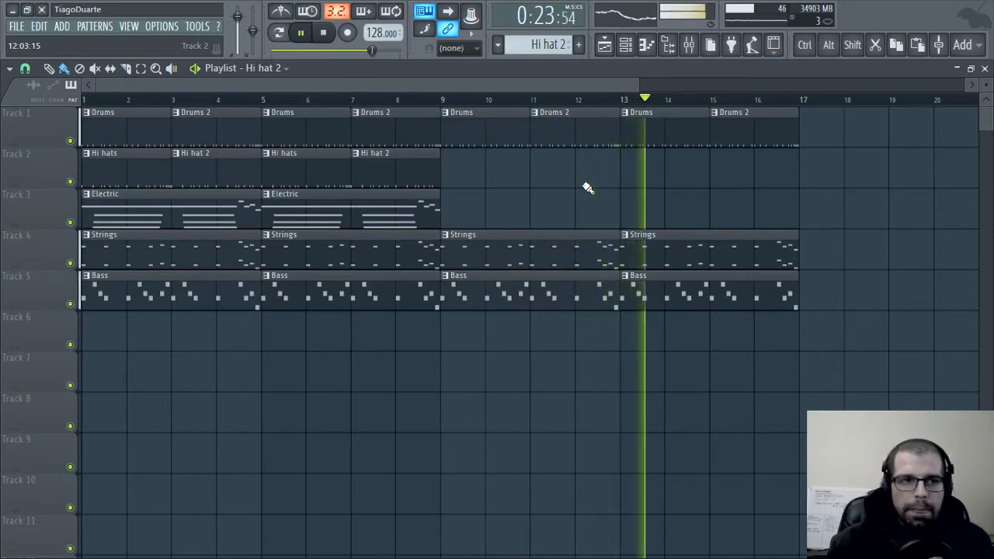
Add Fruity Reeverb 2 to the first effect slot of the Strings mixer track and close the plugin window
{"action": "left_click", "coordinate": [985, 69]}
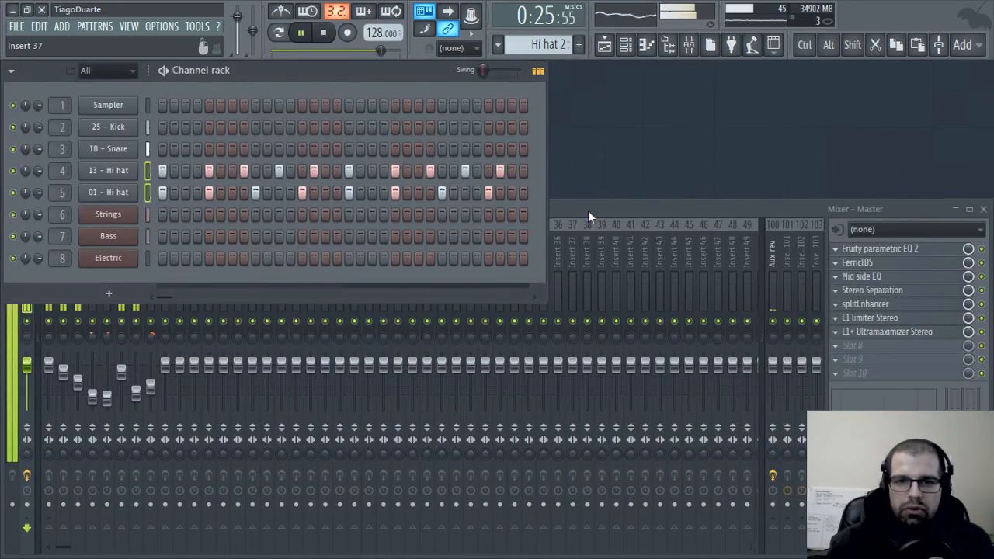
{"action": "left_click", "coordinate": [585, 207]}
{"action": "left_click", "coordinate": [123, 253]}
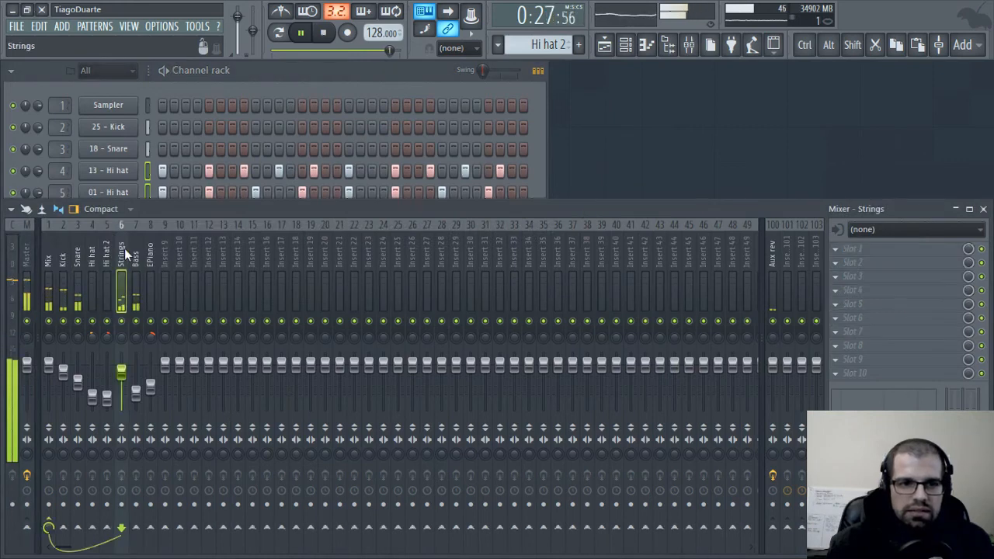
{"action": "left_click", "coordinate": [867, 248]}
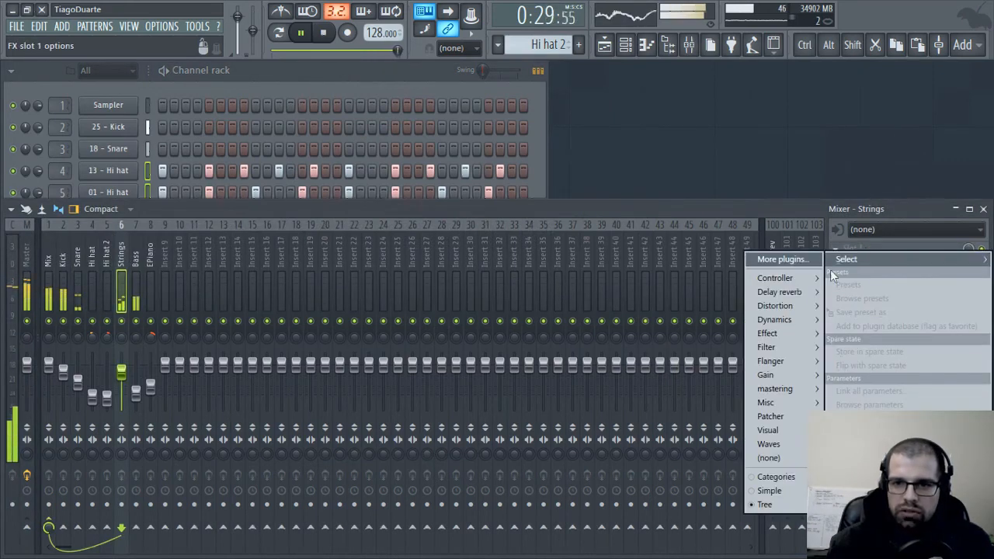
{"action": "mouse_move", "coordinate": [800, 290]}
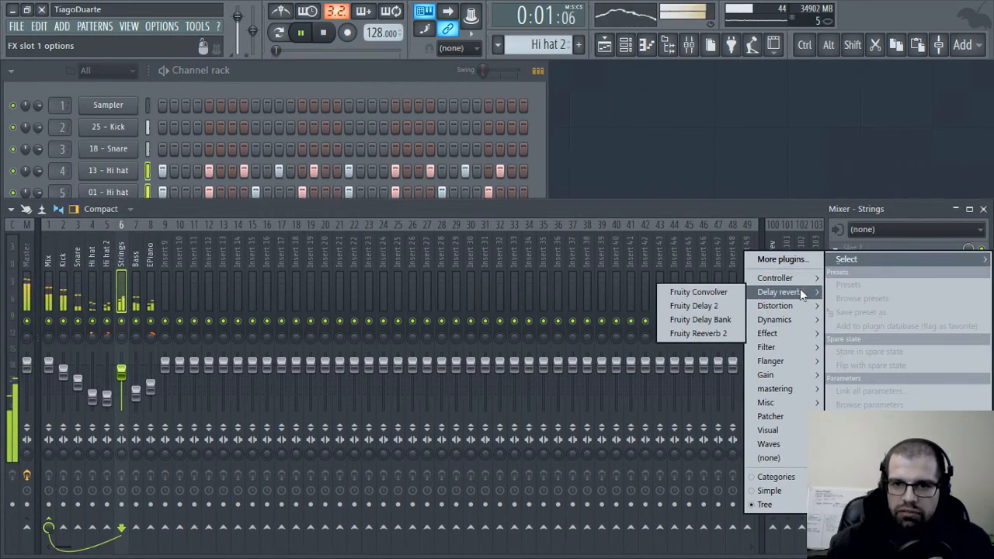
{"action": "left_click", "coordinate": [701, 334]}
{"action": "left_click_drag", "start_coordinate": [289, 194], "coordinate": [583, 170]}
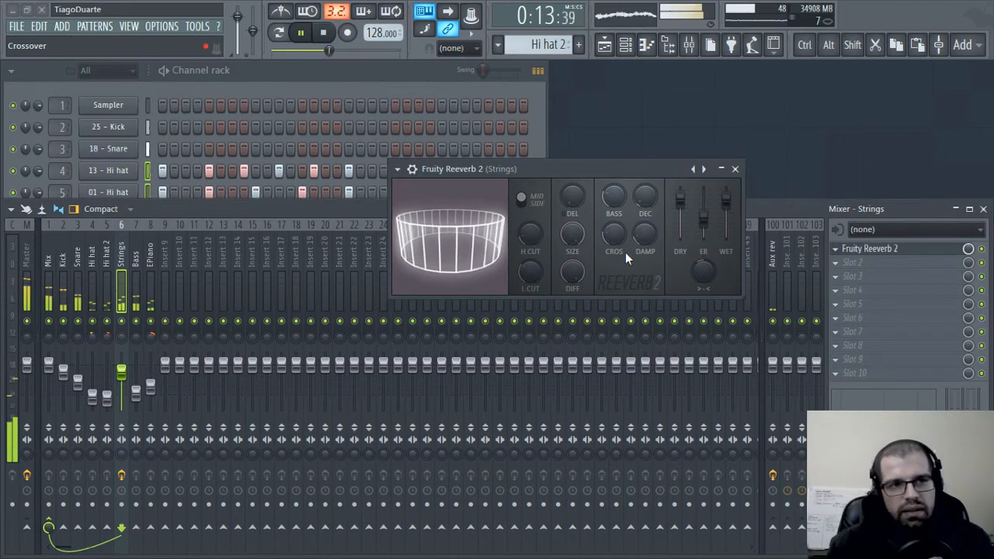
{"action": "left_click", "coordinate": [735, 169]}
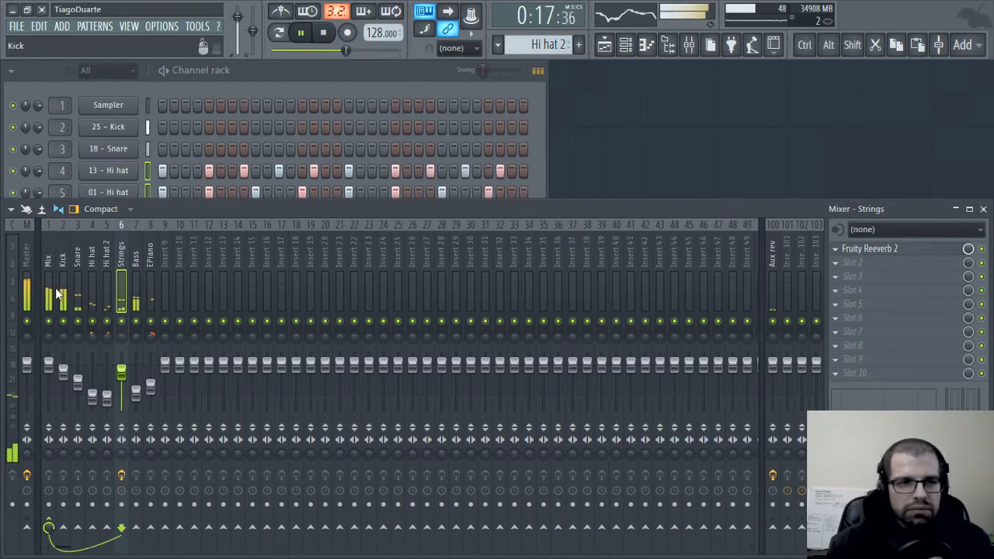
Check the effect slots of the Master and Mix mixer tracks and return to the playlist
{"action": "left_click", "coordinate": [28, 249]}
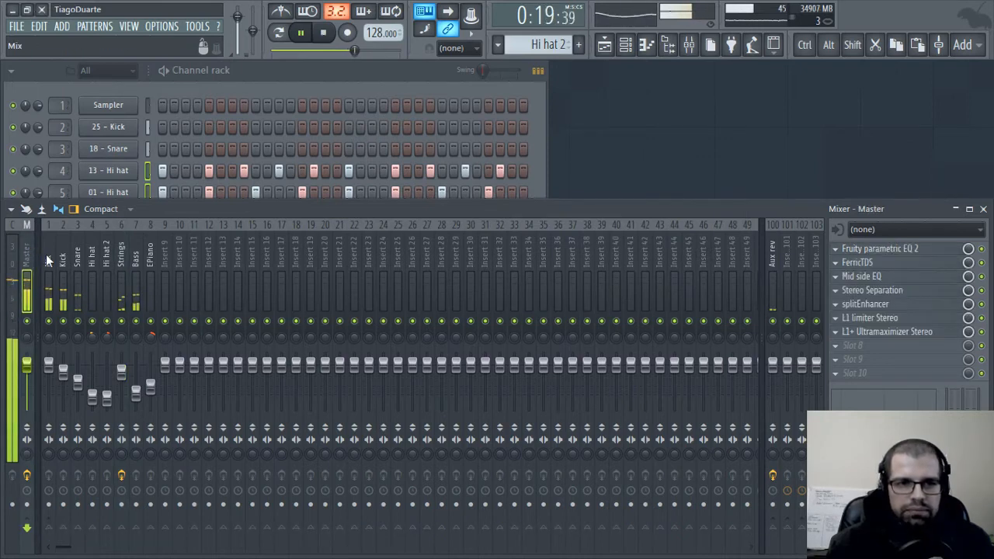
{"action": "left_click", "coordinate": [51, 255]}
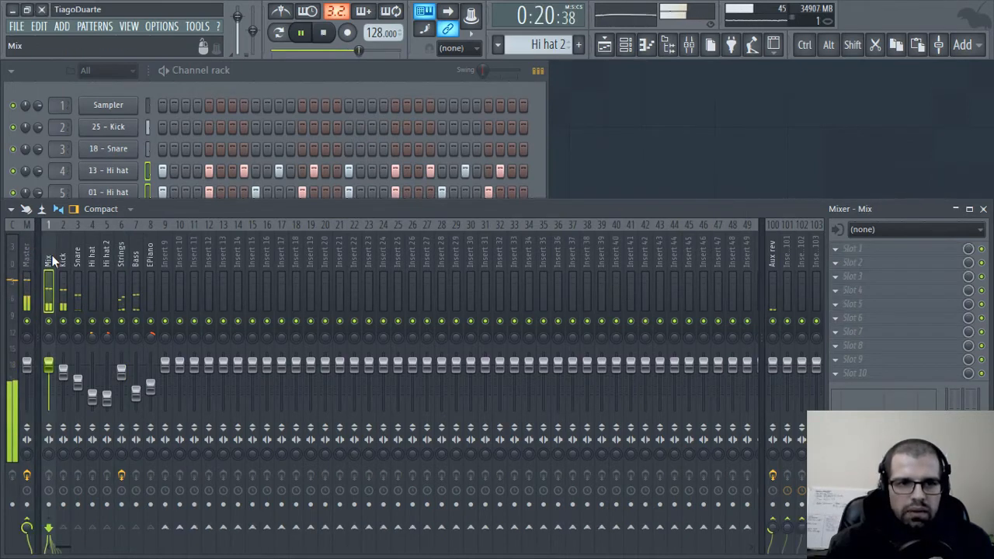
{"action": "left_click", "coordinate": [604, 45]}
{"action": "scroll", "coordinate": [648, 296], "scroll_direction": "down", "scroll_amount": 3}
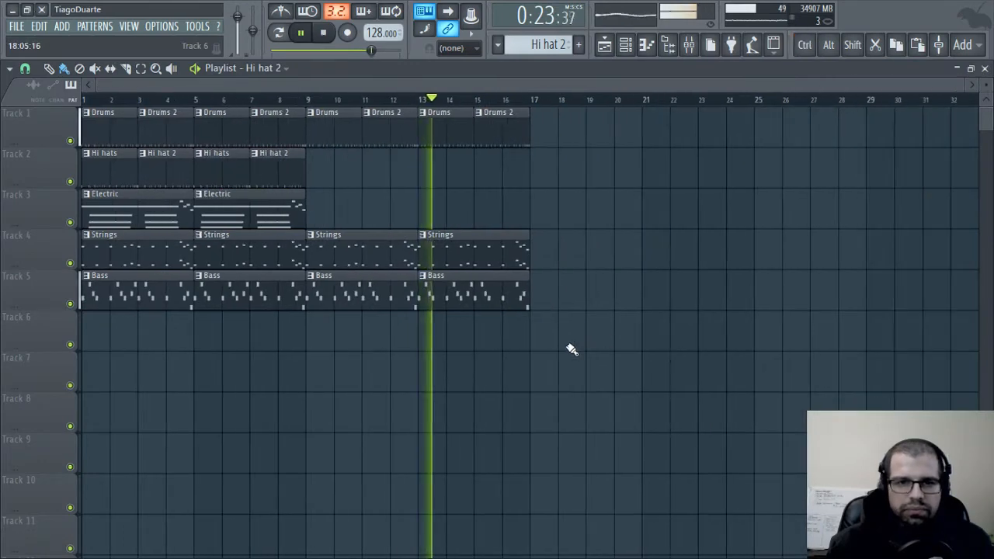
{"action": "left_click_drag", "start_coordinate": [340, 390], "coordinate": [624, 149]}
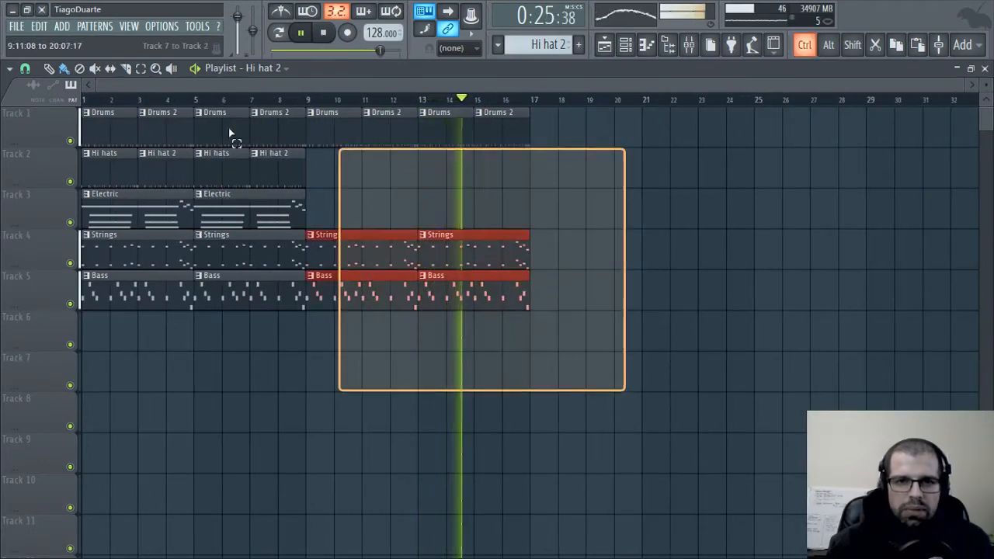
{"action": "left_click_drag", "start_coordinate": [230, 133], "coordinate": [92, 121]}
{"action": "left_click", "coordinate": [559, 364], "text": "ctrl"}
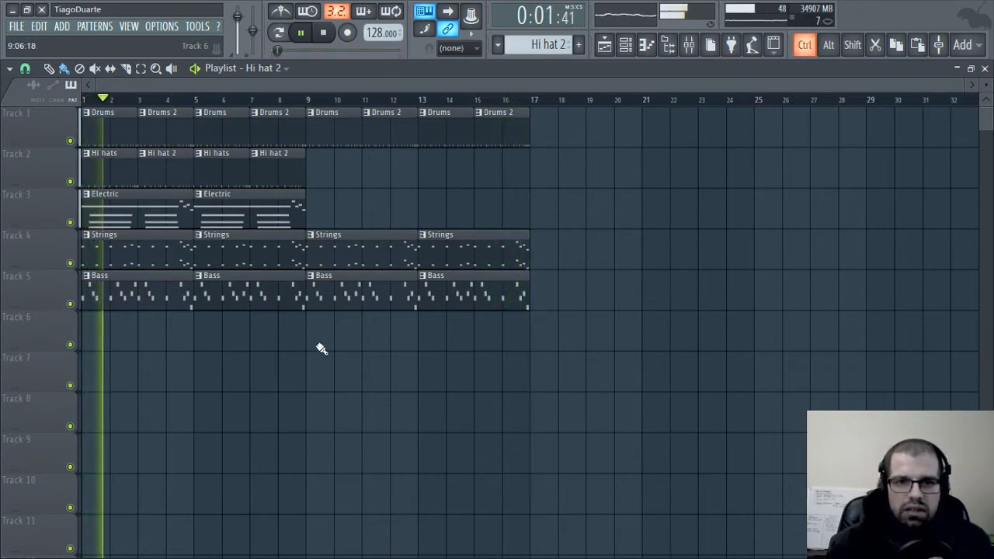
Duplicate the Drums, Strings and Bass clips of bars 9 to 16 to start at bar 17
{"action": "left_click_drag", "start_coordinate": [320, 348], "coordinate": [428, 145]}
{"action": "left_click_drag", "start_coordinate": [334, 129], "coordinate": [555, 139]}
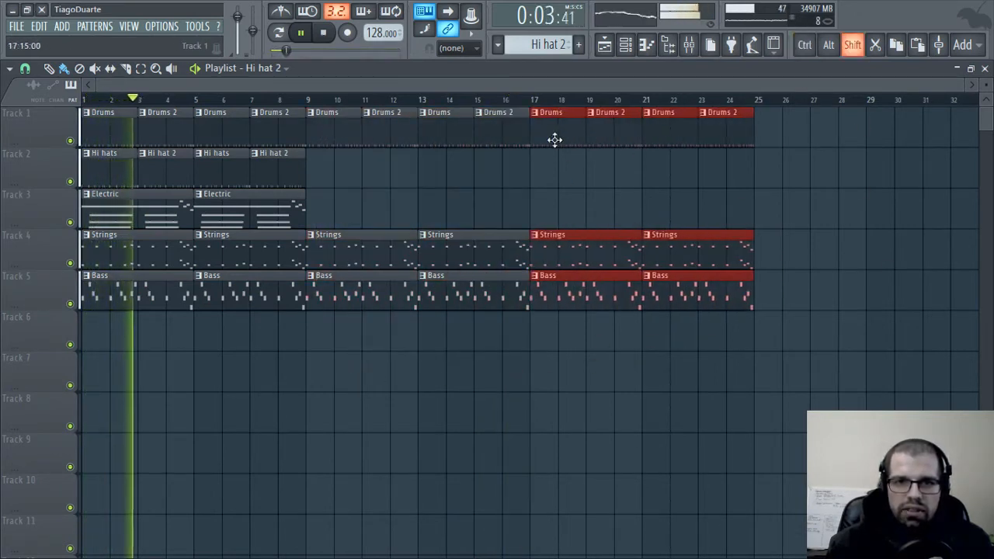
Duplicate the four hi-hat clips of bars 1 to 8 on Track 2 so the copies start at bar 17
{"action": "left_click", "coordinate": [422, 200]}
{"action": "left_click_drag", "start_coordinate": [357, 188], "coordinate": [543, 169]}
{"action": "left_click", "coordinate": [497, 182]}
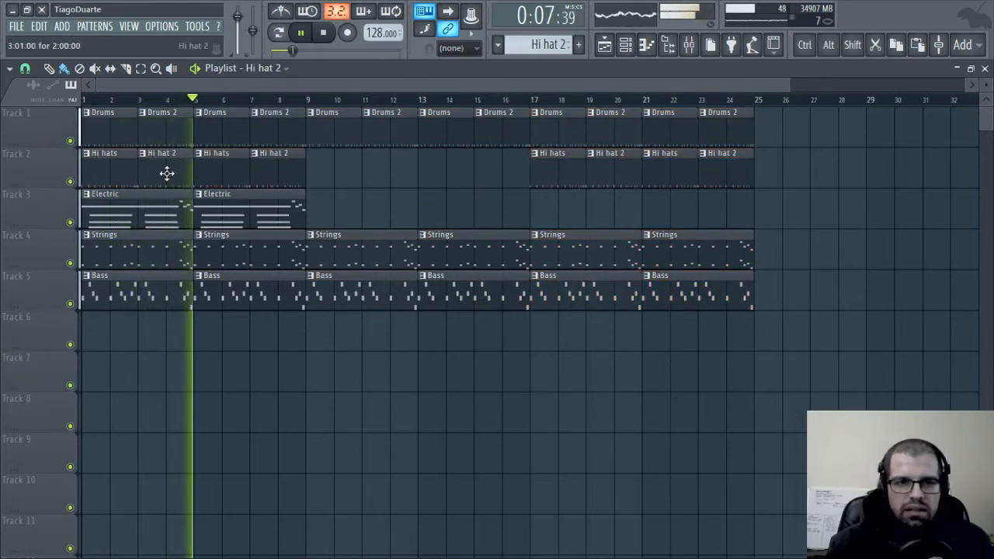
Set the playback range to bars 17 to 24 and play that section briefly
{"action": "left_click", "coordinate": [215, 214]}
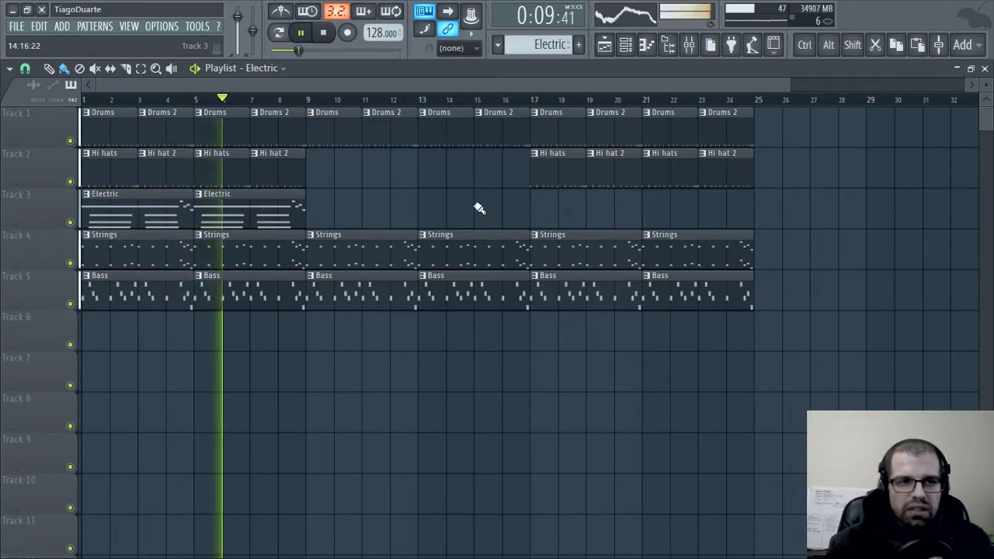
{"action": "key", "text": "ctrl"}
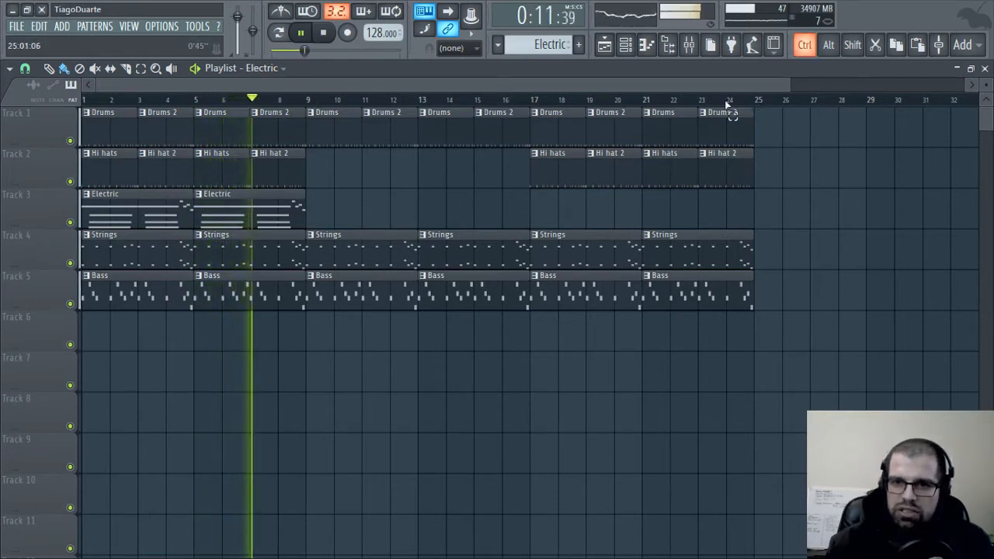
{"action": "left_click_drag", "start_coordinate": [727, 105], "coordinate": [529, 101]}
{"action": "key", "text": "space"}
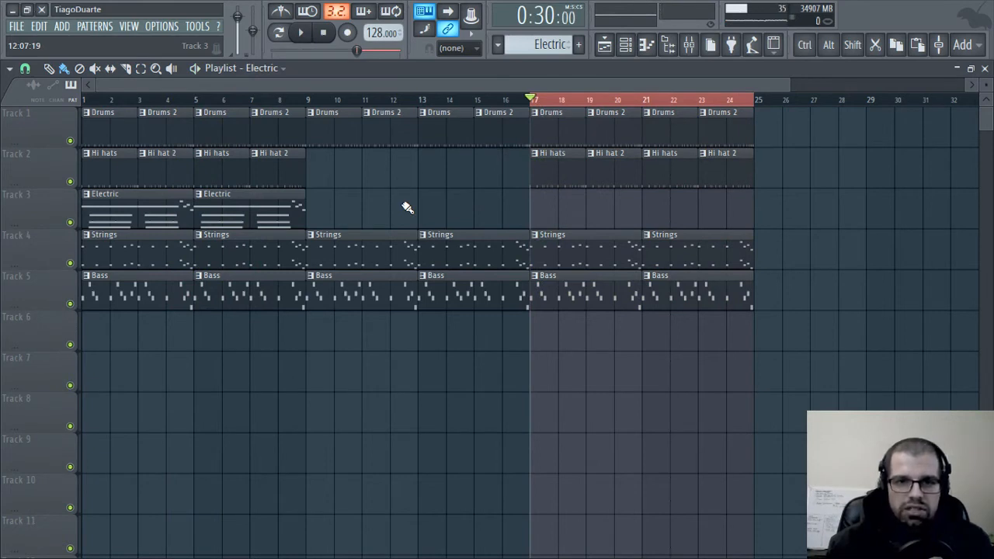
{"action": "left_click_drag", "start_coordinate": [368, 209], "coordinate": [78, 211]}
{"action": "key", "text": "space"}
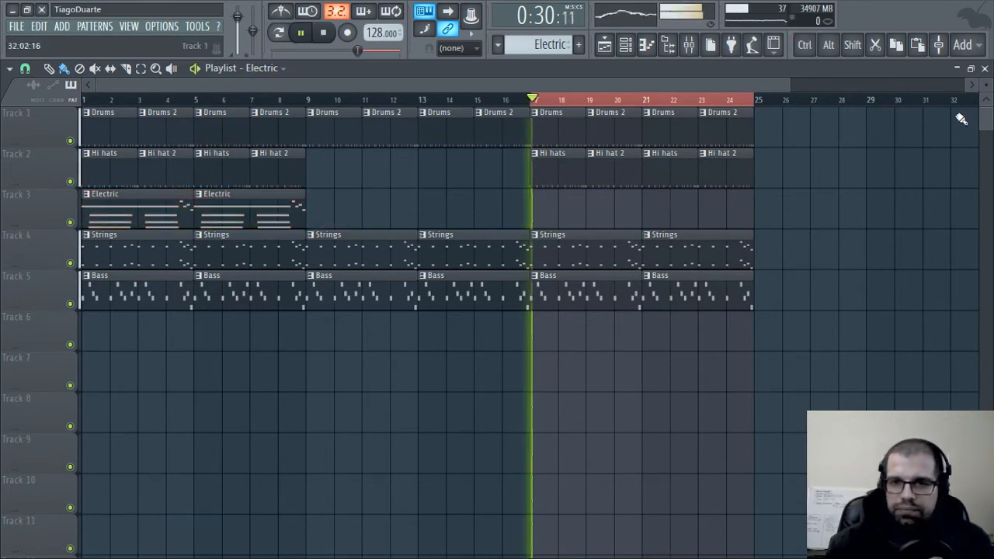
{"action": "key", "text": "space"}
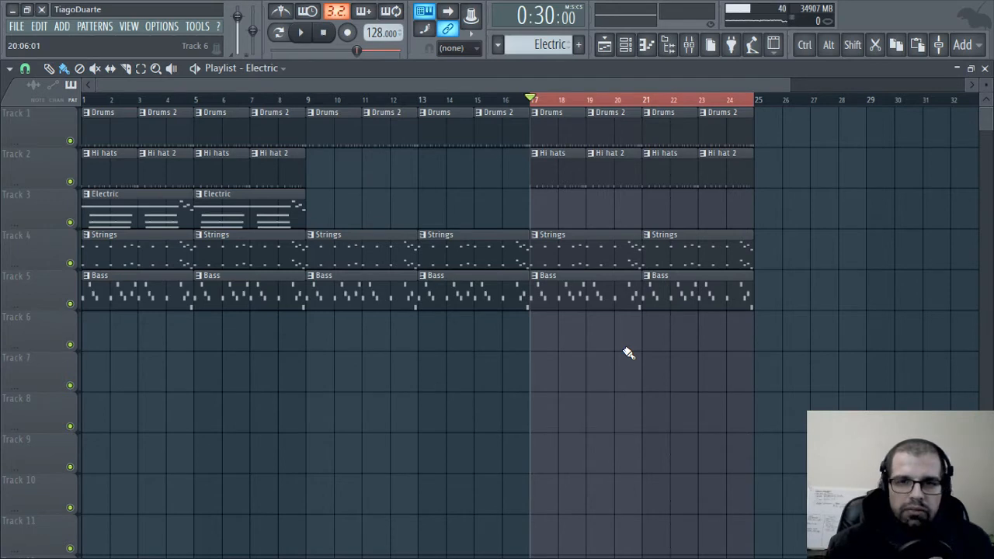
Create a new pattern named Lead and place it on Track 6 at bars 17 and 21
{"action": "key", "text": "F4"}
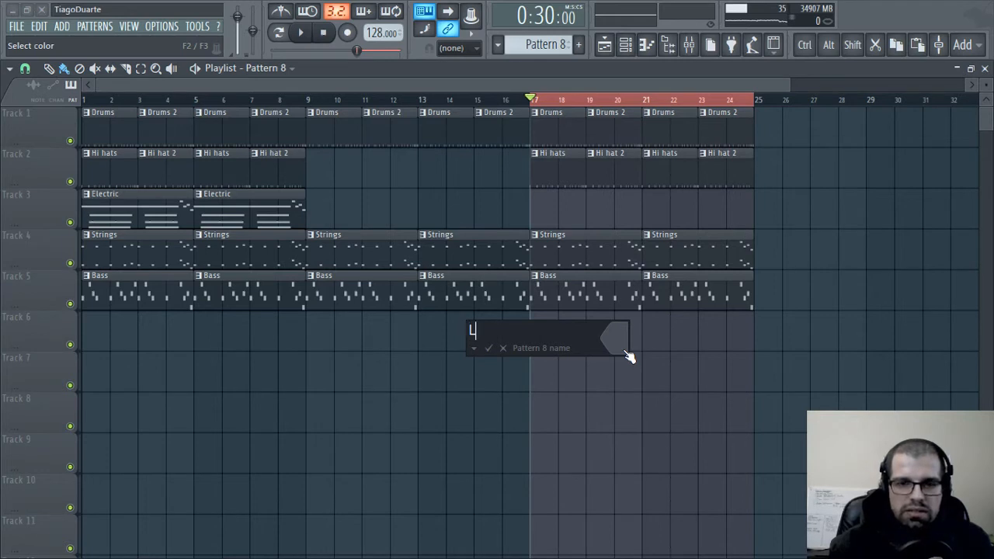
{"action": "key", "text": "Return"}
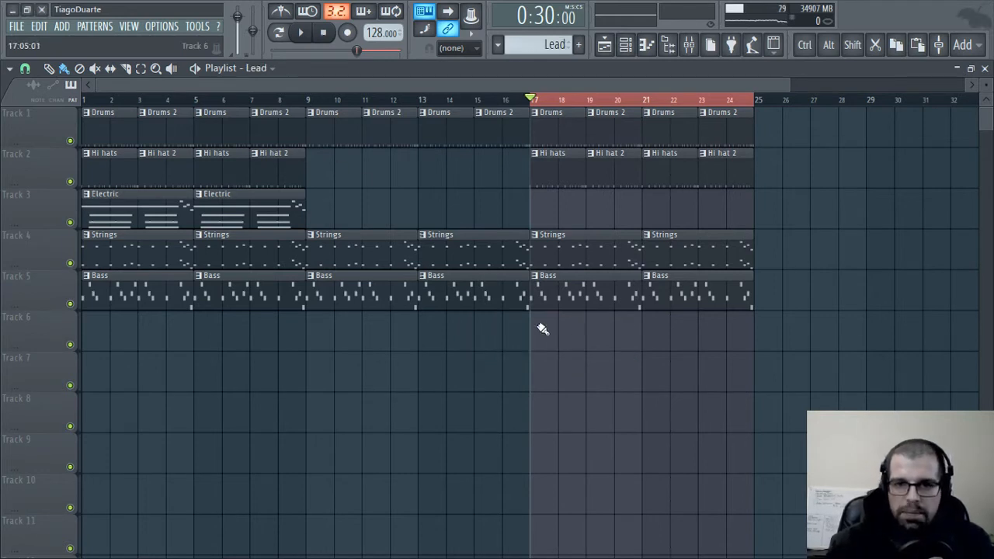
{"action": "left_click_drag", "start_coordinate": [558, 342], "coordinate": [633, 352]}
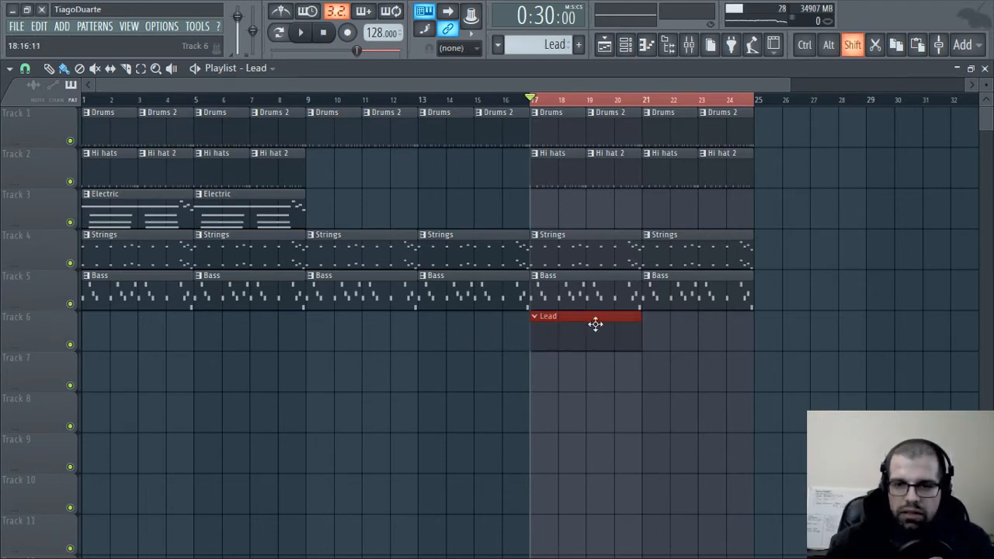
{"action": "left_click_drag", "start_coordinate": [595, 324], "coordinate": [677, 335]}
Close the playlist, start playback and add a 3x Osc synth channel to the channel rack
{"action": "left_click", "coordinate": [984, 68]}
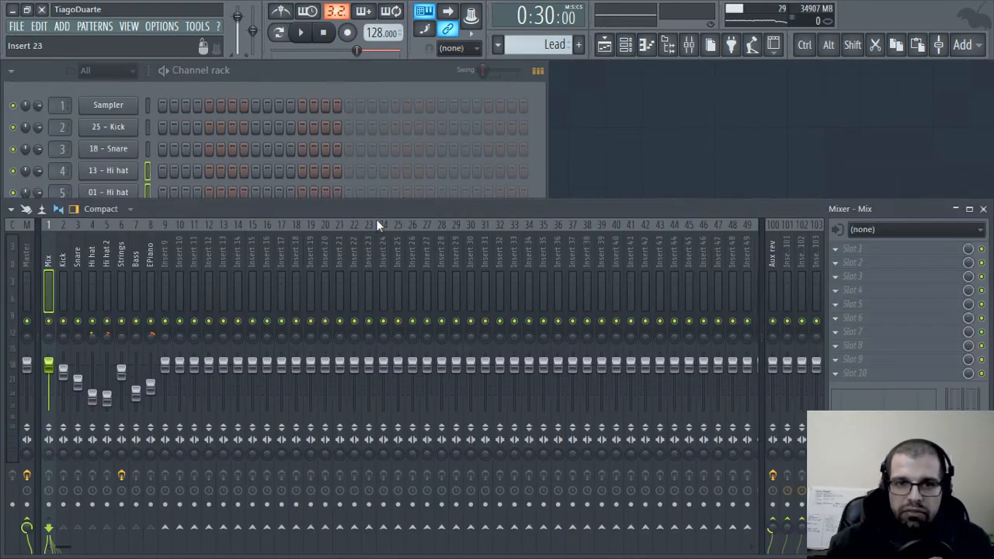
{"action": "key", "text": "space"}
{"action": "left_click", "coordinate": [327, 72]}
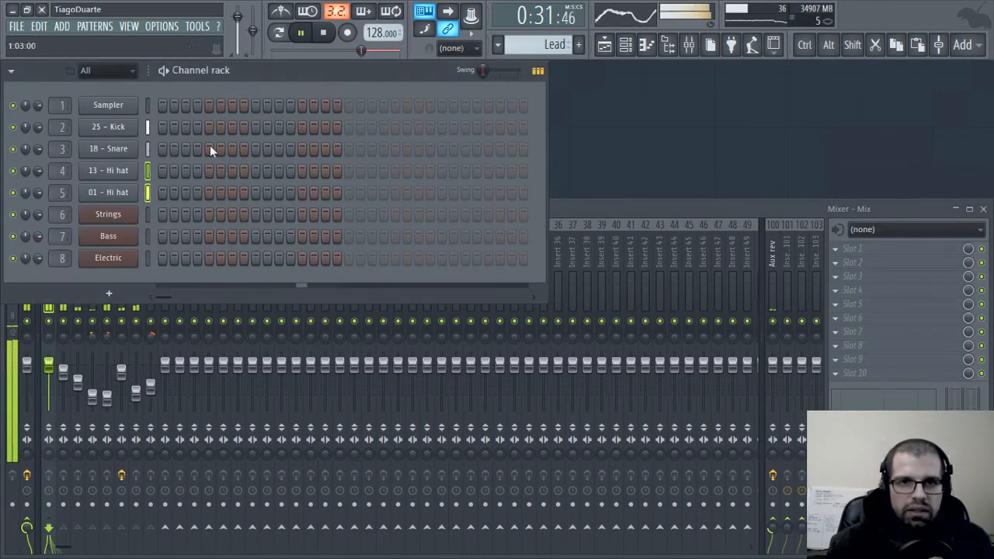
{"action": "left_click", "coordinate": [109, 294]}
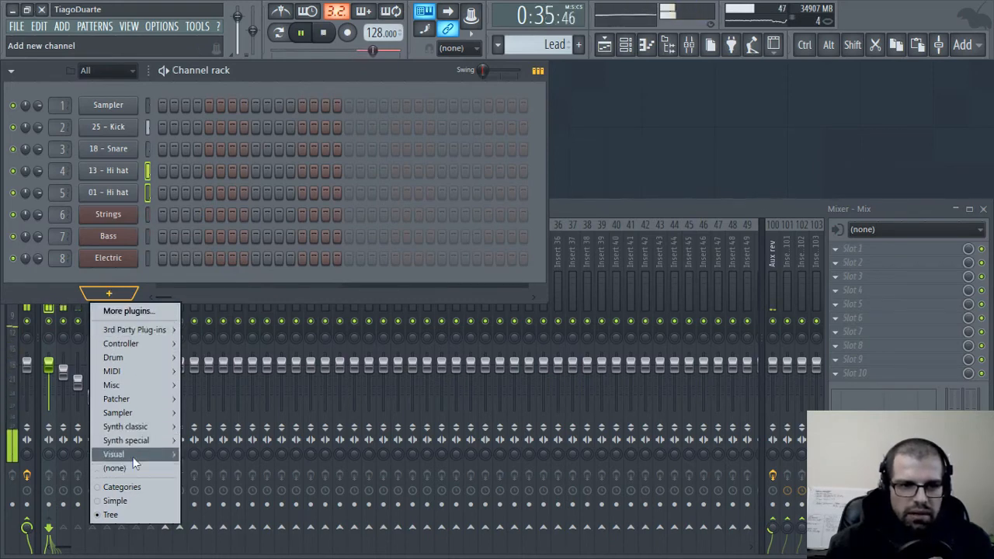
{"action": "mouse_move", "coordinate": [143, 443]}
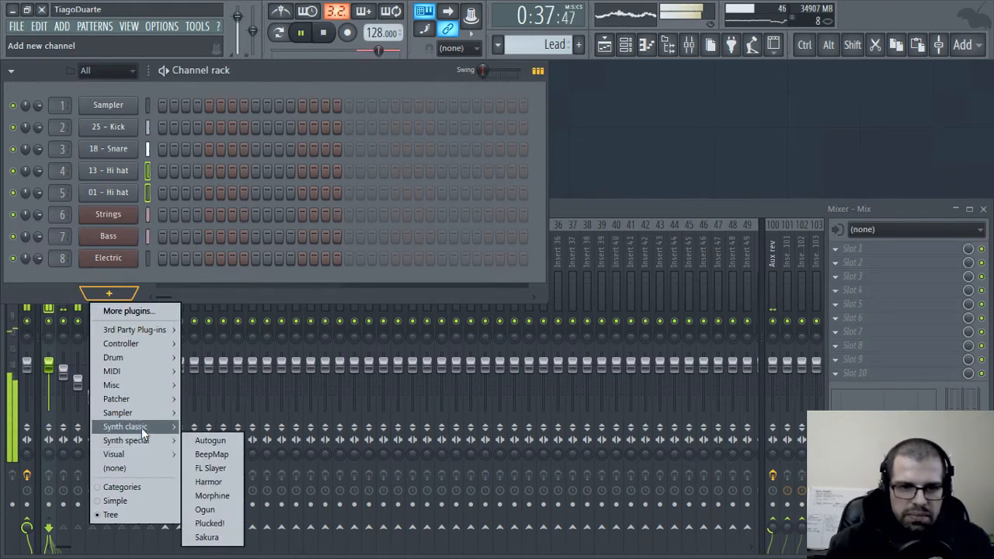
{"action": "mouse_move", "coordinate": [160, 428]}
{"action": "left_click", "coordinate": [225, 371]}
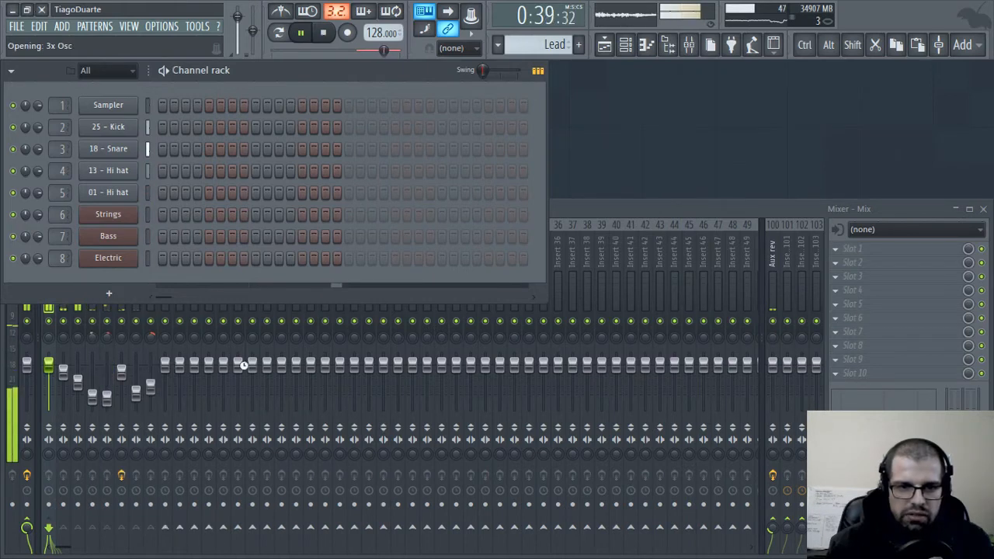
{"action": "left_click_drag", "start_coordinate": [272, 76], "coordinate": [547, 80]}
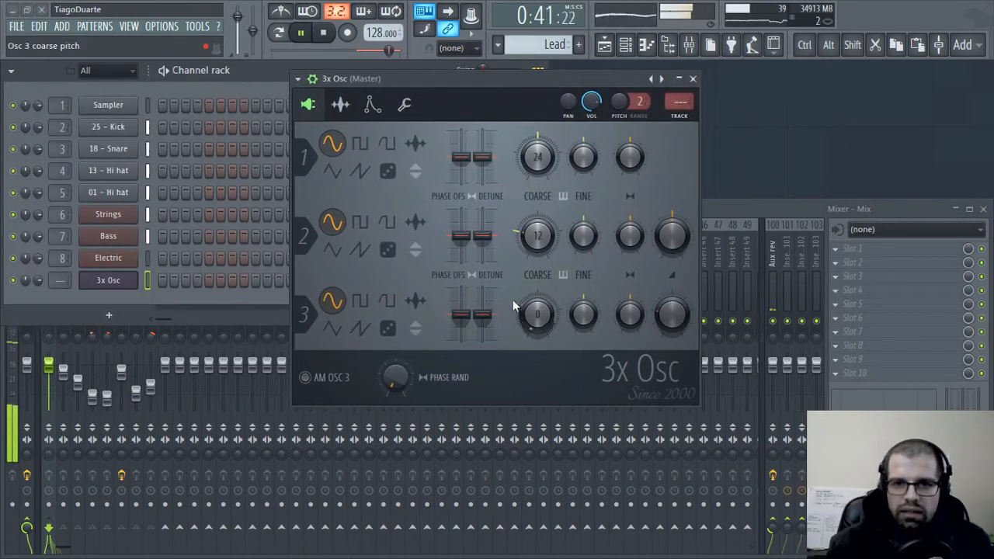
Set oscillator 2's coarse pitch to +0 semitones, turn down oscillator 3's level and play a test note
{"action": "left_click_drag", "start_coordinate": [534, 234], "coordinate": [534, 286]}
{"action": "left_click_drag", "start_coordinate": [673, 313], "coordinate": [672, 342]}
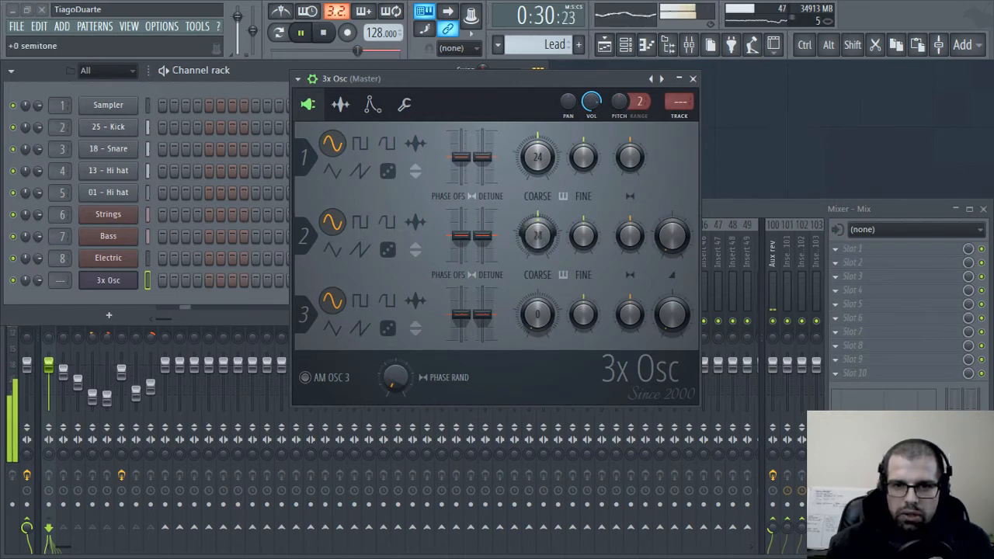
{"action": "key", "text": "z"}
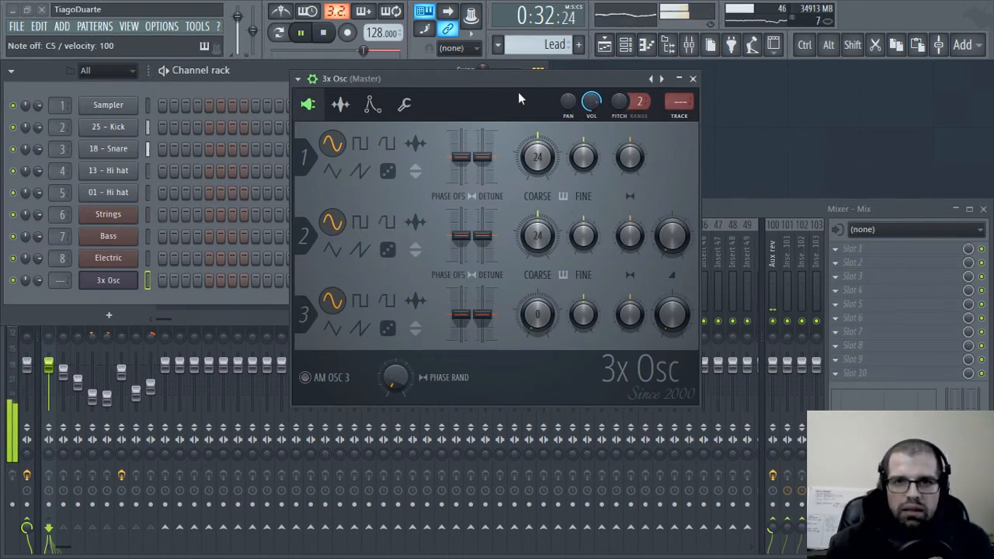
Assign the 3x Osc channel to mixer track 9, lower that track's fader and route it only to the Mix track
{"action": "left_click", "coordinate": [693, 78]}
{"action": "scroll", "coordinate": [147, 391], "scroll_direction": "down", "scroll_amount": 8}
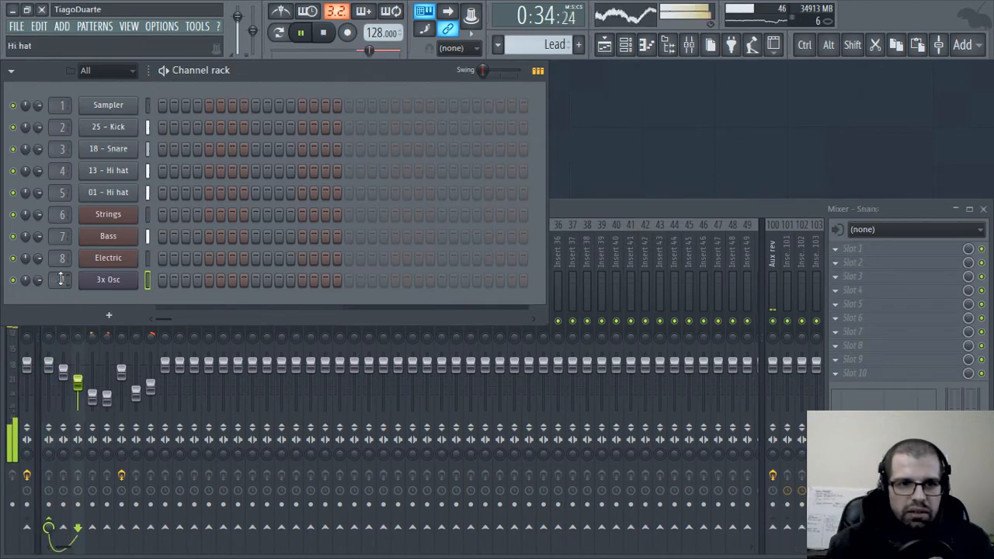
{"action": "left_click_drag", "start_coordinate": [165, 365], "coordinate": [165, 385]}
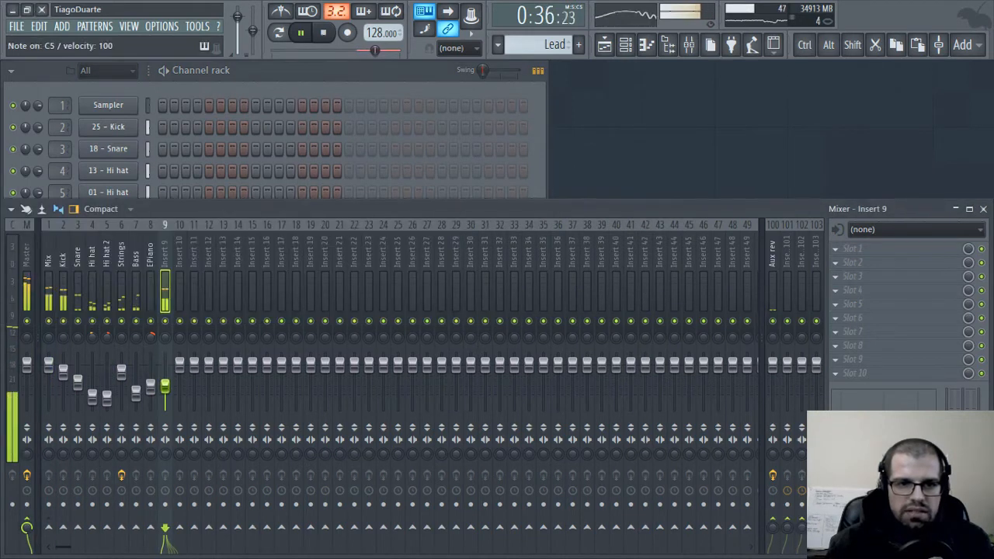
{"action": "right_click", "coordinate": [55, 533]}
{"action": "left_click", "coordinate": [56, 536]}
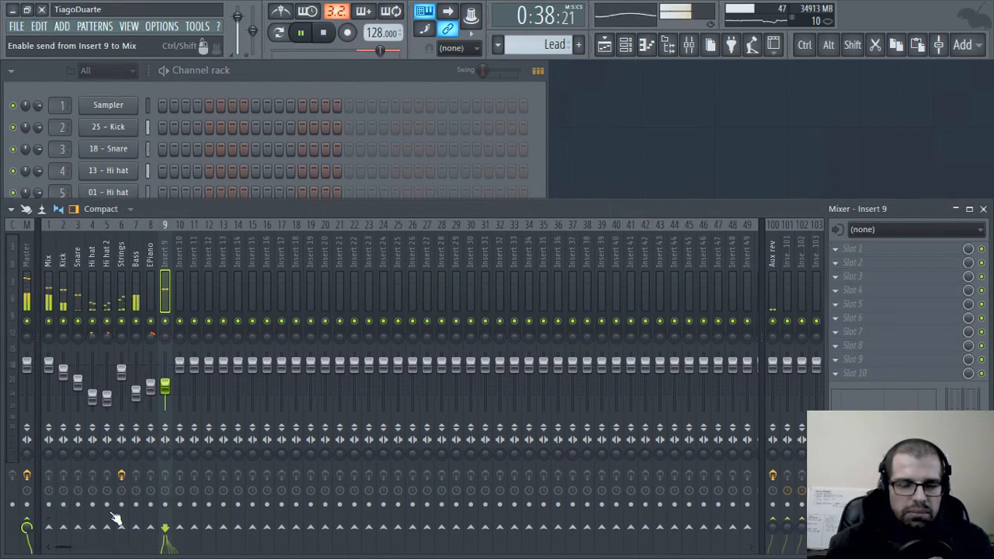
Enable Cut self, Porta and Mono for the 3x Osc channel and return to its oscillator settings
{"action": "left_click", "coordinate": [284, 79]}
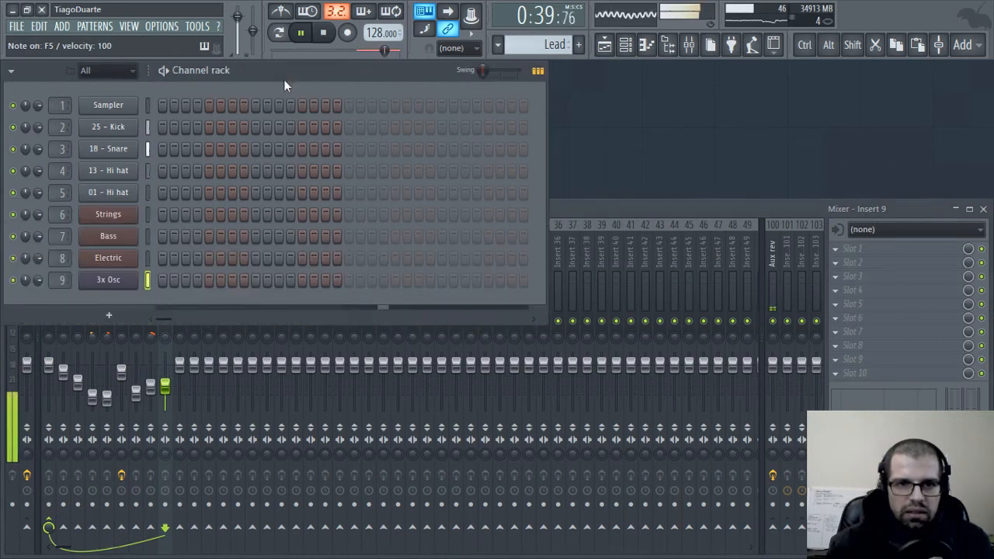
{"action": "left_click", "coordinate": [105, 281]}
{"action": "left_click", "coordinate": [405, 107]}
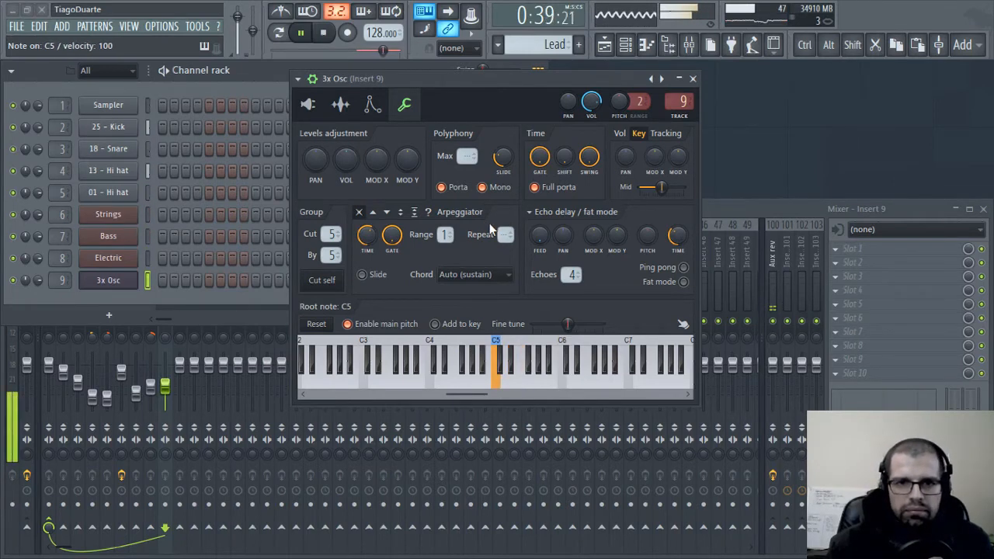
{"action": "left_click", "coordinate": [371, 108]}
{"action": "left_click", "coordinate": [307, 104]}
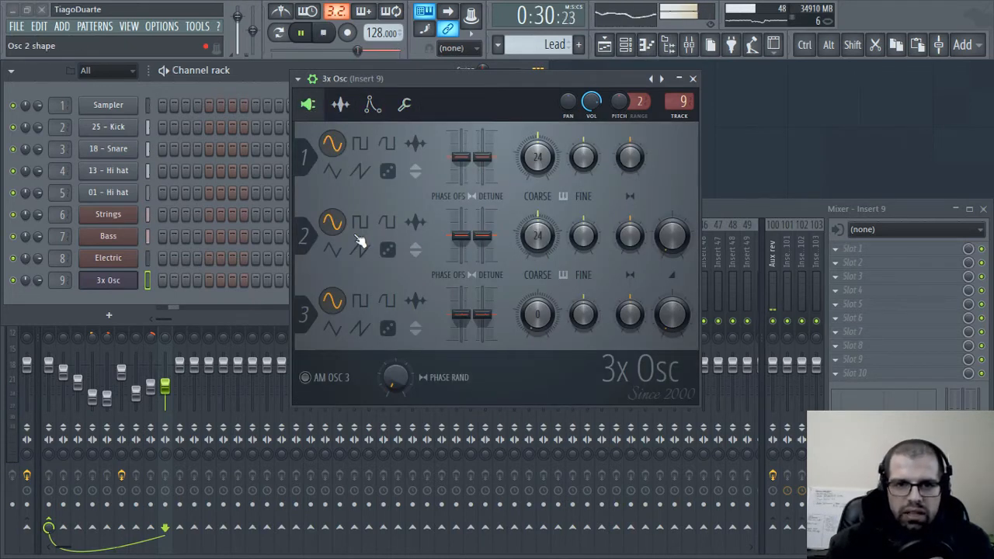
Give oscillator 2 a triangle wave with slight stereo detune and oscillator 3 low-level noise, and close the 3x Osc window
{"action": "left_click", "coordinate": [334, 250]}
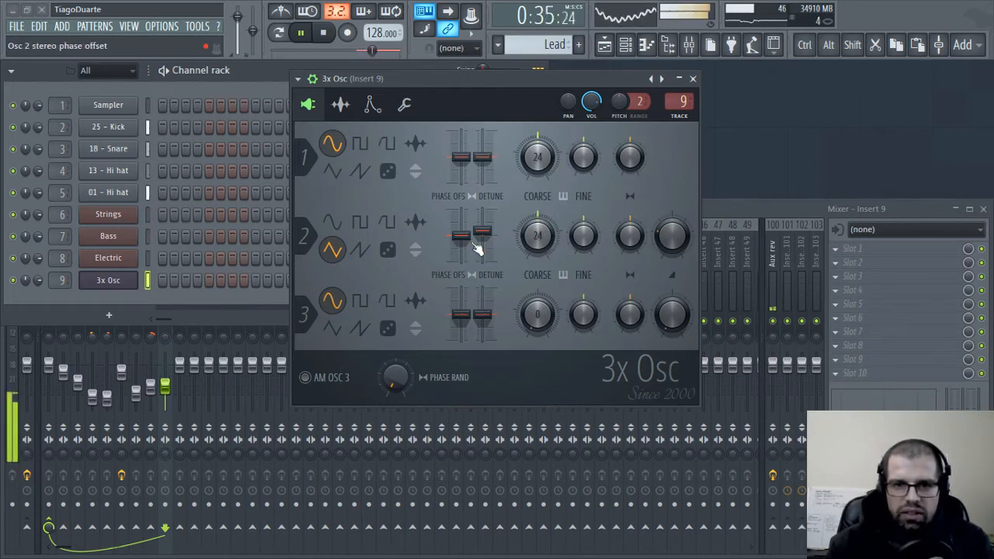
{"action": "left_click", "coordinate": [388, 330]}
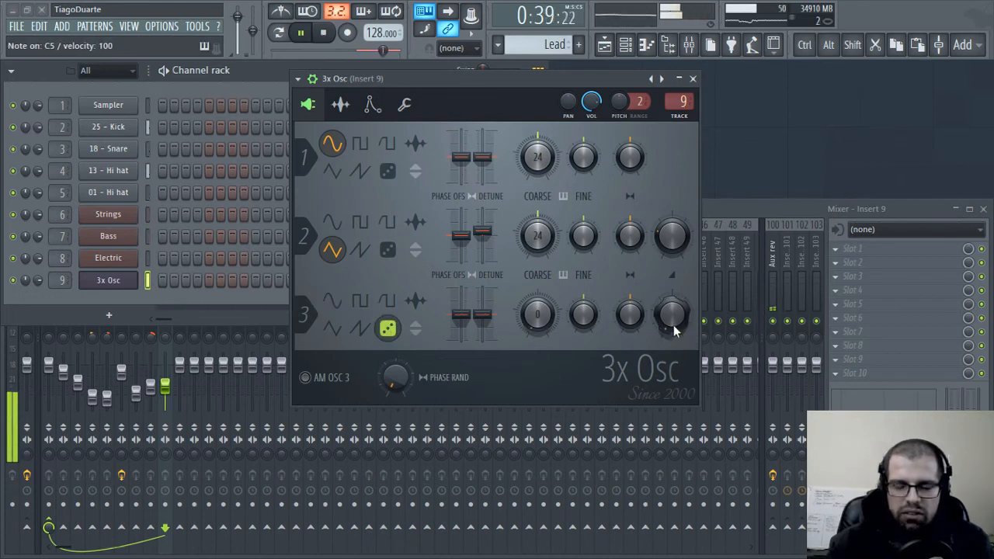
{"action": "left_click_drag", "start_coordinate": [673, 326], "coordinate": [673, 350]}
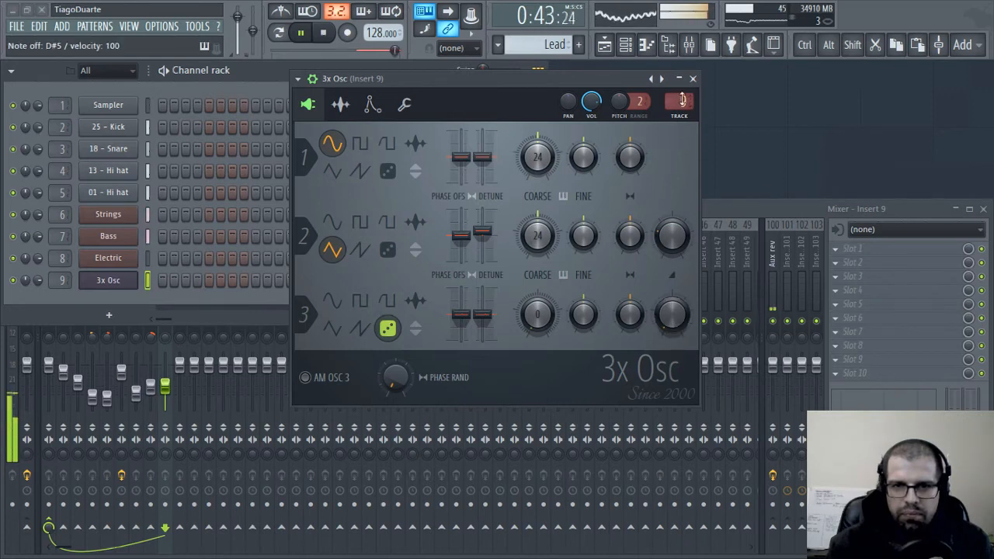
{"action": "left_click", "coordinate": [692, 79]}
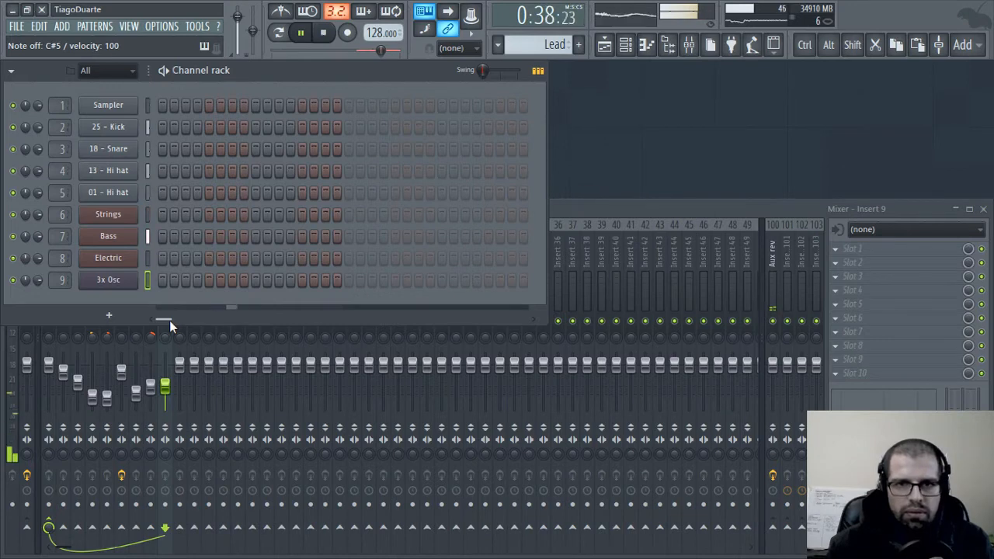
Set mixer track 9's level to 50% (-12.8 dB) and rename the track Lead
{"action": "left_click", "coordinate": [567, 232]}
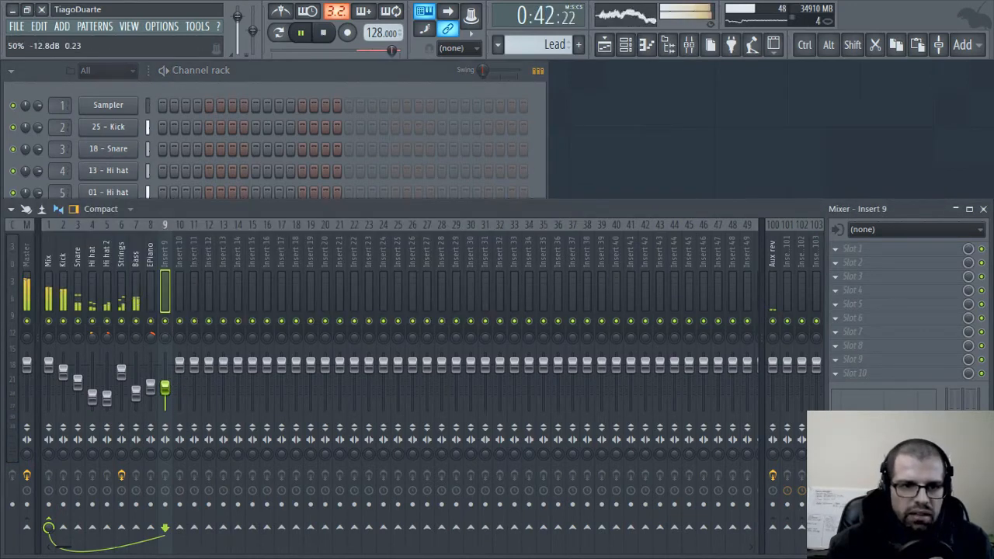
{"action": "right_click", "coordinate": [164, 245]}
{"action": "left_click", "coordinate": [165, 249]}
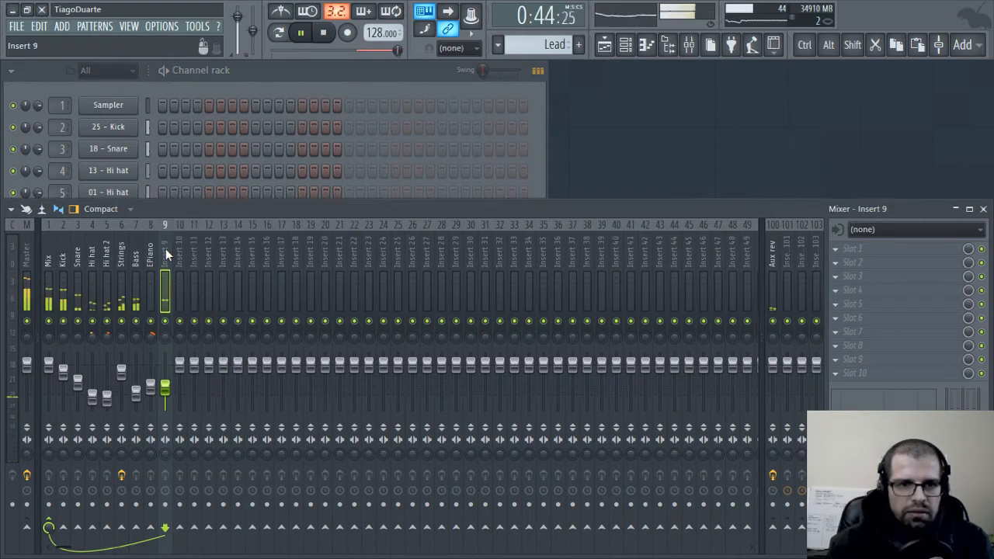
{"action": "key", "text": "F2"}
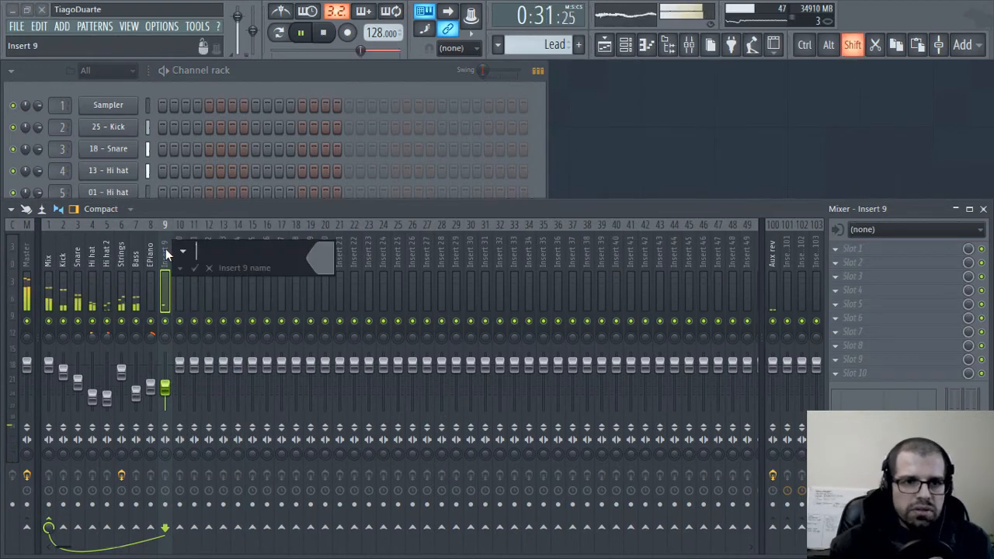
{"action": "type", "text": "Lead"}
{"action": "key", "text": "Return"}
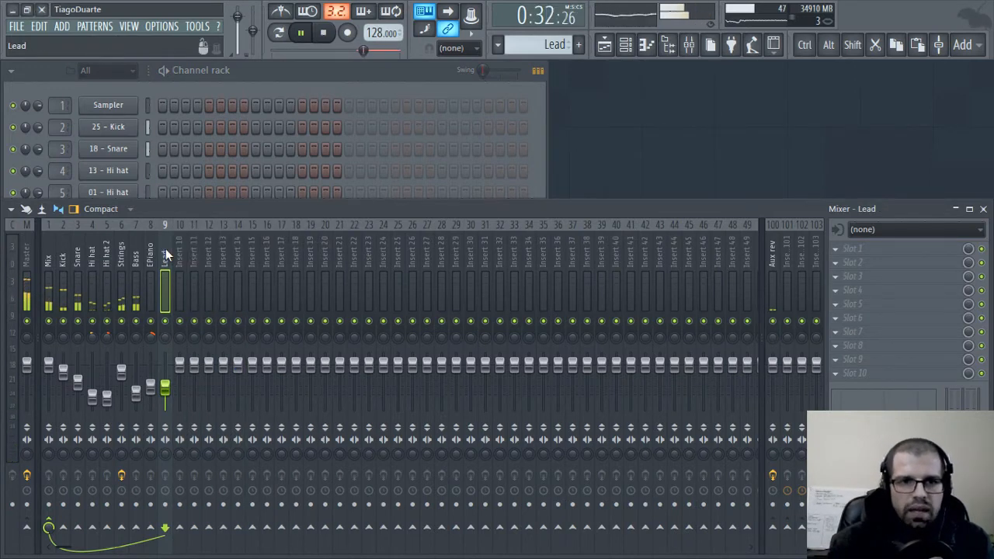
Open the 3x Osc piano roll, stop playback and place a short C5 note at the start of bar 1
{"action": "left_click", "coordinate": [286, 74]}
{"action": "right_click", "coordinate": [128, 281]}
{"action": "left_click", "coordinate": [171, 281]}
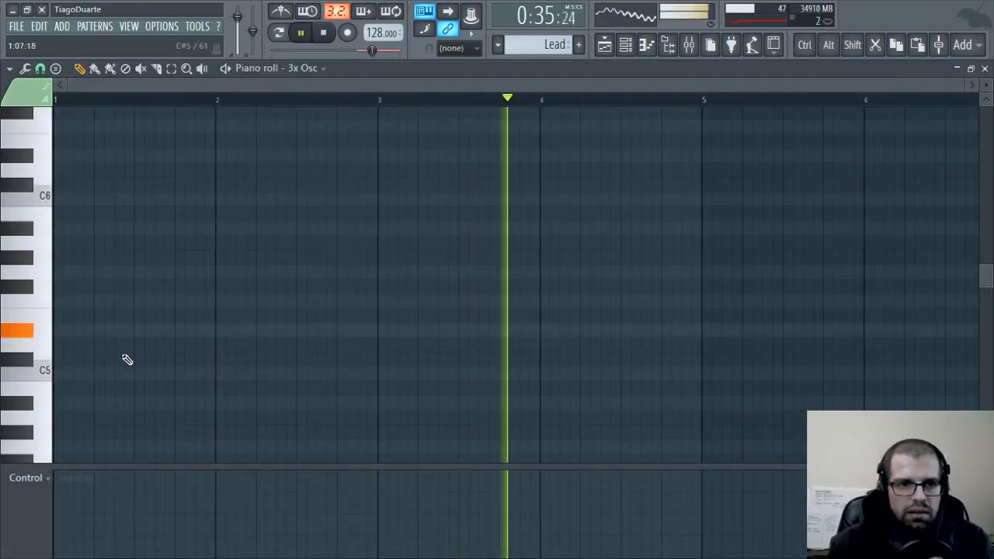
{"action": "left_click", "coordinate": [61, 375]}
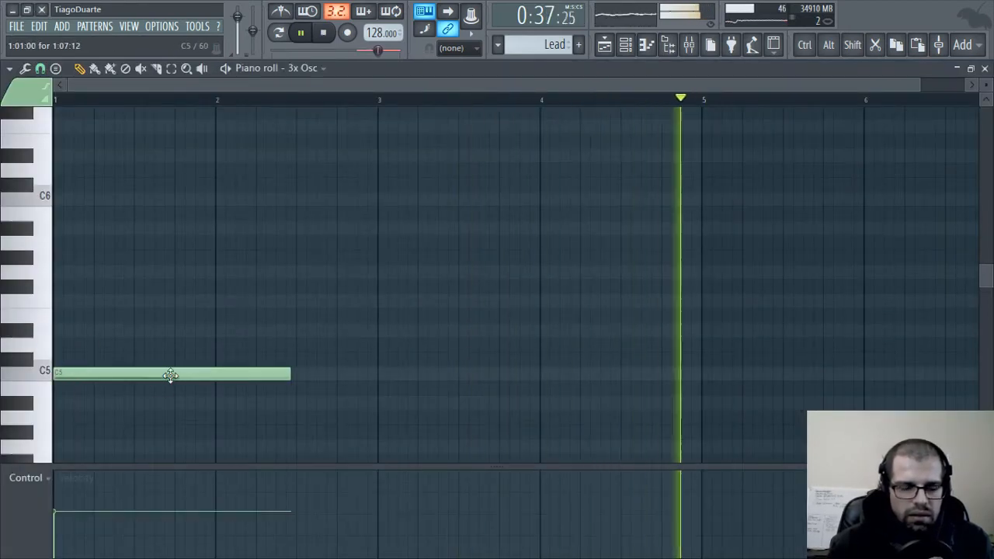
{"action": "key", "text": "space"}
{"action": "left_click_drag", "start_coordinate": [292, 373], "coordinate": [68, 374]}
{"action": "key", "text": "alt"}
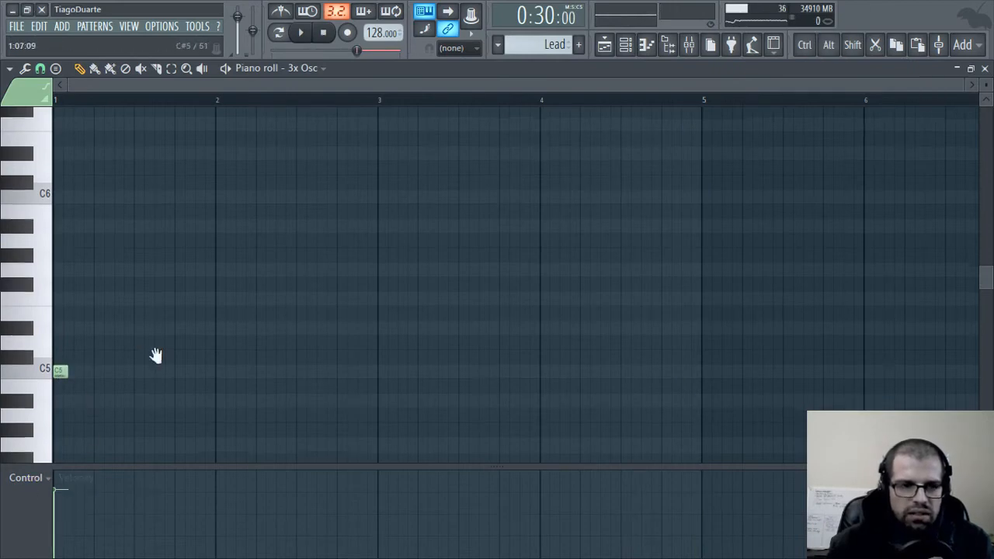
{"action": "scroll", "coordinate": [428, 241], "scroll_direction": "down", "scroll_amount": 3}
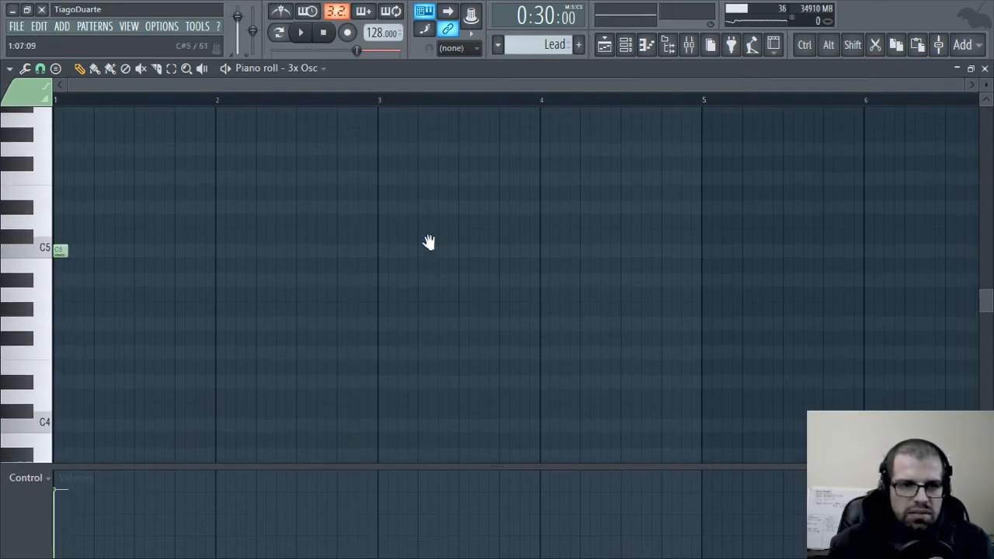
Add a D#5 note 6.5 steps long right after the first C5, then a short C5 at step 7, and audition the phrase
{"action": "left_click", "coordinate": [68, 210]}
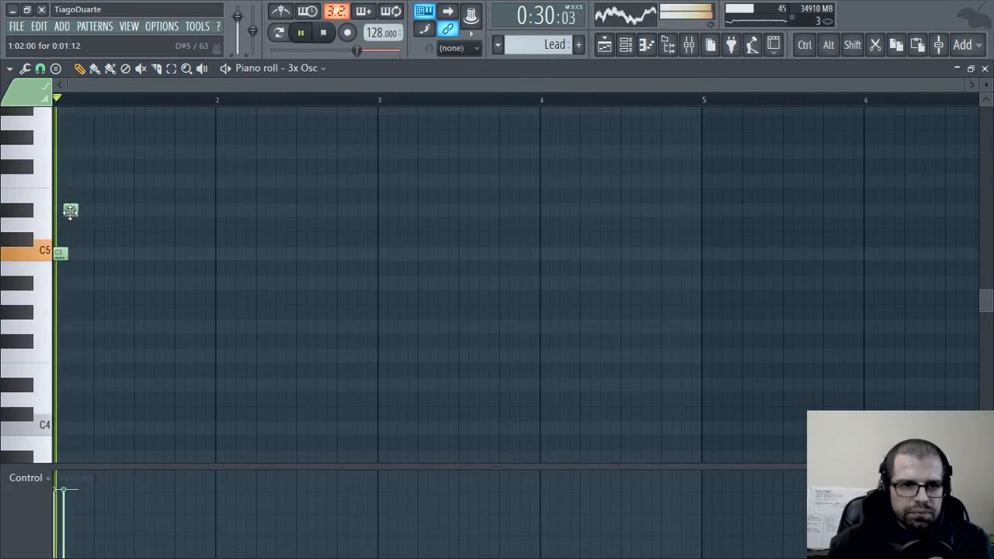
{"action": "left_click_drag", "start_coordinate": [77, 211], "coordinate": [97, 215]}
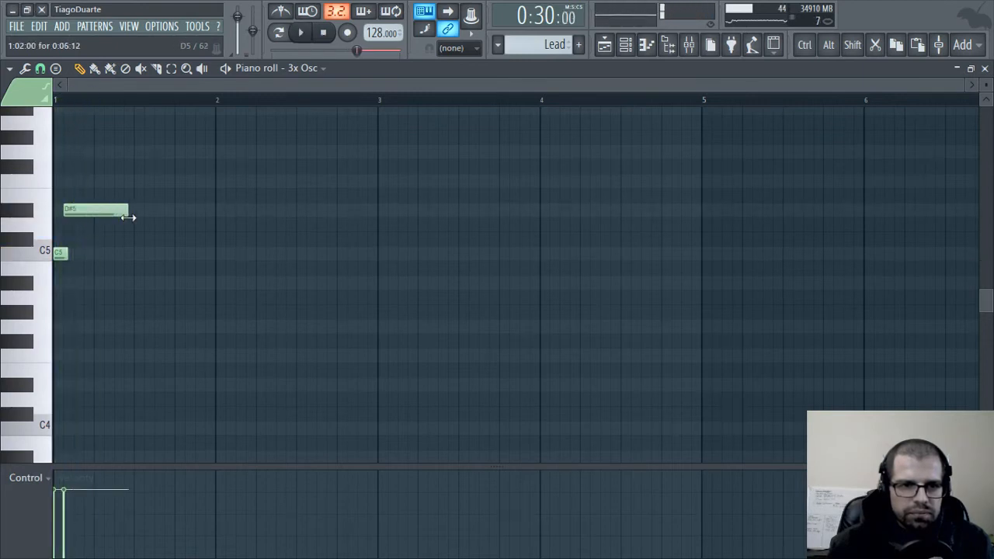
{"action": "left_click", "coordinate": [96, 256]}
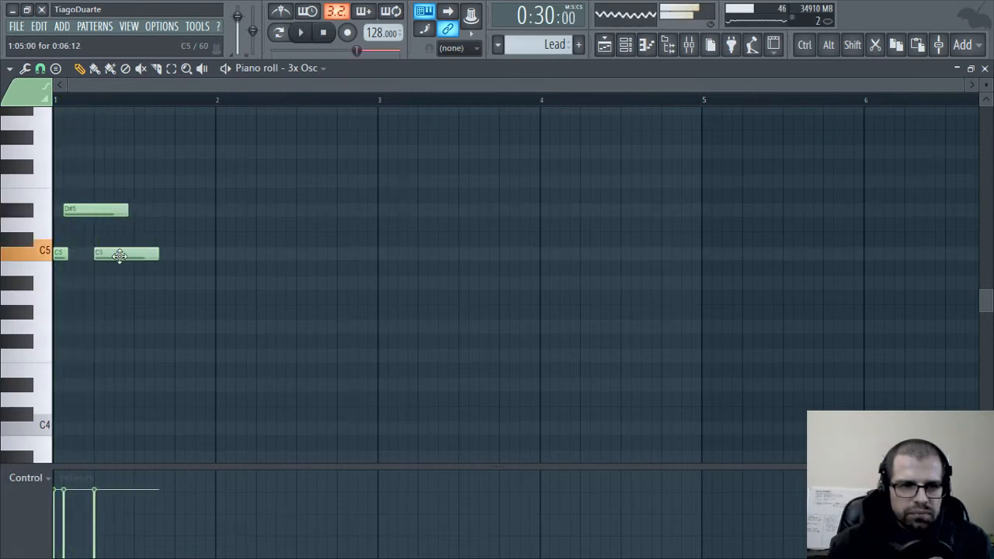
{"action": "left_click_drag", "start_coordinate": [120, 255], "coordinate": [148, 255]}
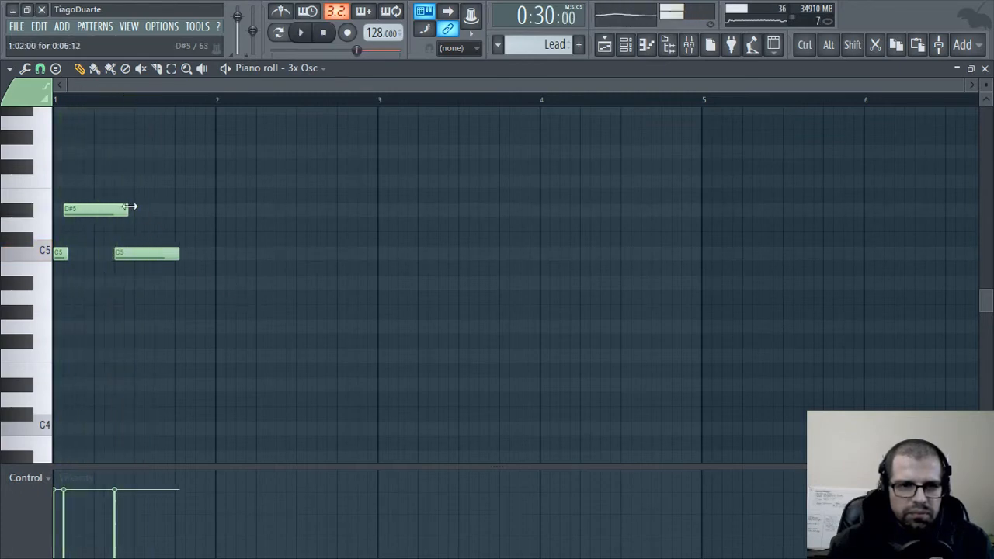
{"action": "left_click_drag", "start_coordinate": [130, 210], "coordinate": [121, 211]}
{"action": "right_click", "coordinate": [135, 214]}
{"action": "key", "text": "space"}
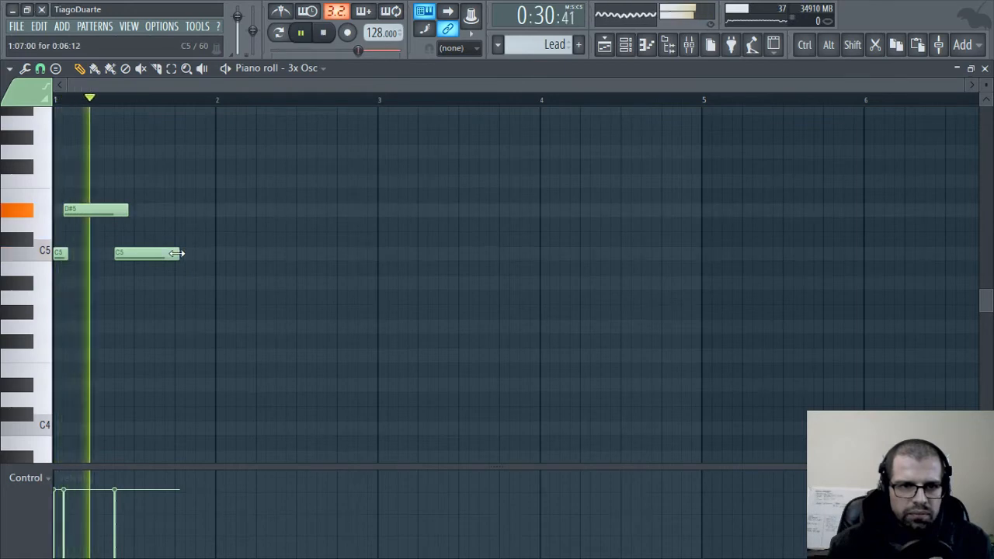
{"action": "left_click_drag", "start_coordinate": [178, 253], "coordinate": [133, 252]}
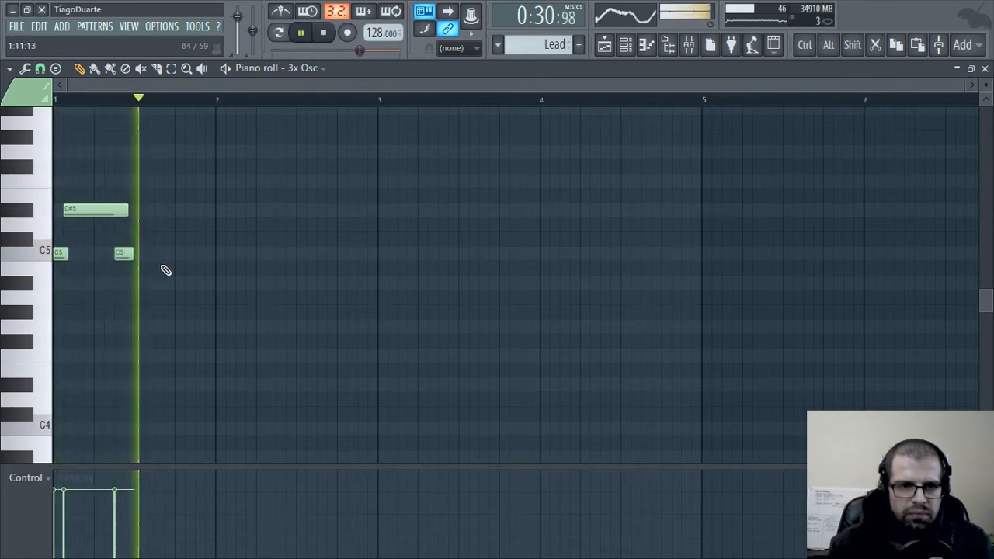
{"action": "key", "text": "space"}
{"action": "left_click", "coordinate": [152, 254]}
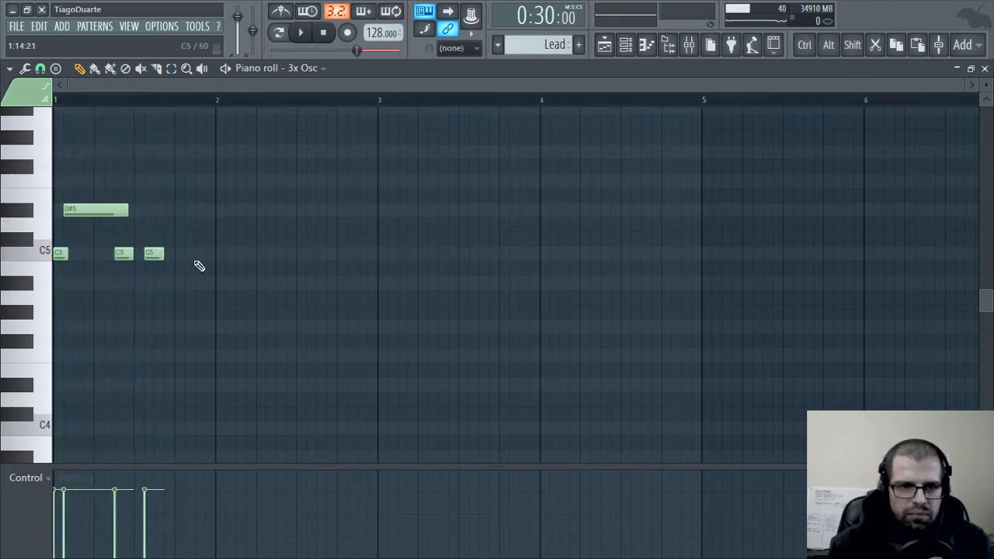
{"action": "left_click", "coordinate": [210, 256]}
{"action": "key", "text": "space"}
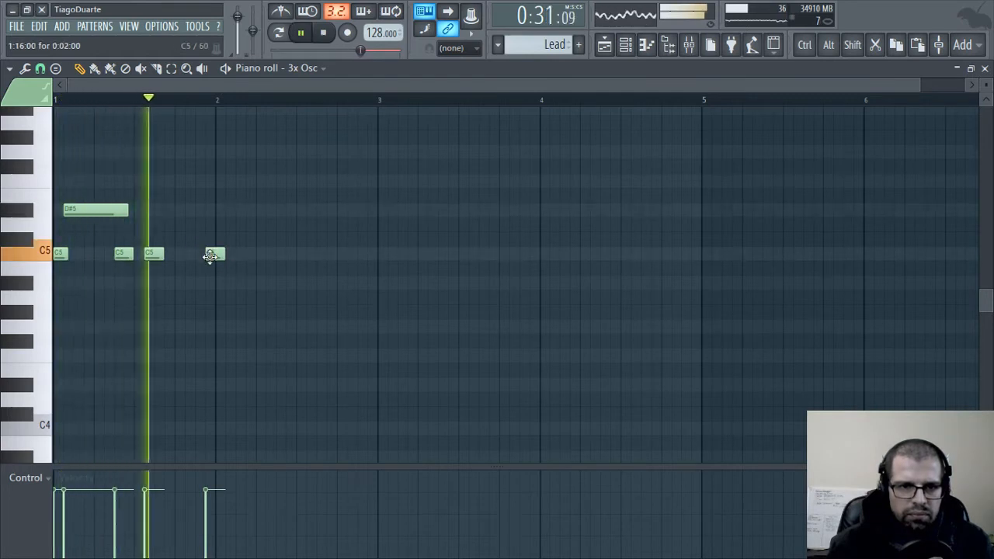
{"action": "key", "text": "space"}
{"action": "left_click_drag", "start_coordinate": [155, 253], "coordinate": [175, 260]}
{"action": "key", "text": "space"}
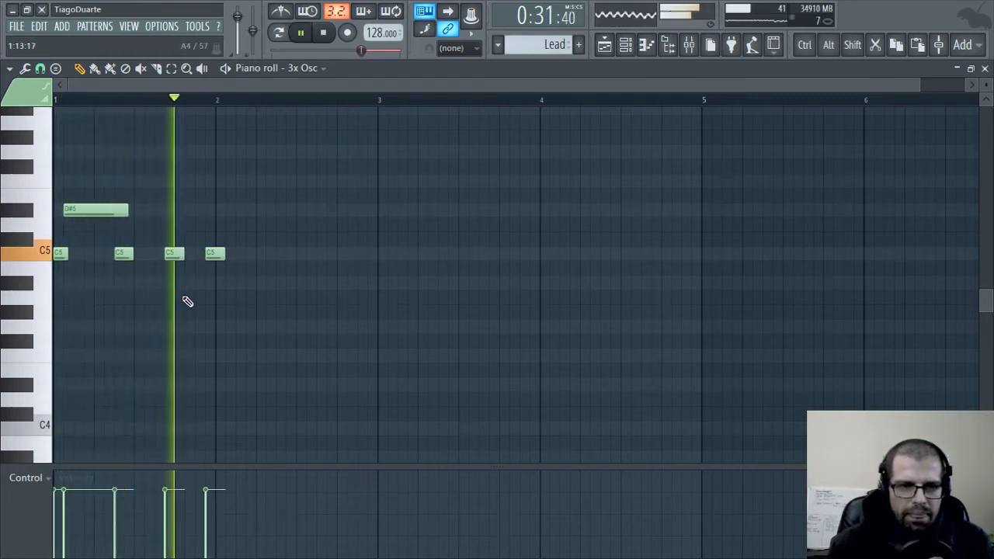
{"action": "key", "text": "space"}
{"action": "right_click", "coordinate": [215, 253]}
{"action": "right_click", "coordinate": [174, 253]}
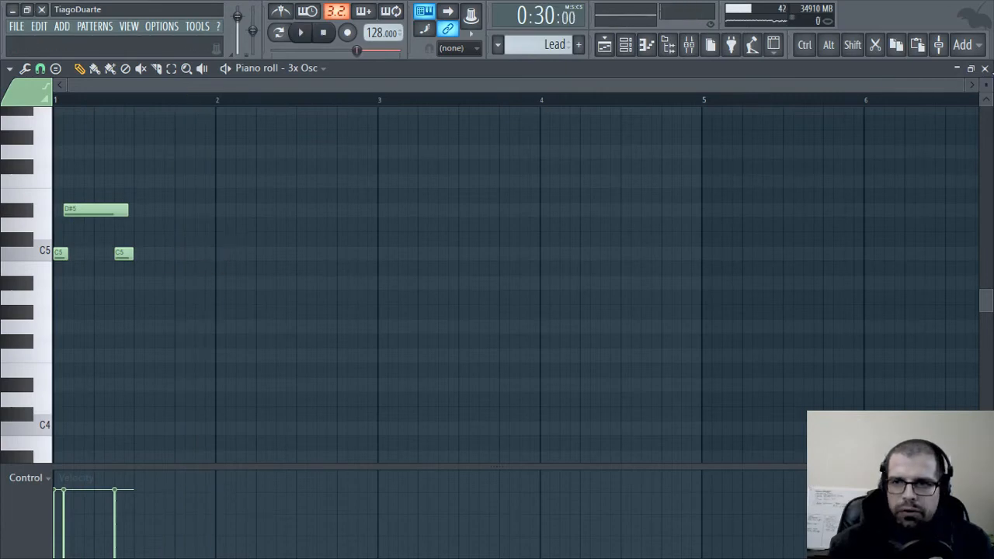
Move the 3x Osc notes from the Lead pattern into the Bass pattern and open them in the piano roll
{"action": "left_click", "coordinate": [985, 68]}
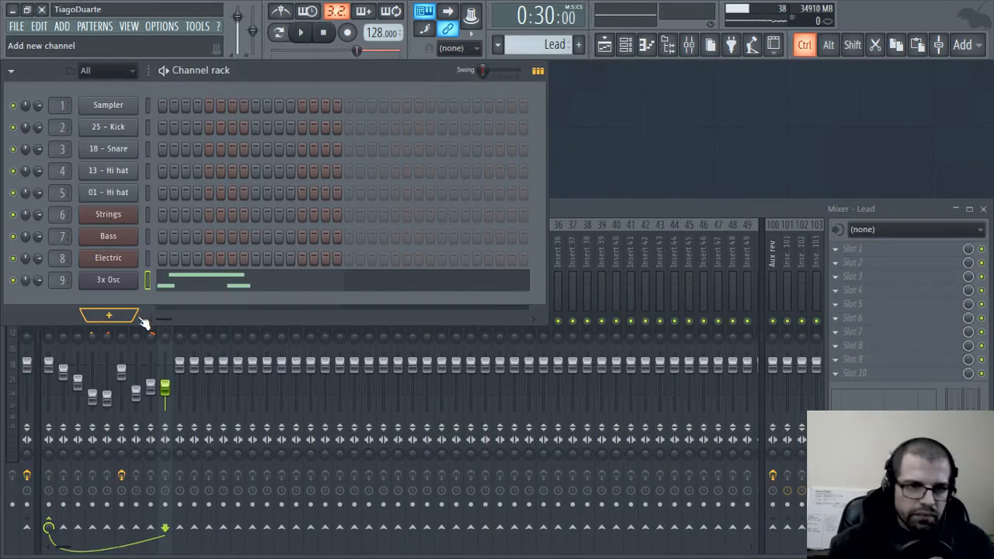
{"action": "key", "text": "ctrl+x"}
{"action": "scroll", "coordinate": [522, 45], "scroll_direction": "up", "scroll_amount": 3}
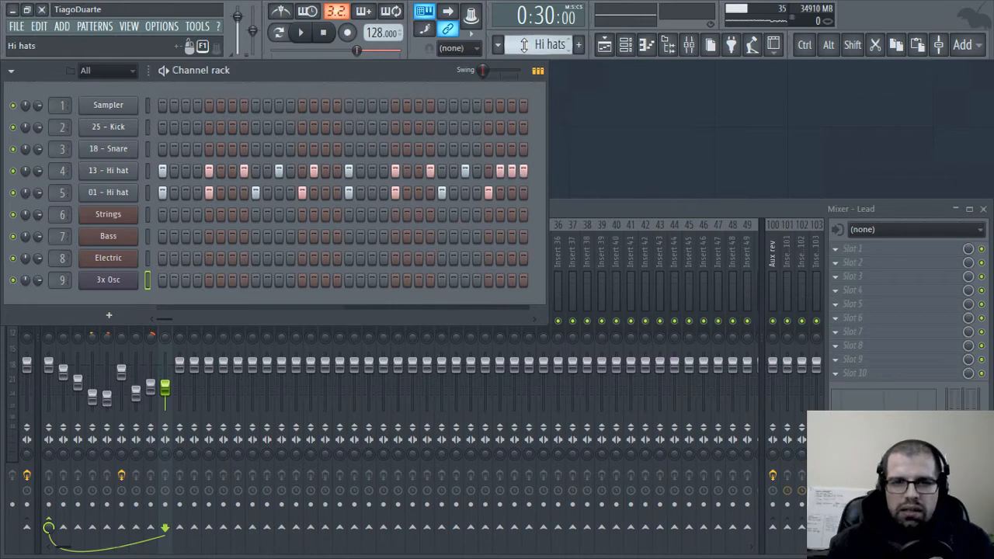
{"action": "scroll", "coordinate": [525, 45], "scroll_direction": "up", "scroll_amount": 1}
{"action": "scroll", "coordinate": [525, 45], "scroll_direction": "up", "scroll_amount": 1}
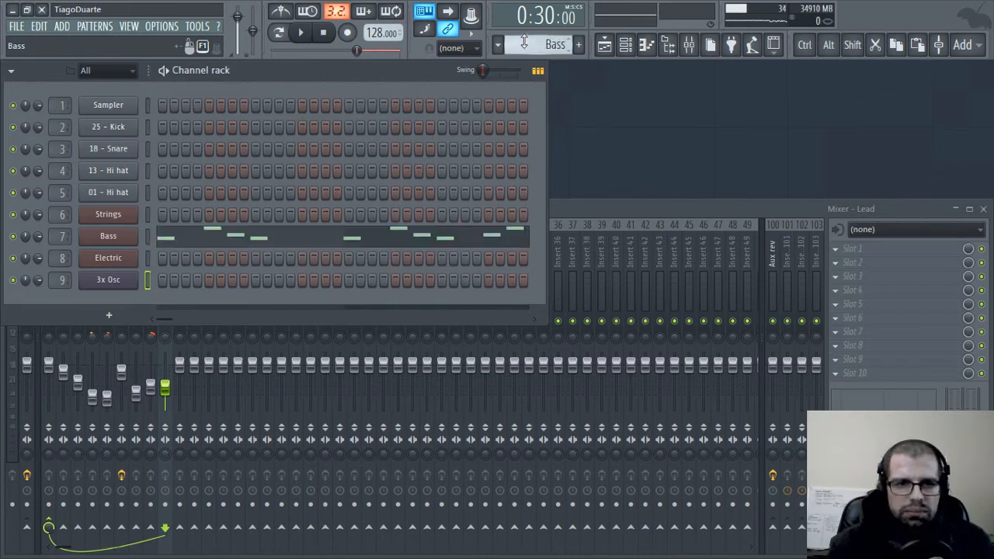
{"action": "scroll", "coordinate": [524, 43], "scroll_direction": "up", "scroll_amount": 1}
{"action": "scroll", "coordinate": [525, 44], "scroll_direction": "down", "scroll_amount": 1}
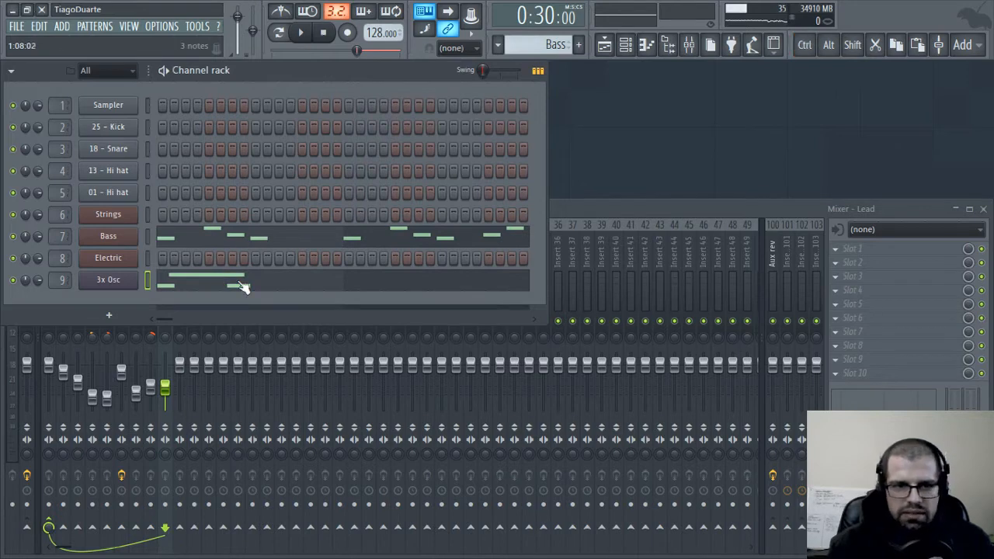
{"action": "left_click", "coordinate": [242, 288]}
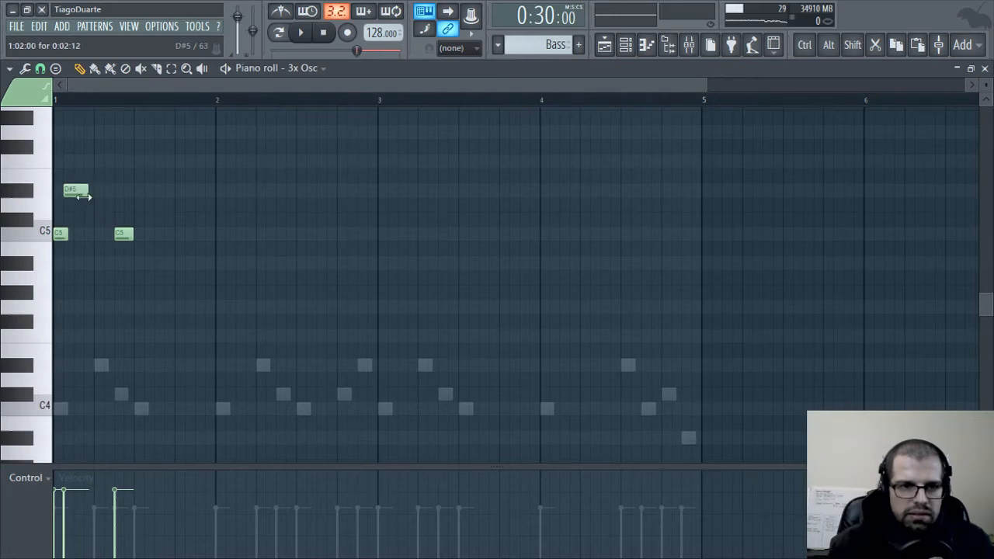
Lower the D#5 note to C#5, add short D#5 and C#5 notes after it, shift the last C5 to step 9, and play the phrase
{"action": "left_click_drag", "start_coordinate": [84, 197], "coordinate": [81, 224]}
{"action": "left_click", "coordinate": [93, 192]}
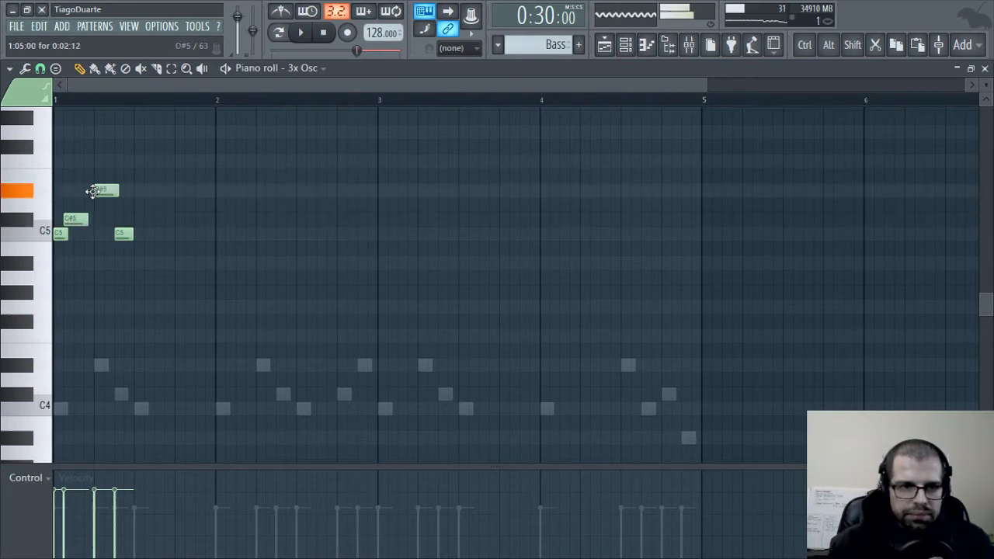
{"action": "left_click", "coordinate": [116, 218]}
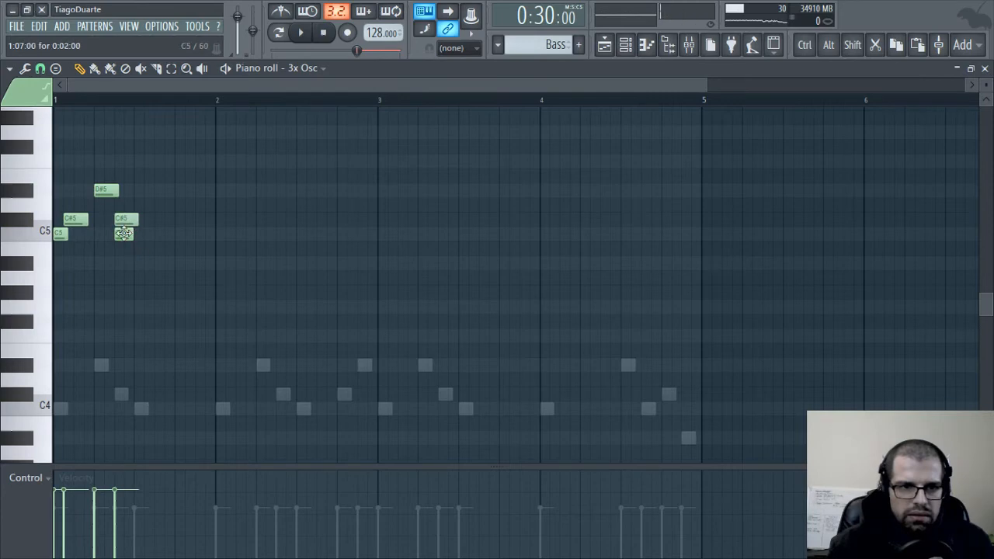
{"action": "left_click_drag", "start_coordinate": [123, 233], "coordinate": [143, 233]}
{"action": "key", "text": "space"}
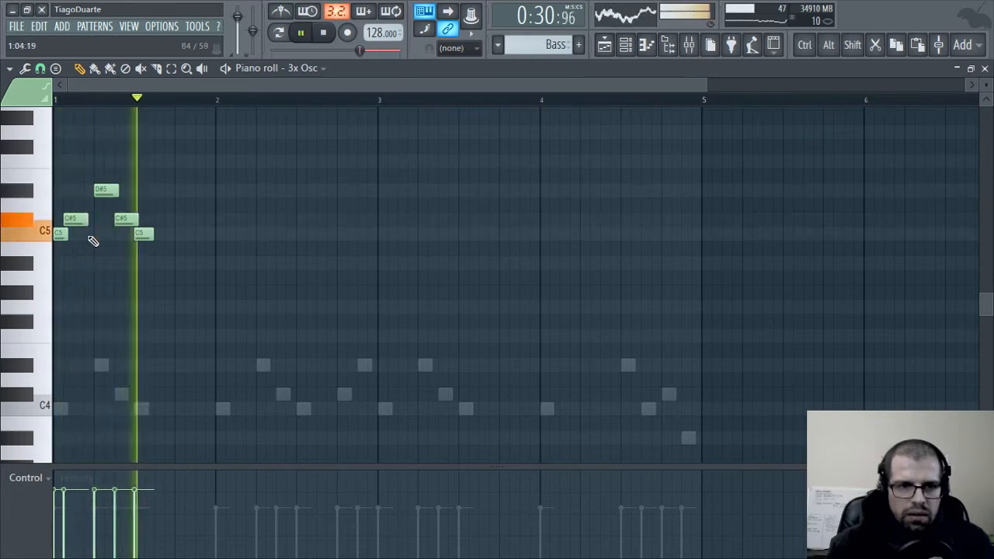
Nudge the first C#5 note slightly earlier and audition the melody together with the bass
{"action": "key", "text": "space"}
{"action": "left_click_drag", "start_coordinate": [78, 218], "coordinate": [73, 218]}
{"action": "key", "text": "space"}
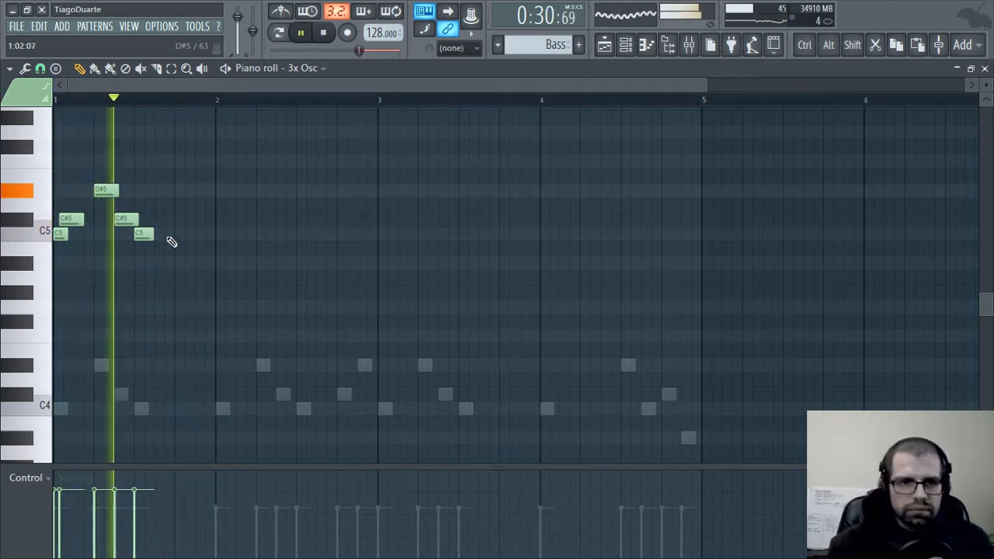
{"action": "left_click", "coordinate": [182, 264]}
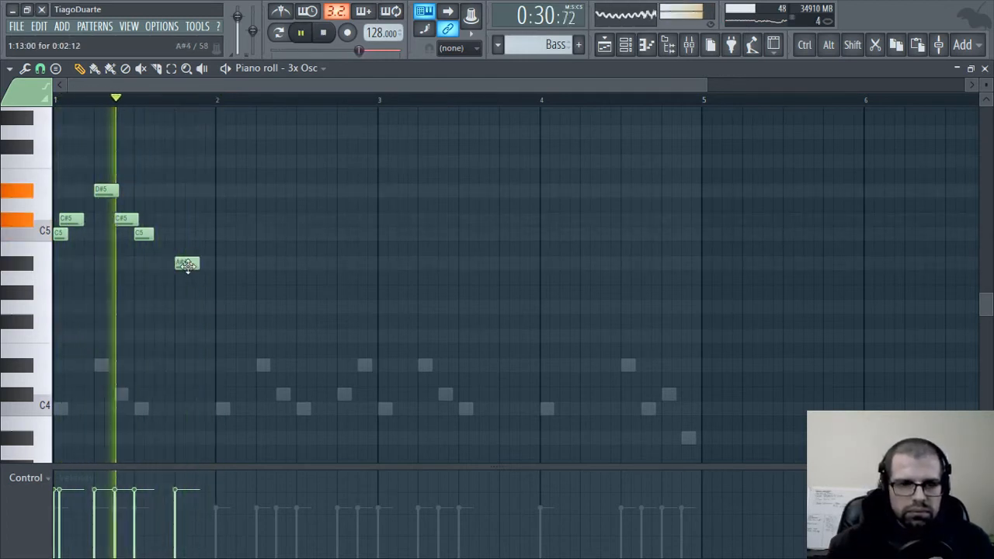
{"action": "right_click", "coordinate": [188, 265]}
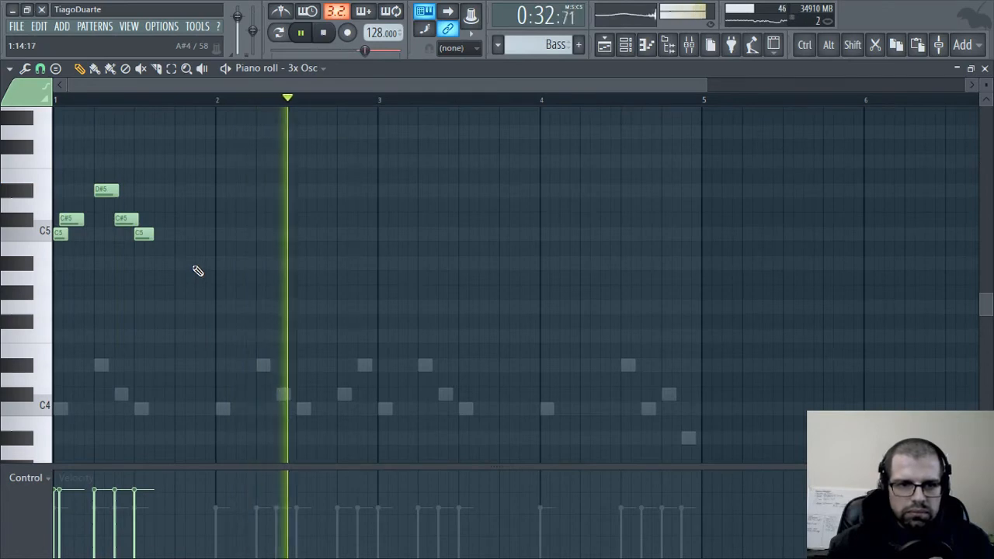
{"action": "key", "text": "space"}
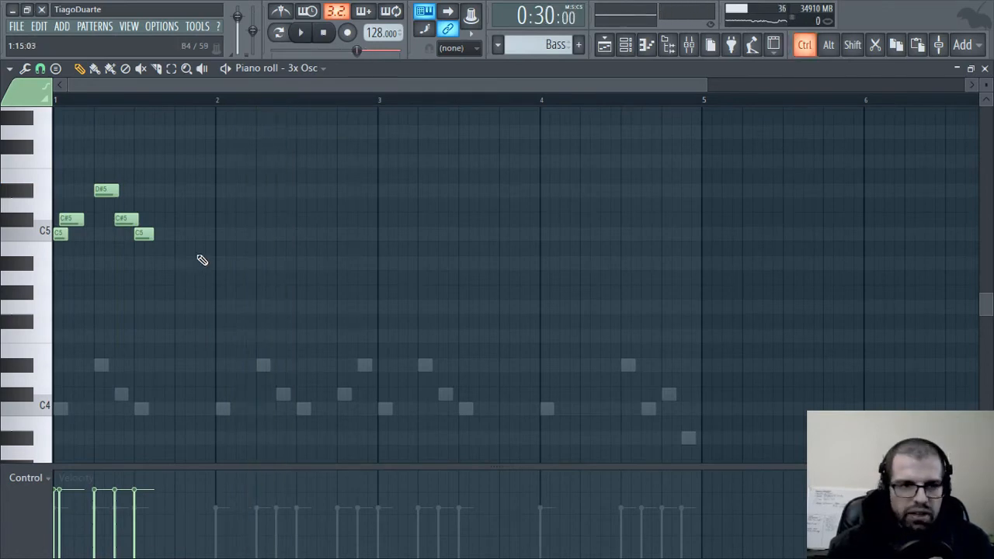
Transpose all the 3x Osc notes up one octave and listen to the result
{"action": "key", "text": "ctrl+Up"}
{"action": "scroll", "coordinate": [350, 313], "scroll_direction": "up", "scroll_amount": 3}
{"action": "key", "text": "space"}
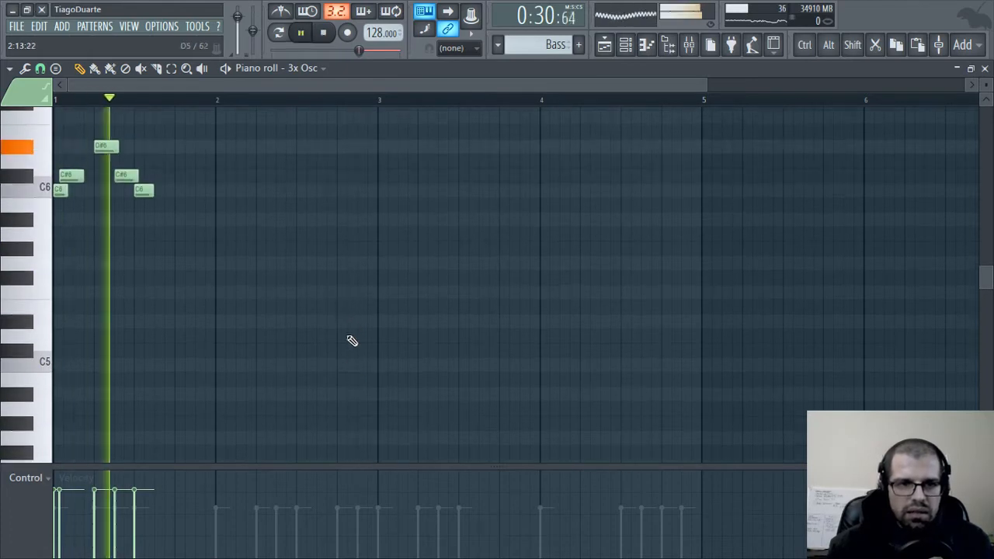
{"action": "key", "text": "space"}
Lower the Lead mixer track's level, pan it about 45% left, and check the balance during playback
{"action": "left_click", "coordinate": [689, 45]}
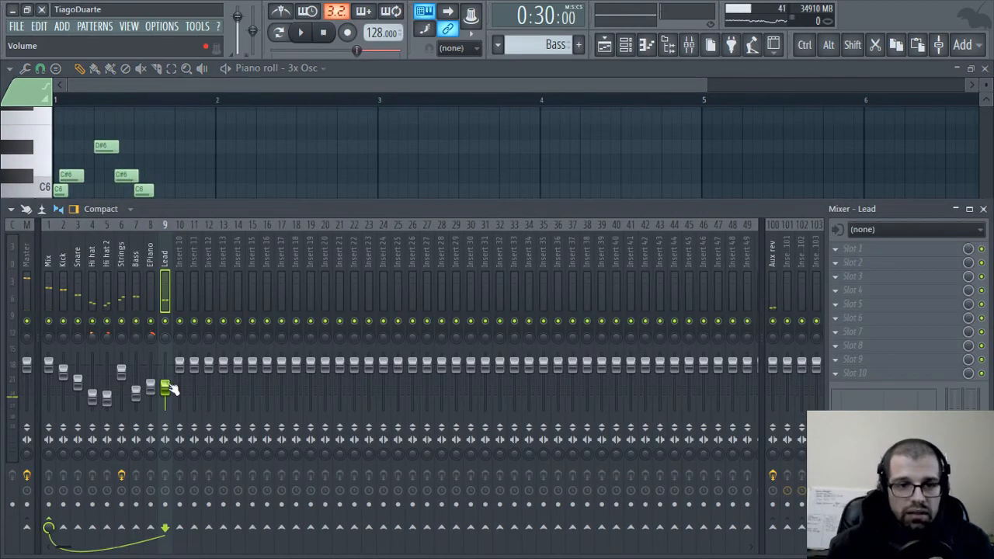
{"action": "key", "text": "space"}
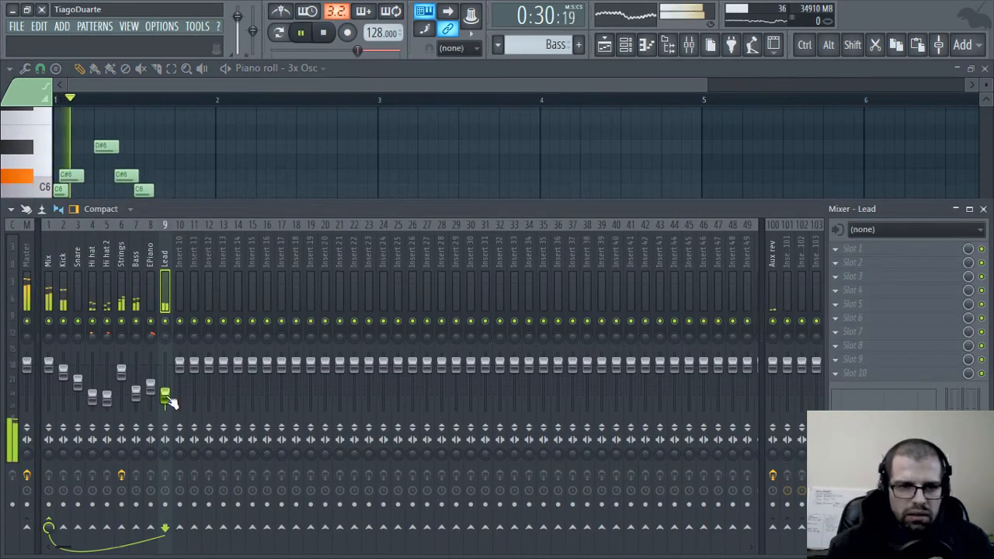
{"action": "key", "text": "space"}
{"action": "key", "text": "space"}
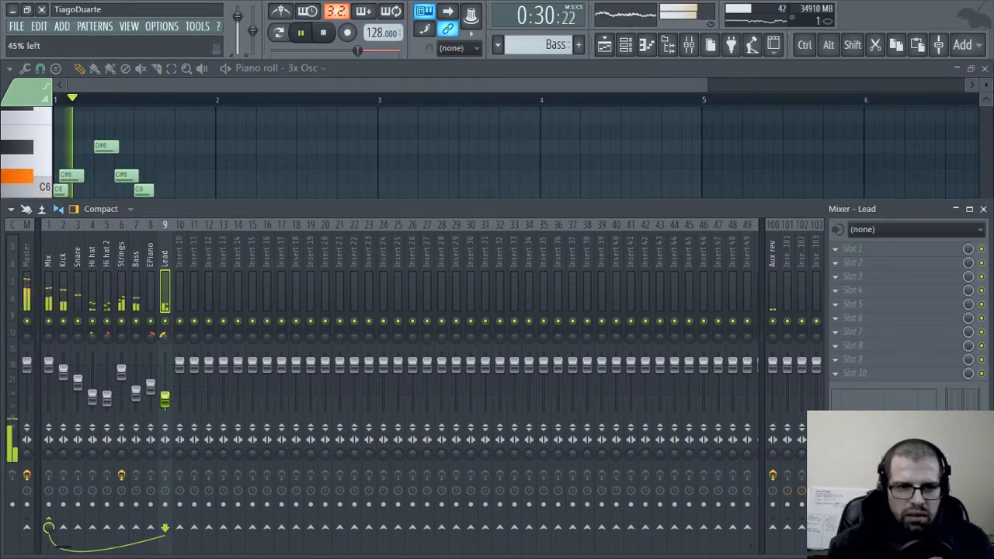
{"action": "key", "text": "space"}
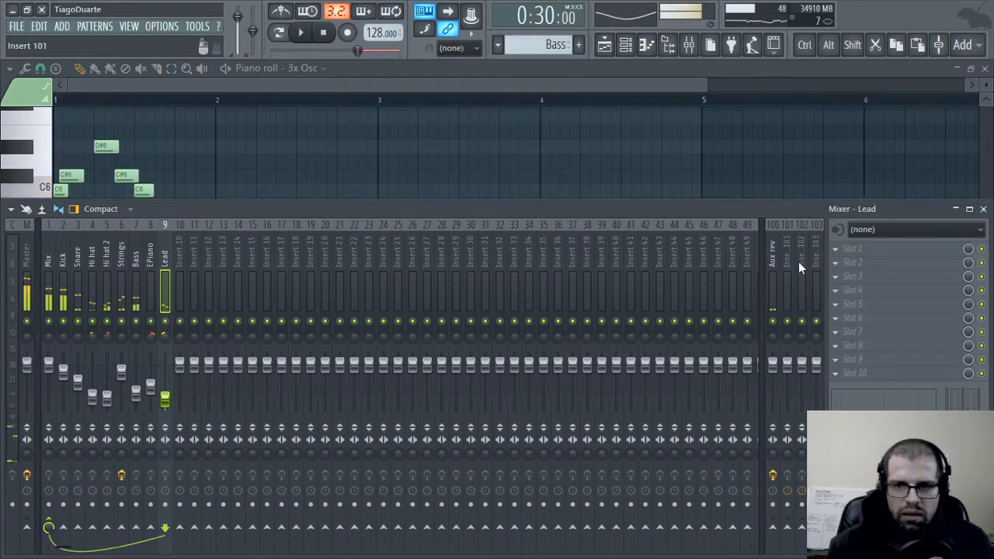
Load Fruity Reeverb 2 in slot 1 of the Lead track, lower its dry level slightly, adjust its stereo separation, and audition it
{"action": "left_click", "coordinate": [854, 249]}
{"action": "mouse_move", "coordinate": [794, 297]}
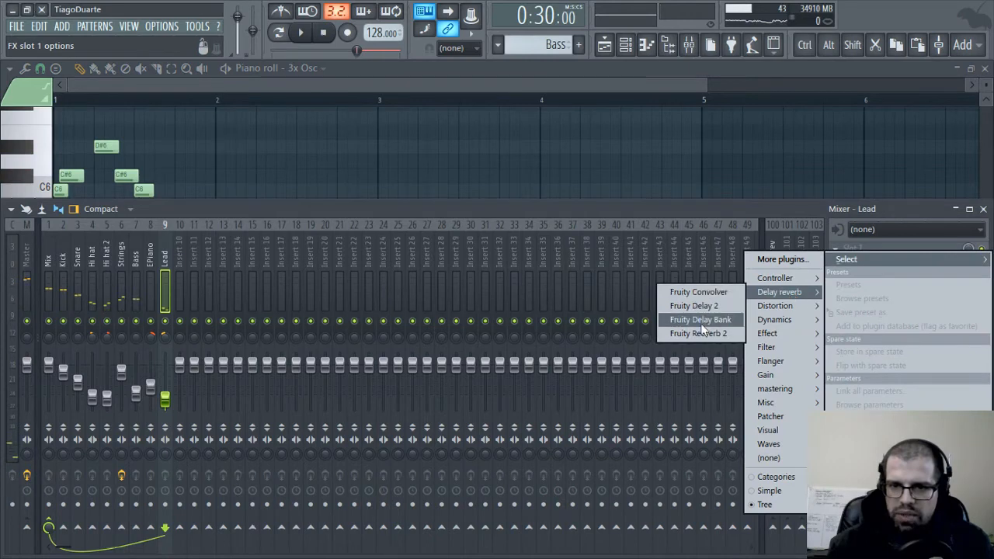
{"action": "left_click", "coordinate": [698, 333]}
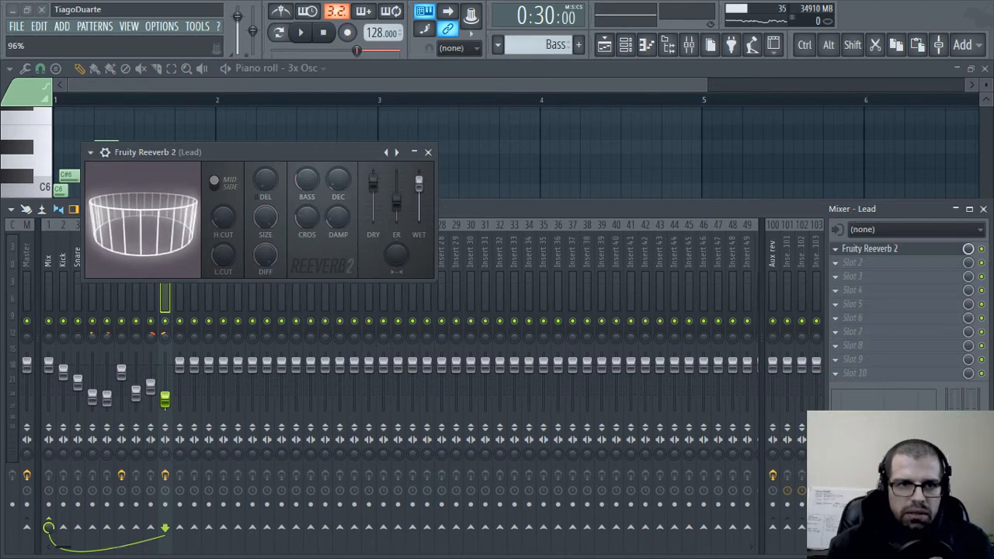
{"action": "left_click_drag", "start_coordinate": [373, 182], "coordinate": [374, 188]}
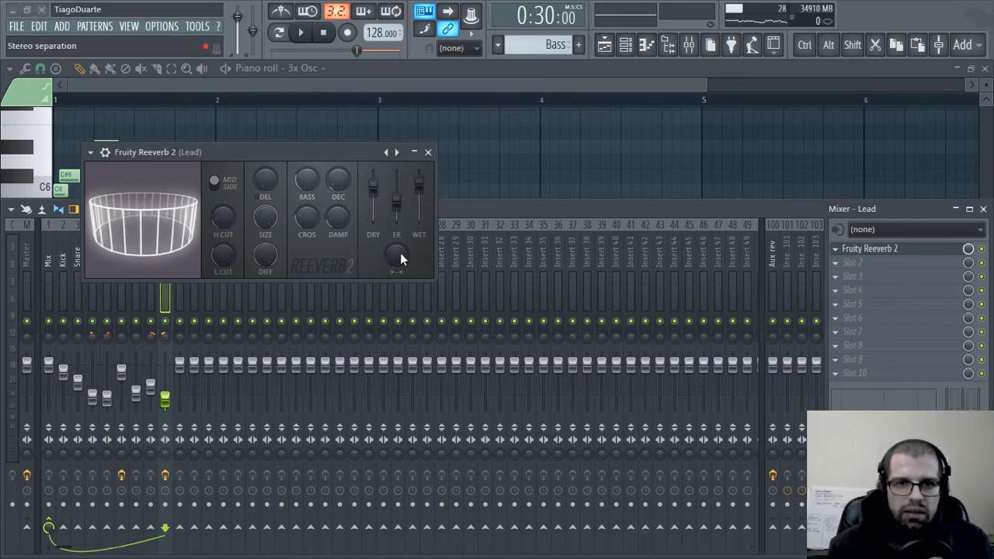
{"action": "left_click_drag", "start_coordinate": [396, 254], "coordinate": [397, 242]}
{"action": "key", "text": "space"}
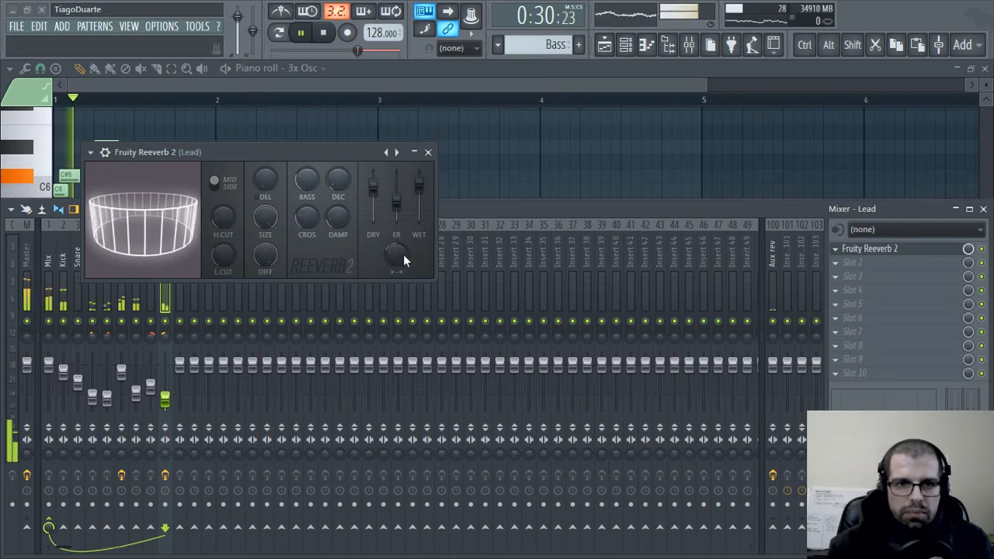
{"action": "key", "text": "space"}
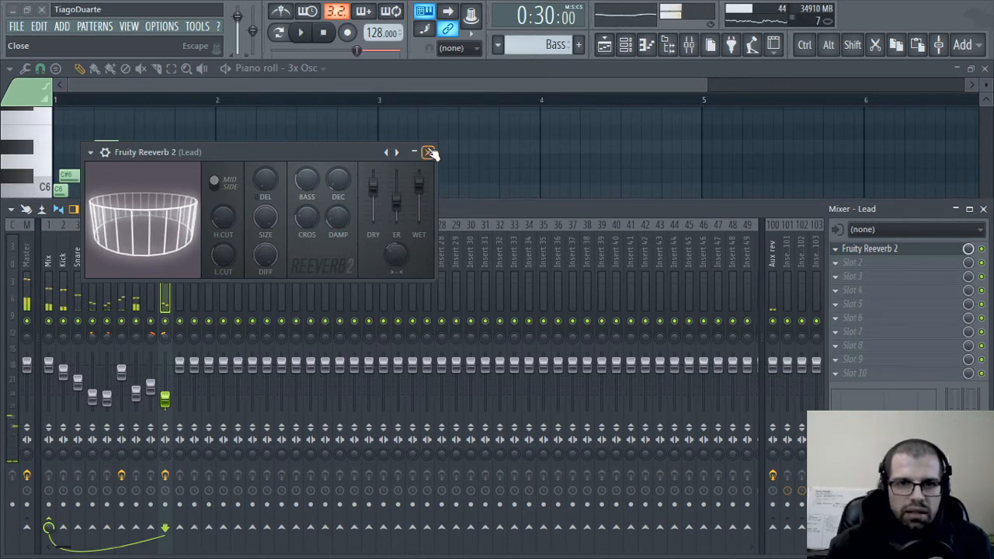
{"action": "left_click", "coordinate": [428, 153]}
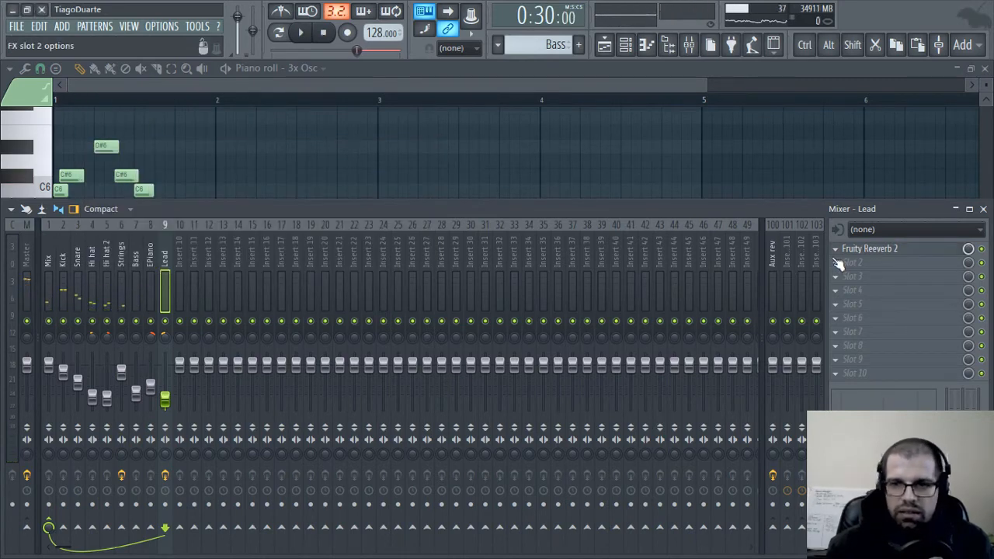
Load Fruity Delay 2 in slot 2 of the Lead mixer track
{"action": "left_click", "coordinate": [891, 267]}
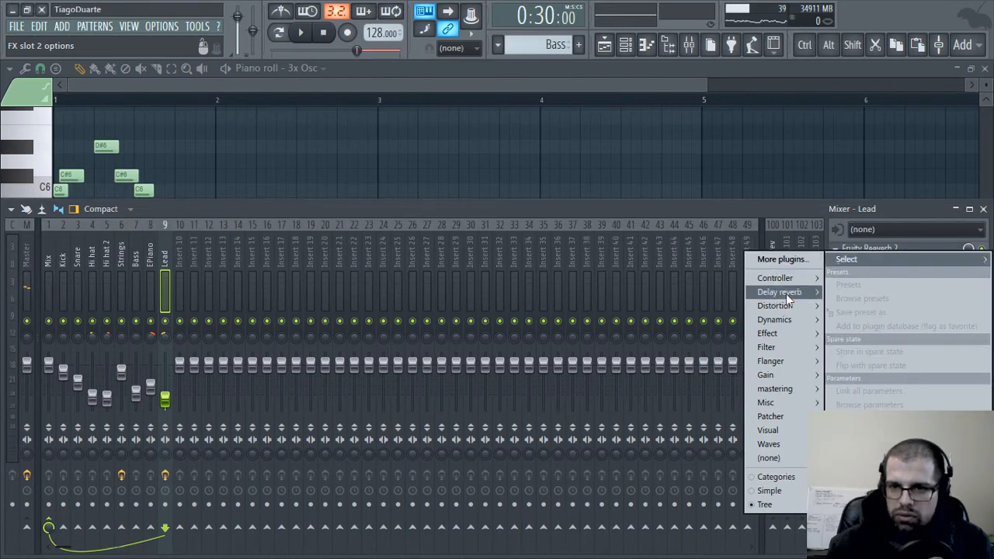
{"action": "mouse_move", "coordinate": [786, 294]}
{"action": "left_click", "coordinate": [707, 306]}
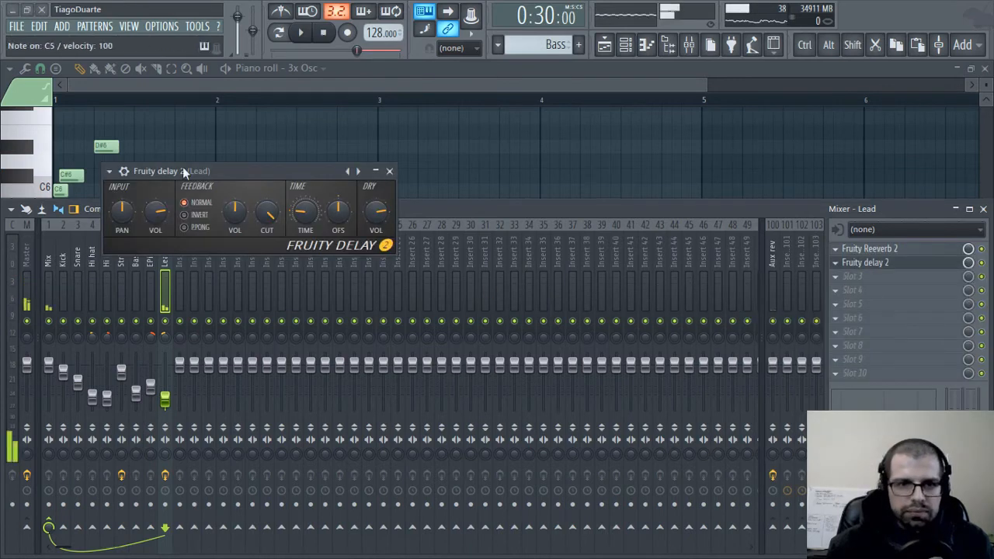
Lower Fruity Delay 2's input volume, audition the lead with it, and return to the 3x Osc notes
{"action": "left_click_drag", "start_coordinate": [215, 187], "coordinate": [301, 152]}
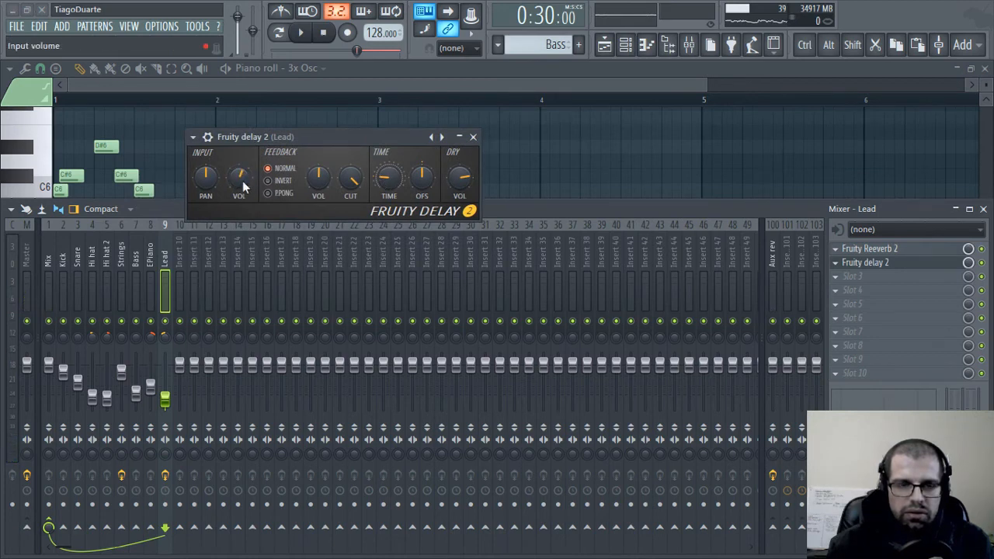
{"action": "key", "text": "space"}
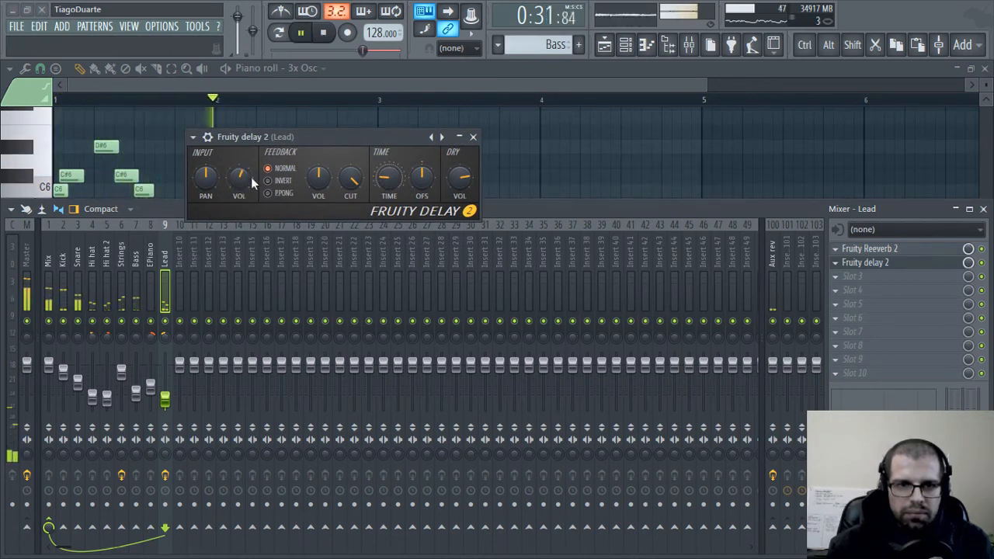
{"action": "left_click", "coordinate": [473, 137]}
{"action": "left_click", "coordinate": [297, 86]}
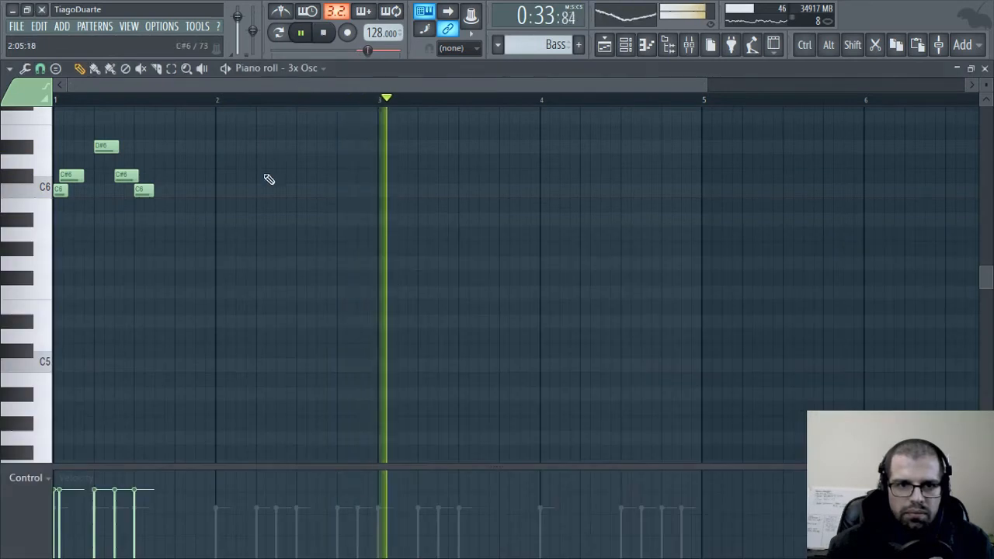
{"action": "key", "text": "space"}
Adjust the Lead mixer track's level to about 23%, check it during playback, and transpose the 3x Osc notes down one octave
{"action": "left_click", "coordinate": [689, 44]}
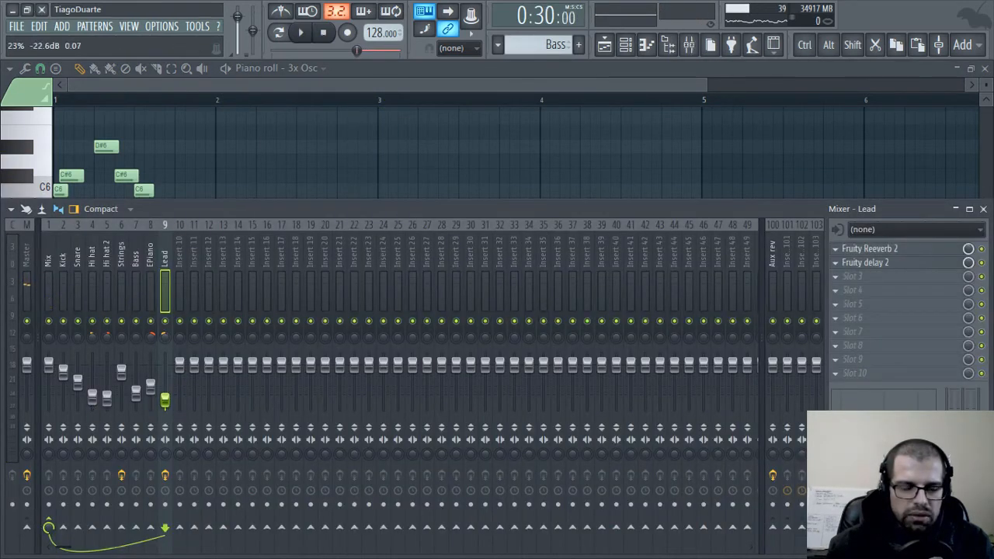
{"action": "key", "text": "space"}
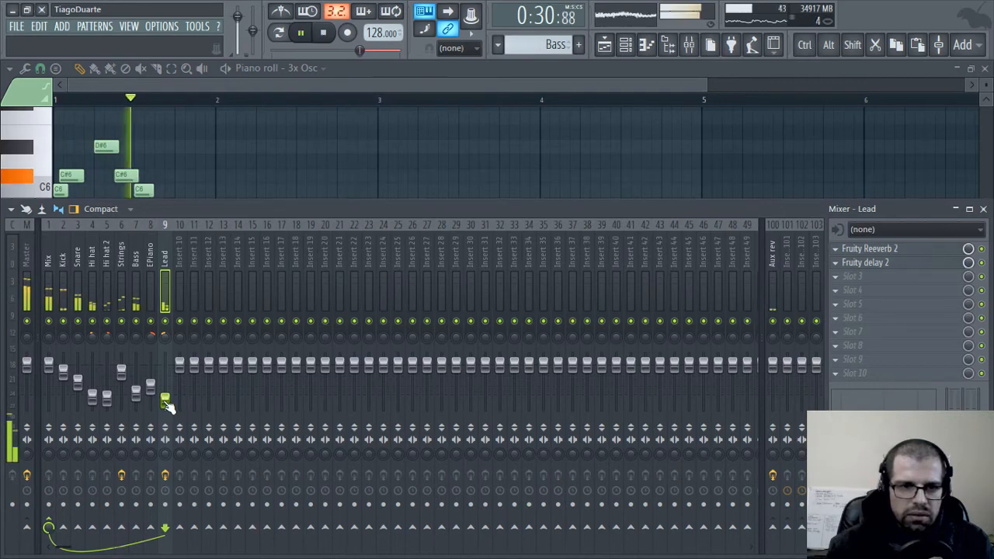
{"action": "left_click", "coordinate": [299, 86]}
{"action": "key", "text": "space"}
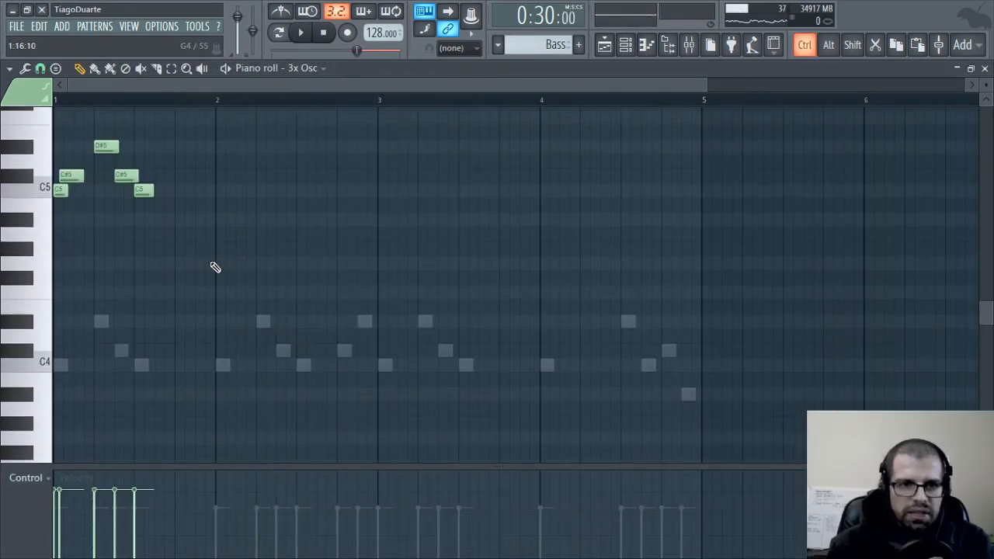
Copy the five first-bar lead notes to the start of bar 2
{"action": "left_click_drag", "start_coordinate": [213, 266], "coordinate": [55, 127]}
{"action": "left_click_drag", "start_coordinate": [125, 176], "coordinate": [287, 172]}
{"action": "left_click", "coordinate": [317, 315]}
Add C#5 and D#5 notes at the end of bar 2, following the bass rhythm, shorten them, and audition the melody
{"action": "left_click", "coordinate": [346, 349]}
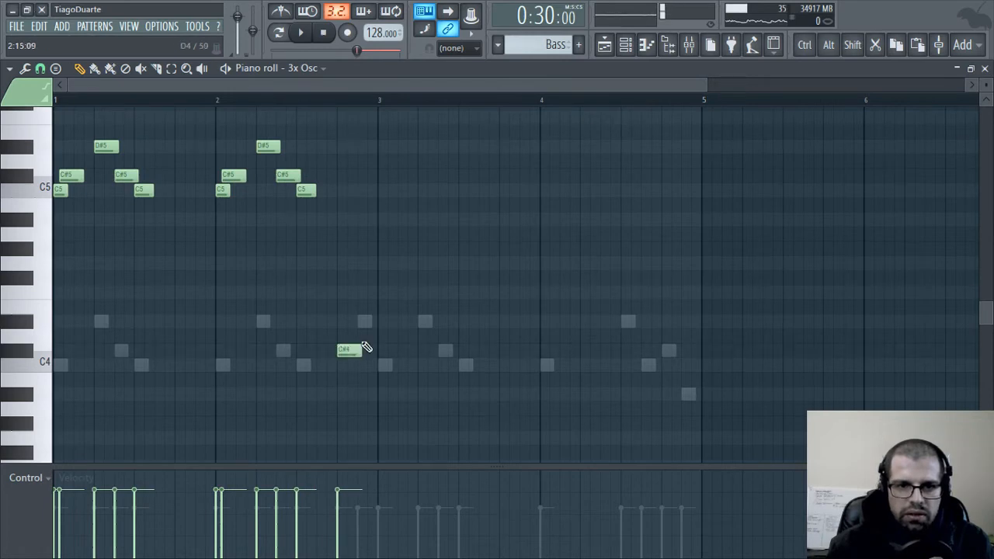
{"action": "left_click", "coordinate": [363, 320]}
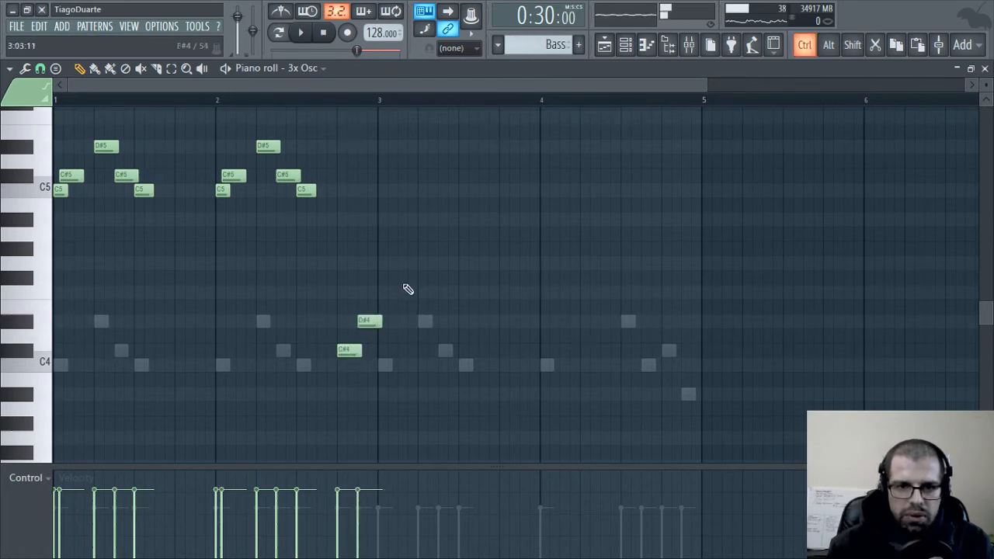
{"action": "left_click_drag", "start_coordinate": [406, 288], "coordinate": [368, 366]}
{"action": "key", "text": "ctrl+Up"}
{"action": "left_click", "coordinate": [343, 321]}
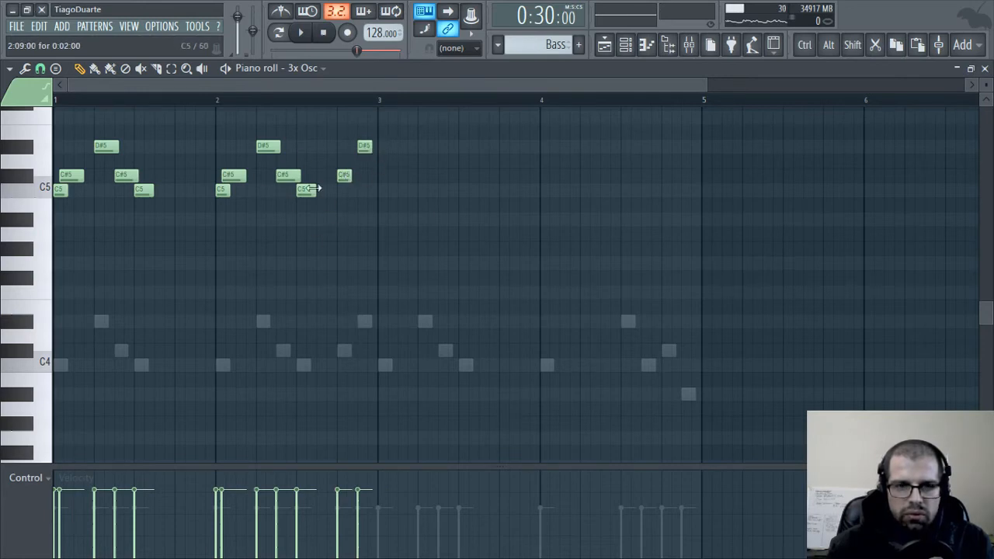
{"action": "key", "text": "space"}
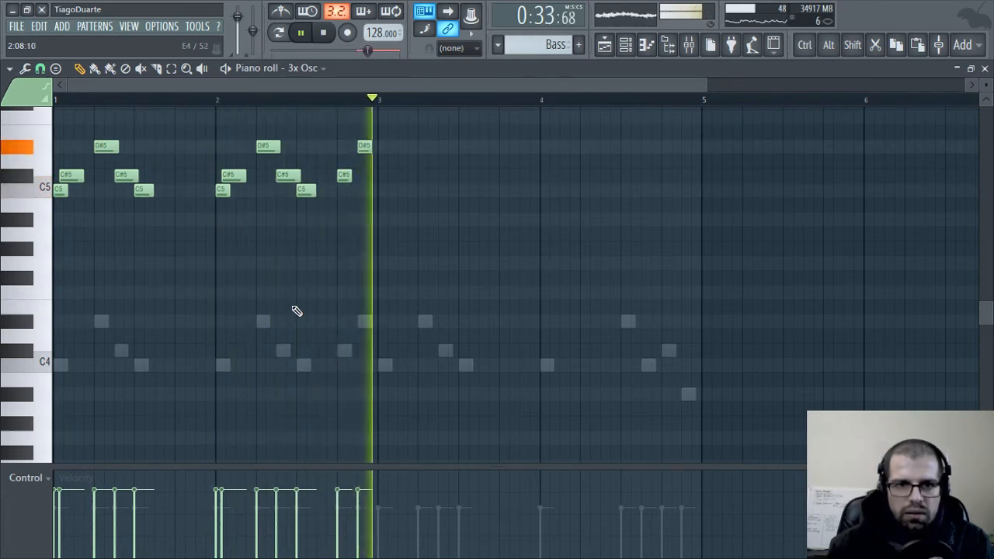
{"action": "key", "text": "space"}
Delete the five copied notes from the first part of bar 2 and listen to the first bar again
{"action": "scroll", "coordinate": [272, 318], "scroll_direction": "up", "scroll_amount": 3}
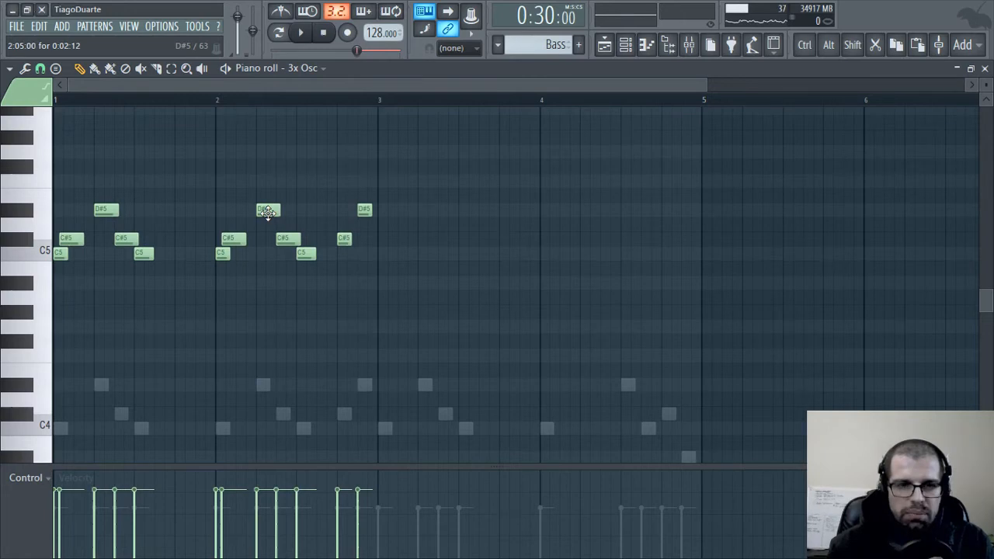
{"action": "right_click", "coordinate": [268, 208]}
{"action": "right_click", "coordinate": [233, 238]}
{"action": "right_click", "coordinate": [223, 253]}
{"action": "right_click", "coordinate": [305, 253]}
{"action": "right_click", "coordinate": [287, 238]}
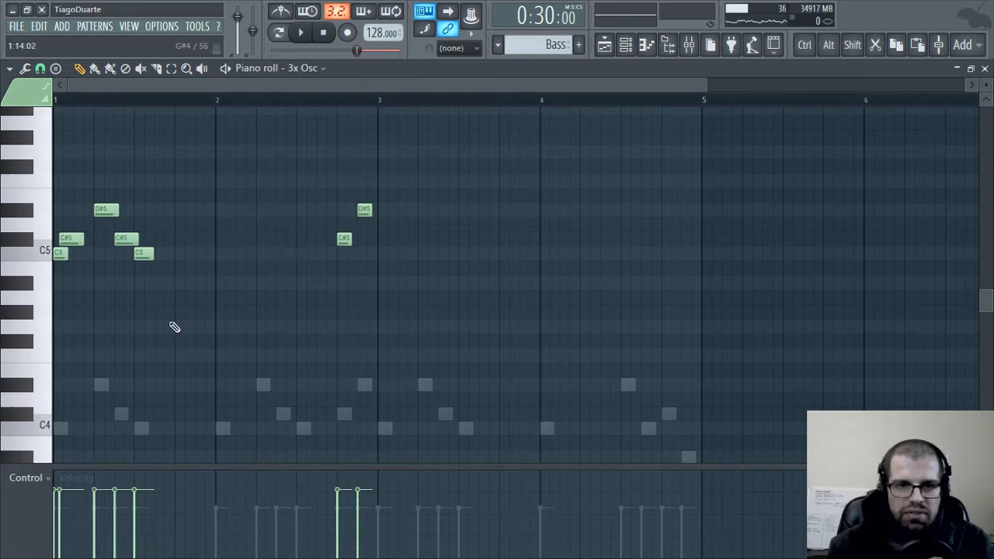
{"action": "key", "text": "space"}
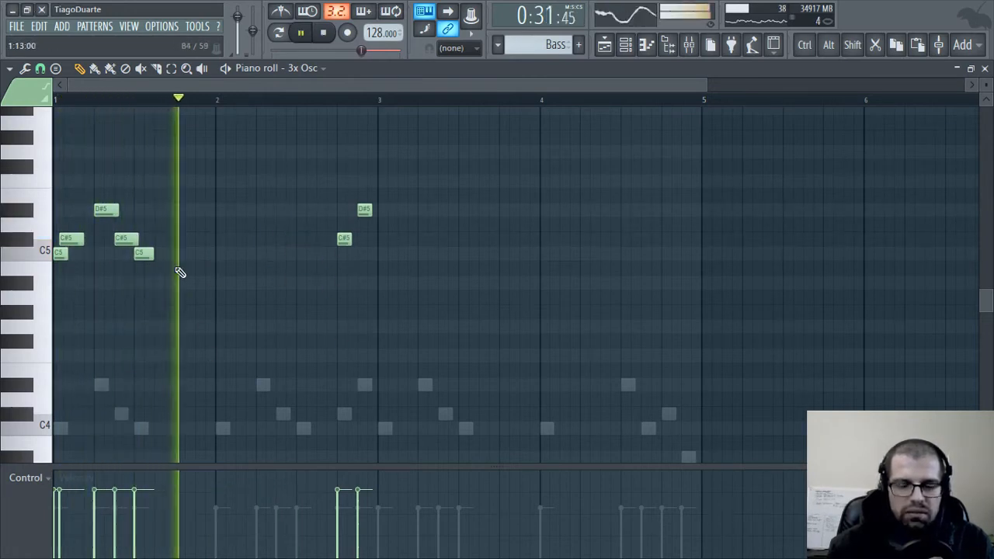
{"action": "key", "text": "space"}
Add a short C5 at the end of bar 1, a long D#5 starting bar 2 and a C5 after it, and play the result
{"action": "left_click", "coordinate": [210, 253]}
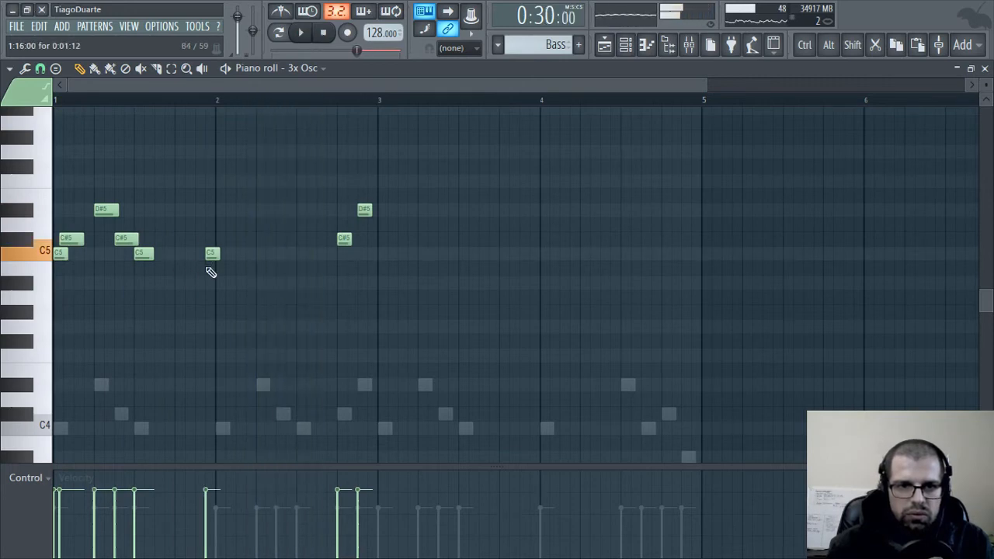
{"action": "left_click", "coordinate": [225, 212]}
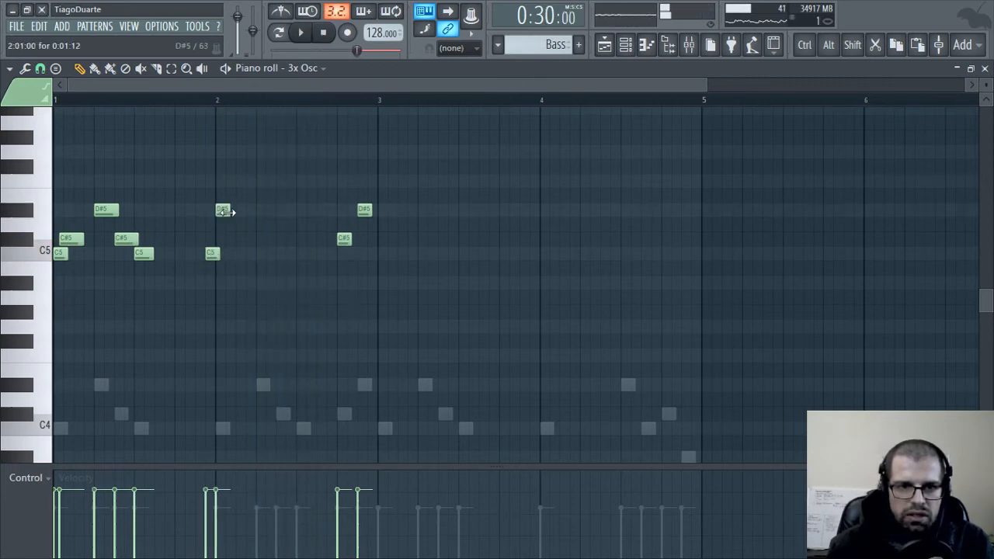
{"action": "left_click_drag", "start_coordinate": [231, 212], "coordinate": [314, 217]}
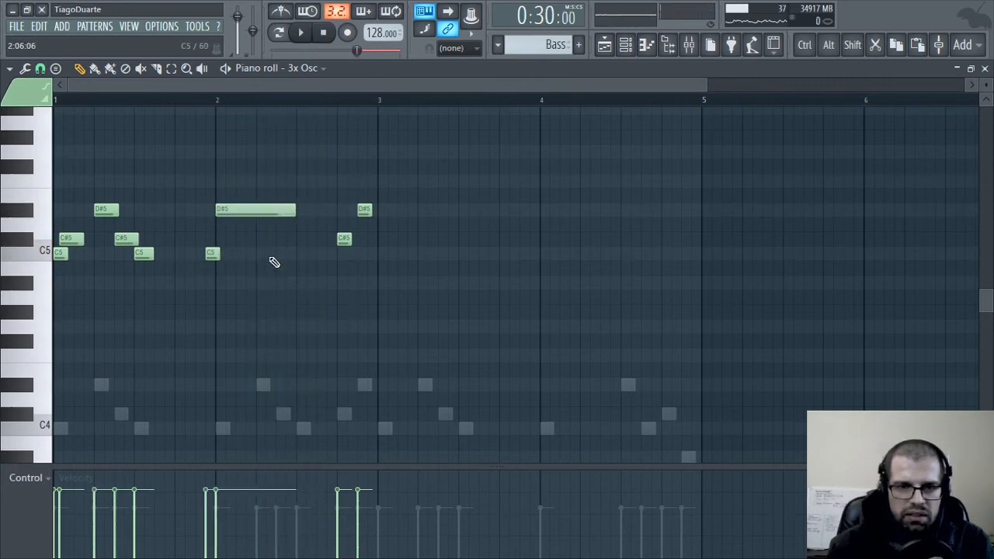
{"action": "left_click_drag", "start_coordinate": [272, 258], "coordinate": [293, 259]}
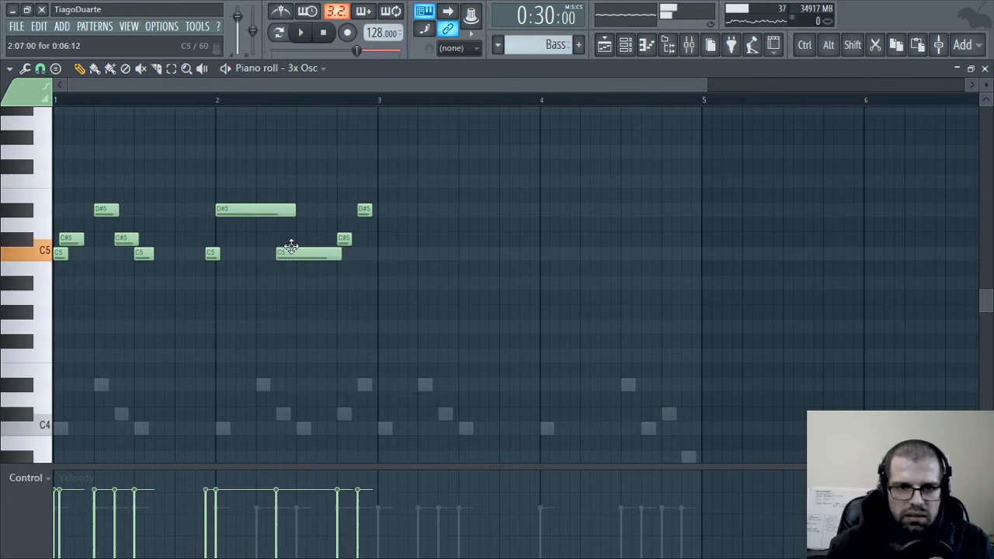
{"action": "left_click_drag", "start_coordinate": [288, 253], "coordinate": [309, 258]}
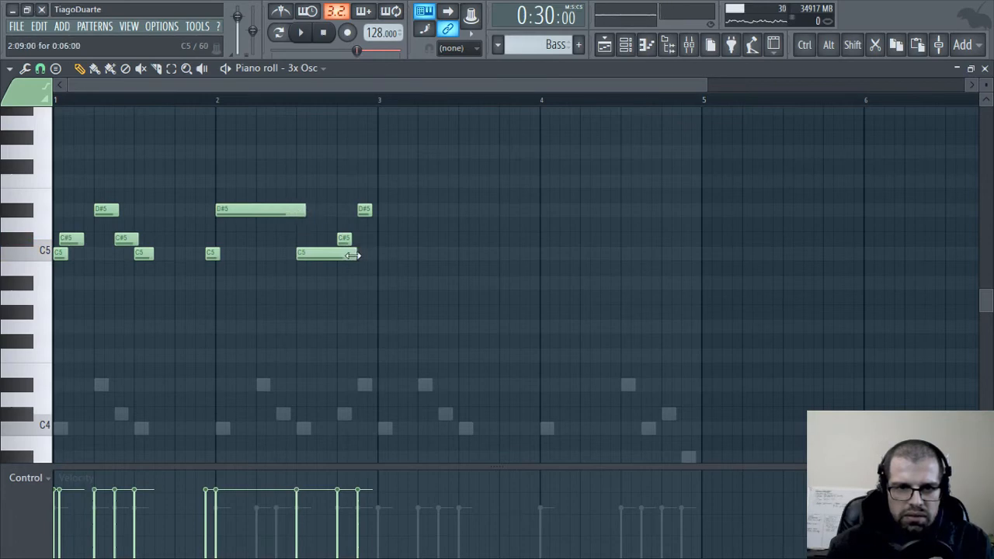
{"action": "key", "text": "space"}
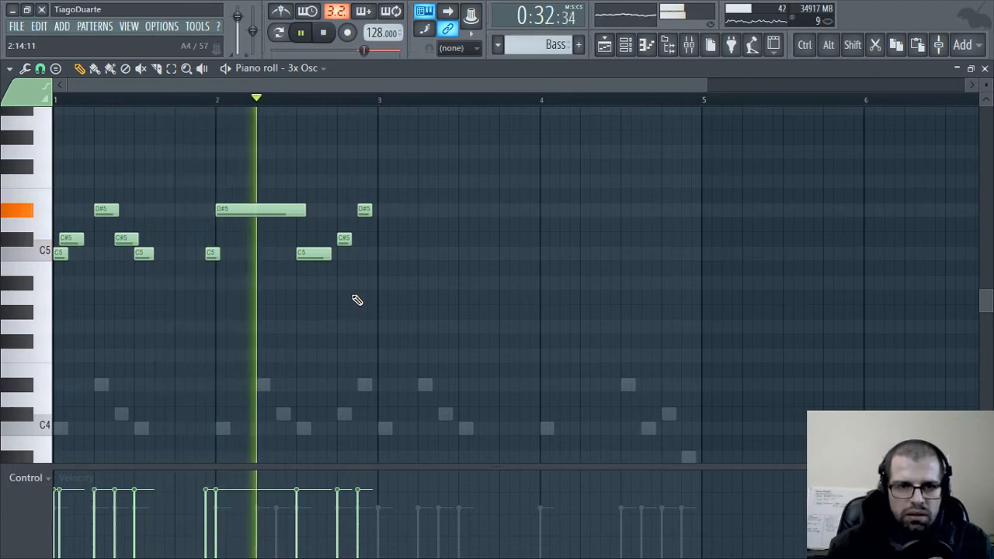
Raise the C5 note in the middle of bar 2 to F5 and audition the phrase
{"action": "key", "text": "space"}
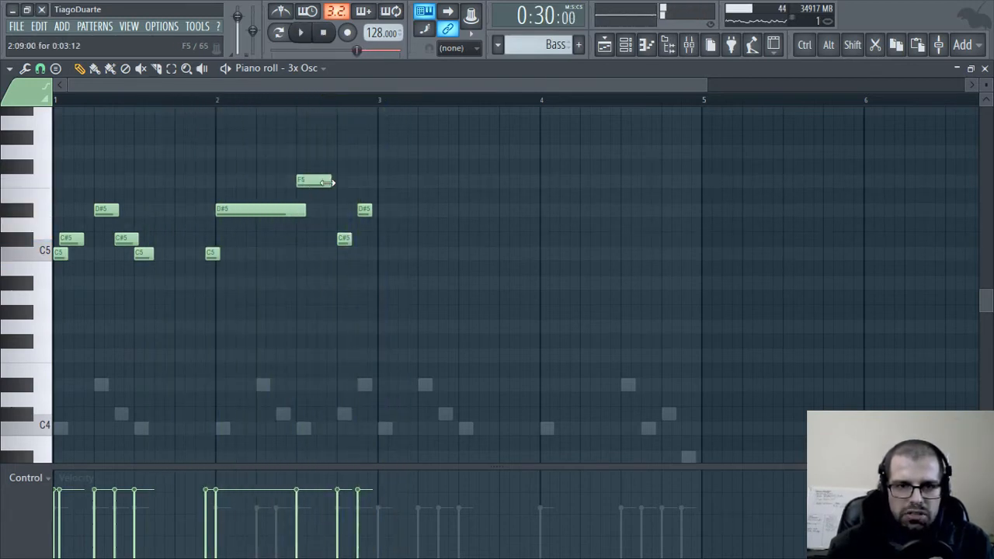
{"action": "key", "text": "space"}
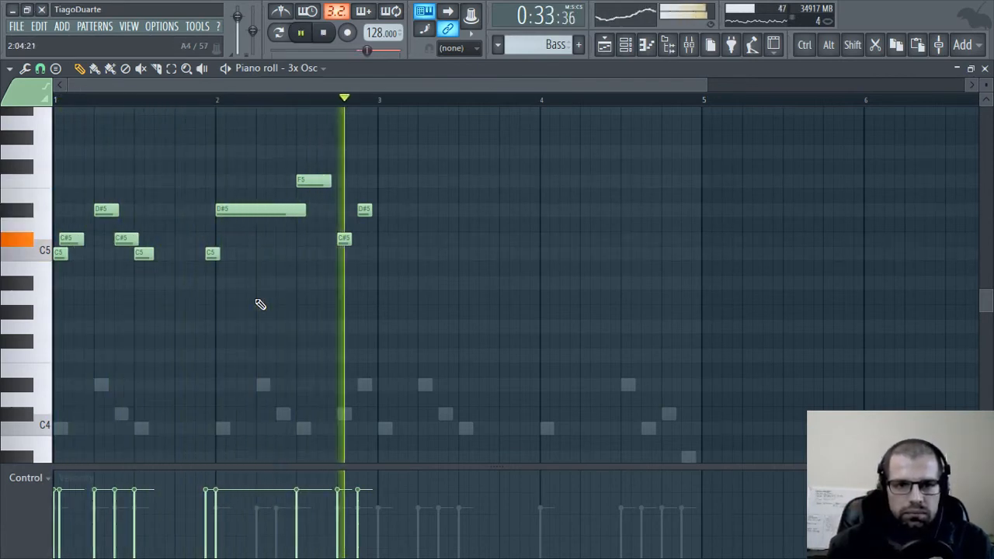
{"action": "key", "text": "space"}
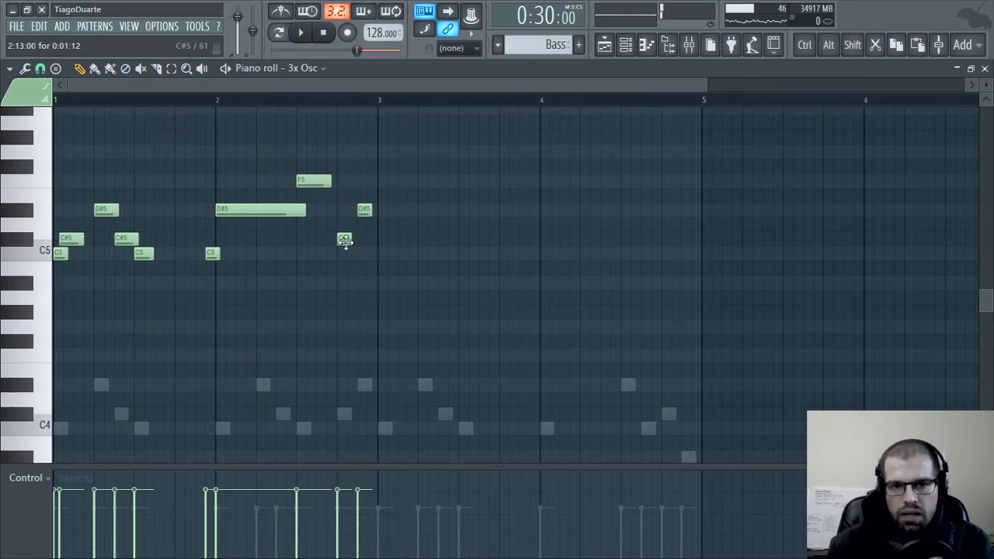
Duplicate the two-bar lead melody into bars 3 and 4
{"action": "left_click_drag", "start_coordinate": [402, 131], "coordinate": [383, 259]}
{"action": "key", "text": "ctrl+d"}
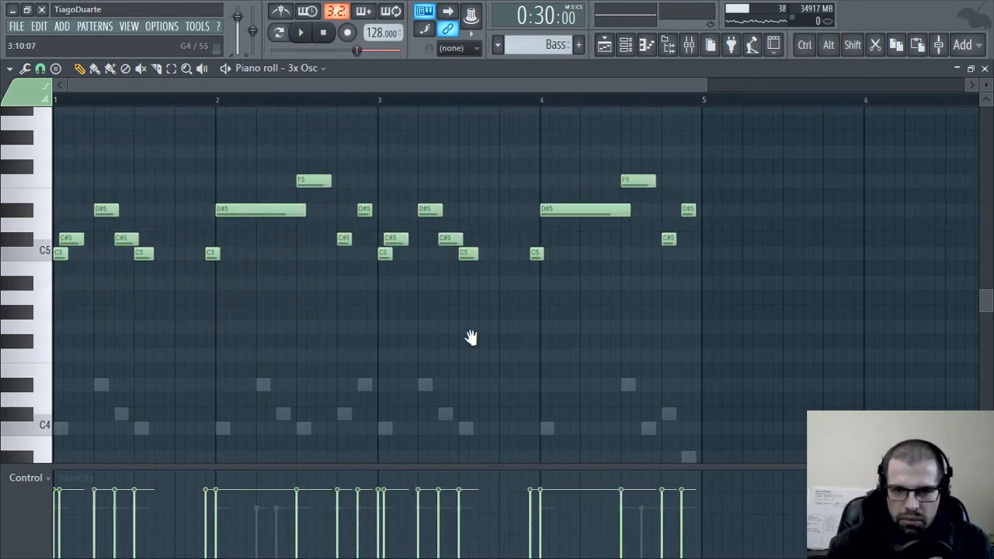
Vary the duplicated ending: raise the pickup before bar 4 to D#5, the long note to G5, and the last two notes to G5 and A#5
{"action": "left_click_drag", "start_coordinate": [471, 337], "coordinate": [354, 301]}
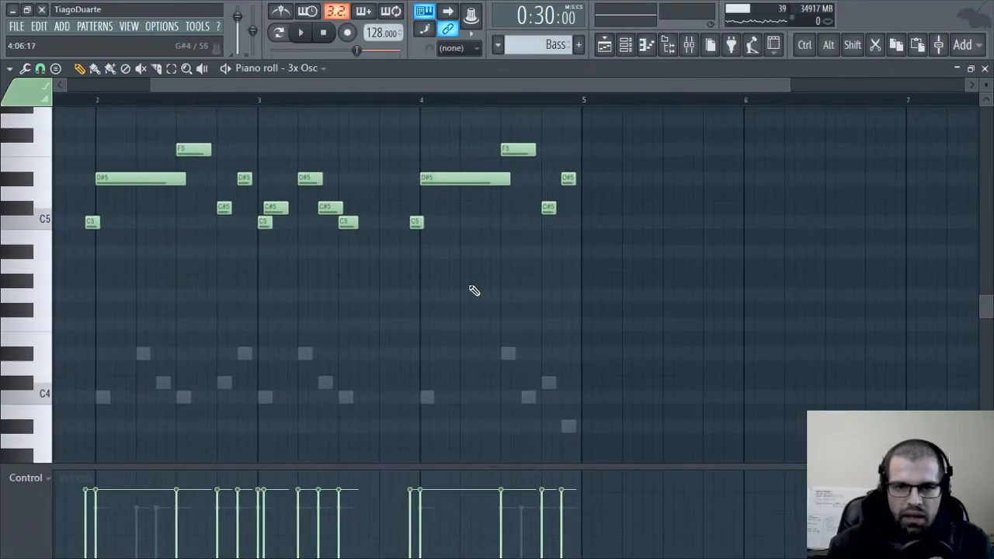
{"action": "scroll", "coordinate": [460, 273], "scroll_direction": "up", "scroll_amount": 2}
{"action": "left_click_drag", "start_coordinate": [443, 240], "coordinate": [447, 181]}
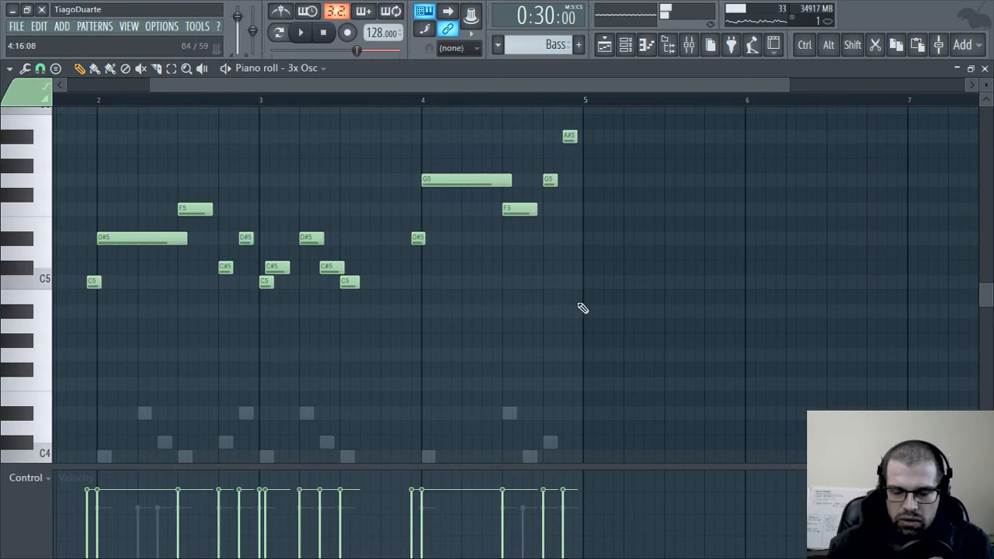
{"action": "scroll", "coordinate": [584, 326], "scroll_direction": "down", "scroll_amount": 4}
{"action": "scroll", "coordinate": [570, 357], "scroll_direction": "up", "scroll_amount": 7}
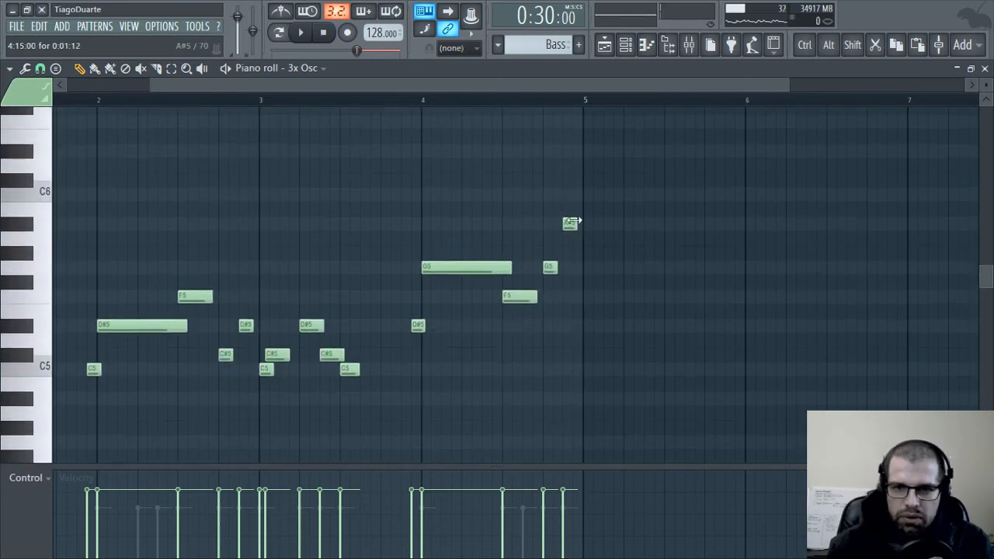
{"action": "left_click", "coordinate": [570, 224]}
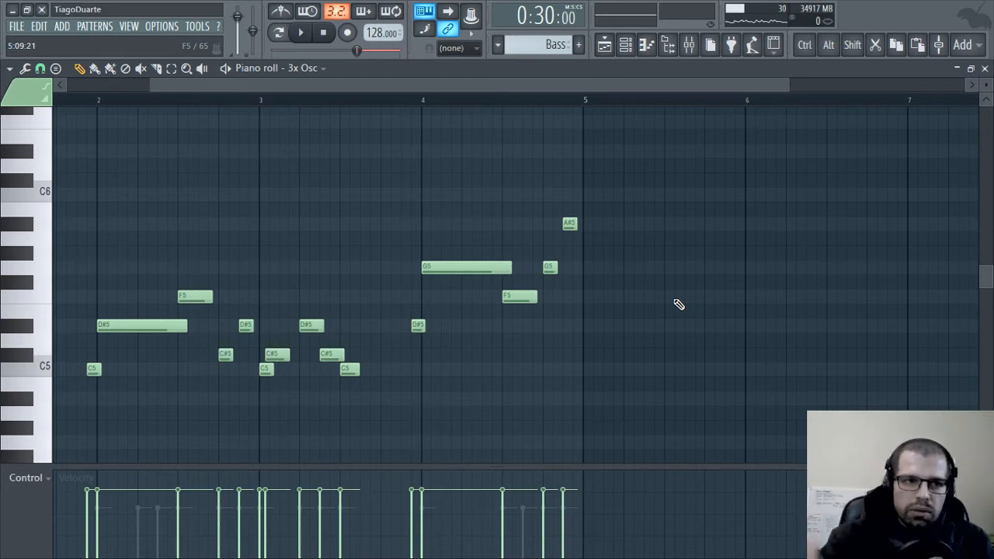
Listen to the four-bar melody and delete the C#5 notes directly after the opening C5 in bars 1 and 3
{"action": "right_click", "coordinate": [458, 239], "text": "ctrl"}
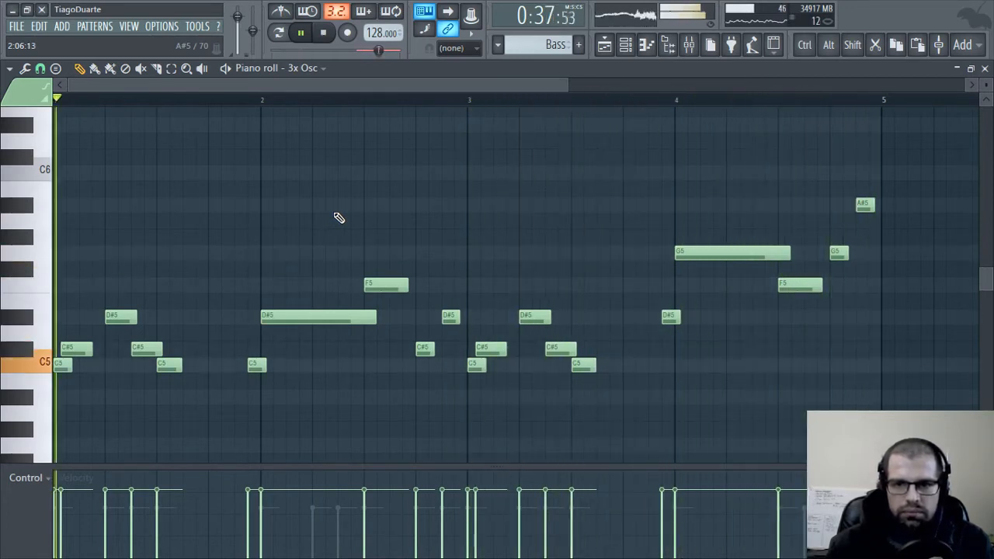
{"action": "left_click", "coordinate": [984, 69]}
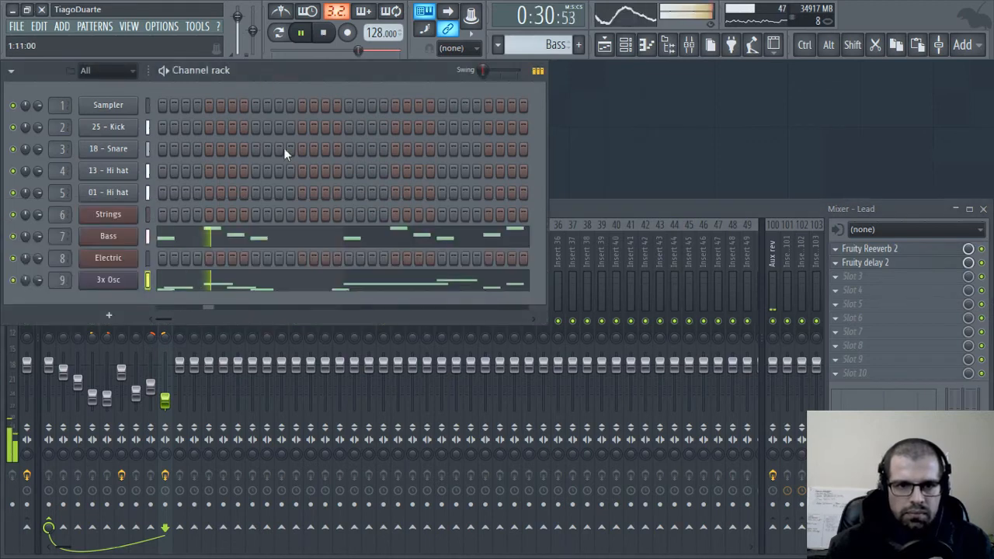
{"action": "left_click", "coordinate": [344, 283]}
{"action": "right_click", "coordinate": [78, 349]}
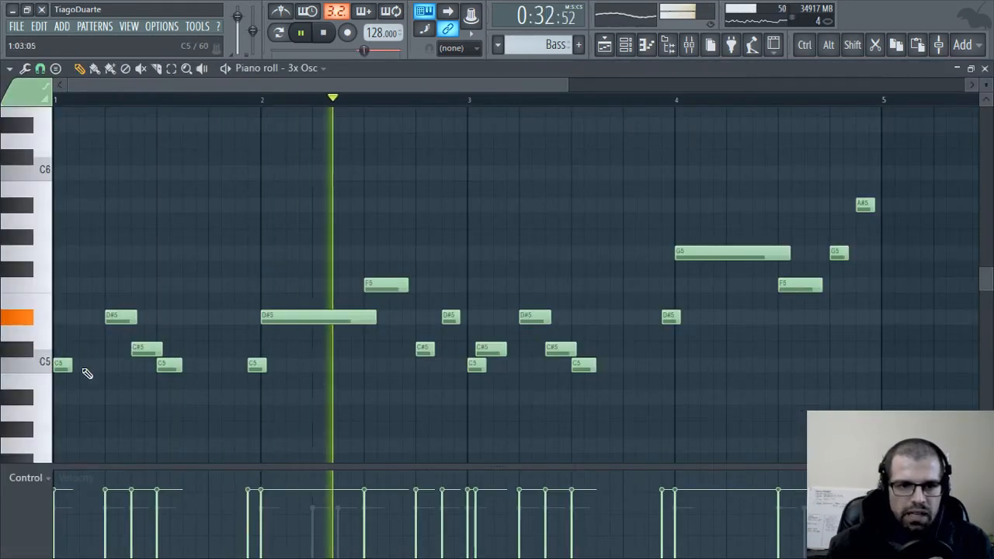
{"action": "right_click", "coordinate": [489, 349]}
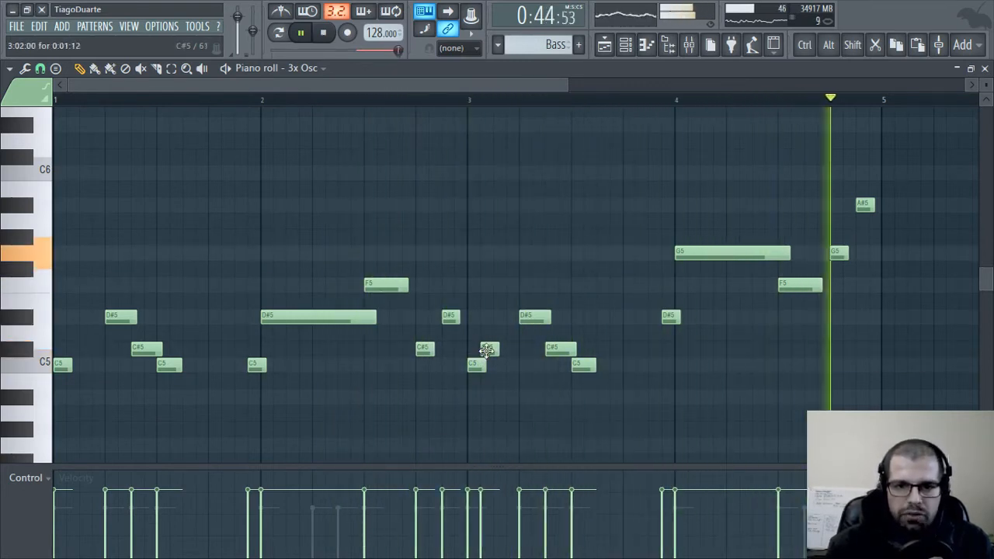
{"action": "left_click", "coordinate": [985, 68]}
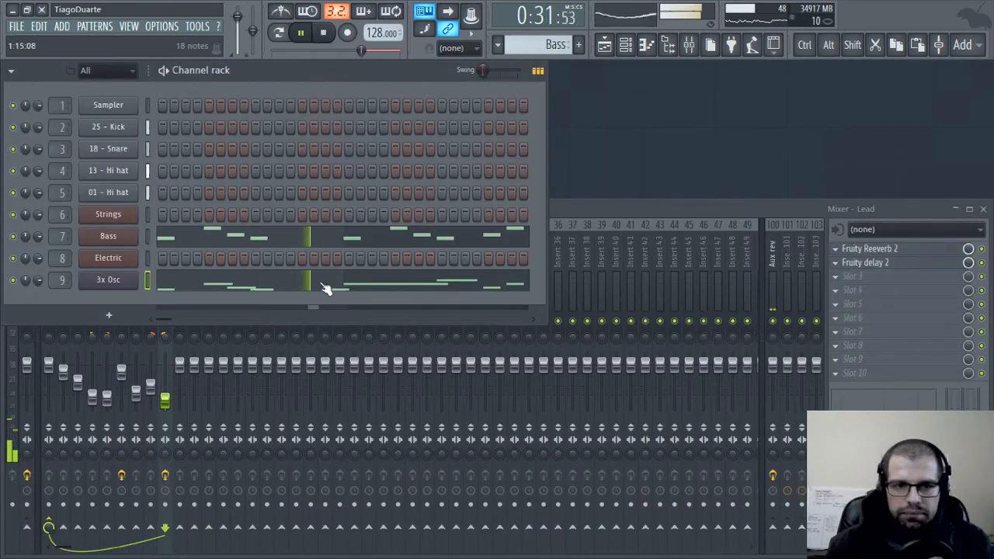
Set the coarse pitch of 3x Osc's oscillator 3 to -5 semitones, try another waveform for it during playback, and return to the mixer
{"action": "left_click", "coordinate": [117, 282]}
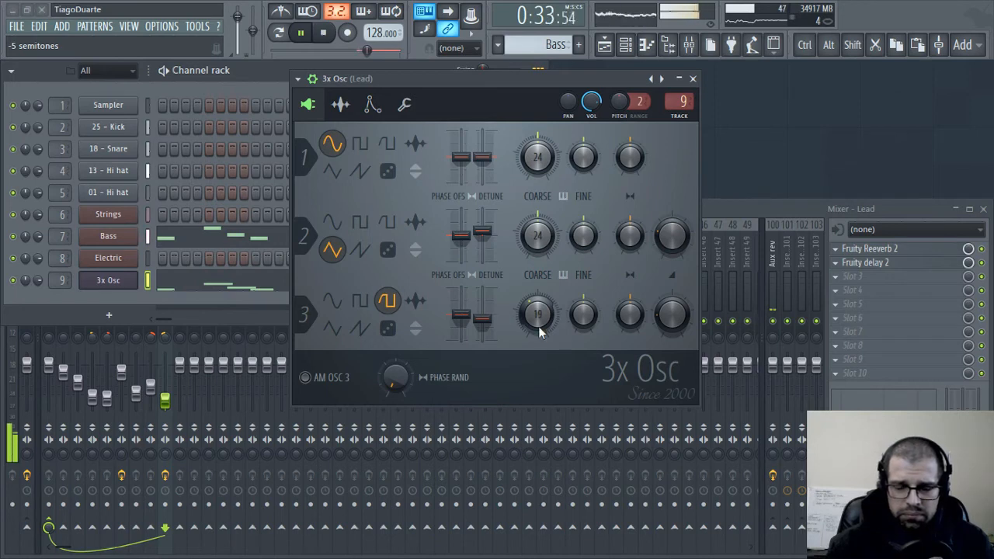
{"action": "left_click", "coordinate": [358, 302]}
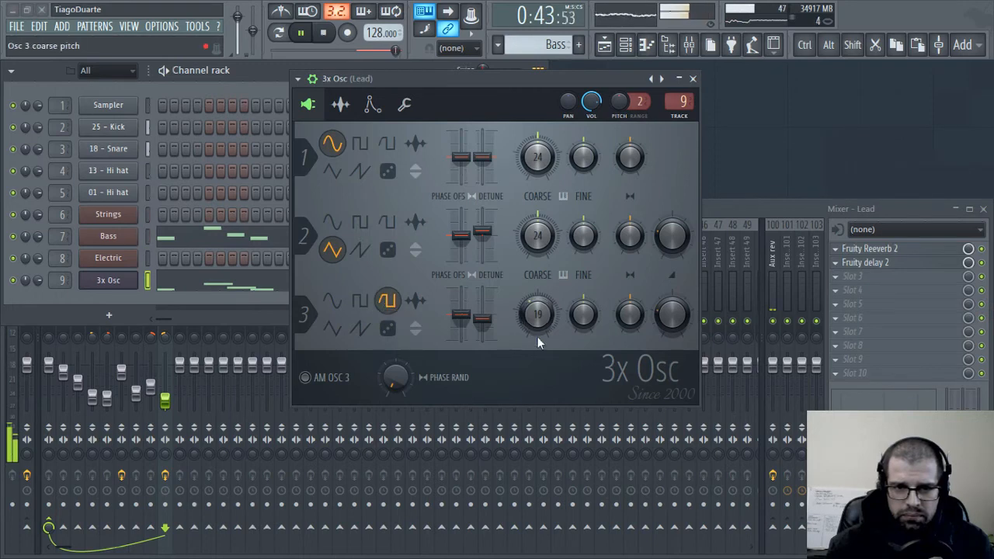
{"action": "left_click", "coordinate": [693, 80]}
{"action": "left_click", "coordinate": [598, 215]}
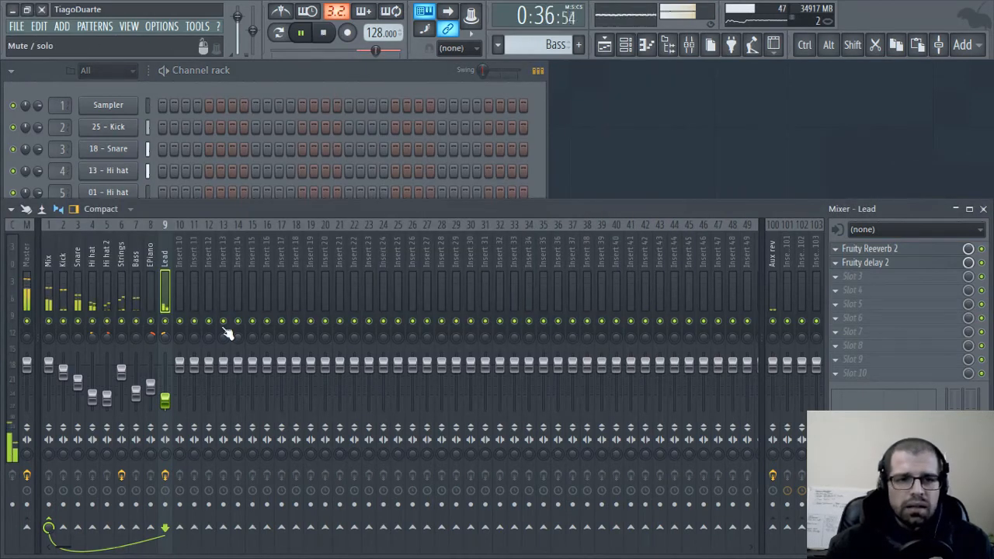
Move the 3x Osc melody notes from the Bass pattern into the Lead pattern and return to the playlist
{"action": "left_click", "coordinate": [604, 46]}
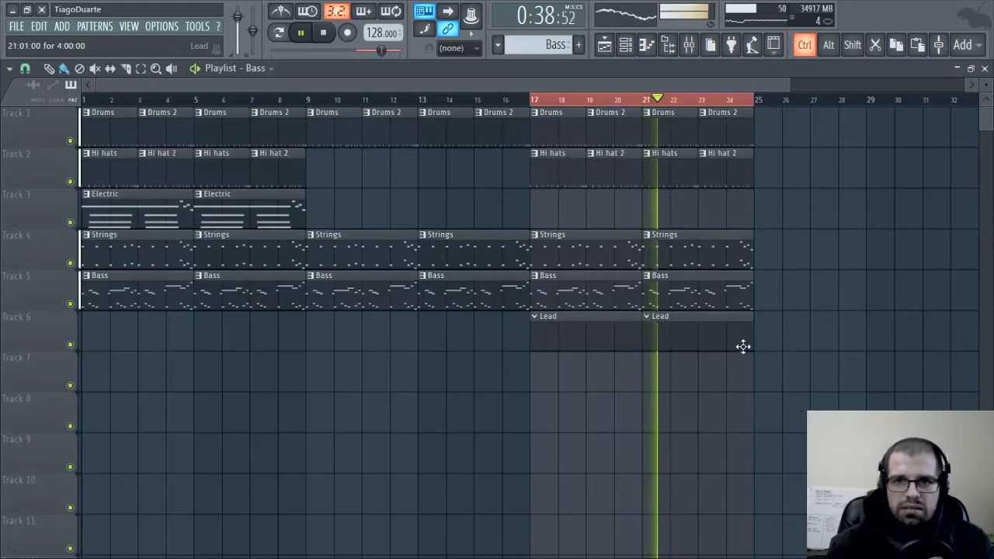
{"action": "scroll", "coordinate": [744, 347], "scroll_direction": "down", "scroll_amount": 1}
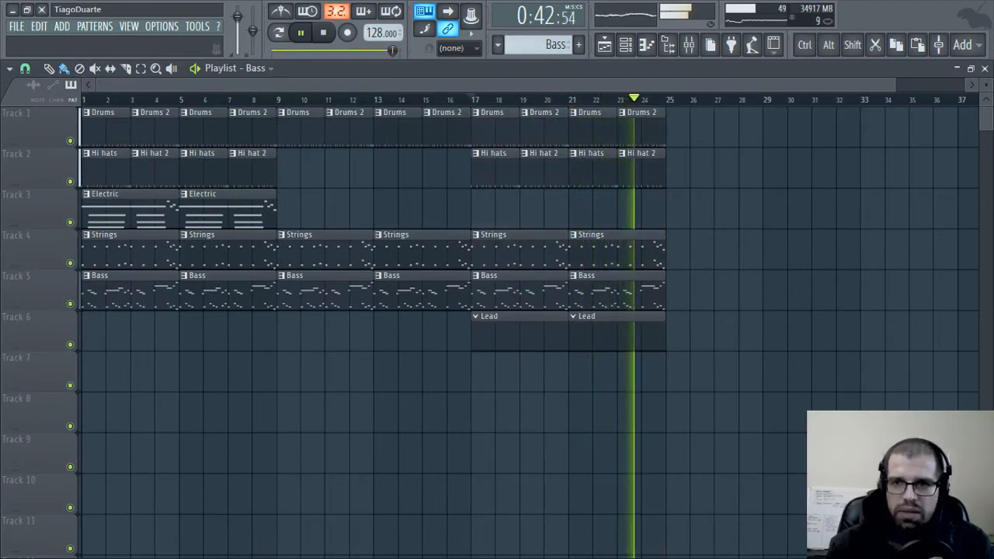
{"action": "left_click", "coordinate": [985, 69]}
{"action": "left_click", "coordinate": [265, 77]}
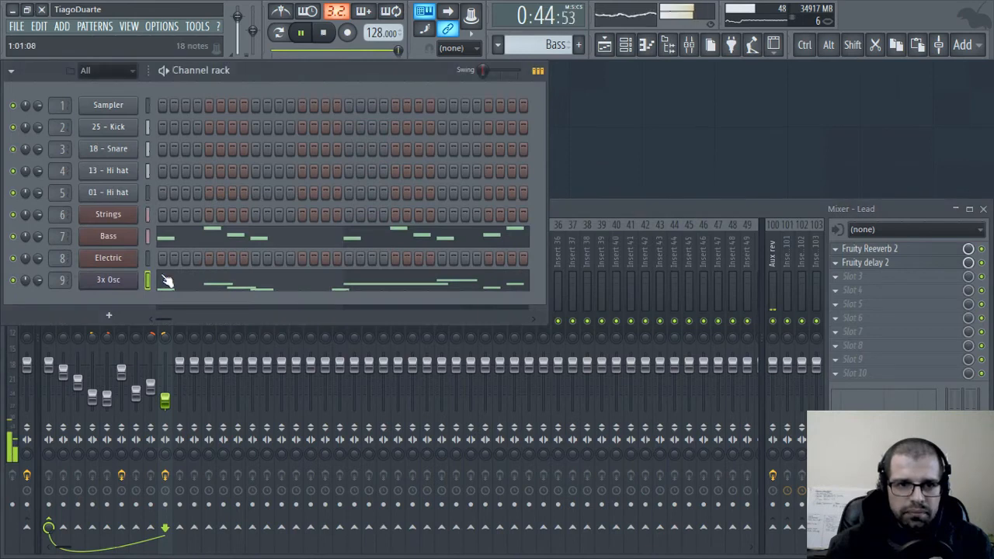
{"action": "key", "text": "ctrl+x"}
{"action": "scroll", "coordinate": [548, 43], "scroll_direction": "down", "scroll_amount": 3}
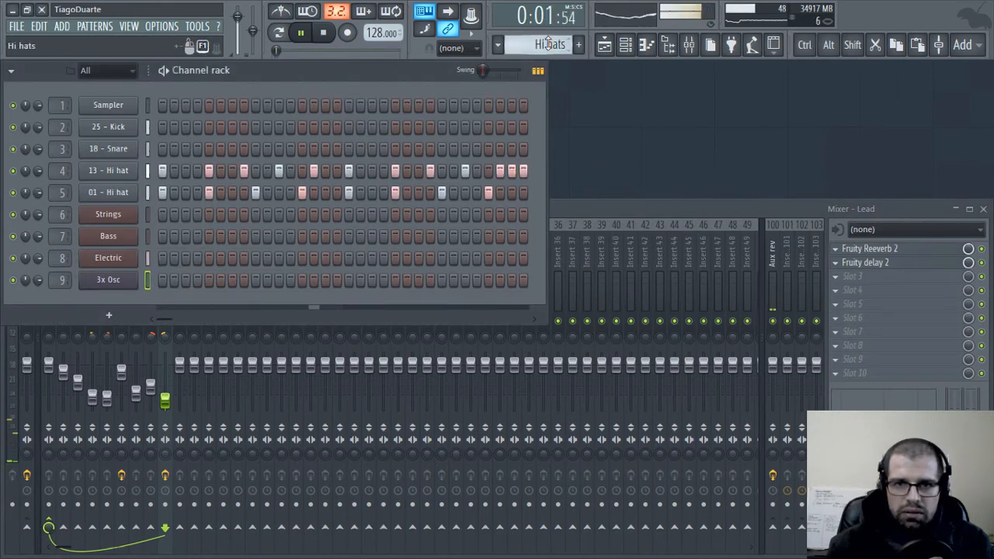
{"action": "left_click", "coordinate": [604, 45]}
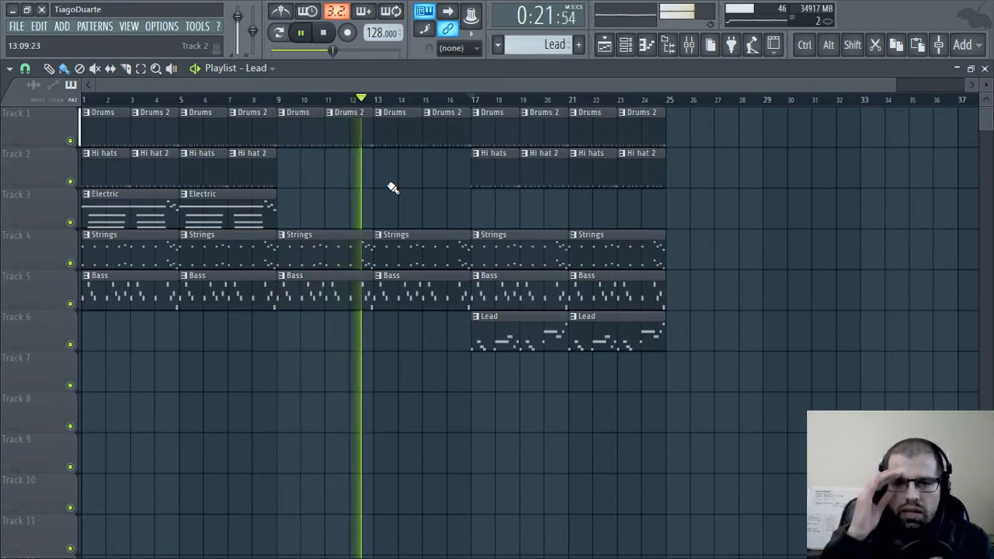
{"action": "left_click_drag", "start_coordinate": [779, 419], "coordinate": [82, 115], "text": "ctrl"}
{"action": "left_click", "coordinate": [223, 384], "text": "ctrl"}
{"action": "left_click_drag", "start_coordinate": [668, 428], "coordinate": [100, 100], "text": "ctrl"}
{"action": "left_click", "coordinate": [277, 438], "text": "ctrl"}
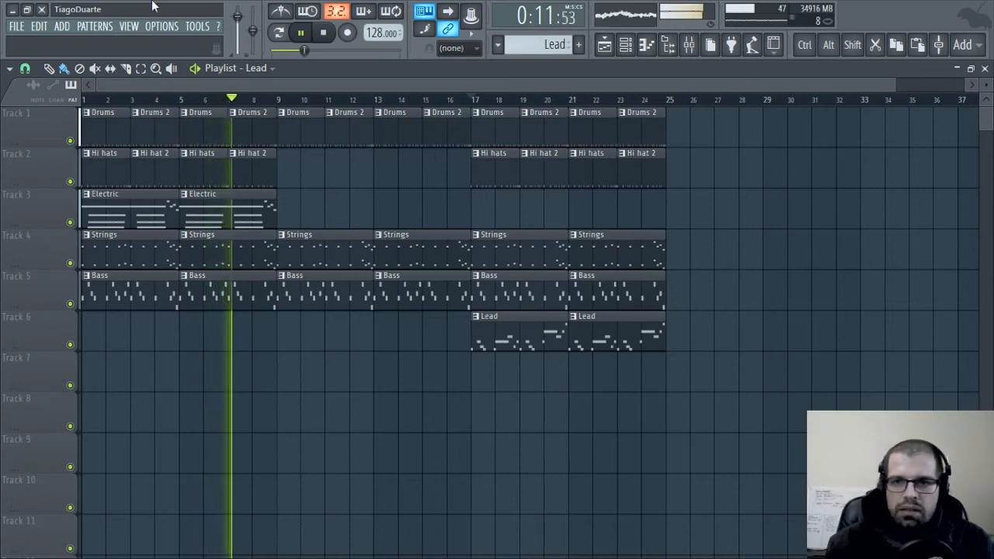
Inspect the Fruity parametric EQ 2 and FerricTDS settings on the Master track during playback
{"action": "key", "text": "F5"}
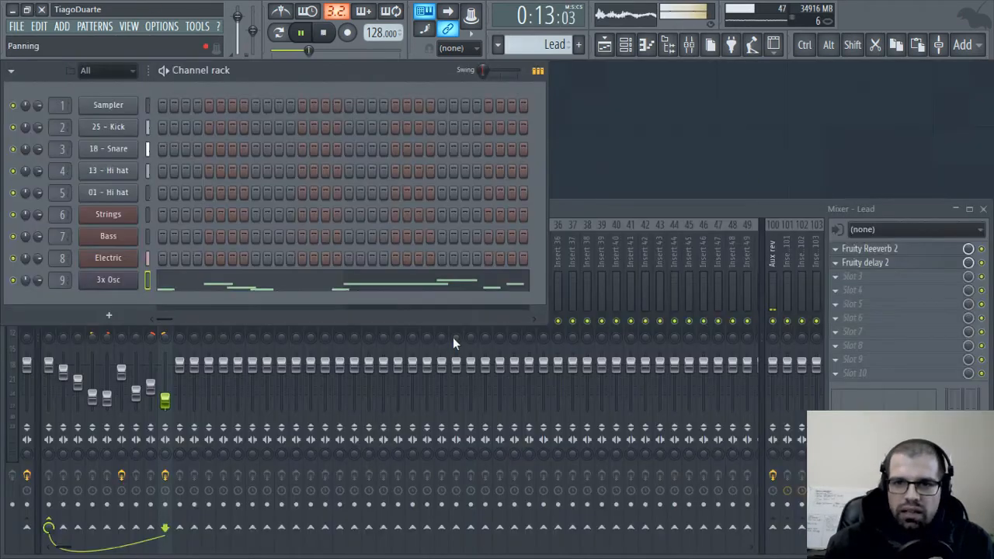
{"action": "left_click", "coordinate": [595, 209]}
{"action": "left_click", "coordinate": [25, 257]}
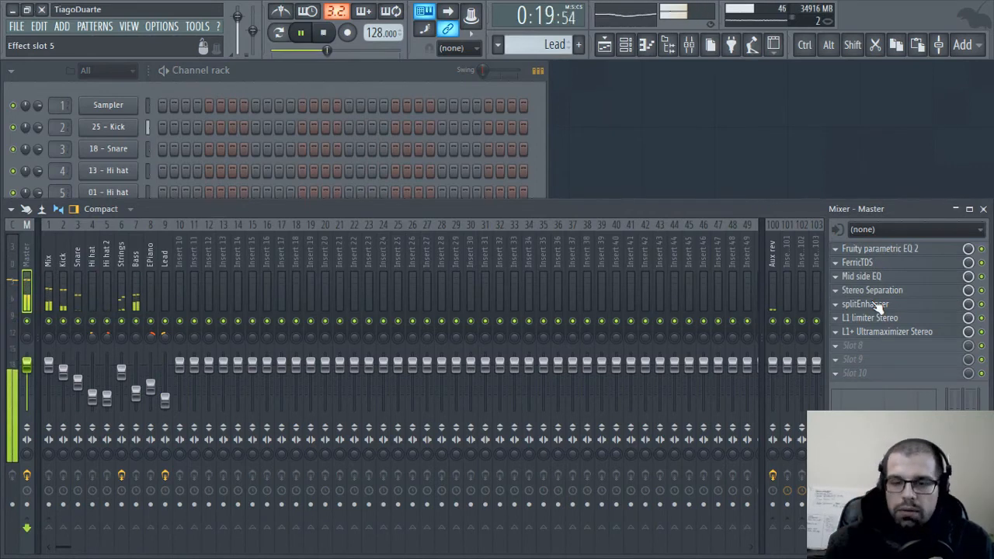
{"action": "left_click", "coordinate": [843, 249]}
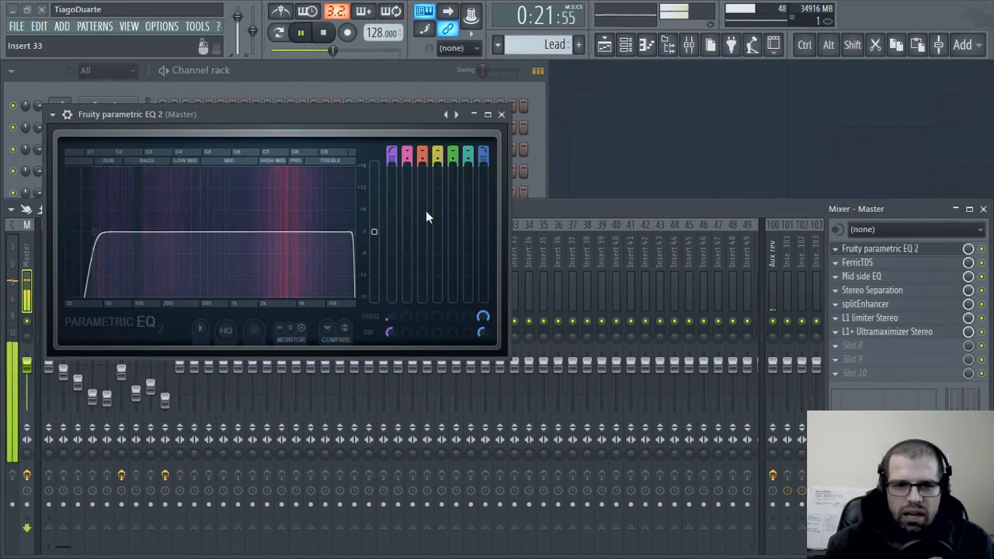
{"action": "left_click", "coordinate": [856, 262]}
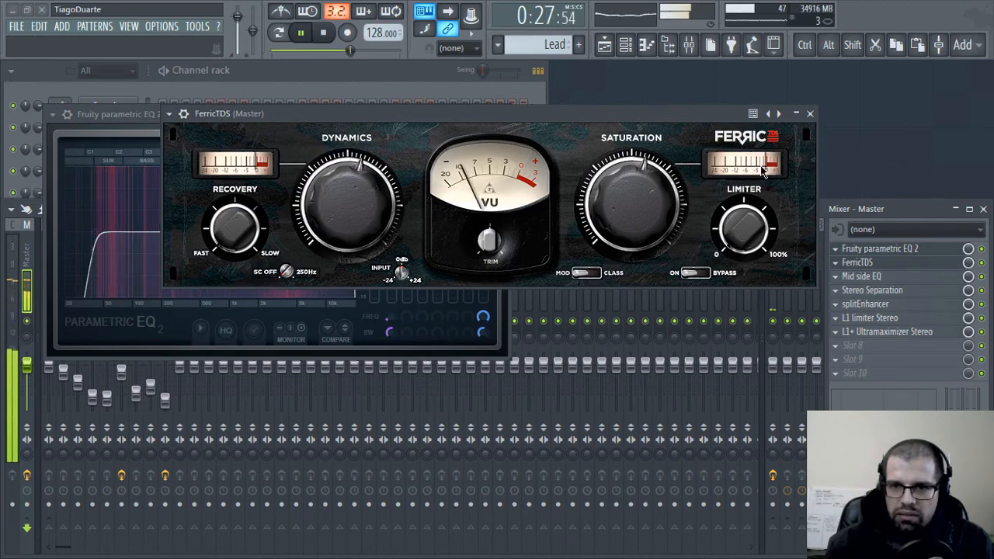
{"action": "left_click", "coordinate": [810, 113]}
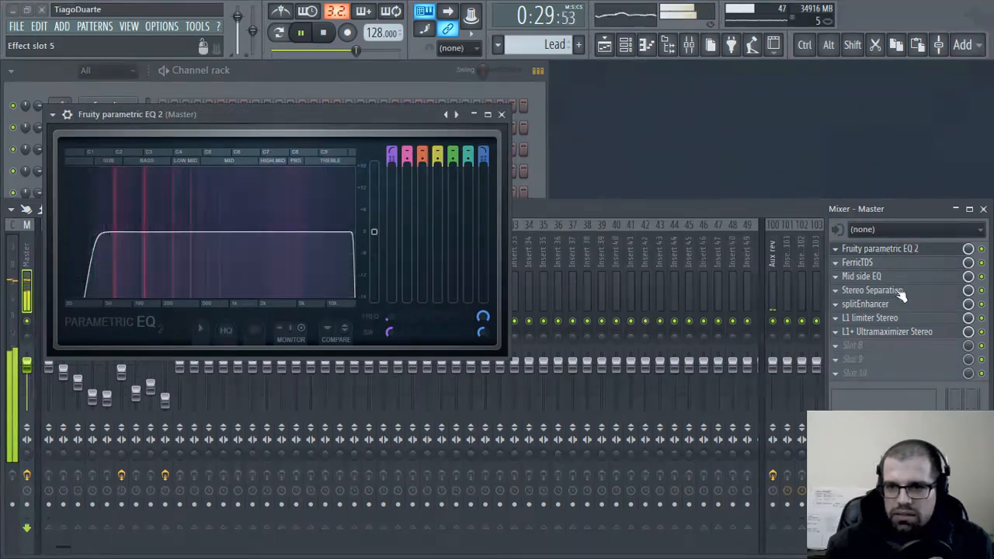
{"action": "left_click", "coordinate": [502, 115]}
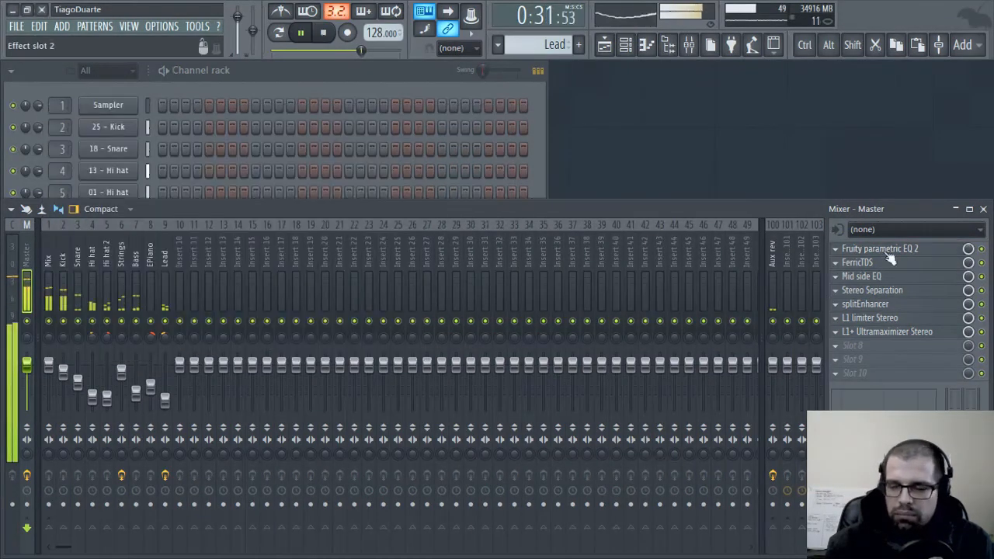
Enable auto release on the Master track's L1 limiter Stereo and set its threshold to -10.0 dB
{"action": "left_click", "coordinate": [882, 319]}
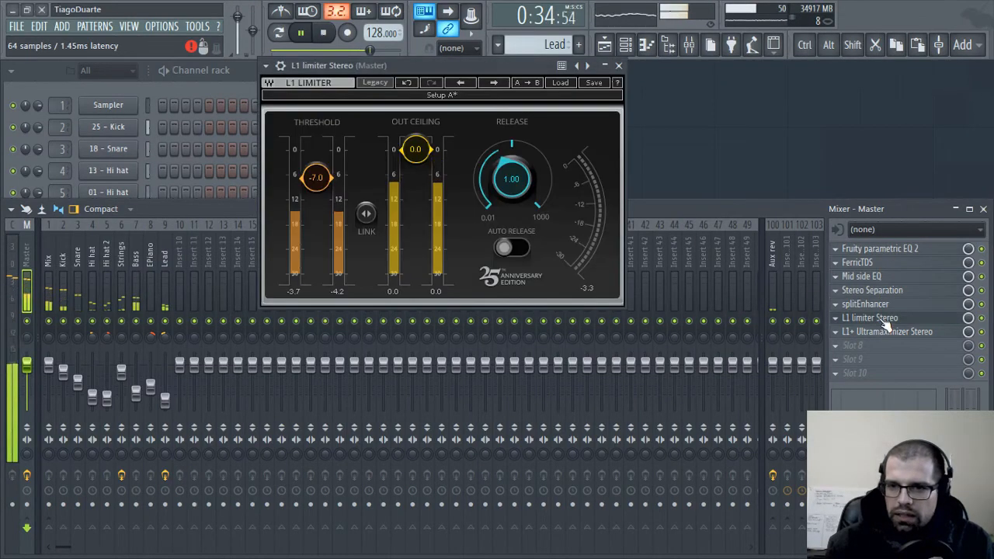
{"action": "left_click", "coordinate": [505, 248]}
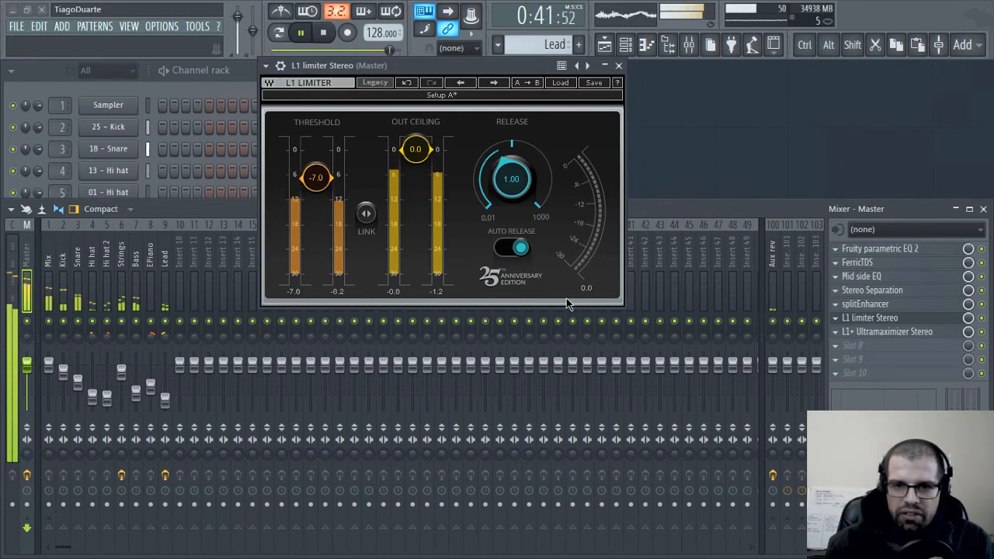
{"action": "mouse_move", "coordinate": [474, 70]}
{"action": "left_mouse_down"}
{"action": "mouse_move", "coordinate": [512, 79]}
{"action": "mouse_move", "coordinate": [458, 79]}
{"action": "left_mouse_up"}
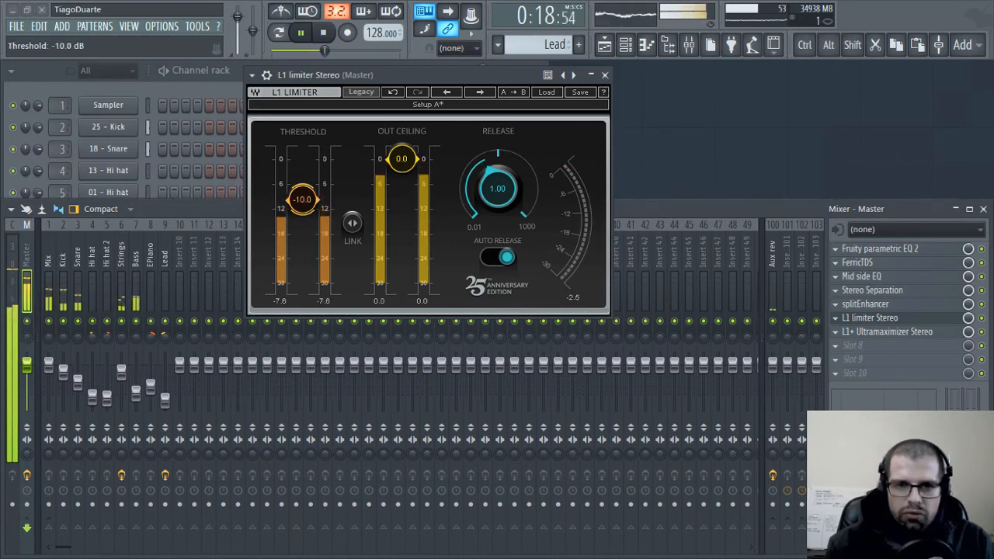
{"action": "left_click", "coordinate": [605, 75]}
Turn off quantize, dither and noise shaping in the Master track's L1+ Ultramaximizer Stereo
{"action": "left_click", "coordinate": [866, 332]}
{"action": "left_click_drag", "start_coordinate": [509, 167], "coordinate": [519, 100]}
{"action": "left_click", "coordinate": [583, 168]}
{"action": "left_click", "coordinate": [618, 210]}
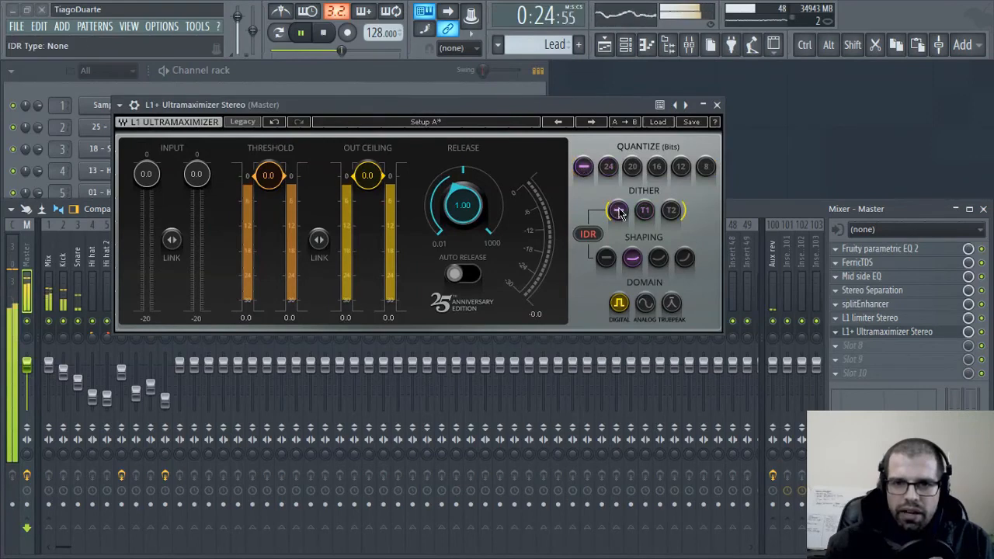
{"action": "left_click", "coordinate": [605, 259]}
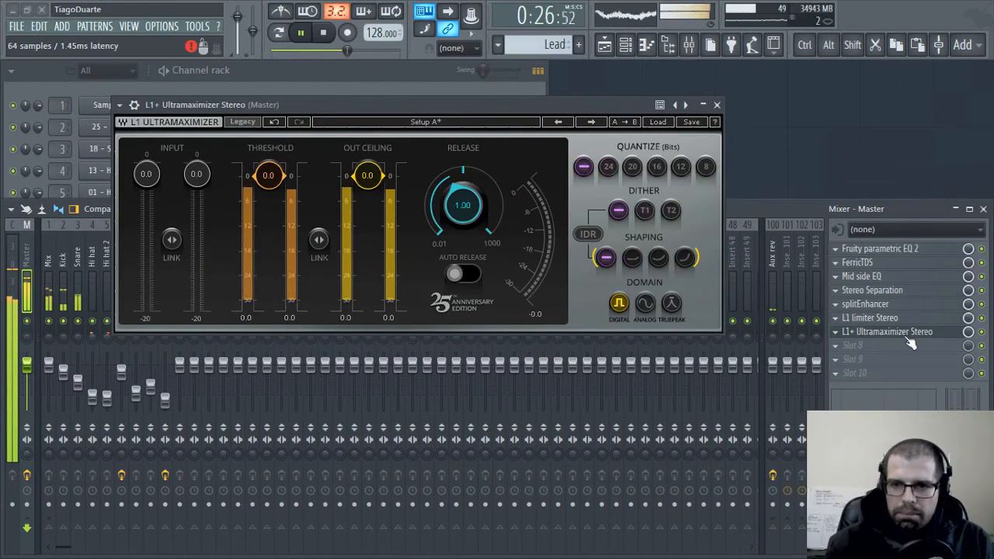
Set the L1+ Ultramaximizer to the Analog domain with auto release, threshold -2.1 and out ceiling -0.3, and return to the playlist
{"action": "left_click", "coordinate": [649, 308]}
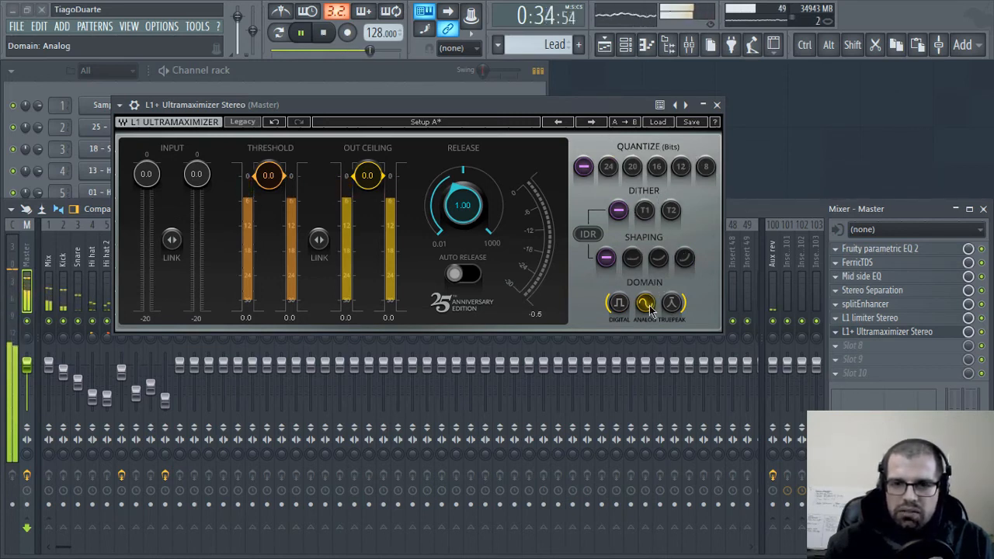
{"action": "left_click", "coordinate": [463, 276]}
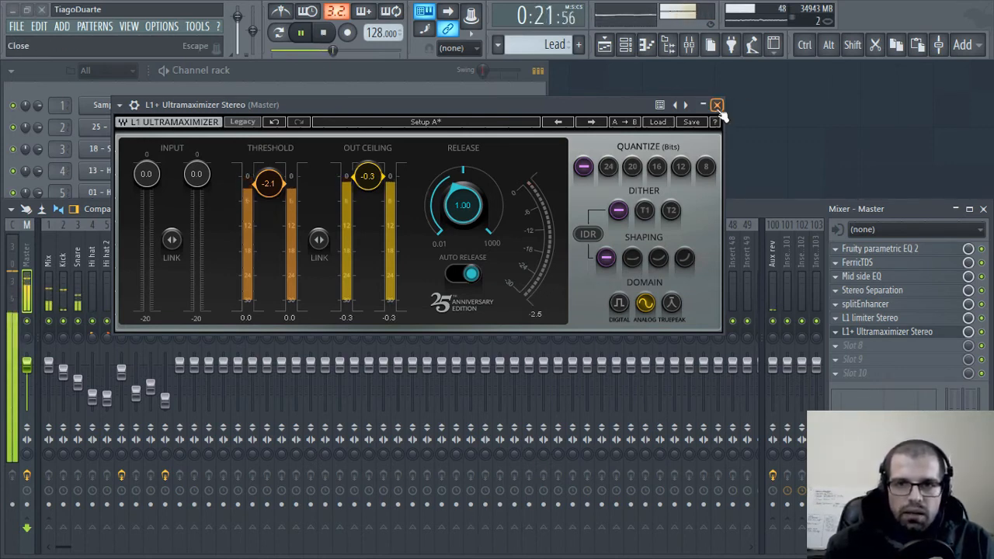
{"action": "left_click", "coordinate": [717, 104]}
{"action": "left_click", "coordinate": [605, 45]}
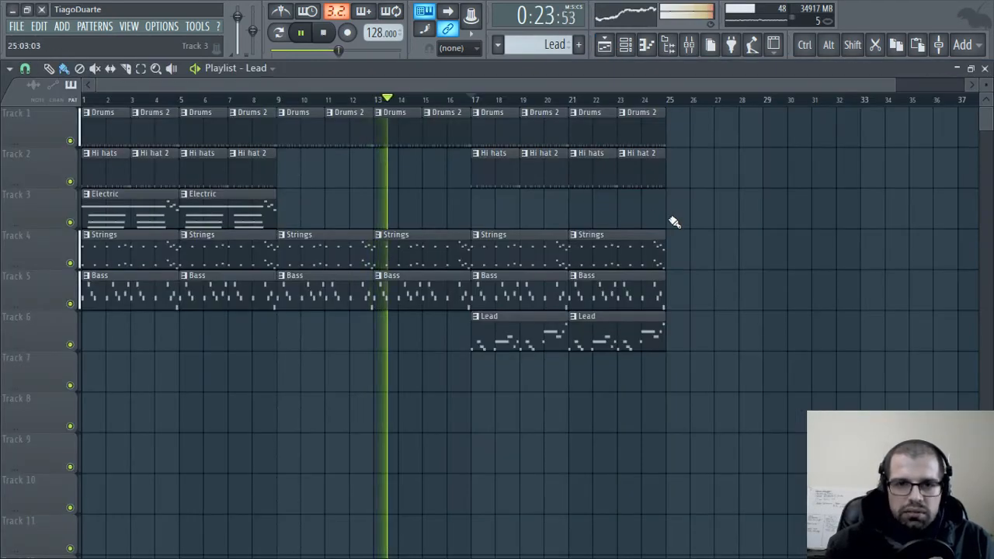
{"action": "left_click_drag", "start_coordinate": [677, 384], "coordinate": [450, 109]}
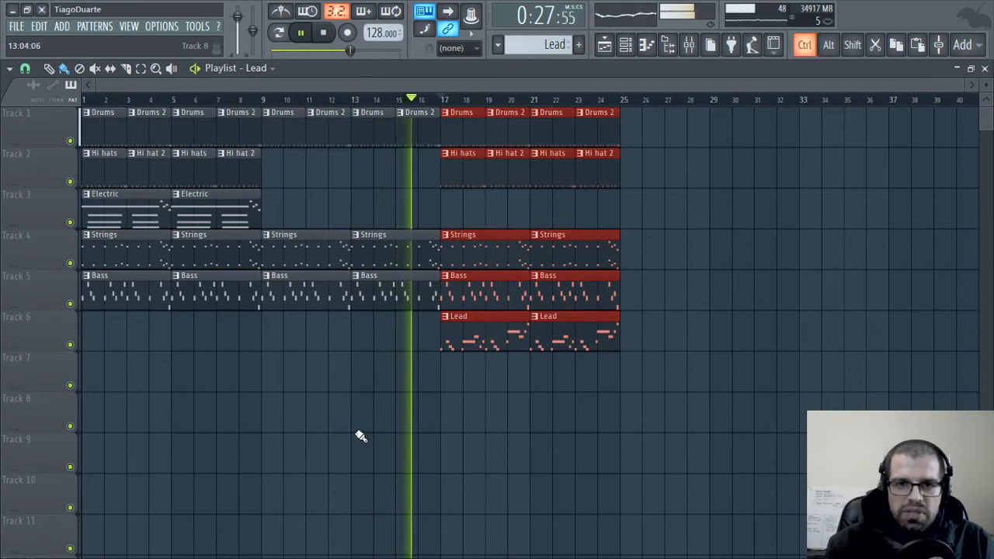
{"action": "scroll", "coordinate": [363, 431], "scroll_direction": "up", "scroll_amount": 3}
{"action": "left_click", "coordinate": [507, 203]}
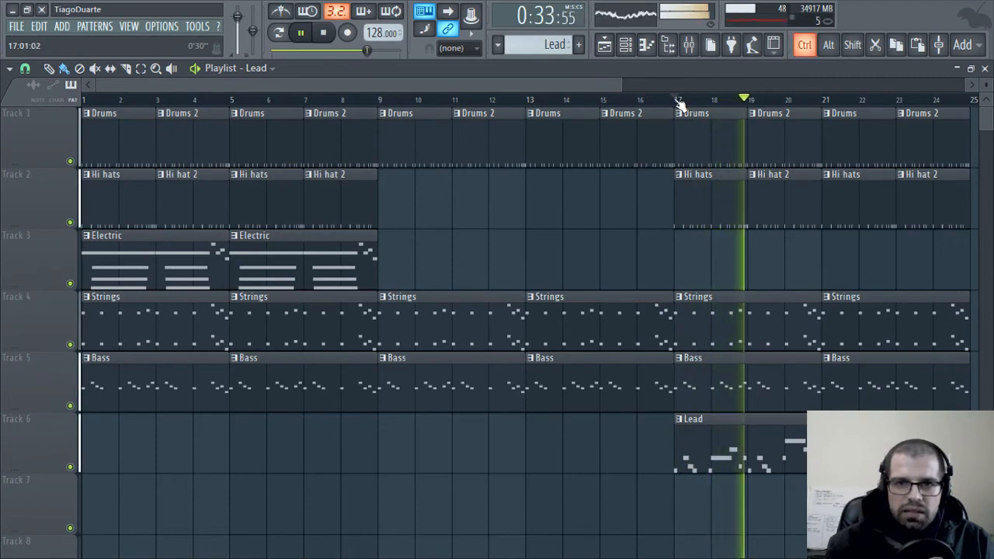
{"action": "left_click_drag", "start_coordinate": [660, 471], "coordinate": [80, 107]}
{"action": "left_click_drag", "start_coordinate": [690, 534], "coordinate": [955, 137]}
{"action": "left_click", "coordinate": [517, 245], "text": "ctrl"}
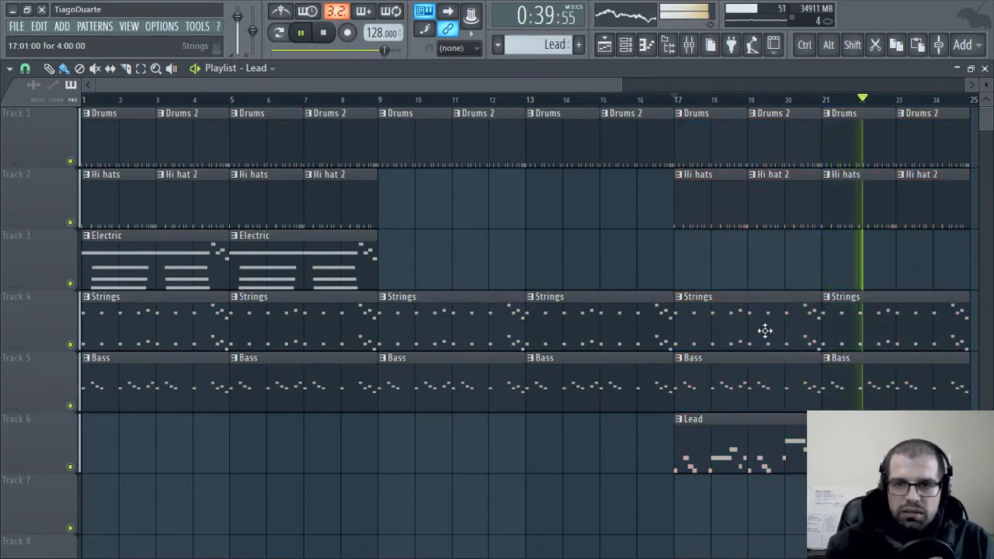
Try replacing the Strings clips in bars 17 to 24 with copies of the Electric clips, and listen to that section
{"action": "right_click", "coordinate": [868, 331]}
{"action": "right_click", "coordinate": [759, 334]}
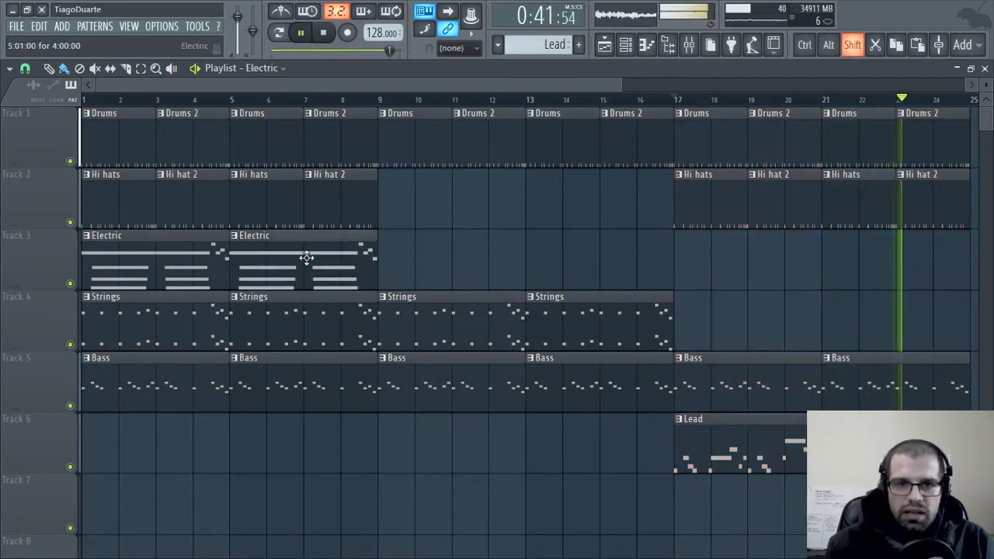
{"action": "left_click_drag", "start_coordinate": [306, 257], "coordinate": [876, 281]}
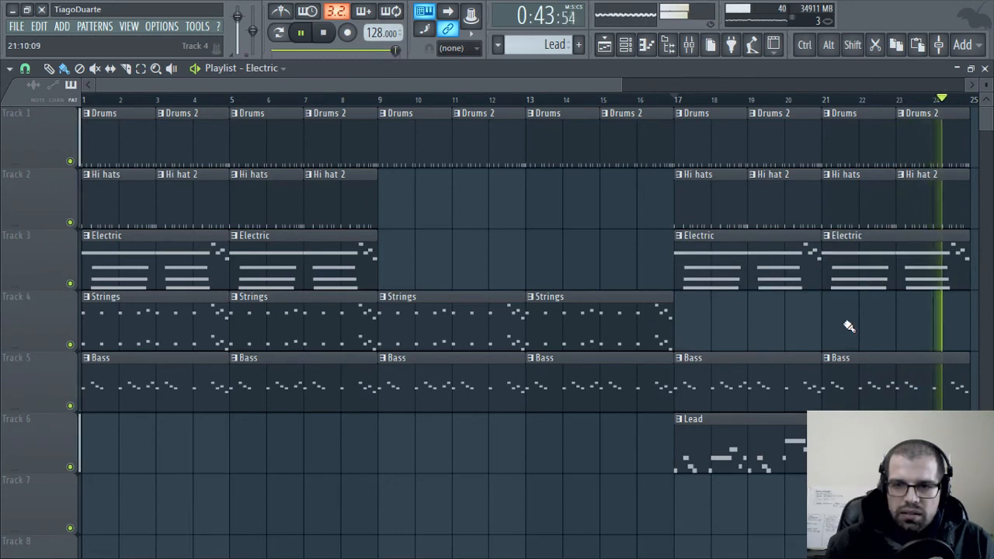
{"action": "left_click_drag", "start_coordinate": [676, 104], "coordinate": [971, 103]}
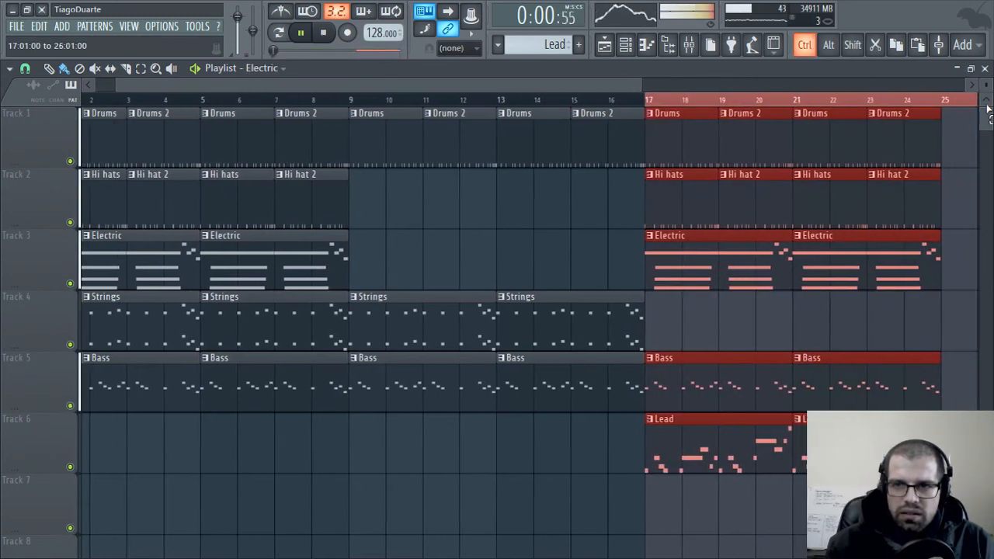
{"action": "left_click", "coordinate": [814, 326], "text": "ctrl"}
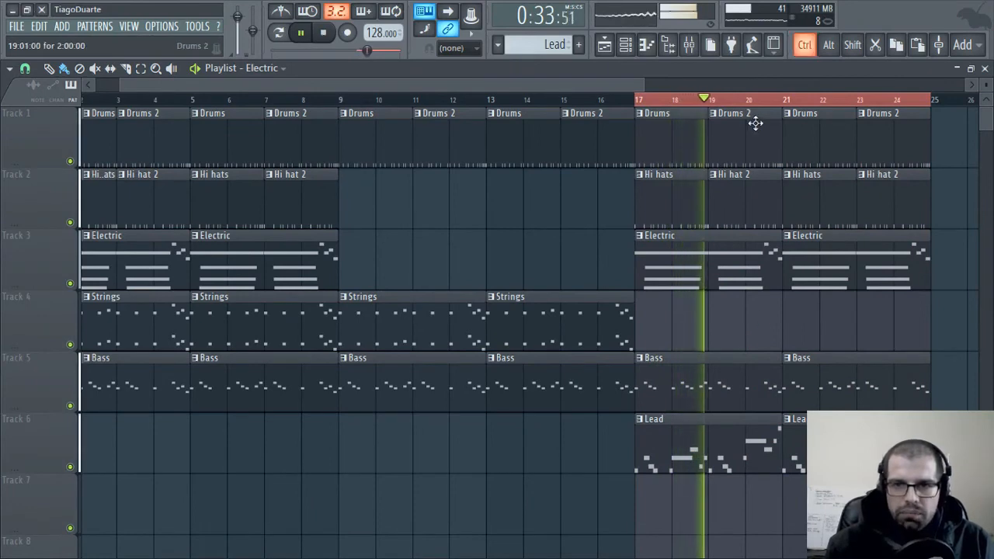
{"action": "left_click", "coordinate": [736, 101], "text": "ctrl"}
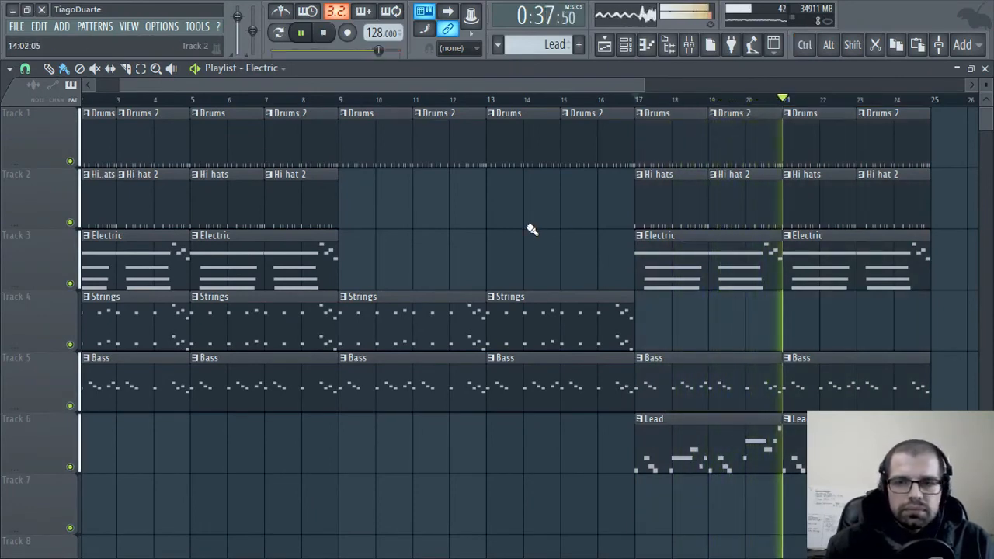
Copy the Strings clips back into bars 17 to 24 and delete the Electric copies there
{"action": "scroll", "coordinate": [532, 229], "scroll_direction": "left", "scroll_amount": 1}
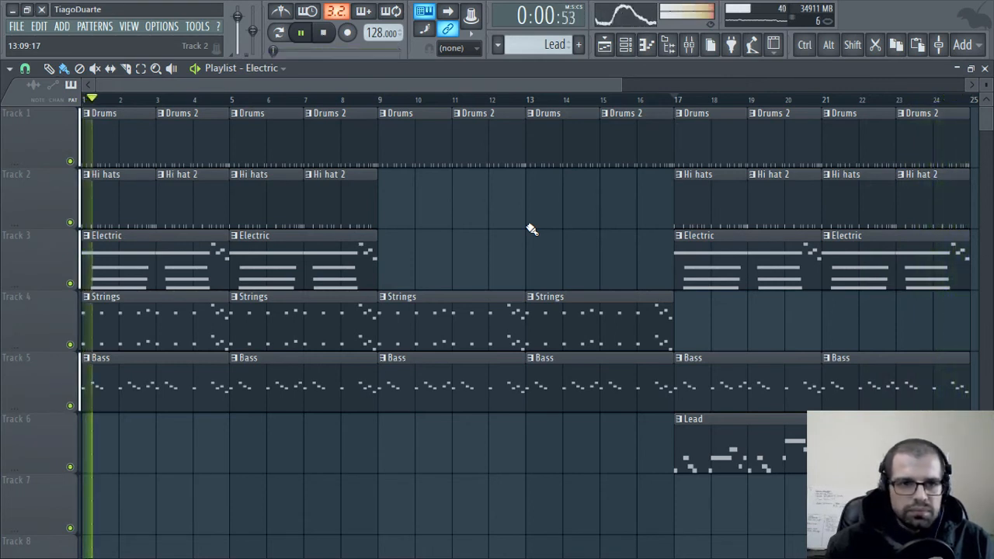
{"action": "left_click_drag", "start_coordinate": [597, 319], "coordinate": [878, 336]}
{"action": "right_click", "coordinate": [901, 268]}
{"action": "right_click", "coordinate": [745, 261]}
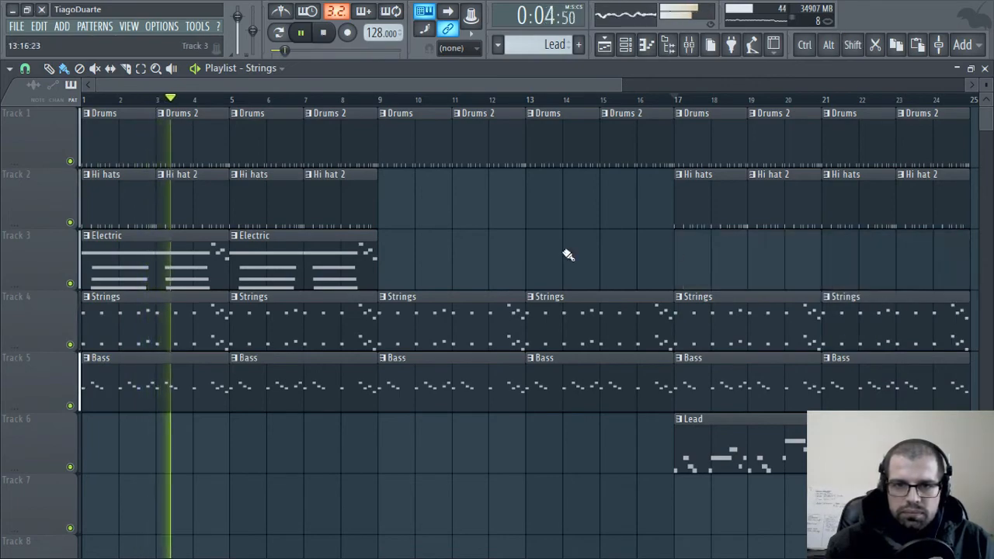
Save the project with the current arrangement
{"action": "scroll", "coordinate": [567, 255], "scroll_direction": "up", "scroll_amount": 1}
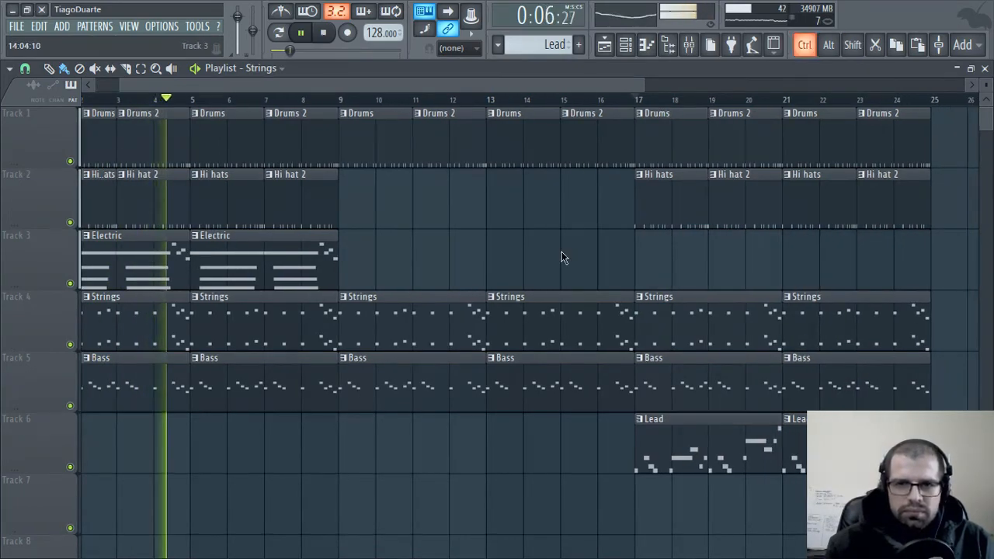
{"action": "key", "text": "ctrl+shift+s"}
{"action": "left_click", "coordinate": [672, 395]}
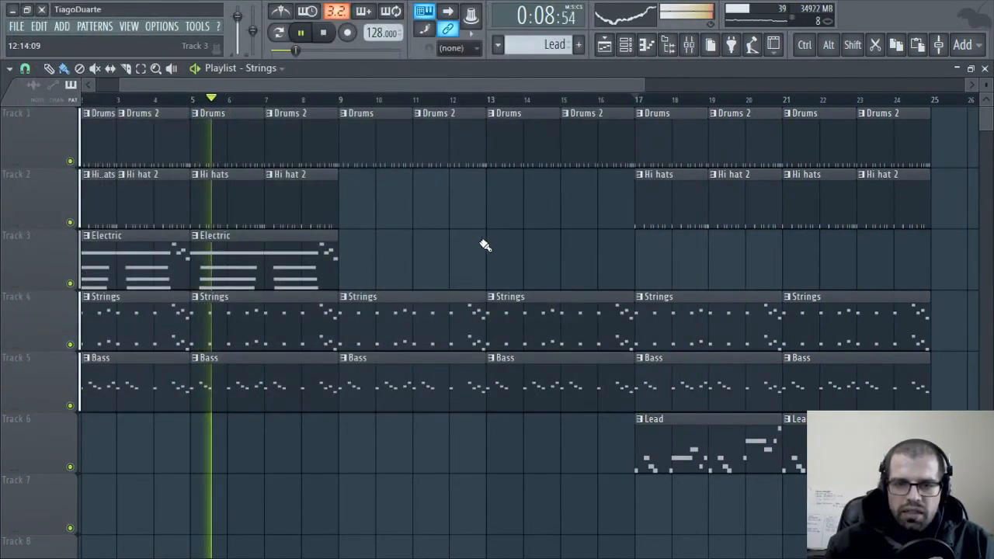
Stop playback and reload the expired Serum plugin on the Bass channel
{"action": "scroll", "coordinate": [484, 247], "scroll_direction": "up", "scroll_amount": 1}
{"action": "left_click", "coordinate": [985, 69]}
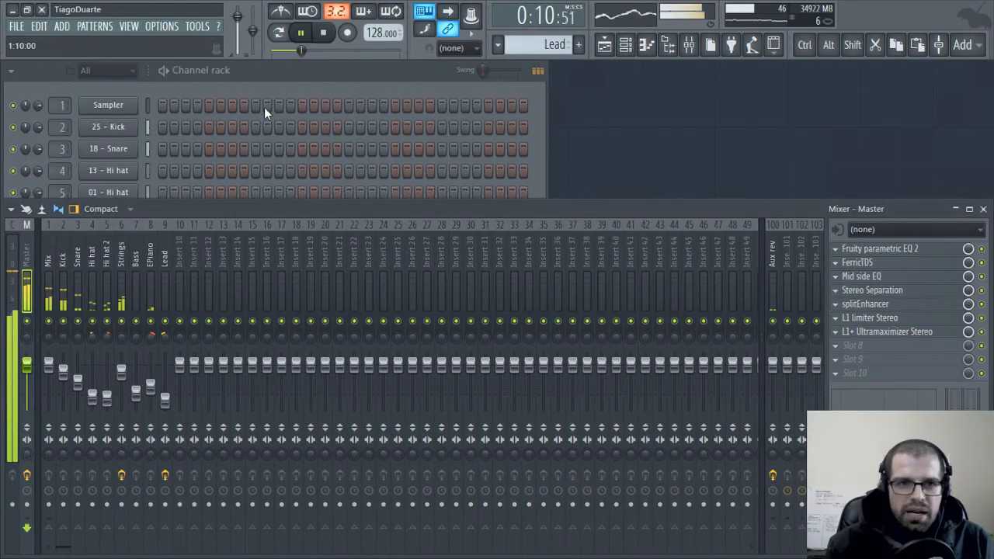
{"action": "left_click", "coordinate": [265, 75]}
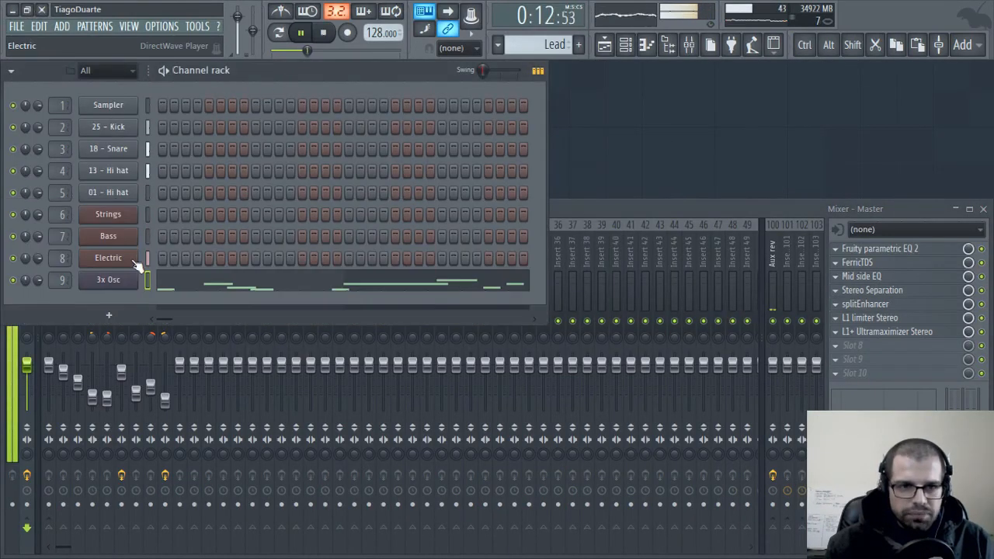
{"action": "left_click", "coordinate": [123, 237]}
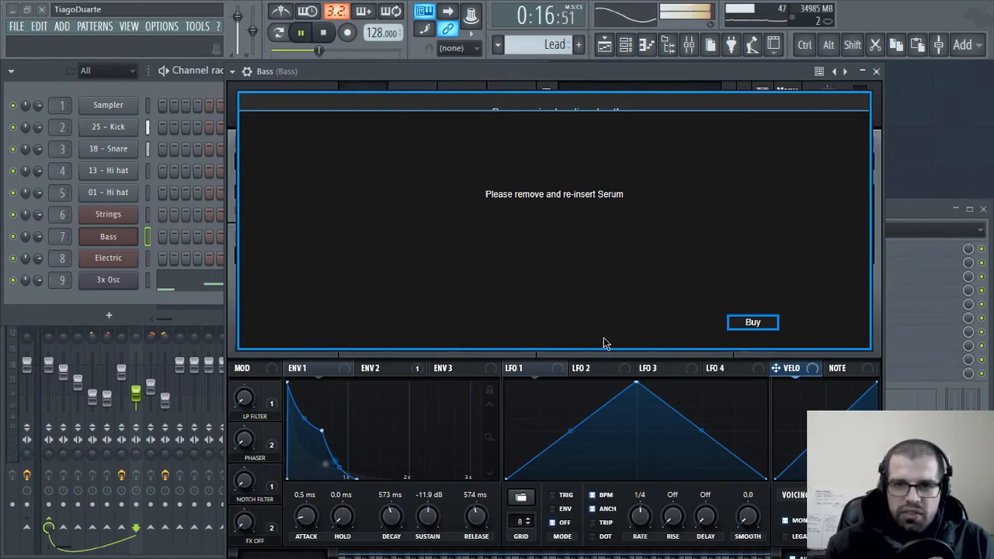
{"action": "left_click", "coordinate": [301, 32]}
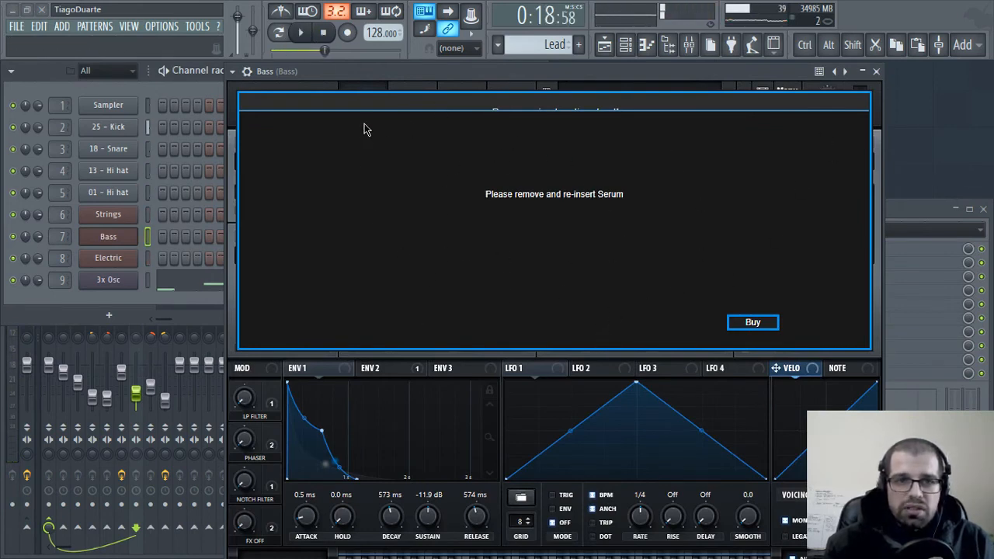
{"action": "left_click", "coordinate": [247, 72]}
{"action": "left_click", "coordinate": [280, 99]}
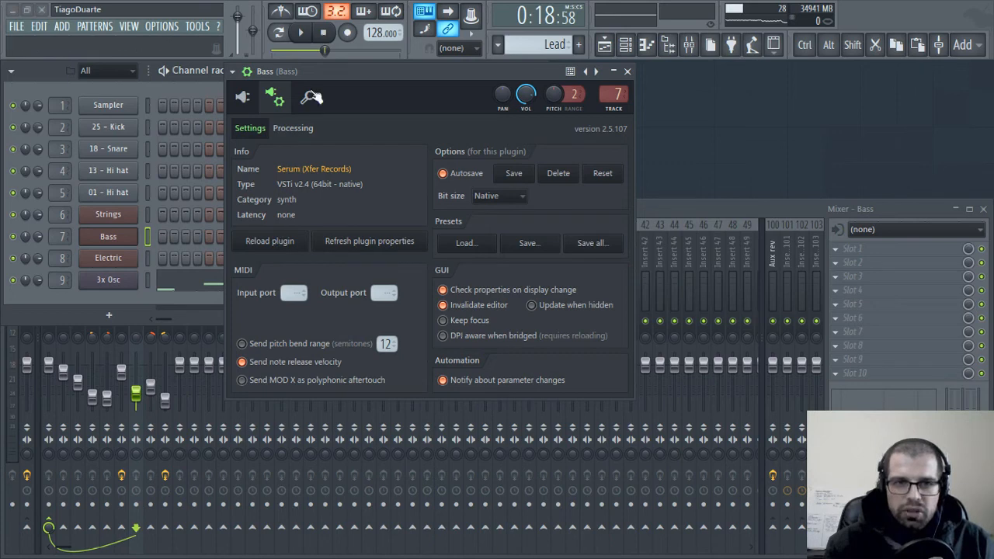
{"action": "left_click", "coordinate": [243, 97]}
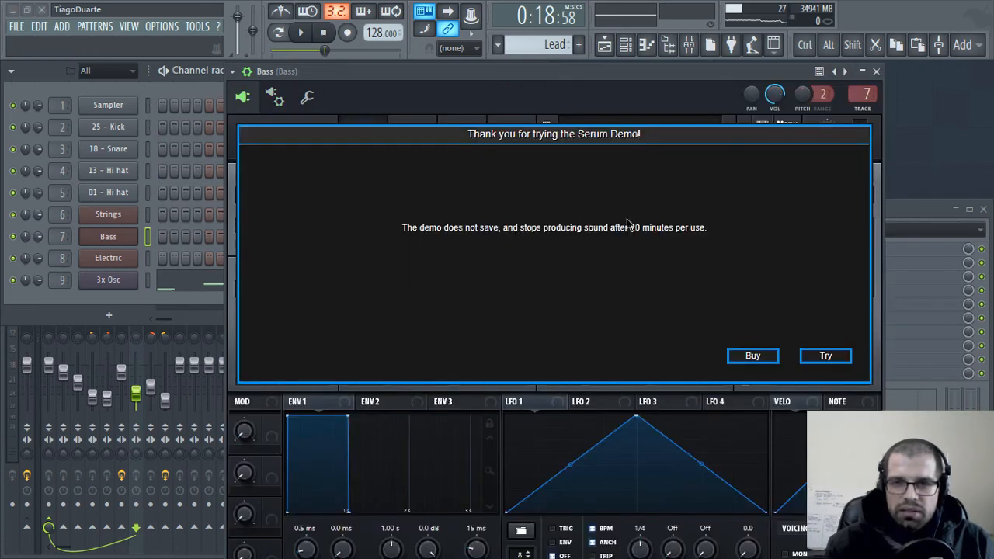
Continue with the Serum demo, load the BA Ampology [CFA] bass preset on the Bass channel, and resume playback
{"action": "left_click", "coordinate": [826, 357]}
{"action": "left_click", "coordinate": [633, 132]}
{"action": "mouse_move", "coordinate": [621, 144]}
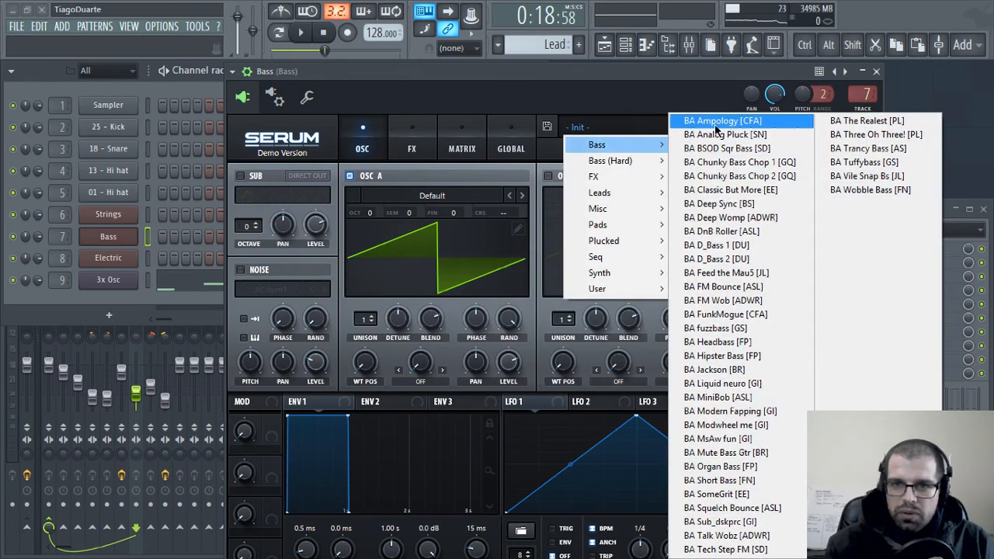
{"action": "left_click", "coordinate": [726, 121]}
{"action": "left_click", "coordinate": [877, 71]}
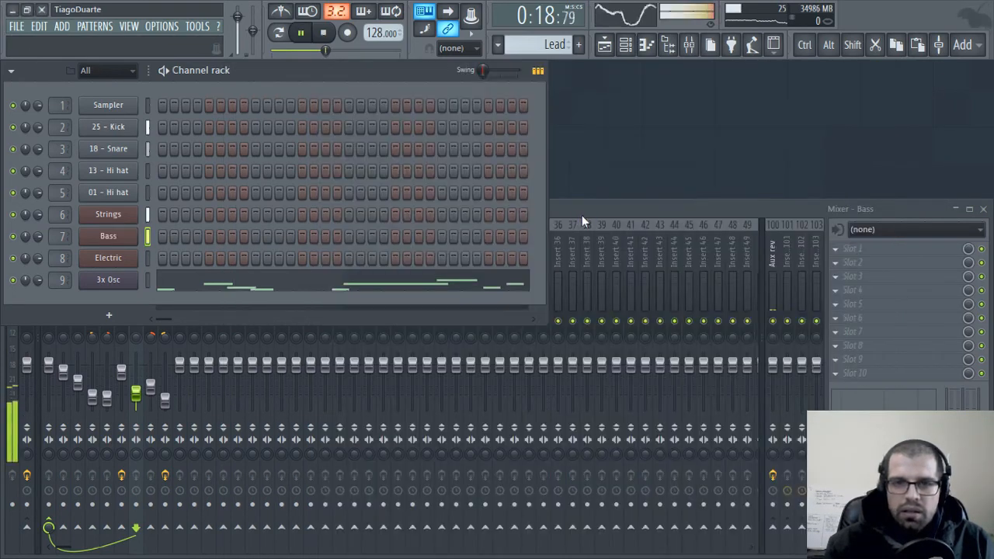
Try replacing the two Strings clips in bars 17 to 24 with copies of the Electric clip on Track 3
{"action": "left_click", "coordinate": [599, 208]}
{"action": "left_click", "coordinate": [427, 77]}
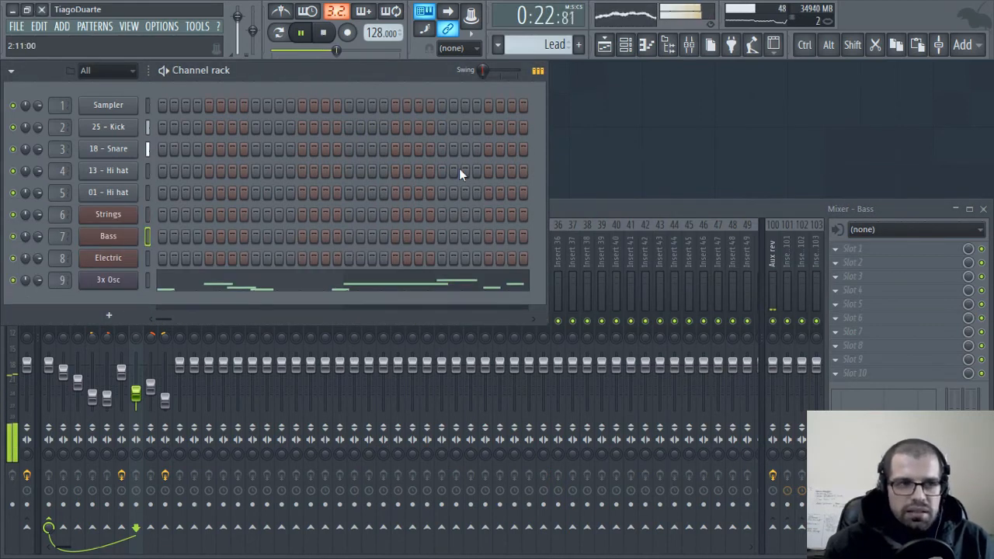
{"action": "left_click", "coordinate": [616, 44]}
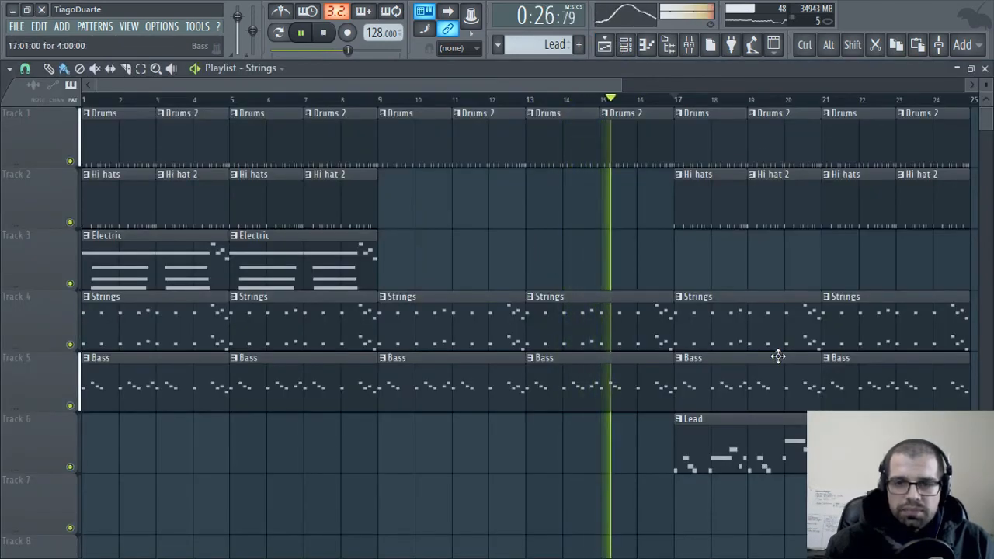
{"action": "right_click", "coordinate": [744, 321]}
{"action": "right_click", "coordinate": [825, 325]}
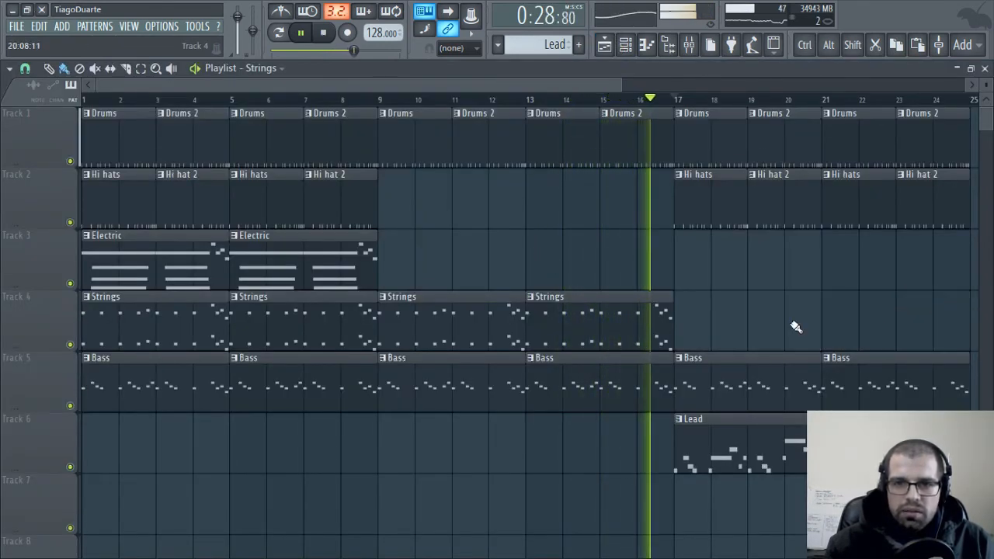
{"action": "left_click_drag", "start_coordinate": [303, 257], "coordinate": [746, 272]}
{"action": "left_click_drag", "start_coordinate": [904, 268], "coordinate": [837, 275]}
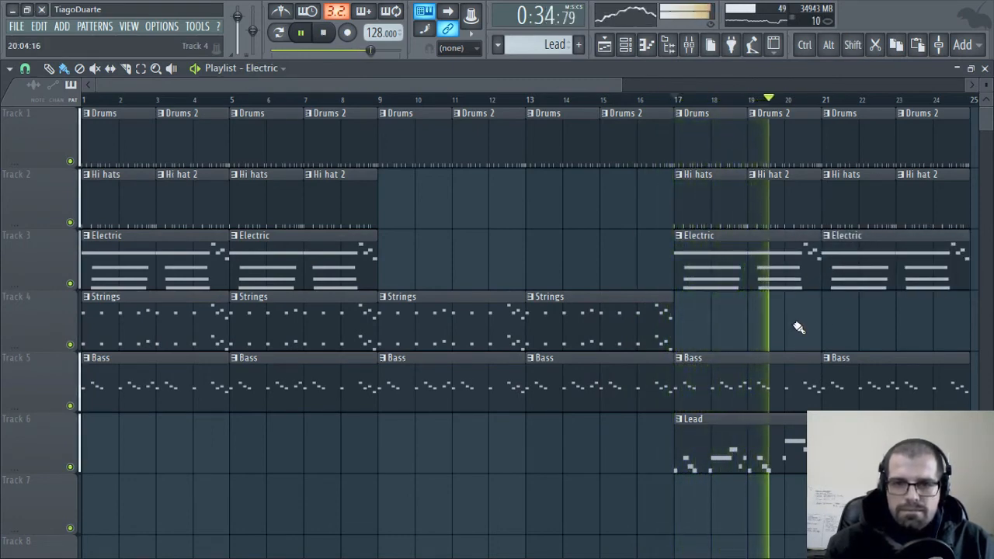
Add FidelityEQ to slot 2 of the Strings mixer track and enable its high-pass filter at 220 Hz
{"action": "left_click", "coordinate": [985, 69]}
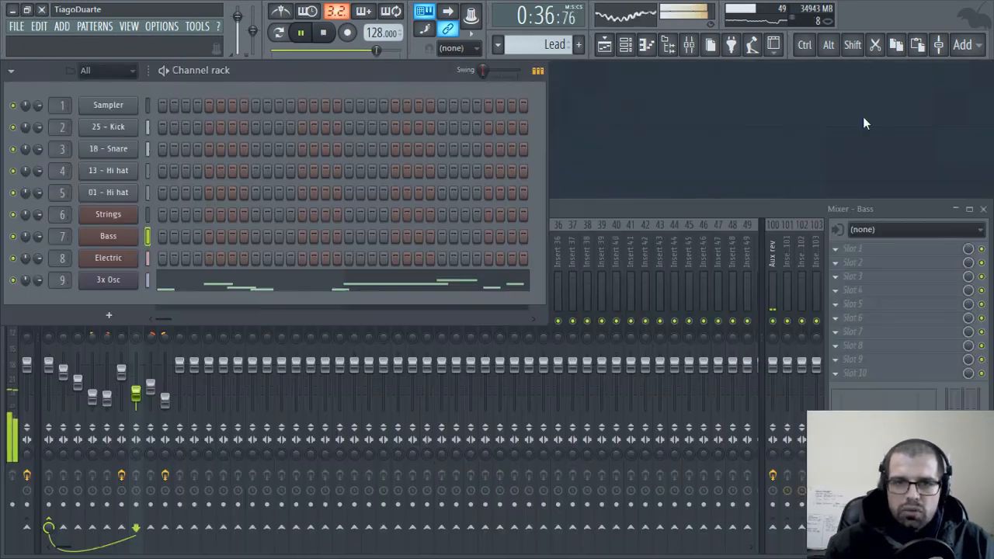
{"action": "left_click", "coordinate": [615, 207]}
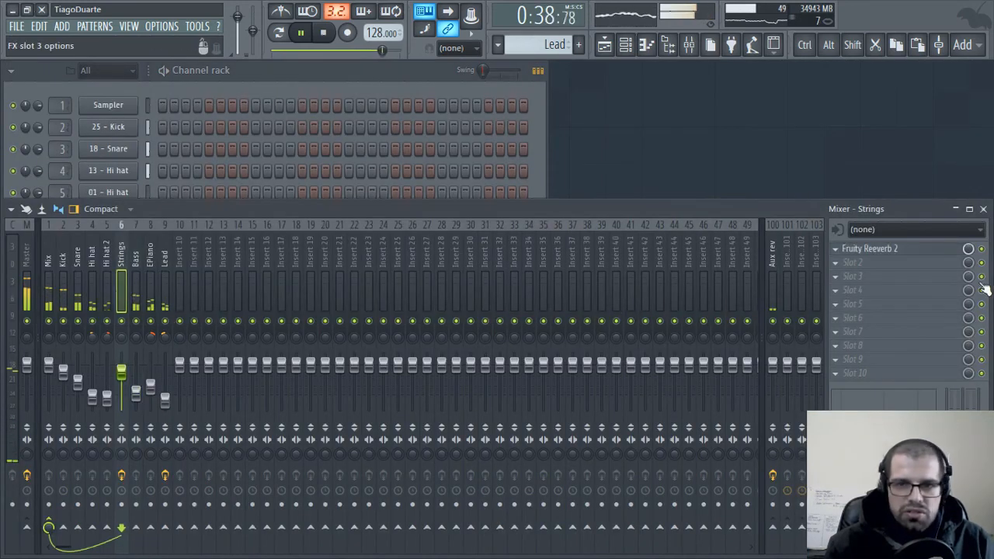
{"action": "left_click", "coordinate": [872, 267]}
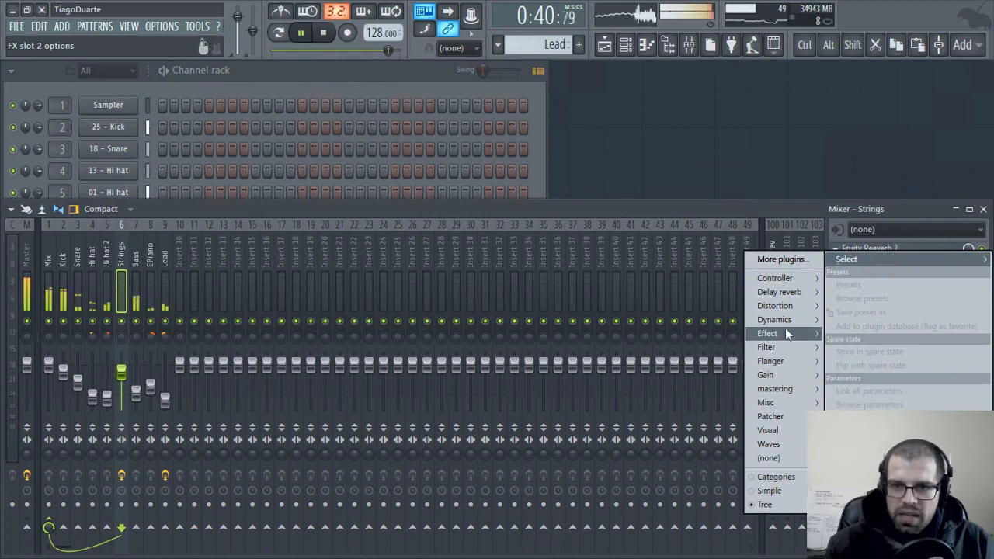
{"action": "mouse_move", "coordinate": [788, 331]}
{"action": "left_click", "coordinate": [687, 400]}
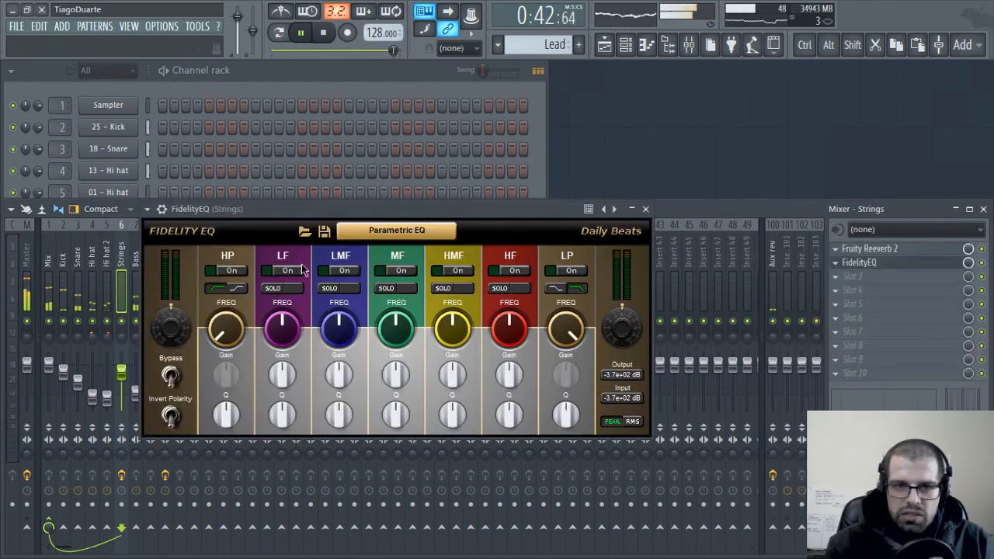
{"action": "left_click_drag", "start_coordinate": [334, 218], "coordinate": [403, 140]}
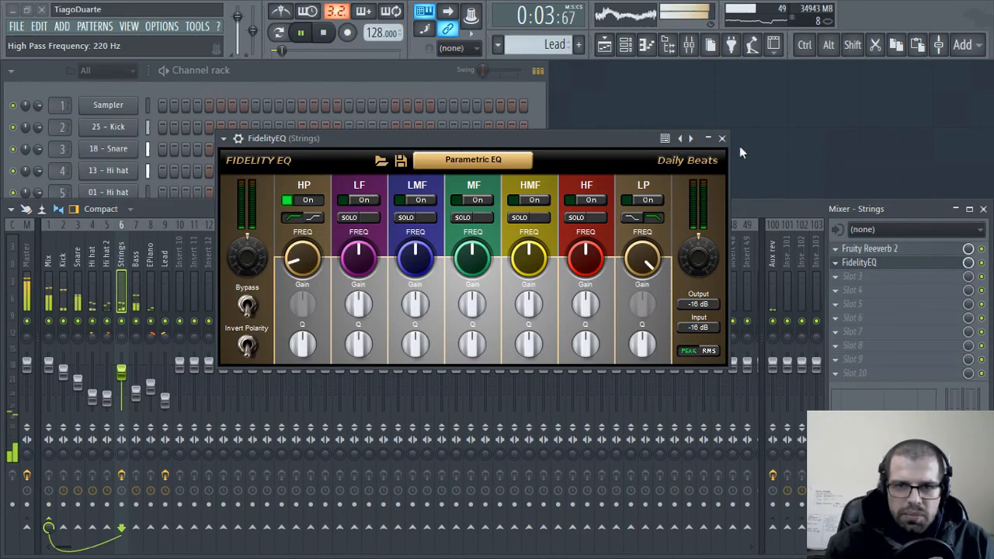
{"action": "left_click", "coordinate": [721, 139]}
Delete the Electric clips from bars 17 to 24 and place the Strings clips back on Track 4 there
{"action": "left_click", "coordinate": [620, 45]}
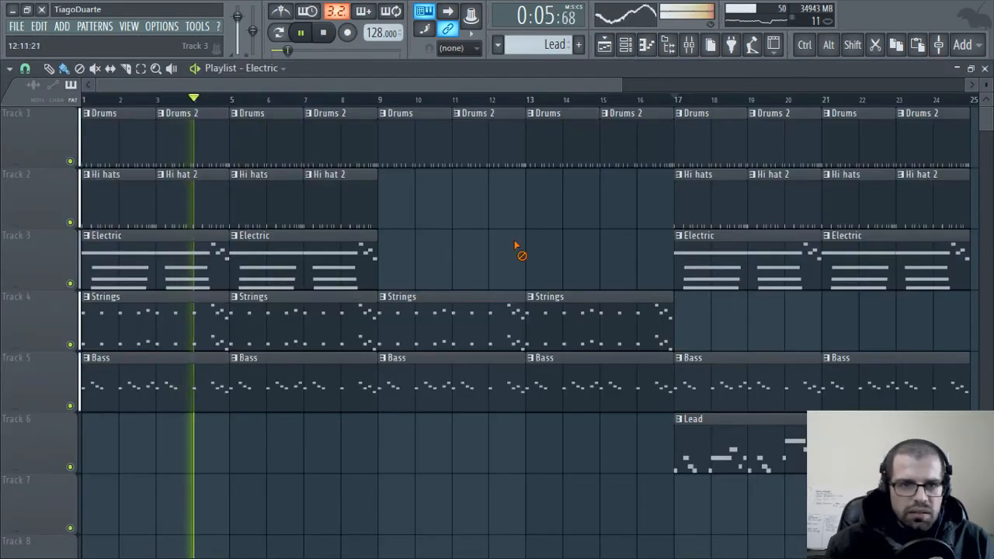
{"action": "right_click", "coordinate": [696, 267]}
{"action": "right_click", "coordinate": [862, 264]}
{"action": "left_click_drag", "start_coordinate": [708, 326], "coordinate": [739, 328]}
{"action": "left_click", "coordinate": [552, 255], "text": "ctrl"}
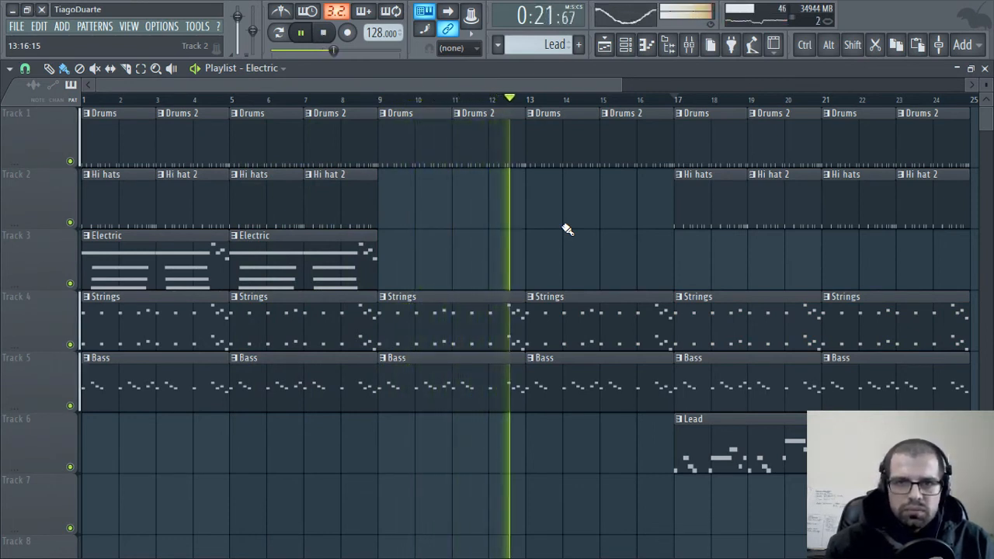
Vary the velocities of the 18 - Snare notes in the Drums pattern's piano roll for a less uniform feel
{"action": "left_click", "coordinate": [985, 68]}
{"action": "left_click", "coordinate": [380, 70]}
{"action": "scroll", "coordinate": [553, 45], "scroll_direction": "up", "scroll_amount": 3}
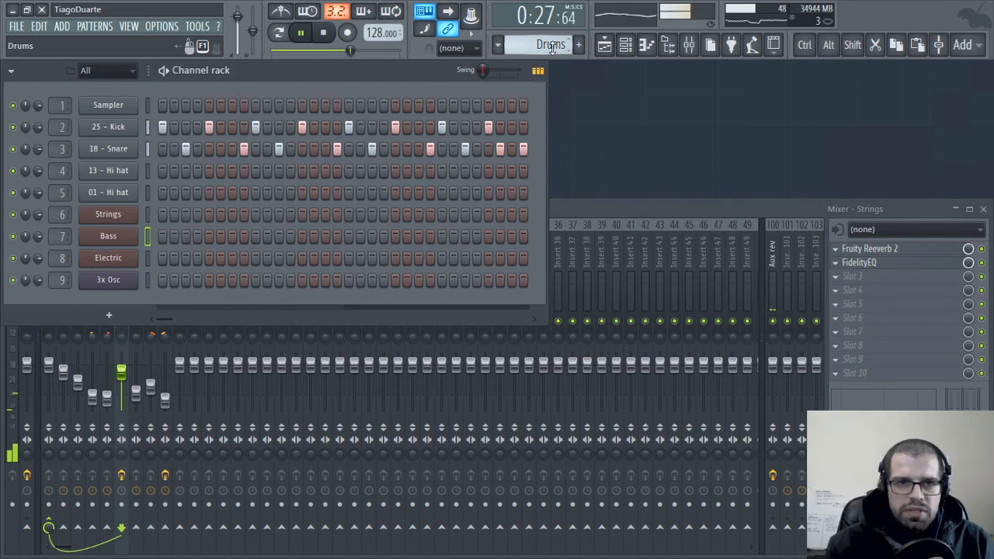
{"action": "right_click", "coordinate": [113, 149]}
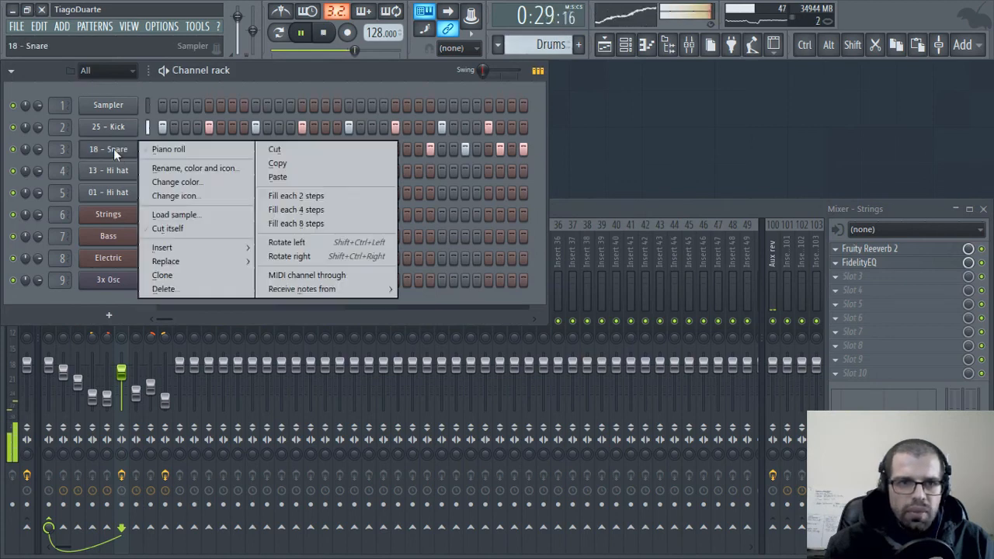
{"action": "left_click", "coordinate": [221, 152]}
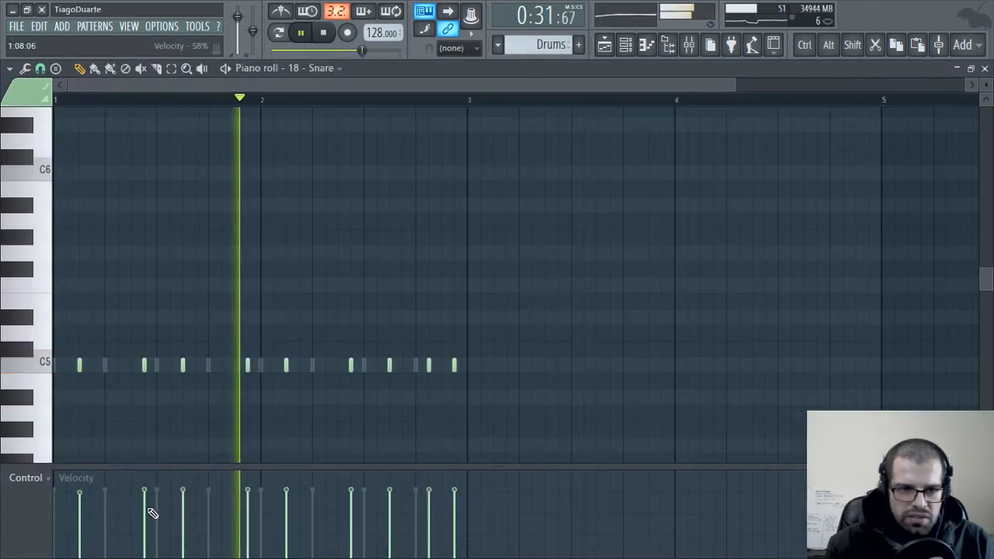
{"action": "mouse_move", "coordinate": [152, 513]}
{"action": "left_mouse_down"}
{"action": "mouse_move", "coordinate": [151, 502]}
{"action": "mouse_move", "coordinate": [178, 504]}
{"action": "mouse_move", "coordinate": [194, 491]}
{"action": "mouse_move", "coordinate": [262, 513]}
{"action": "mouse_move", "coordinate": [249, 508]}
{"action": "mouse_move", "coordinate": [350, 499]}
{"action": "mouse_move", "coordinate": [349, 512]}
{"action": "mouse_move", "coordinate": [355, 502]}
{"action": "mouse_move", "coordinate": [395, 495]}
{"action": "mouse_move", "coordinate": [441, 507]}
{"action": "left_mouse_up"}
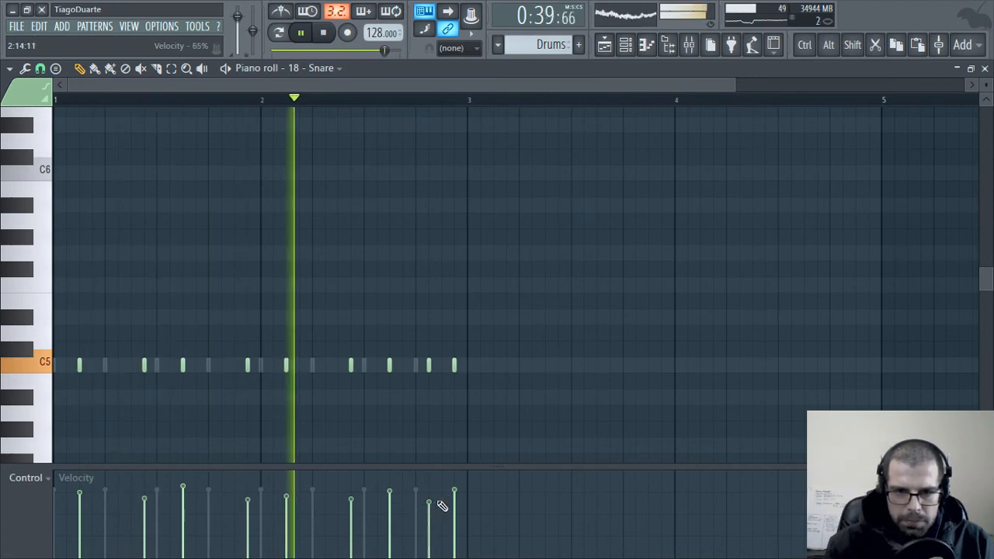
{"action": "left_click", "coordinate": [985, 68]}
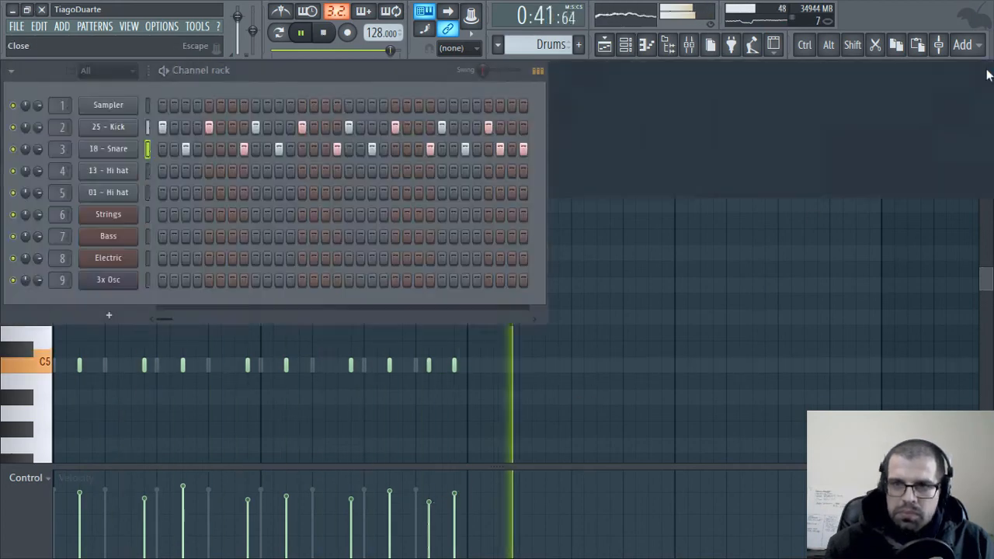
Vary the 18 - Snare note velocities in the Drums 2 pattern, making the last hit of bar 1 much softer
{"action": "right_click", "coordinate": [107, 149]}
{"action": "left_click", "coordinate": [194, 149]}
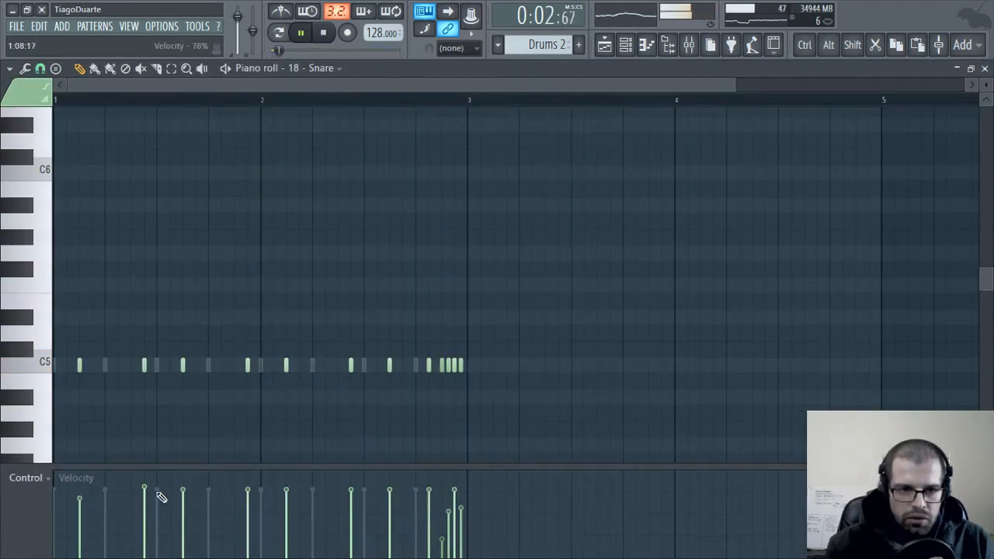
{"action": "left_click_drag", "start_coordinate": [249, 497], "coordinate": [249, 533]}
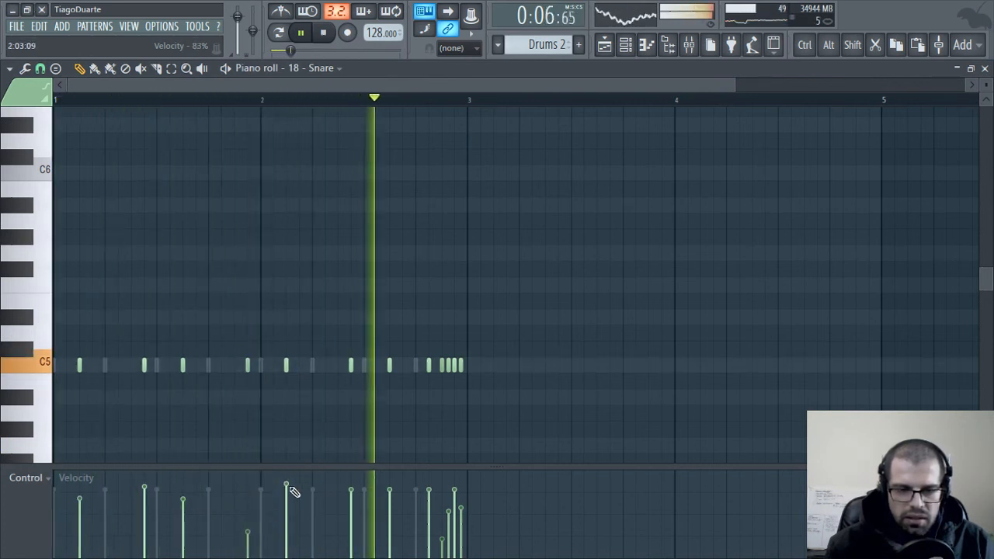
{"action": "mouse_move", "coordinate": [351, 499]}
{"action": "left_mouse_down"}
{"action": "mouse_move", "coordinate": [351, 509]}
{"action": "mouse_move", "coordinate": [390, 497]}
{"action": "left_mouse_up"}
{"action": "left_click", "coordinate": [430, 495]}
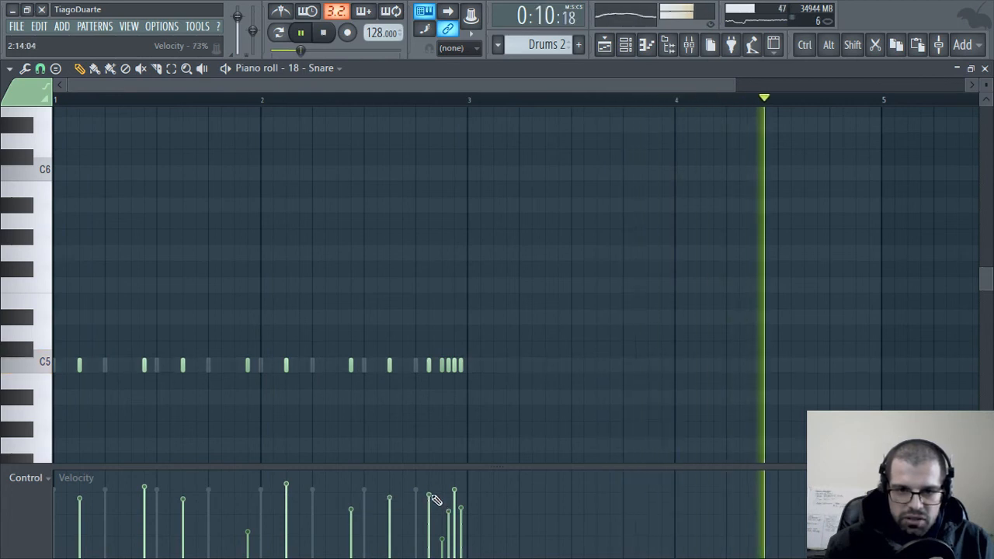
{"action": "left_click", "coordinate": [358, 507]}
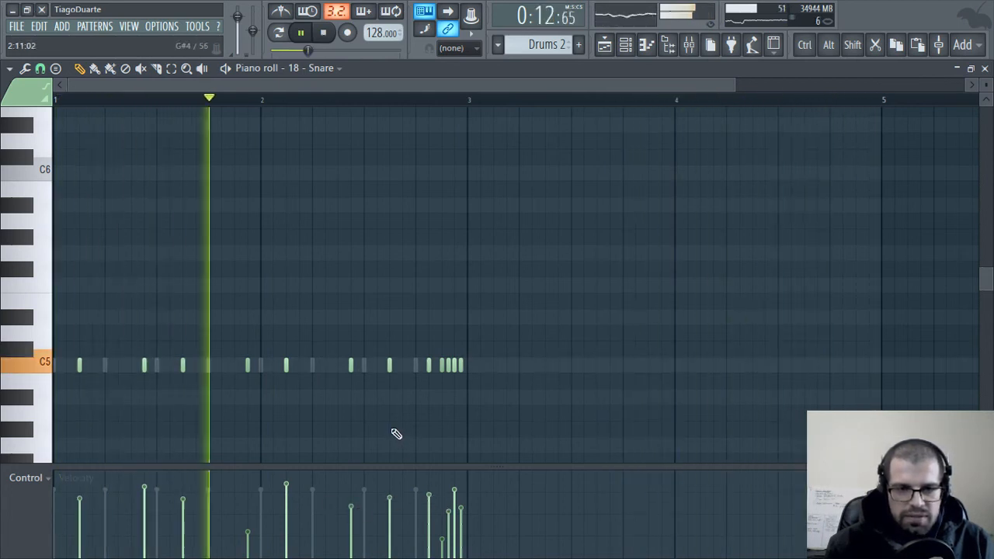
{"action": "left_click", "coordinate": [985, 69]}
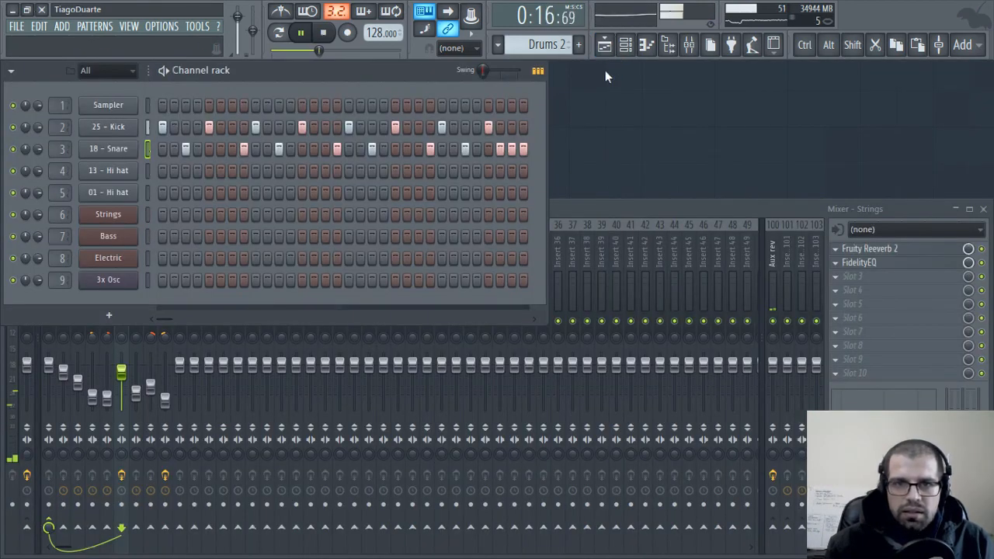
Listen through the arrangement while checking the playlist, channel rack and mixer, and stop playback at bar 17
{"action": "left_click", "coordinate": [606, 46]}
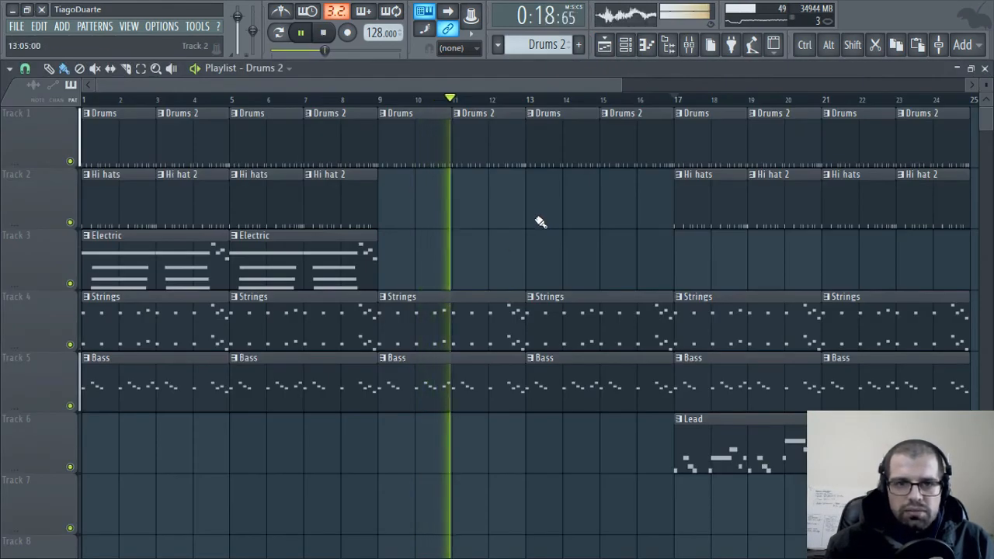
{"action": "left_click_drag", "start_coordinate": [434, 193], "coordinate": [11, 202]}
{"action": "right_click", "coordinate": [448, 202]}
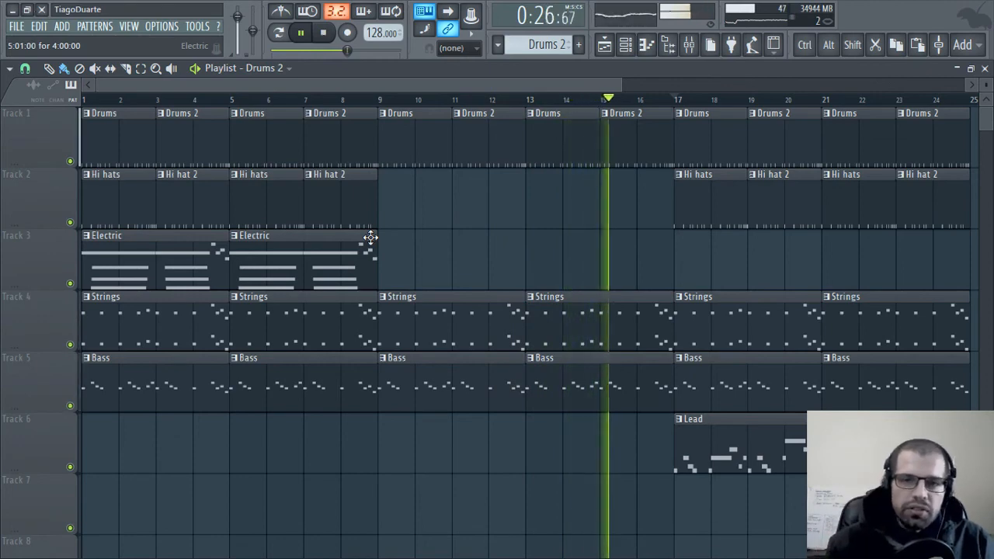
{"action": "left_click", "coordinate": [690, 44]}
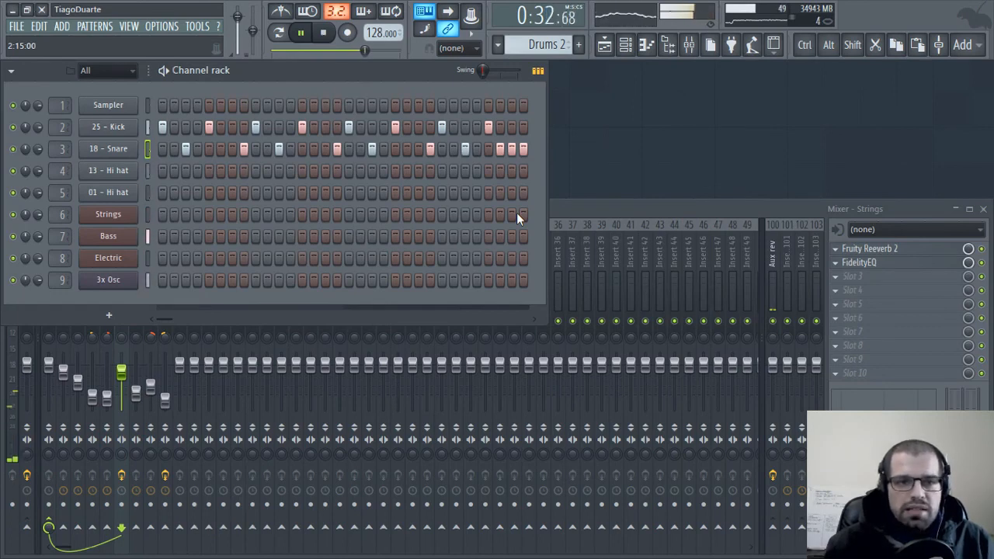
{"action": "left_click", "coordinate": [620, 202]}
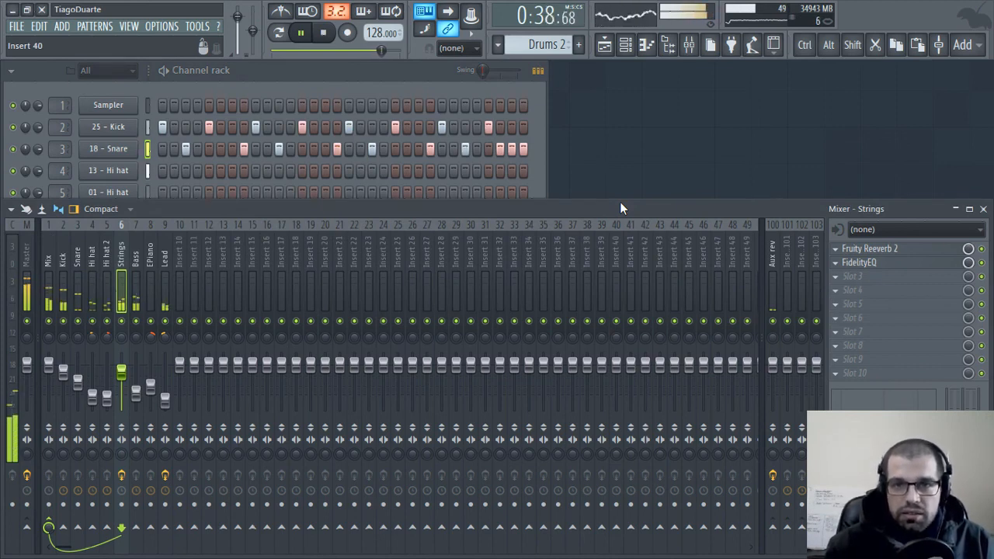
{"action": "left_click", "coordinate": [333, 73]}
{"action": "left_click", "coordinate": [605, 46]}
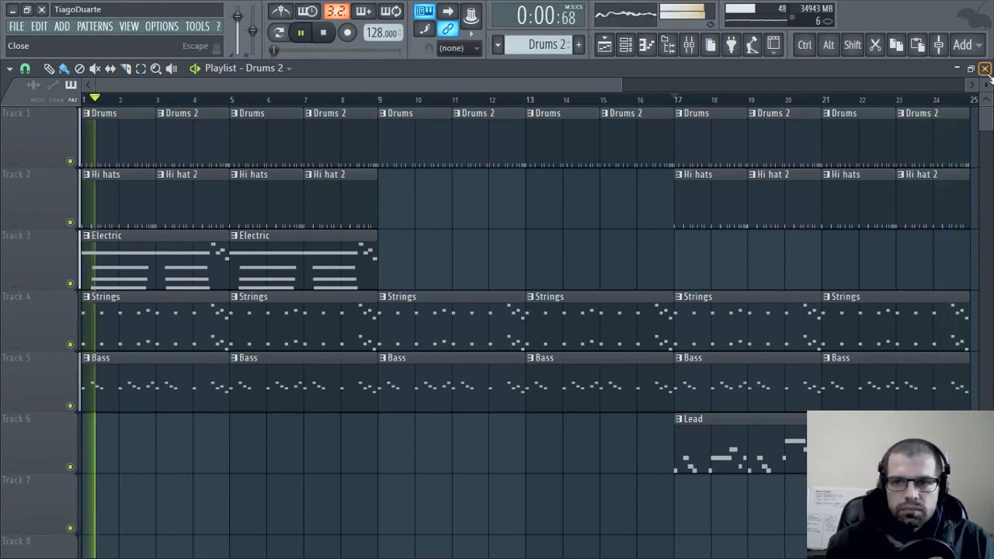
{"action": "key", "text": "F5"}
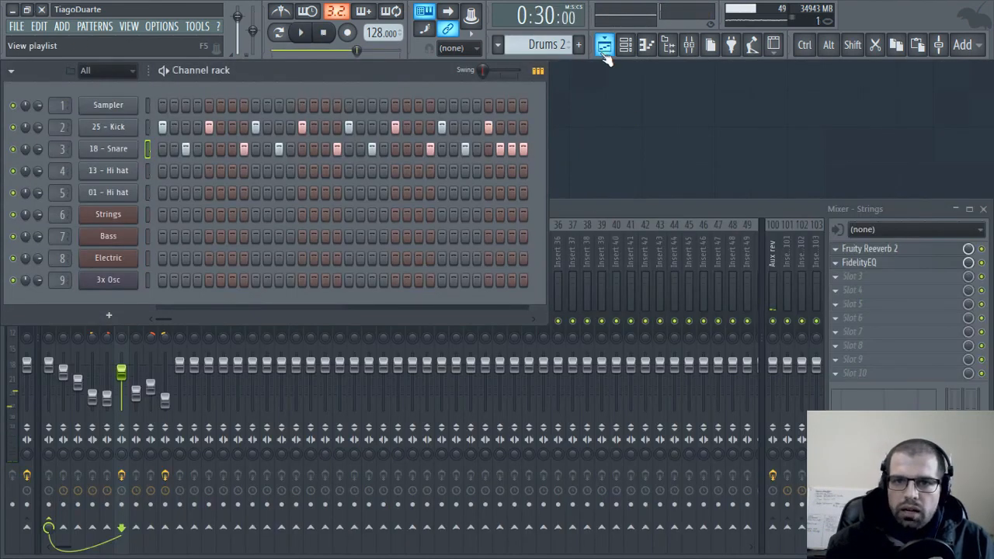
{"action": "left_click", "coordinate": [604, 45]}
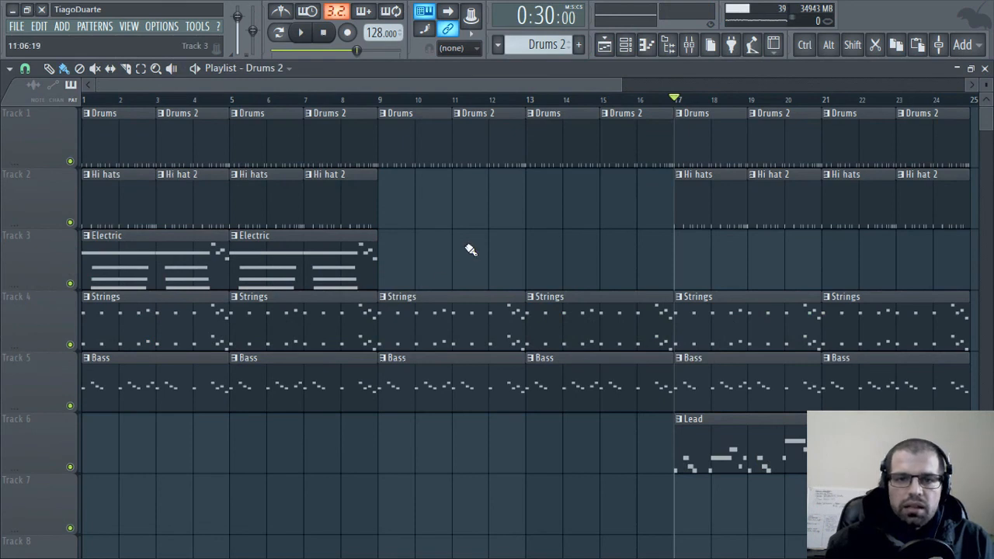